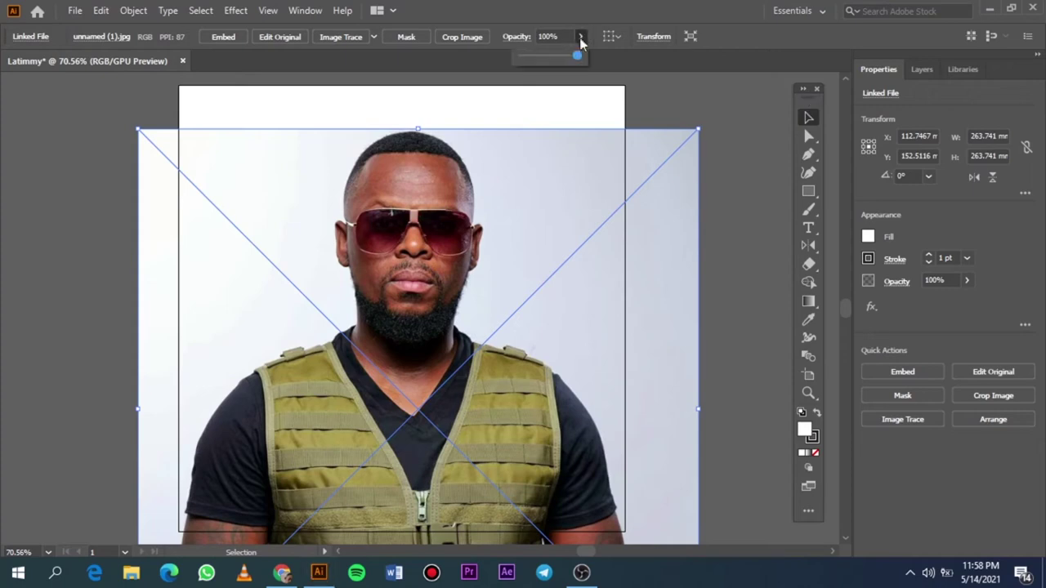
Lower the reference photo's opacity and set a pink FF3670 fill with no stroke for ellipses
click(549, 52)
click(683, 90)
drag(808, 192, 874, 217)
click(874, 214)
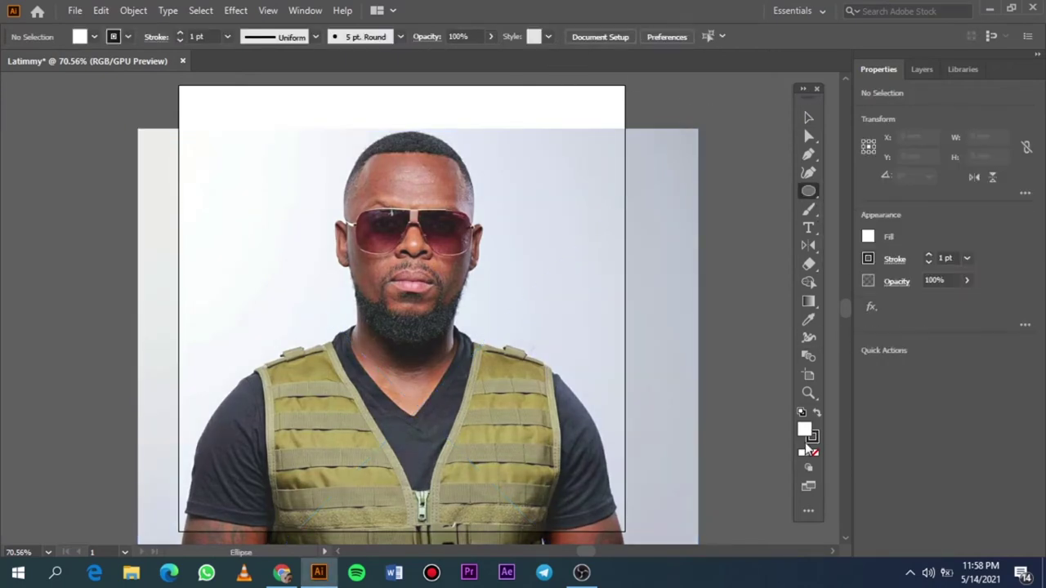
double_click(813, 437)
text(FF3670)
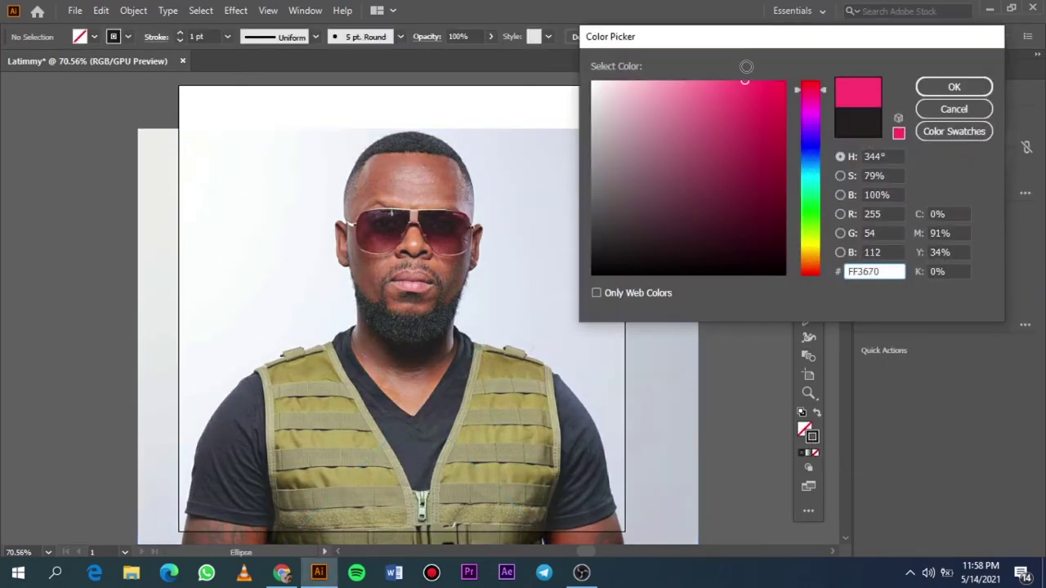
click(933, 89)
click(814, 414)
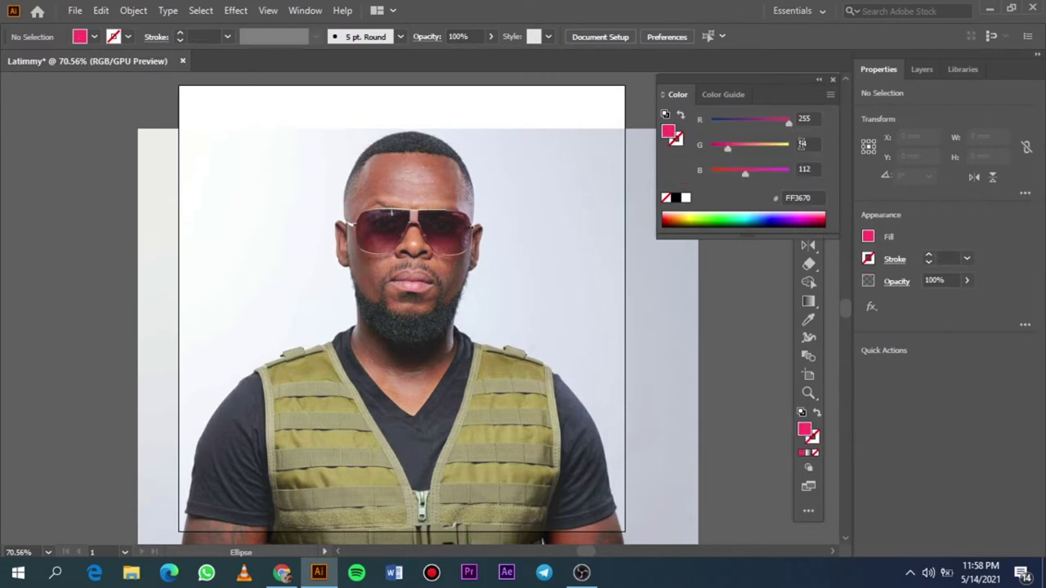
Draw a long pink ellipse and flatten it into a thin sliver
scroll(495, 229, up, 5)
drag(178, 266, 680, 268)
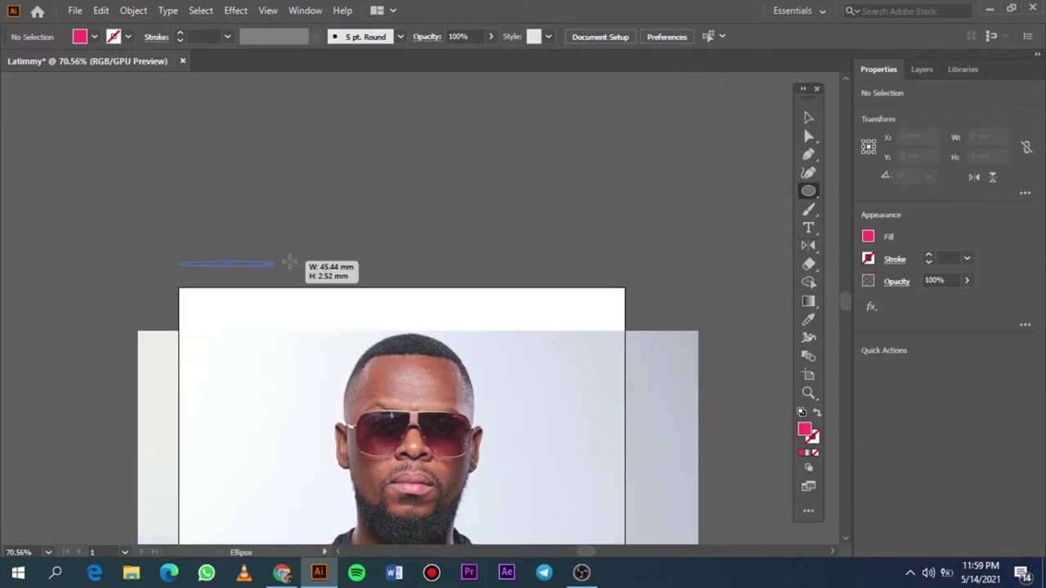
scroll(435, 272, up, 6)
scroll(436, 272, up, 6)
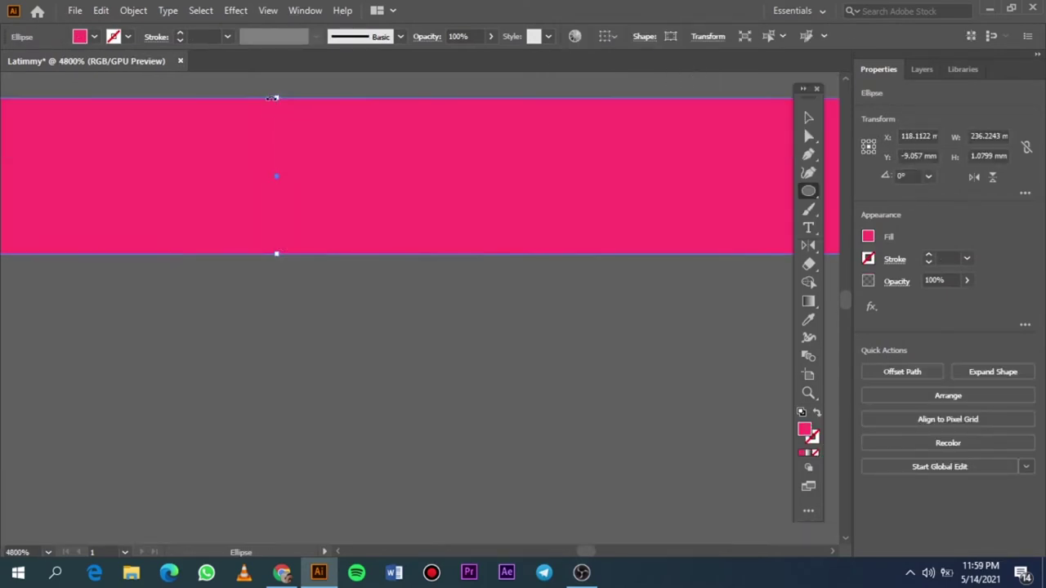
drag(276, 95, 276, 191)
Turn the thin pink ellipse into a new art brush with default settings
click(400, 36)
click(362, 155)
click(495, 327)
click(483, 395)
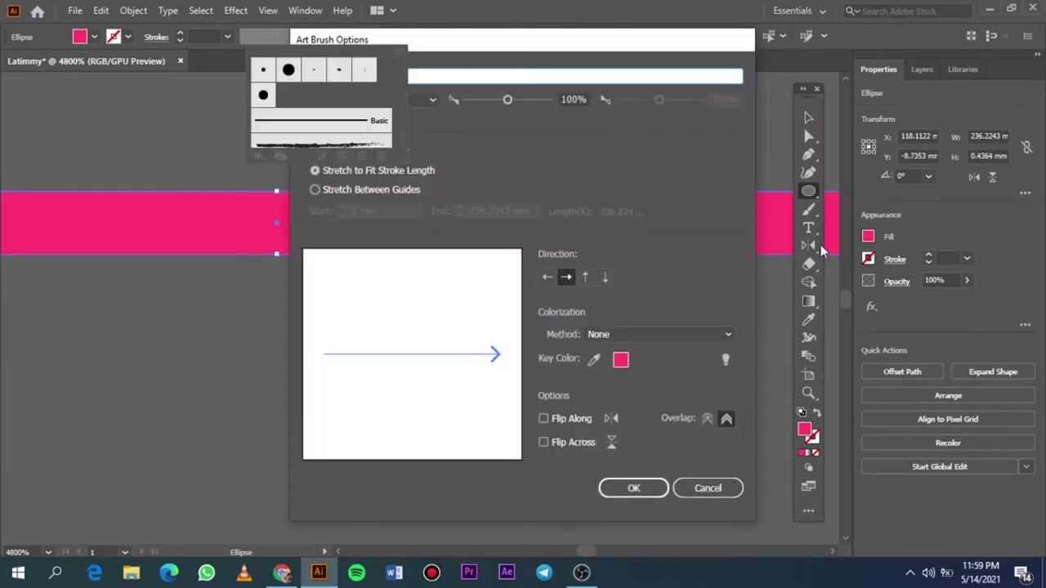
click(618, 422)
click(628, 346)
Switch to the Paintbrush tool and zoom in on the portrait
key(b)
scroll(409, 433, down, 10)
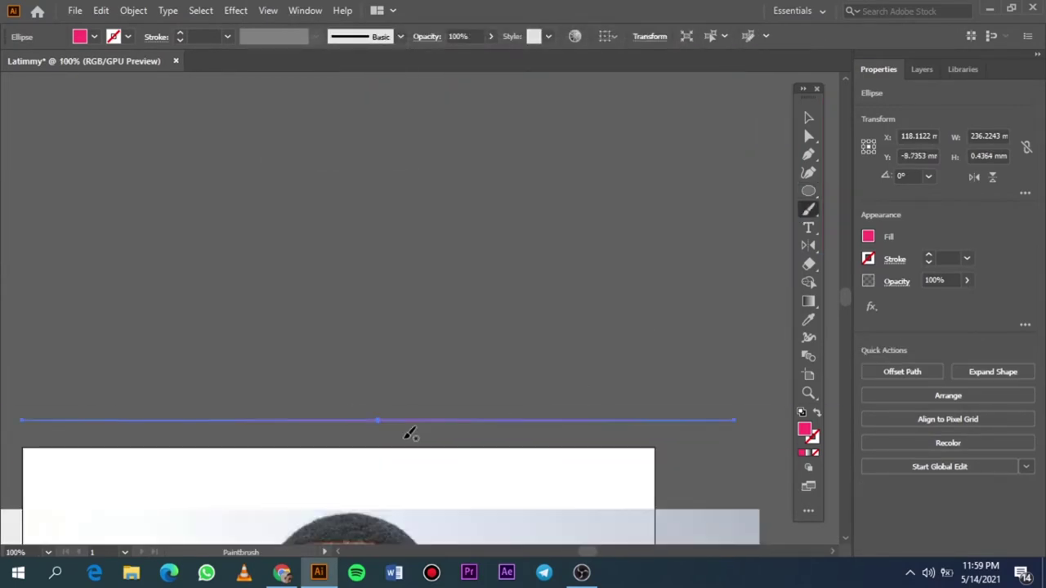
scroll(457, 330, up, 2)
scroll(462, 331, up, 3)
scroll(470, 323, down, 1)
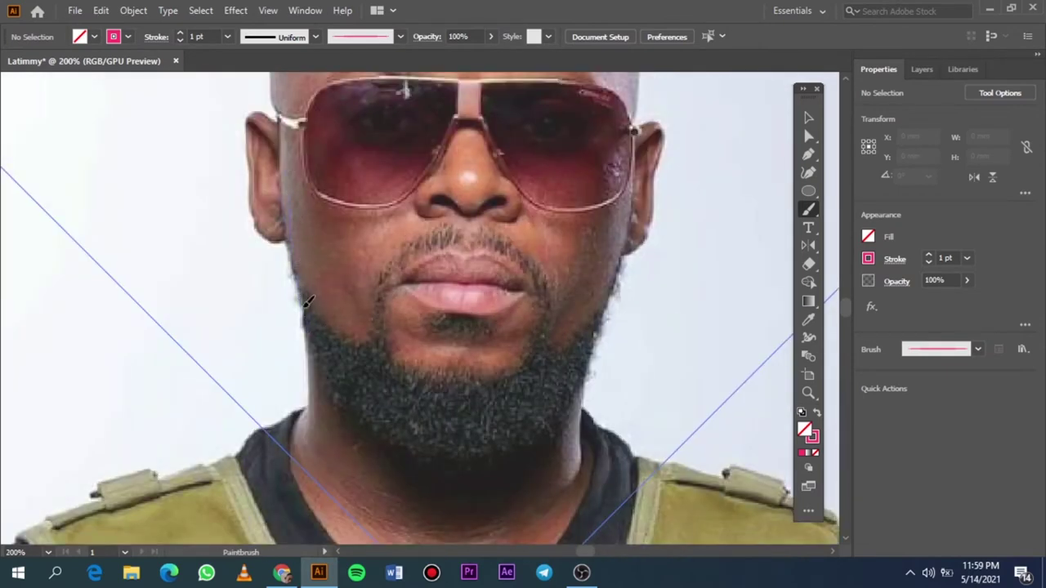
Trace the left jawline, the line under the chin, and the right jawline, undoing bad strokes
drag(304, 303, 392, 412)
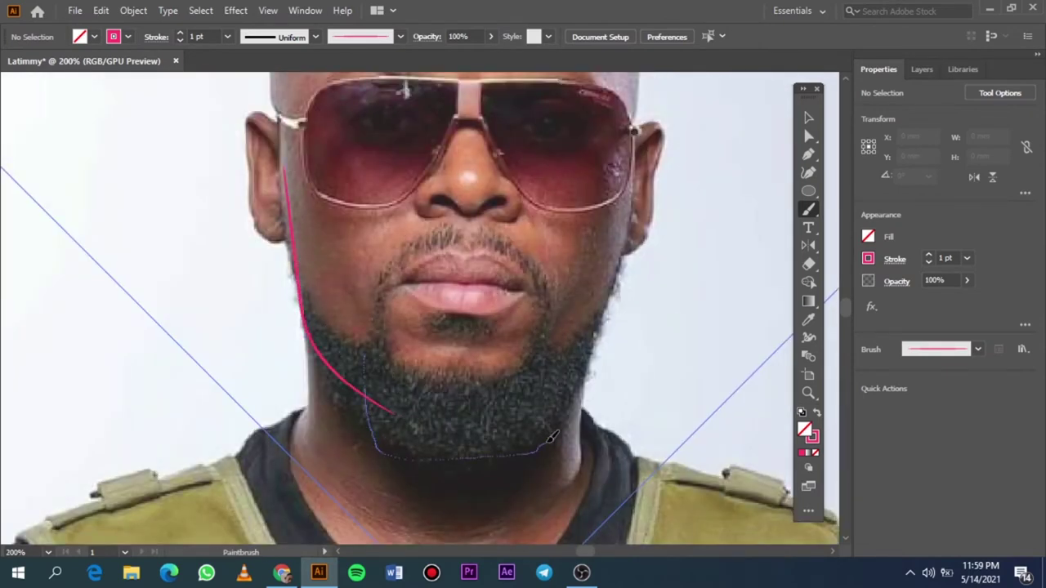
drag(392, 449, 559, 360)
key(ctrl+z)
drag(392, 412, 460, 445)
drag(550, 437, 593, 342)
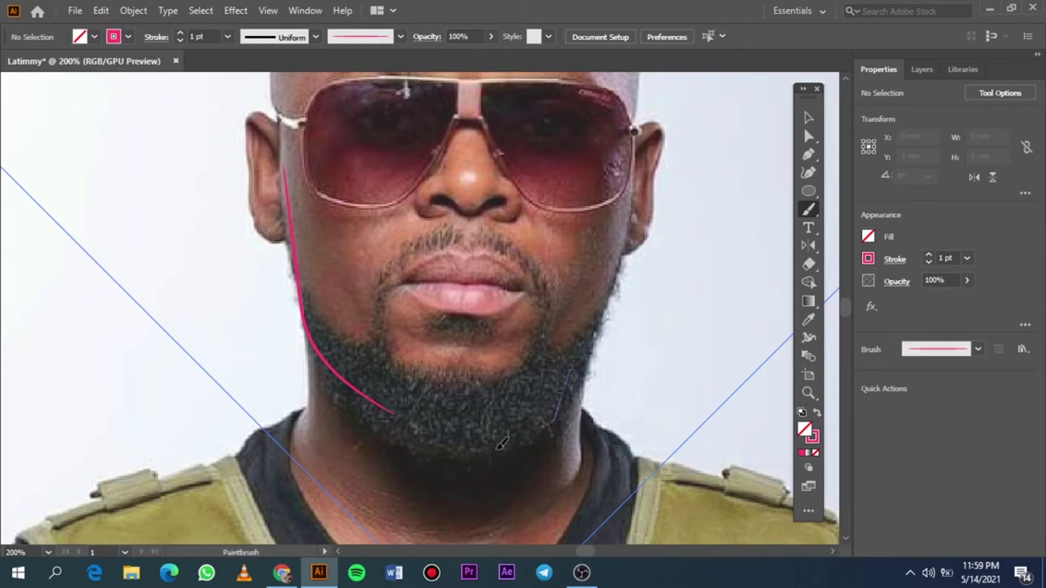
key(ctrl+z)
mouse_move(392, 412)
mouse_down()
mouse_move(448, 435)
mouse_move(576, 374)
mouse_up()
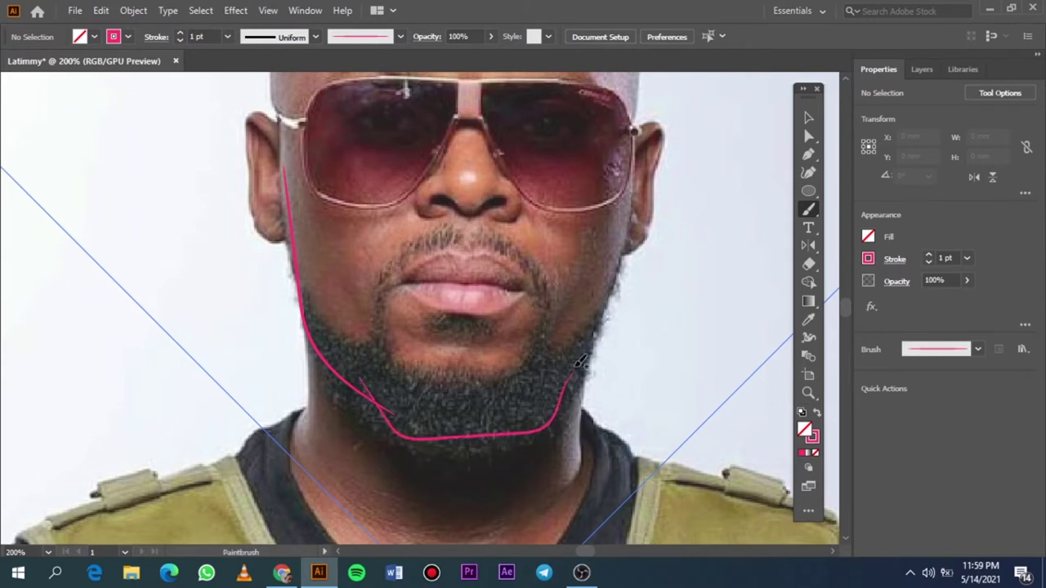
mouse_move(599, 338)
mouse_down()
mouse_move(614, 307)
mouse_move(538, 375)
mouse_move(548, 273)
mouse_up()
Outline the moustache around the mouth, the chin line, and short hairs under the lip
key(ctrl+plus)
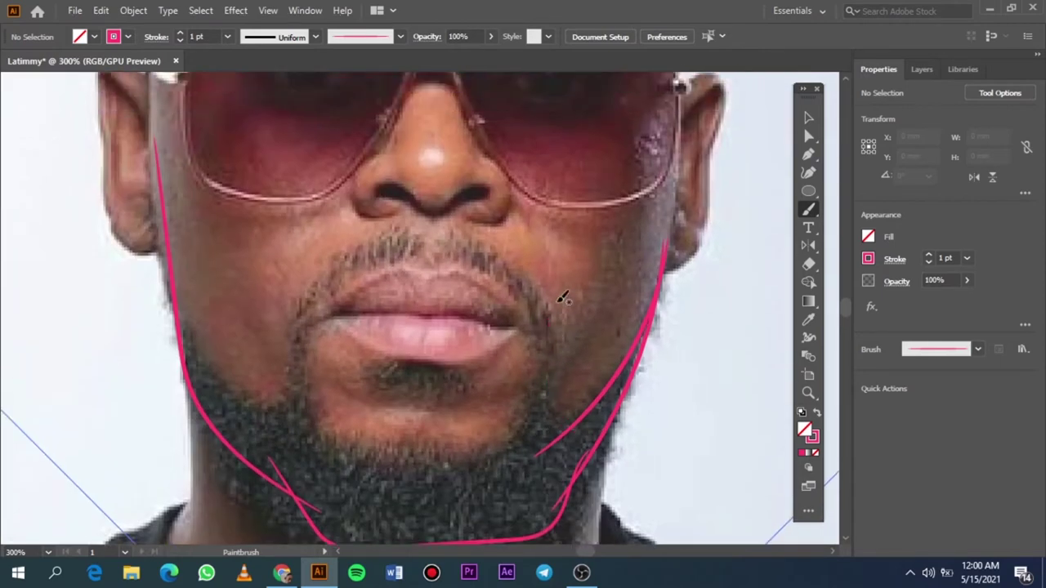
drag(577, 401, 520, 270)
drag(424, 437, 339, 441)
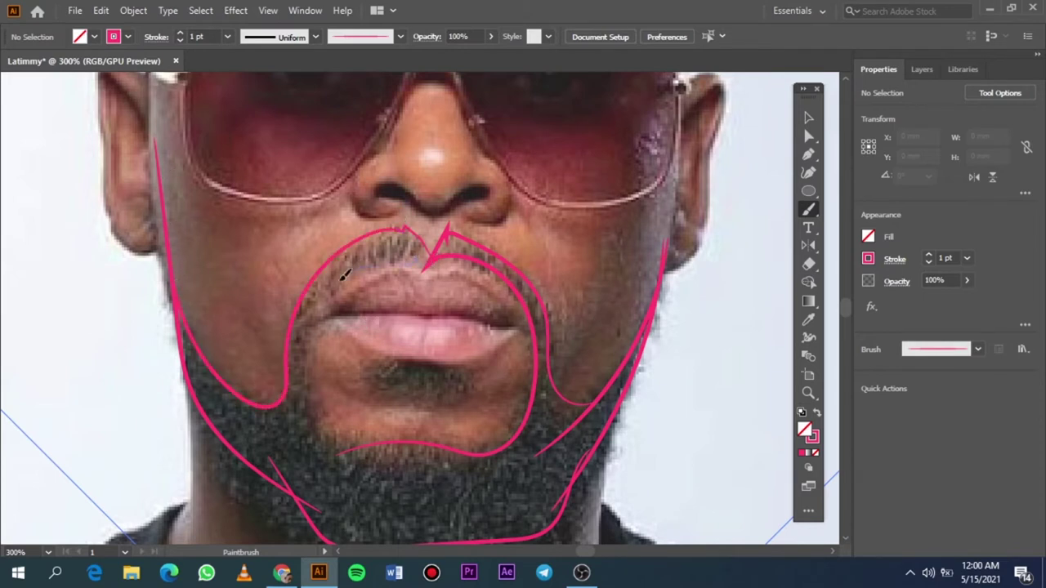
drag(376, 438, 495, 451)
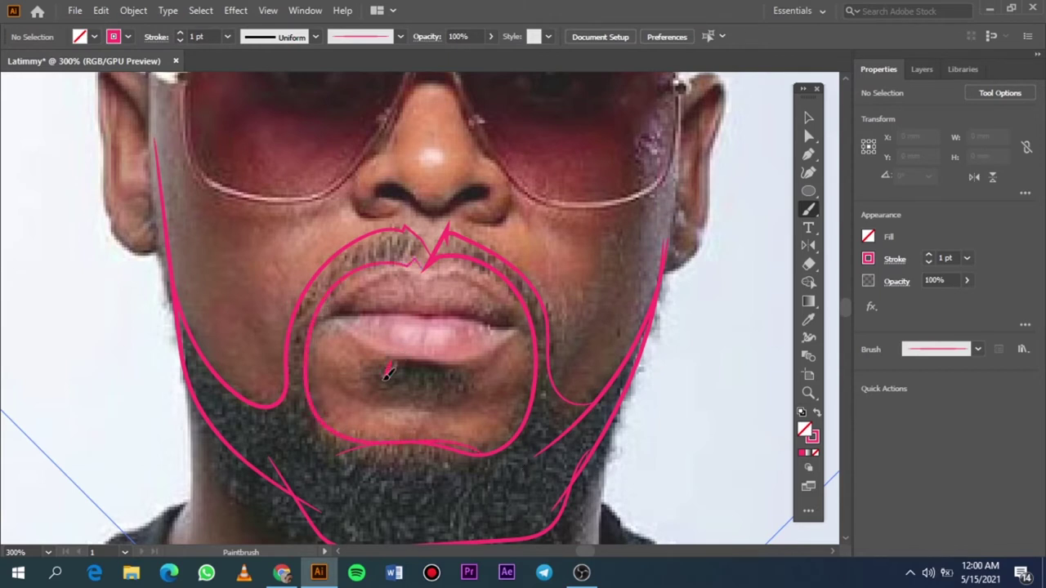
mouse_move(401, 363)
mouse_down()
mouse_move(372, 384)
mouse_move(466, 390)
mouse_move(408, 384)
mouse_move(441, 384)
mouse_move(429, 386)
mouse_up()
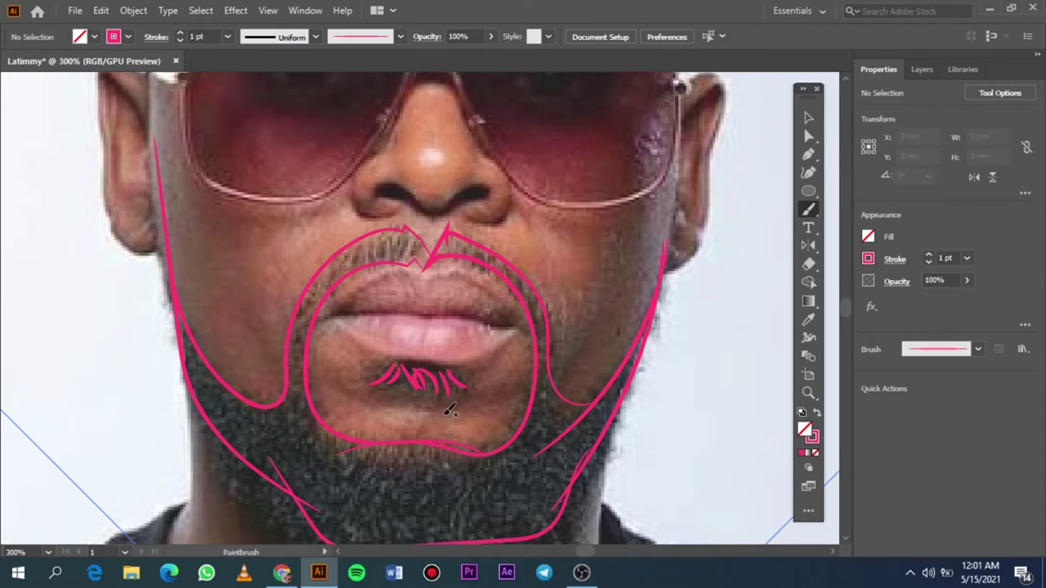
Trace the line between the lips, the upper lip edge, and the lower lip
drag(401, 307, 529, 324)
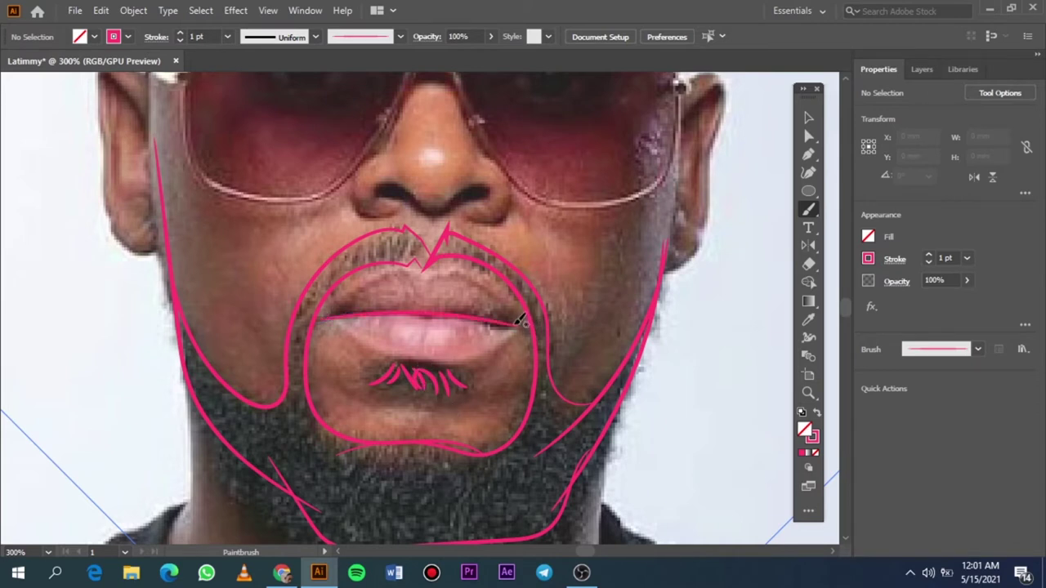
drag(478, 287, 422, 288)
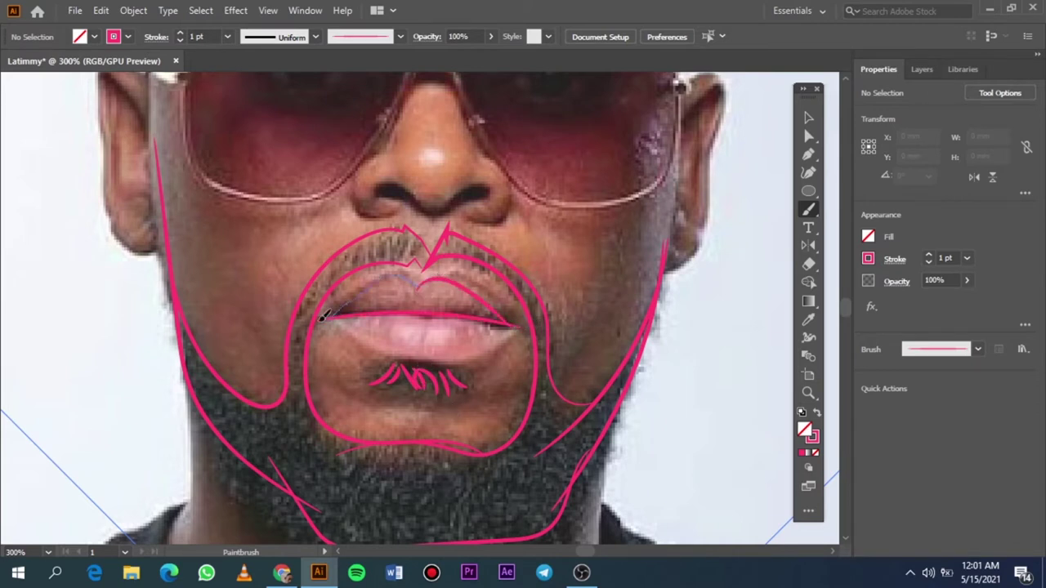
scroll(391, 330, up, 2)
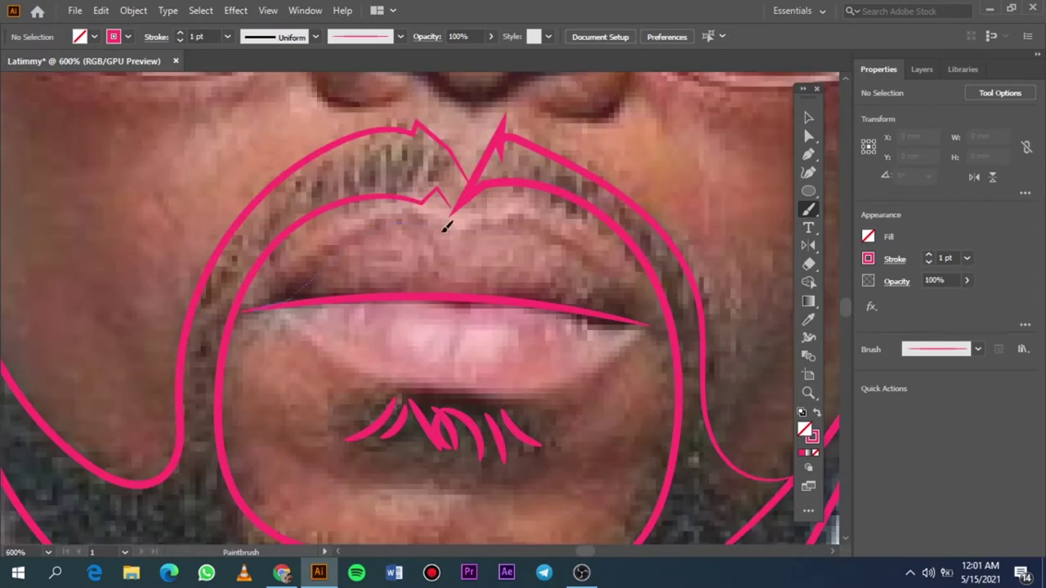
drag(443, 230, 642, 322)
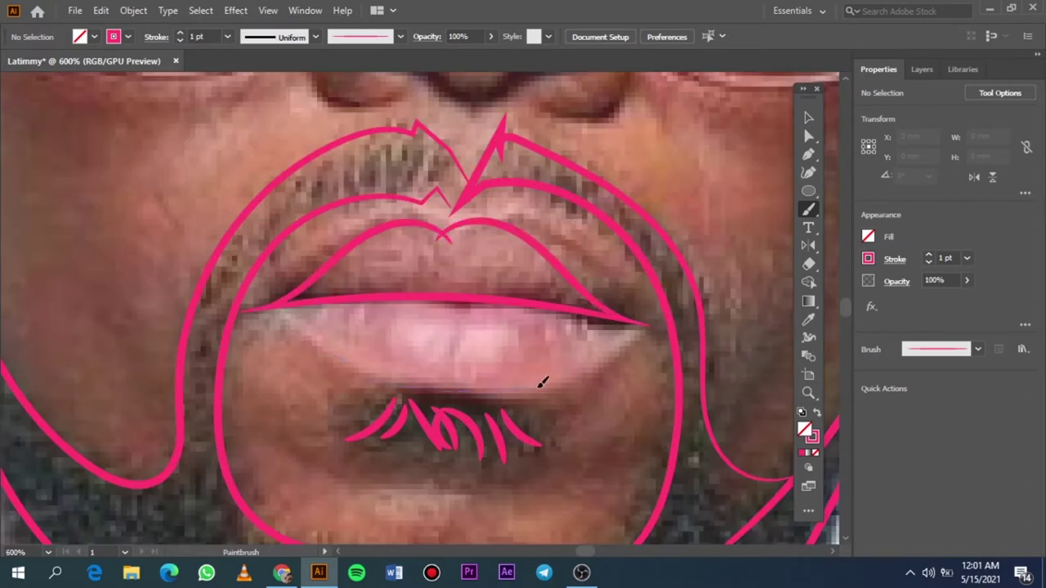
drag(540, 382, 607, 397)
key(ctrl+0)
Expand Layer 1 in the Layers panel and hide the reference photo
click(922, 69)
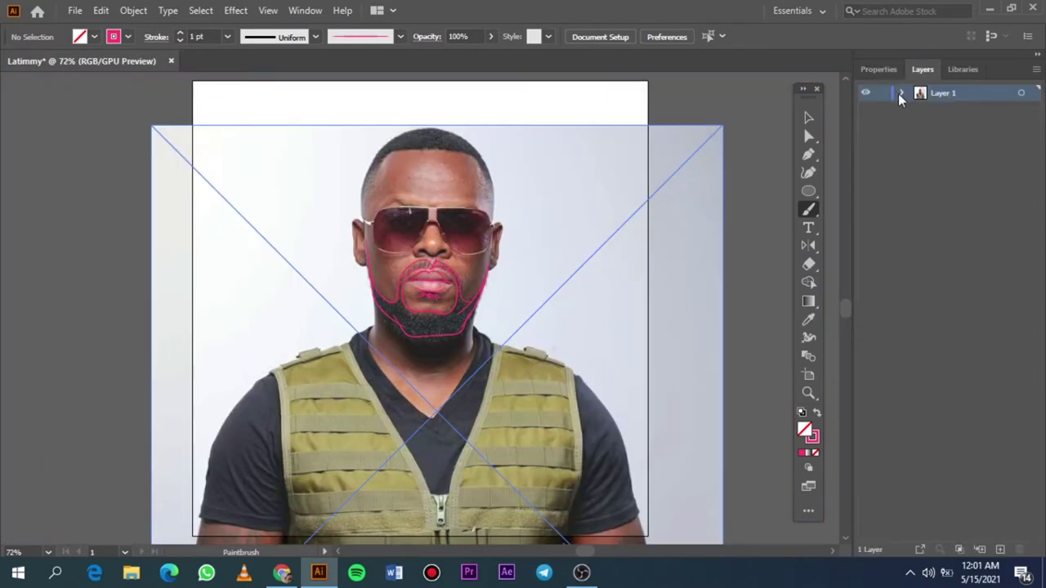
click(901, 93)
click(866, 446)
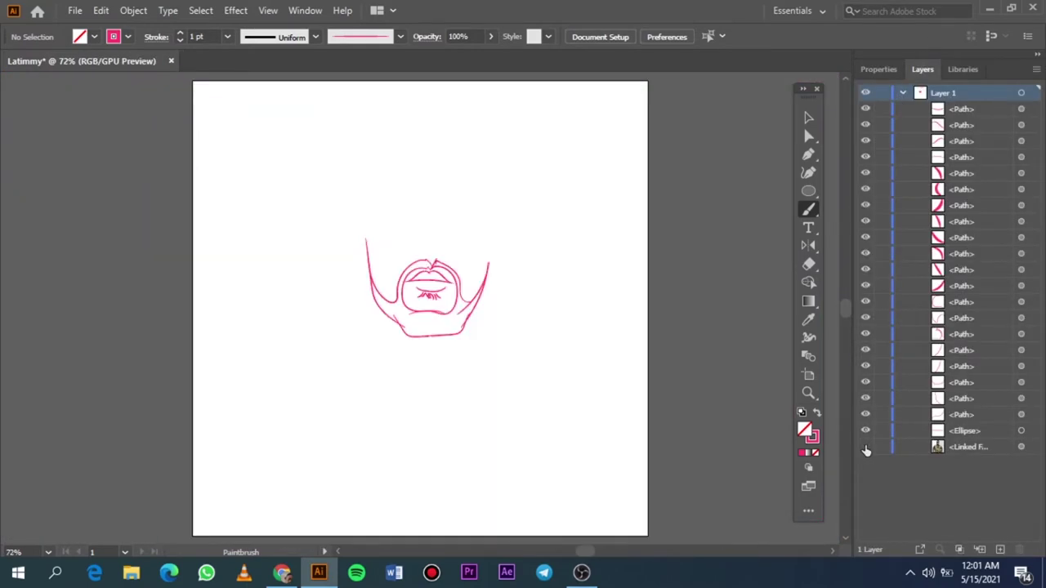
scroll(408, 319, up, 3)
Rotate the stroke under the chin slightly with the Selection tool
key(v)
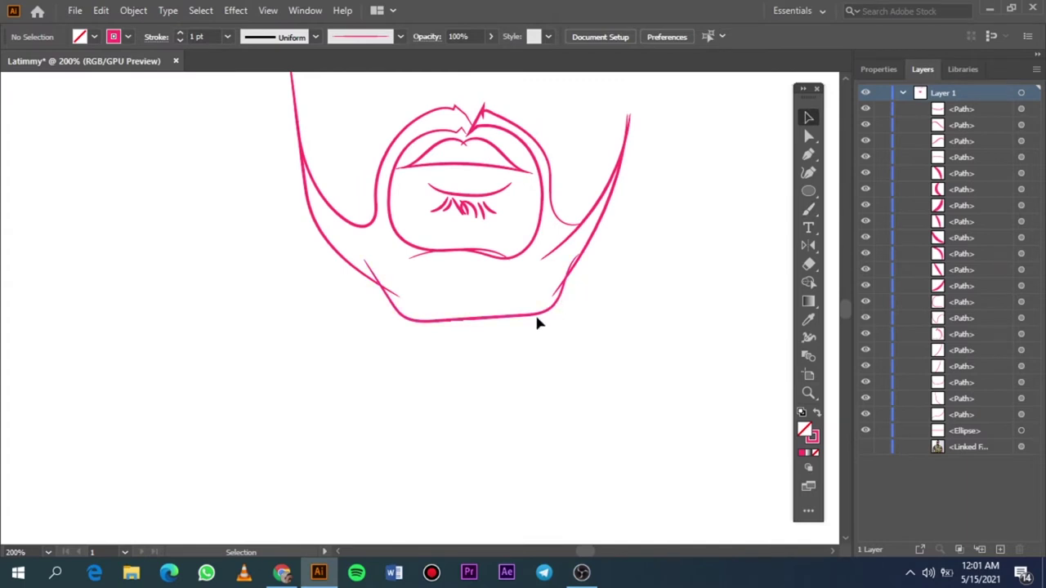
click(538, 323)
drag(579, 250, 585, 273)
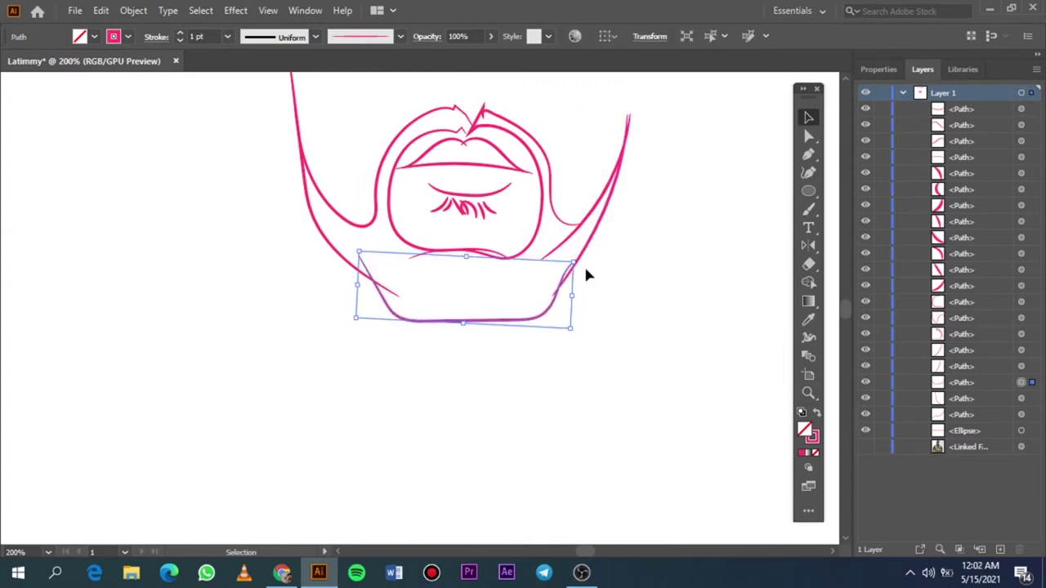
click(585, 274)
Fit the artboard in view and turn the reference photo back on
click(863, 446)
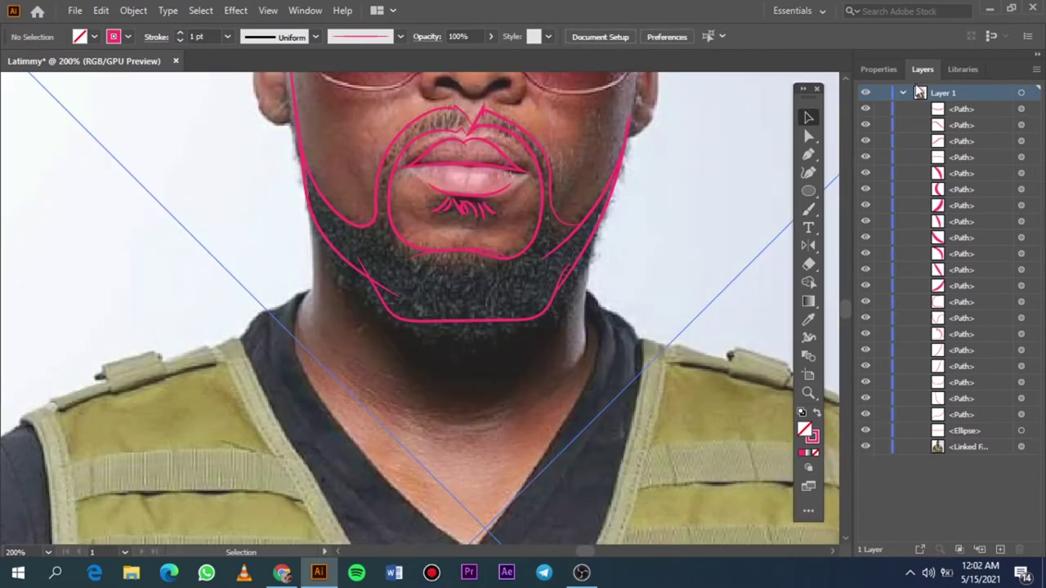
click(863, 446)
key(ctrl+0)
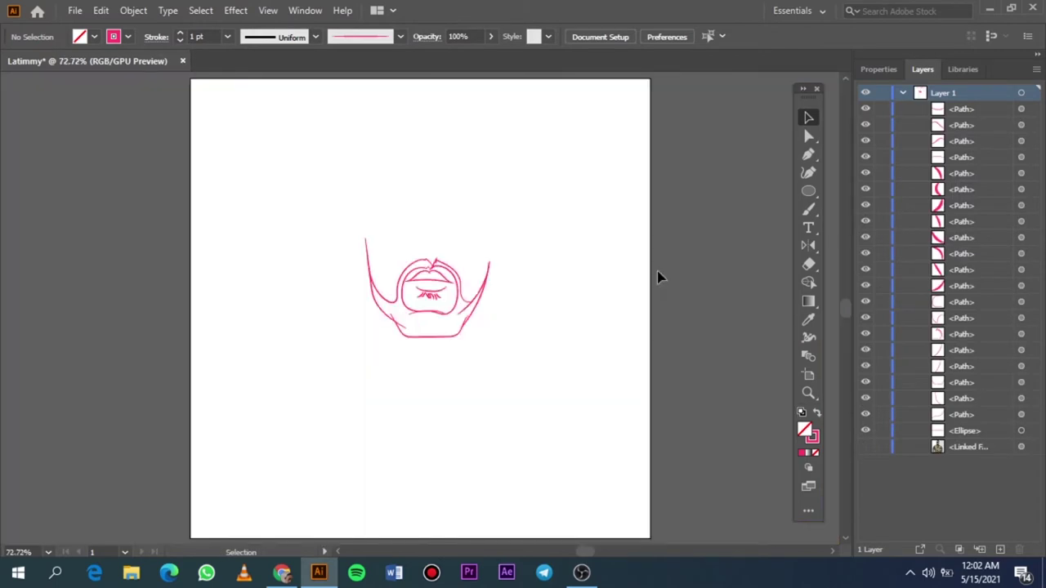
click(866, 446)
Trace the bottom of the nose and both nostrils with pink Paintbrush strokes
click(901, 97)
scroll(463, 264, up, 3)
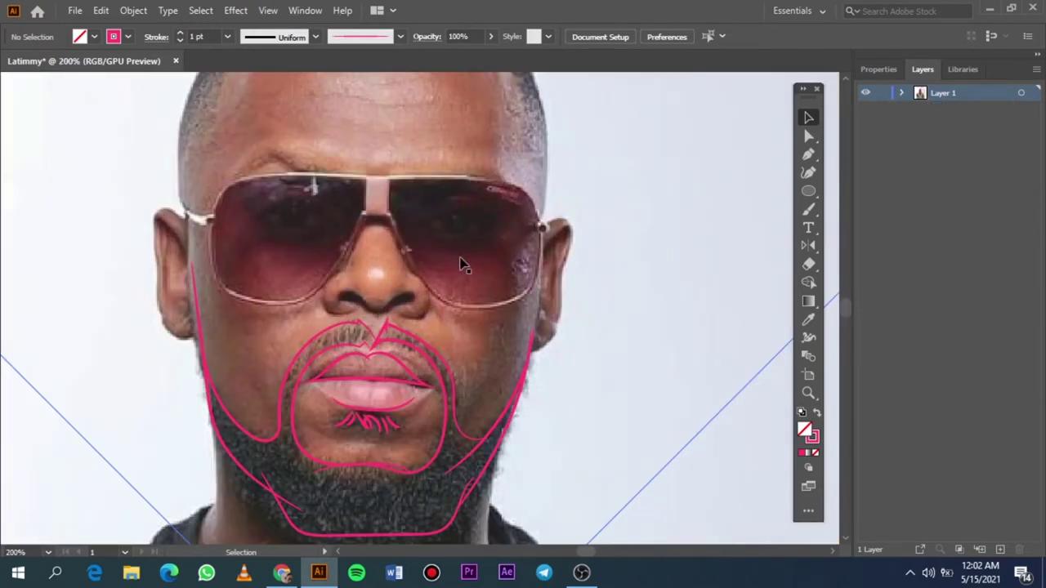
scroll(434, 285, up, 3)
scroll(433, 285, up, 1)
key(b)
drag(400, 399, 341, 384)
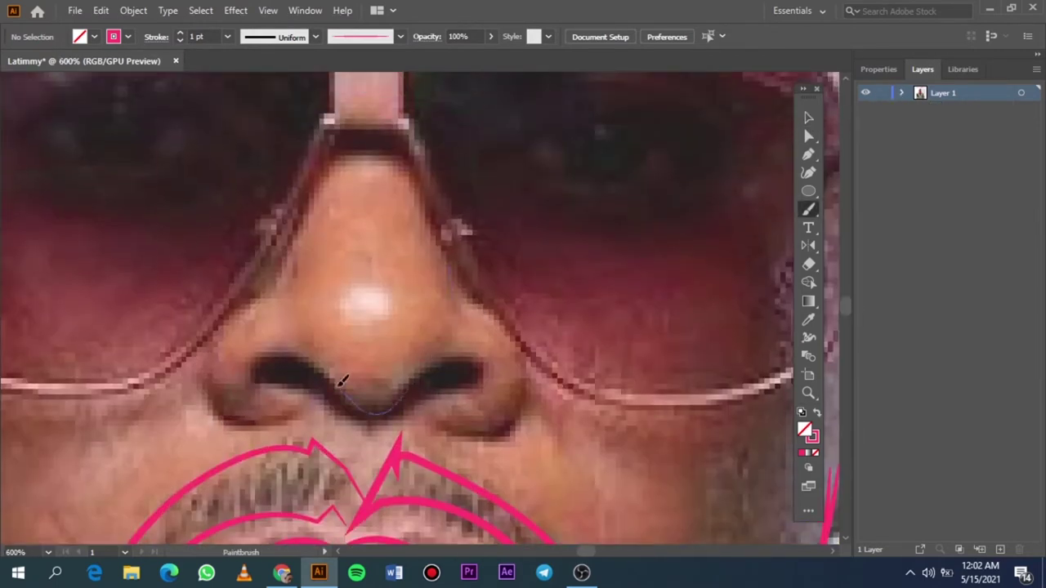
drag(265, 353, 335, 386)
drag(212, 372, 310, 409)
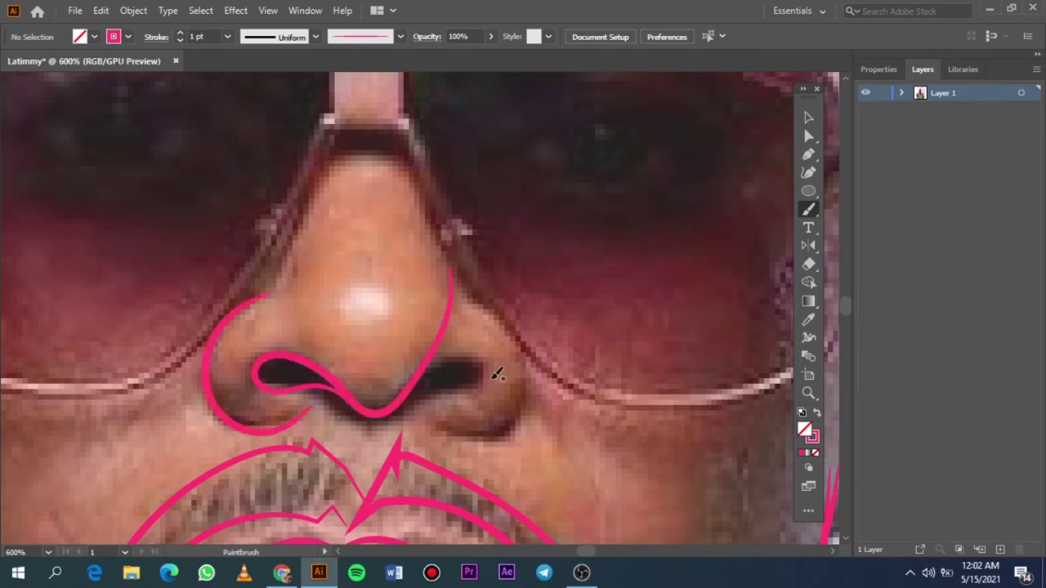
mouse_move(461, 307)
mouse_down()
mouse_move(509, 374)
mouse_move(384, 417)
mouse_up()
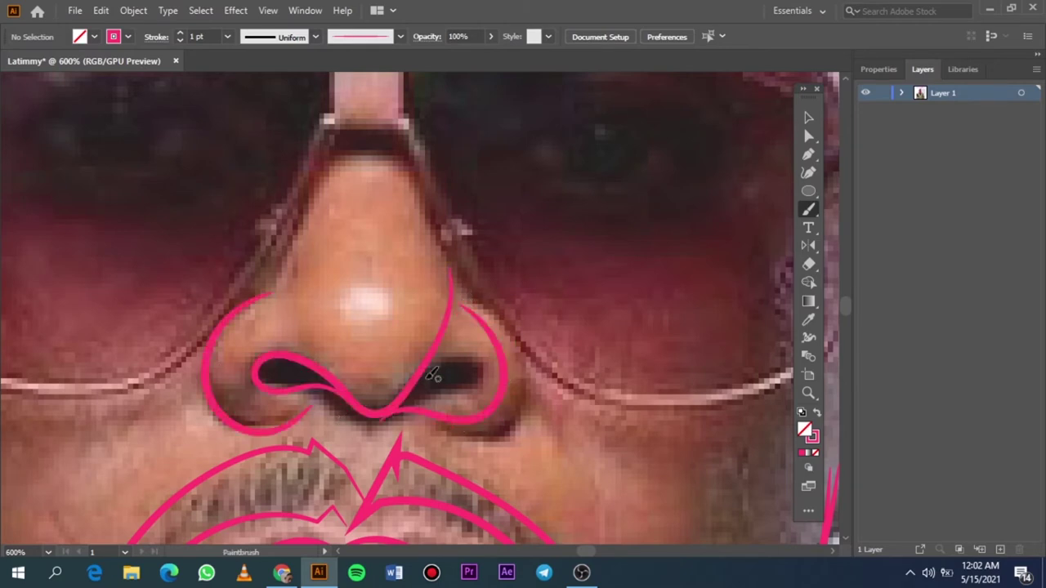
drag(442, 372, 405, 400)
Fit the artboard, briefly hide and show the photo, then zoom to the left ear
key(ctrl+0)
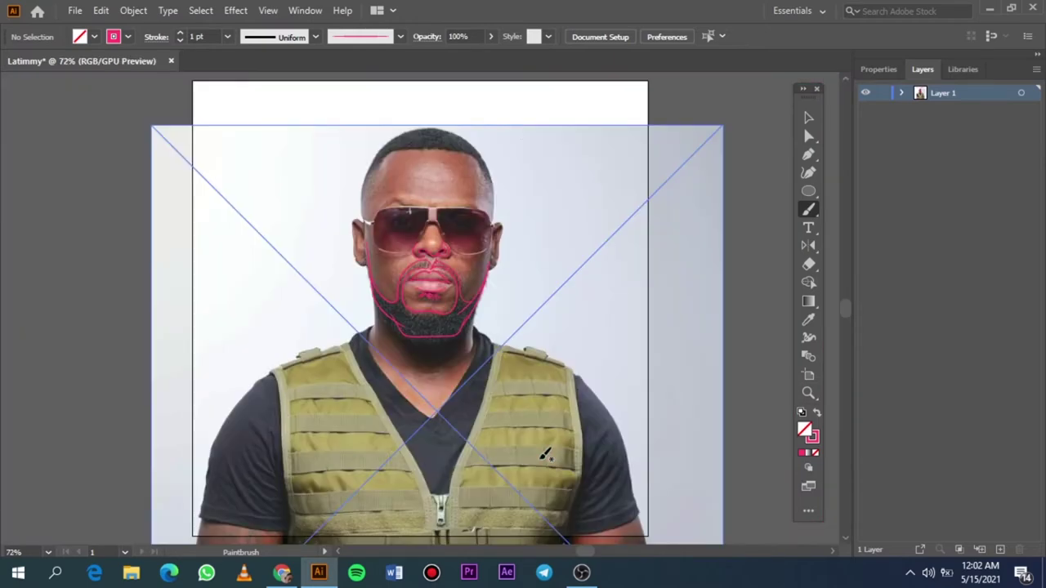
click(901, 93)
click(865, 511)
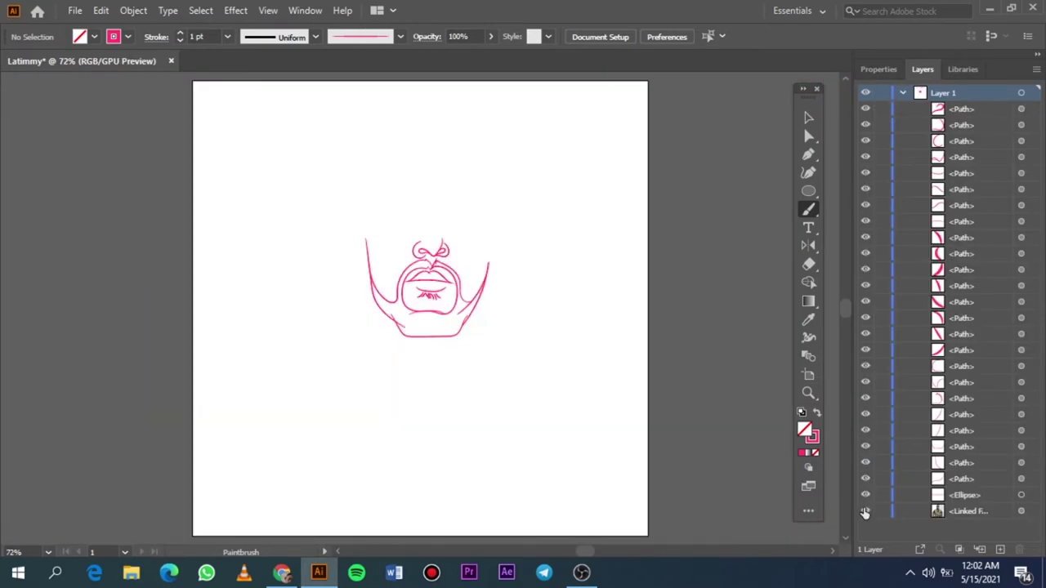
scroll(413, 198, up, 3)
scroll(412, 199, up, 3)
scroll(405, 245, down, 4)
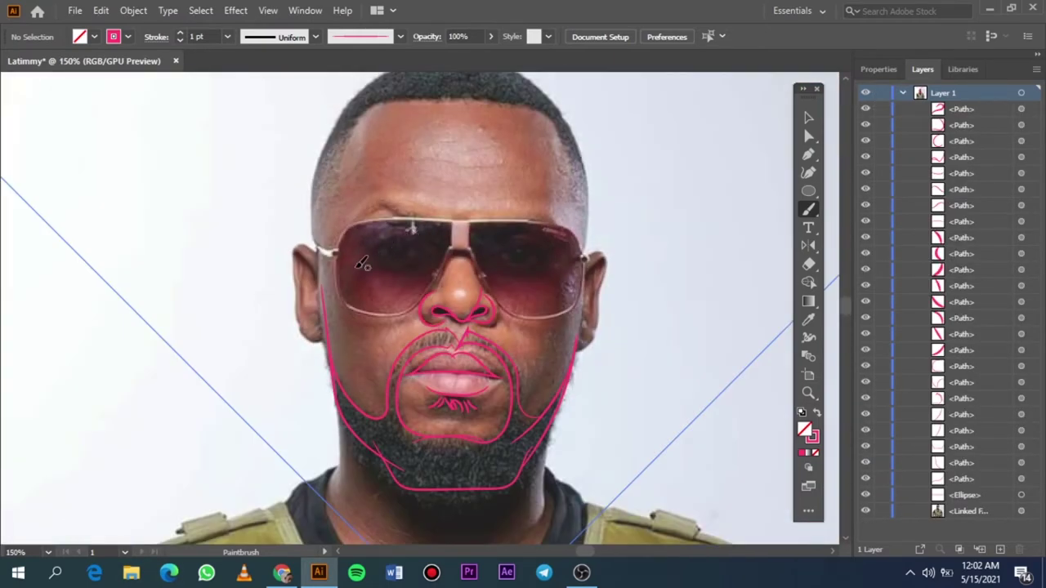
scroll(306, 358, up, 3)
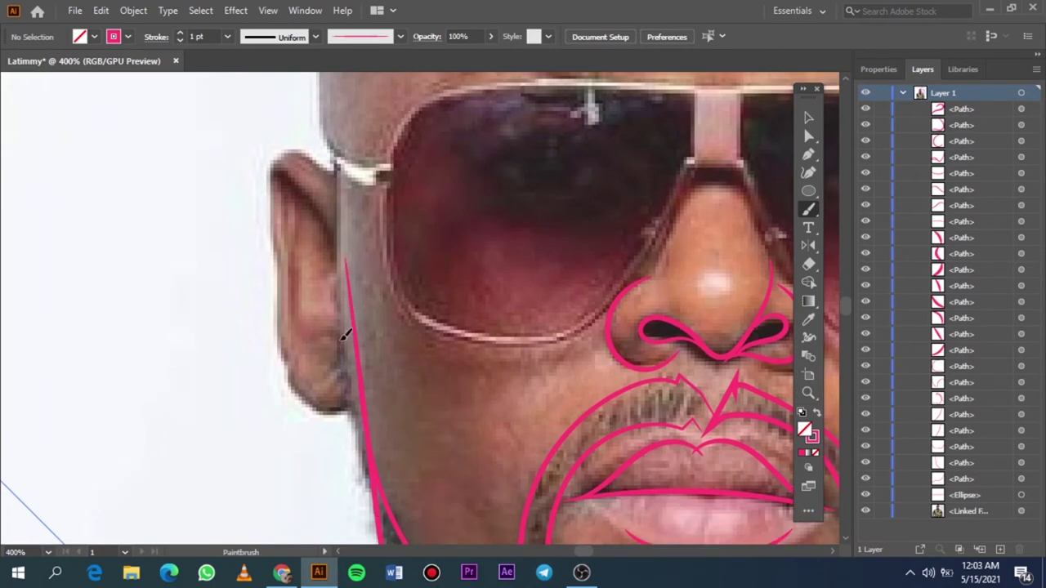
Outline the jaw edge, earlobe, back of the left ear, and its inner folds
drag(374, 467, 335, 294)
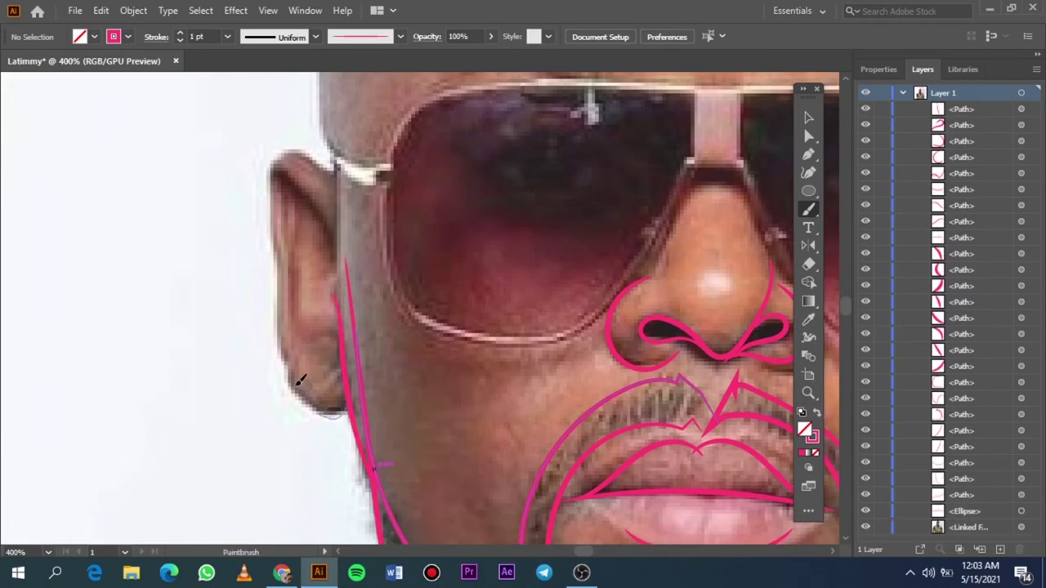
drag(348, 372, 286, 353)
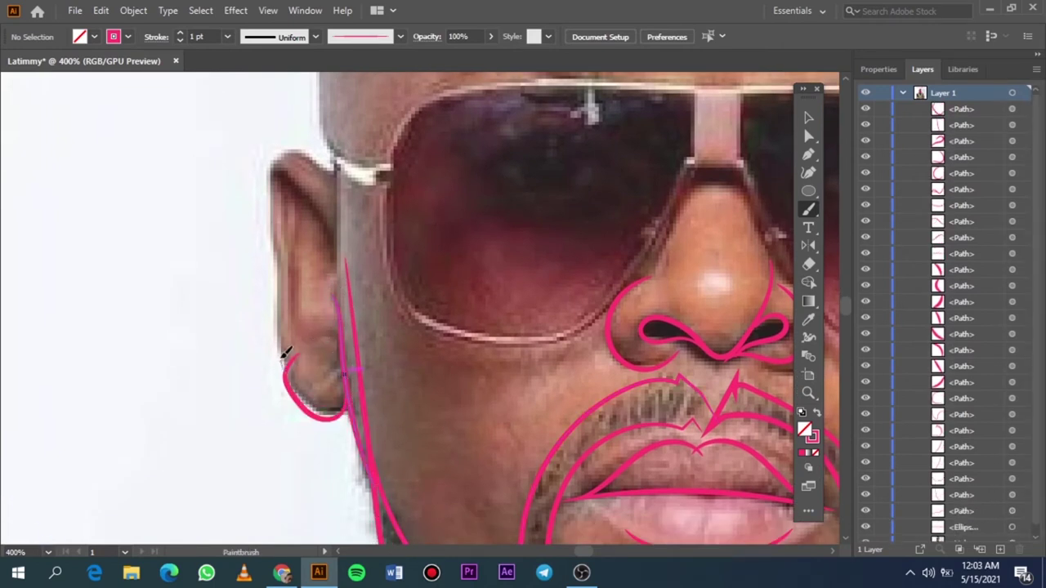
drag(280, 250, 338, 167)
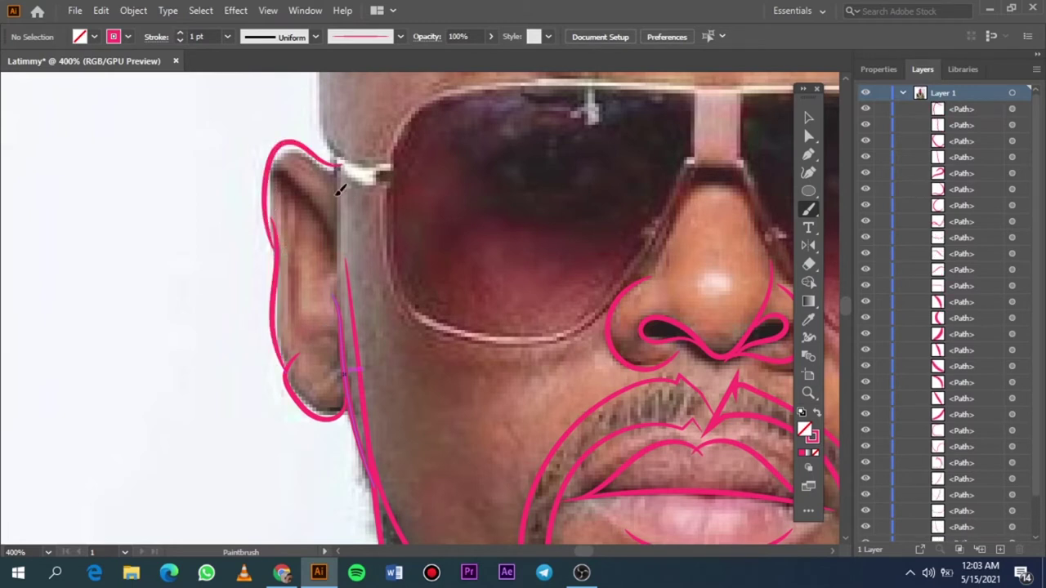
drag(275, 182, 332, 246)
drag(293, 206, 291, 345)
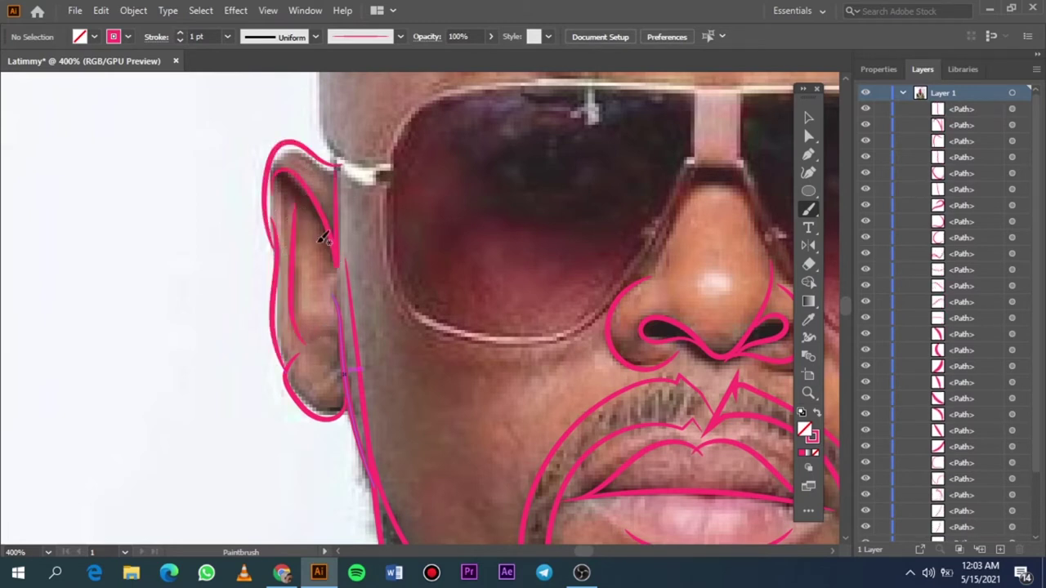
drag(326, 273, 317, 310)
drag(333, 377, 345, 367)
Trace the right earlobe, the outer edge of the right ear, and its inner curve
key(ctrl+0)
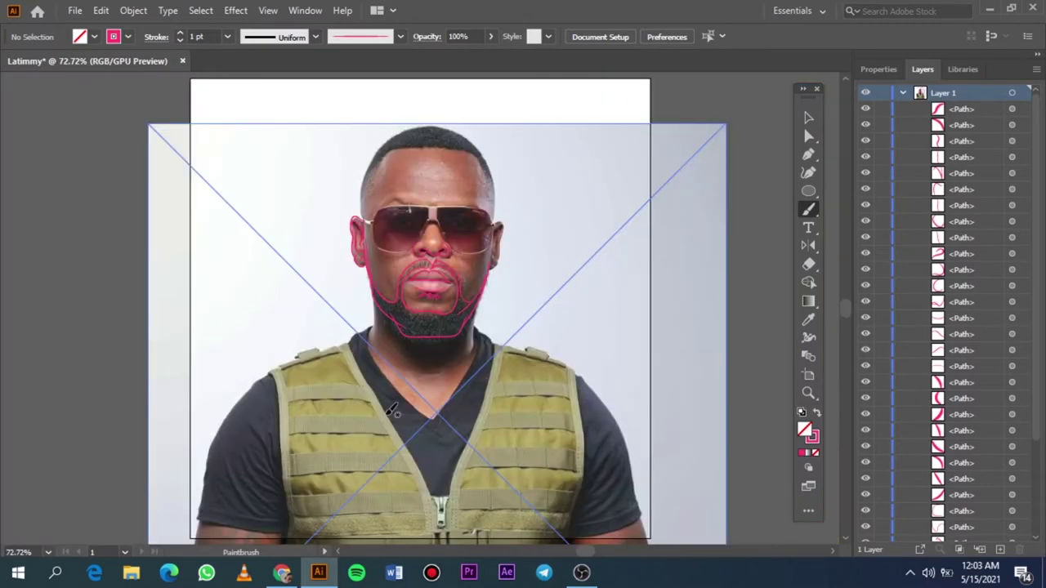
scroll(496, 262, up, 5)
drag(438, 479, 486, 410)
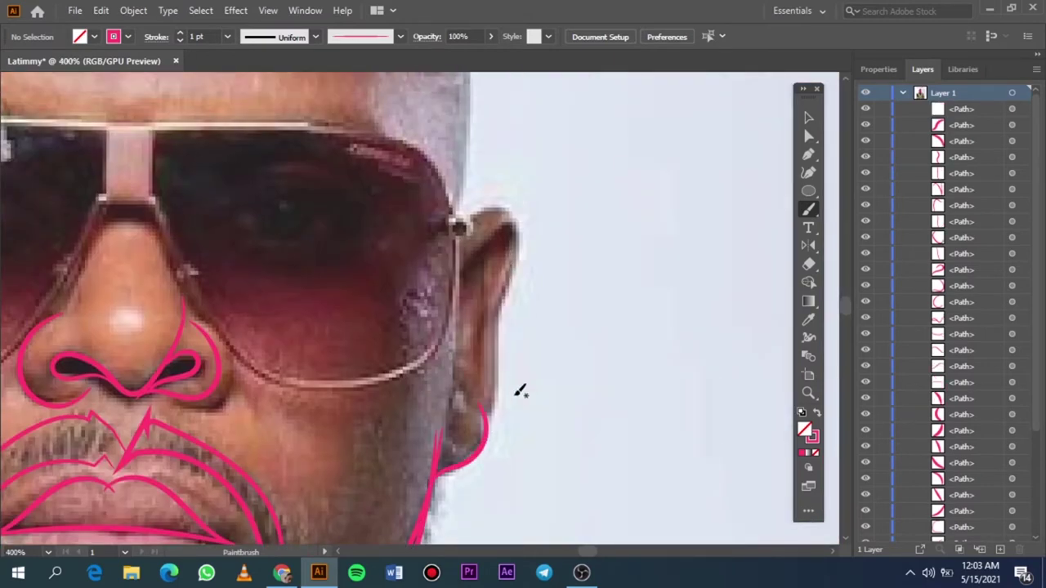
drag(468, 225, 486, 404)
mouse_move(502, 244)
mouse_down()
mouse_move(465, 307)
mouse_move(439, 447)
mouse_up()
Fit the artboard and toggle the reference photo off and on to check the line art
key(v)
key(ctrl+0)
scroll(939, 408, down, 5)
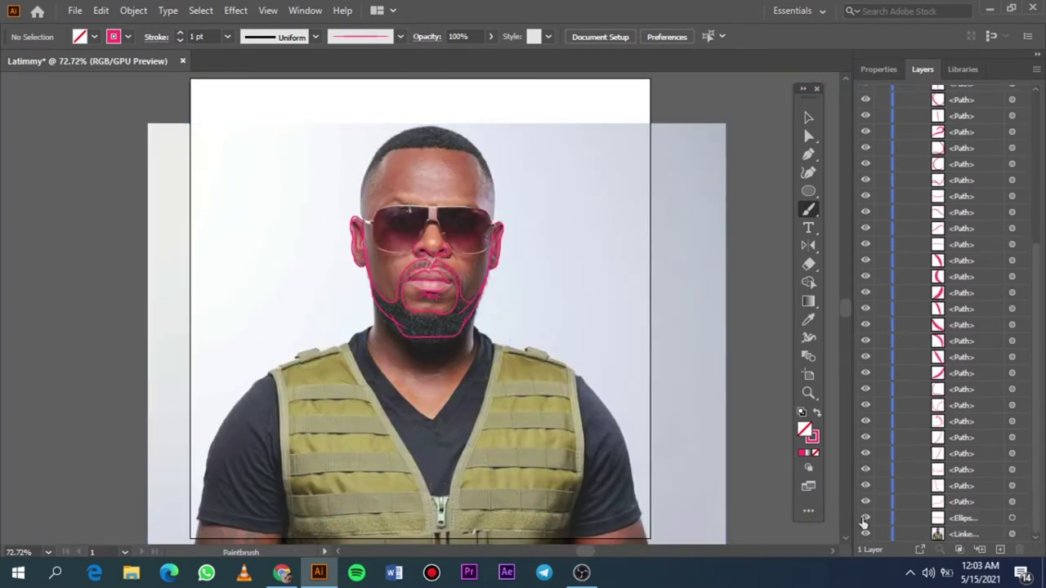
click(865, 533)
click(866, 534)
alt+scroll(517, 240, up, 5)
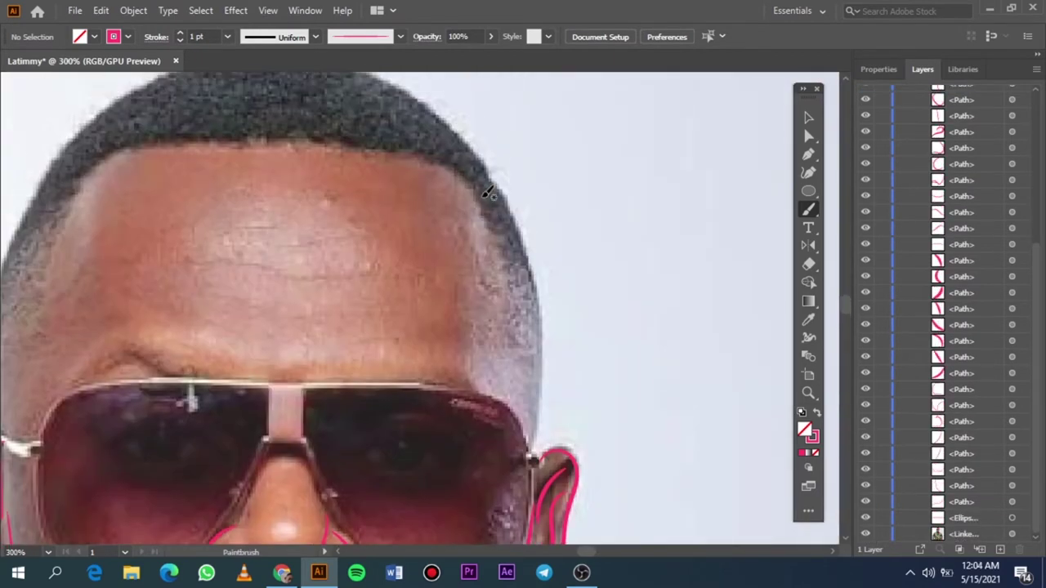
scroll(490, 193, up, 1)
Trace the right side of the head, the right temple, and the hairline across the forehead
drag(542, 492, 547, 416)
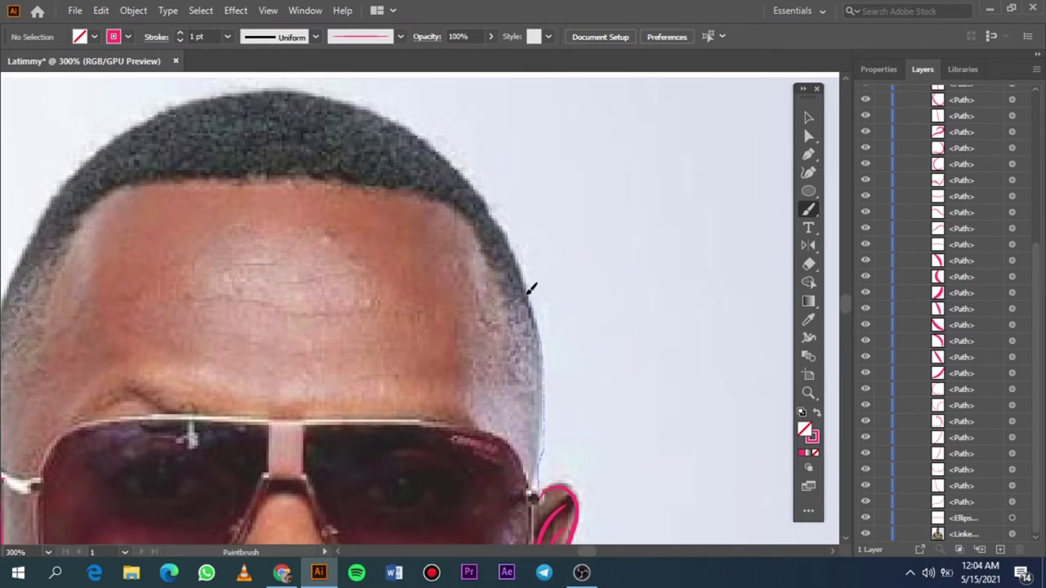
drag(482, 185, 446, 149)
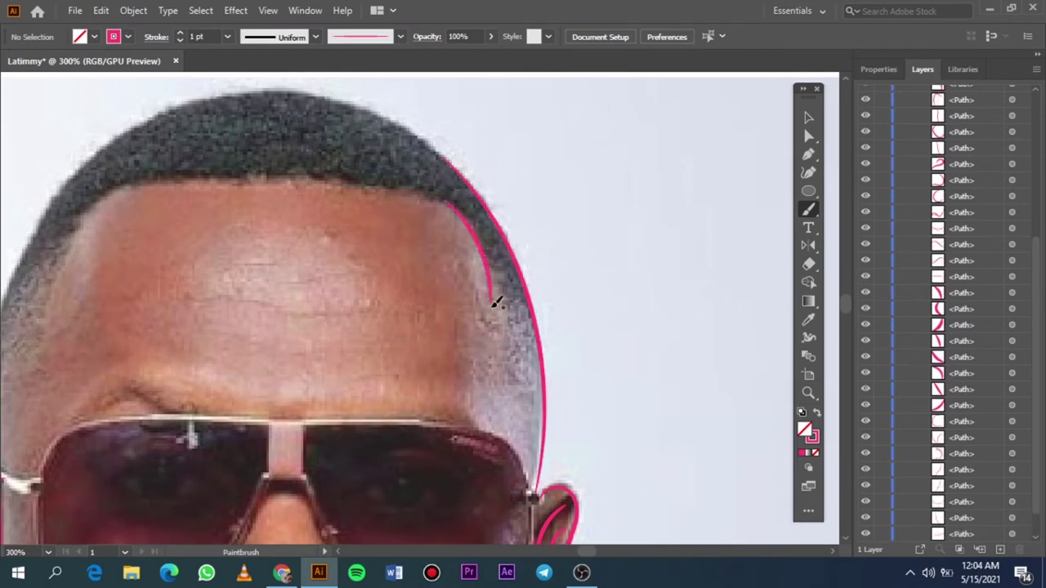
drag(548, 427, 542, 487)
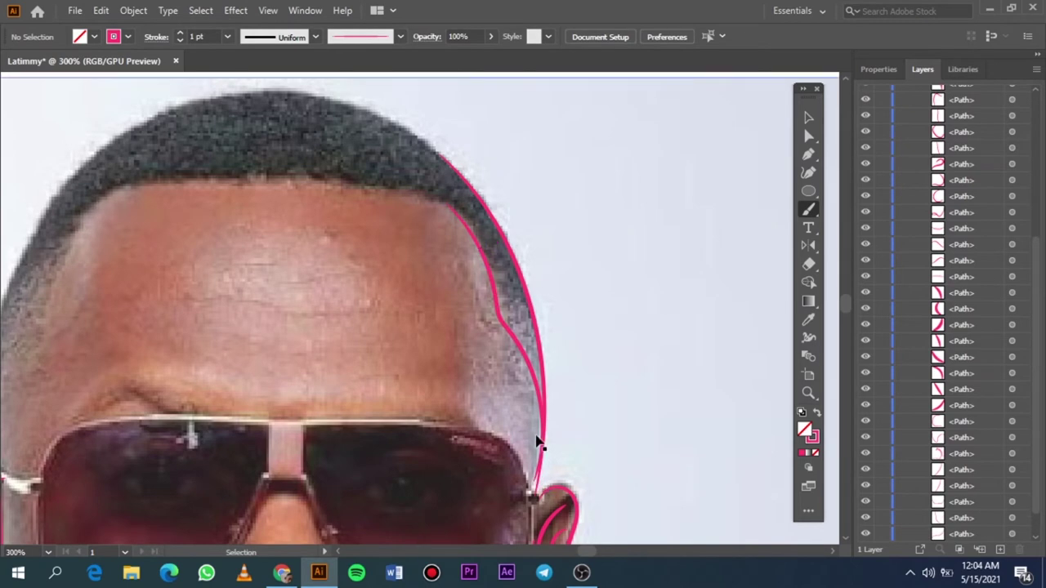
scroll(572, 392, up, 3)
scroll(572, 393, left, 3)
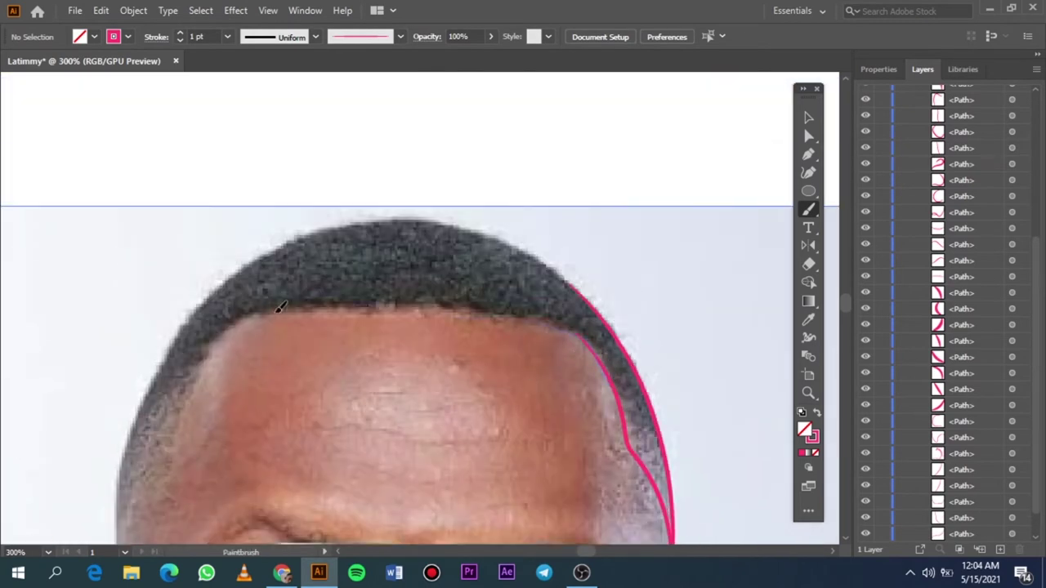
drag(203, 362, 619, 333)
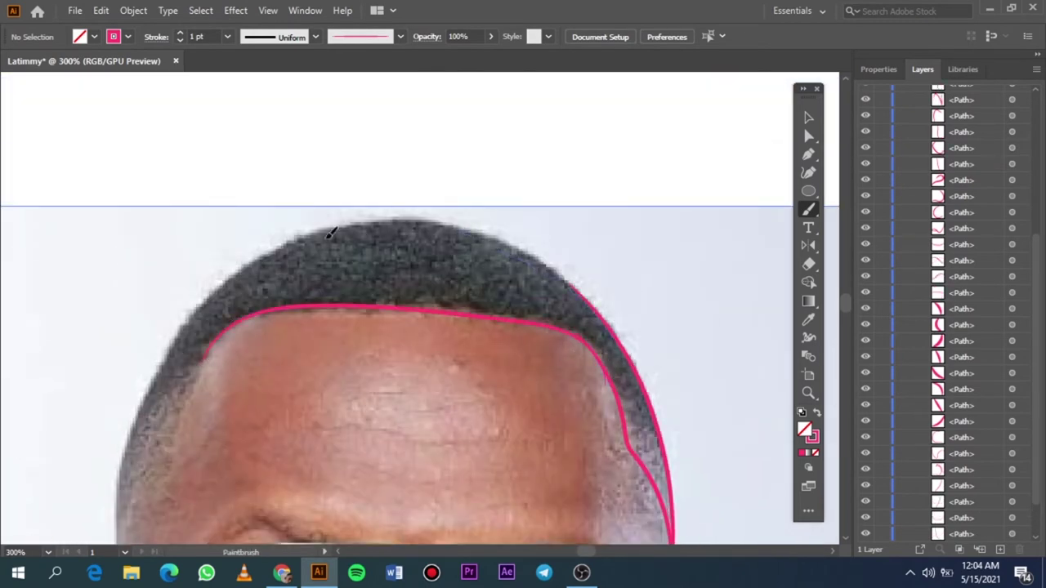
Redraw the left temple hairline and trace the left side of the head
drag(141, 394, 121, 495)
scroll(131, 498, down, 3)
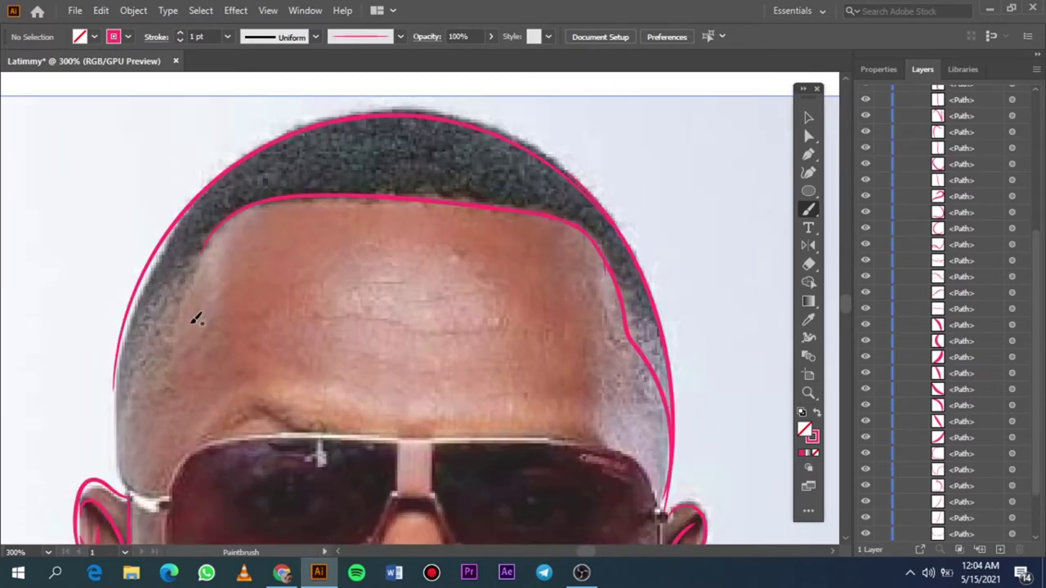
drag(215, 229, 245, 206)
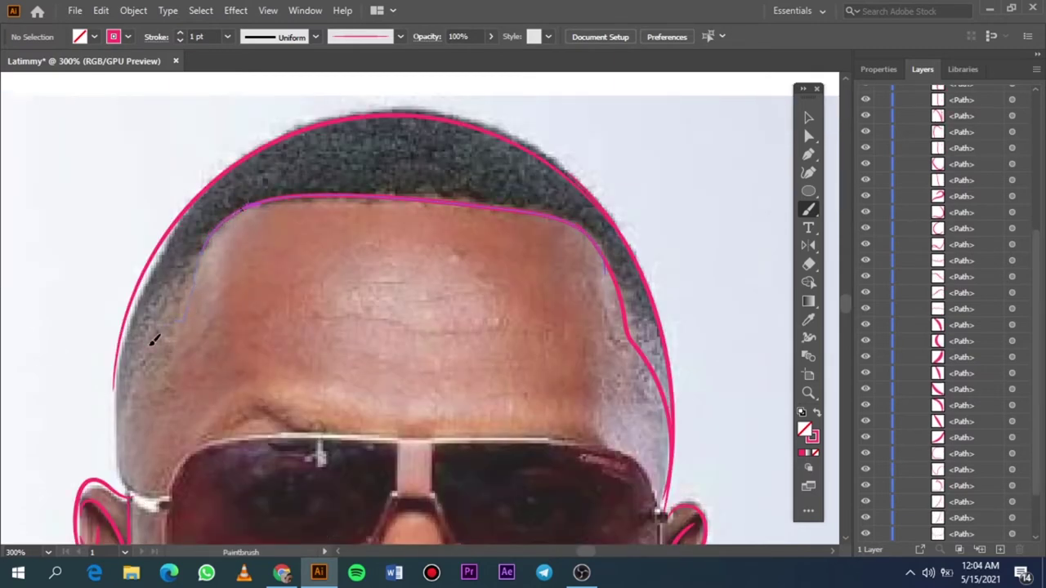
drag(131, 495, 204, 245)
drag(122, 438, 112, 365)
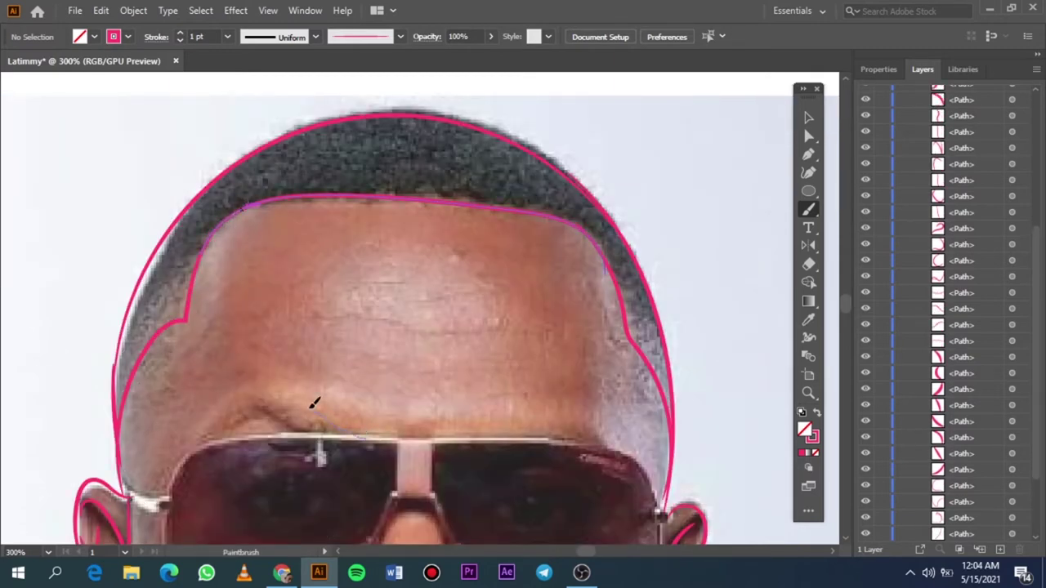
Outline the left eyebrow along the glasses and finish the hairline stroke
drag(229, 412, 196, 454)
drag(345, 437, 244, 420)
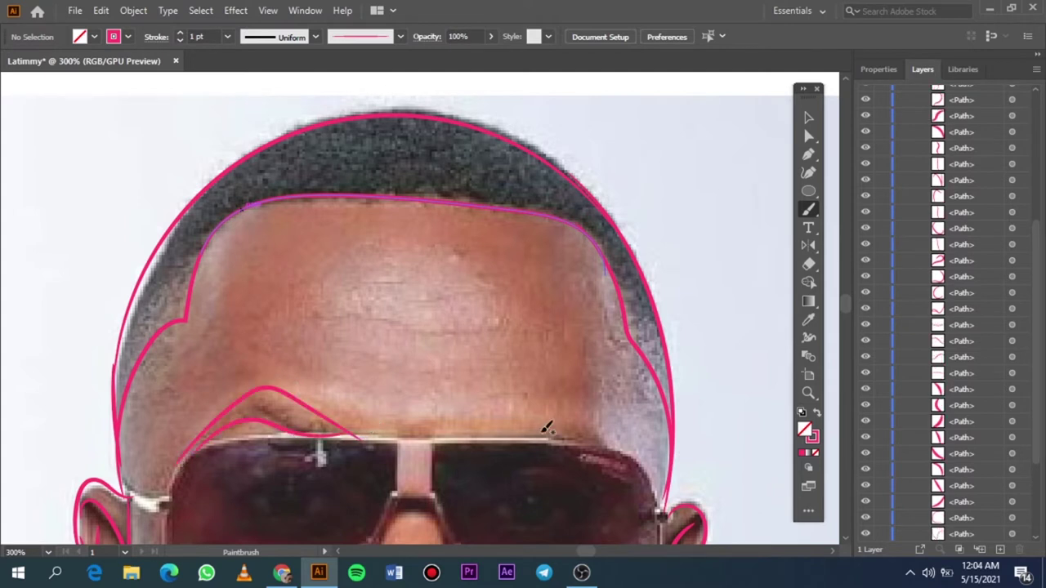
drag(622, 432, 603, 425)
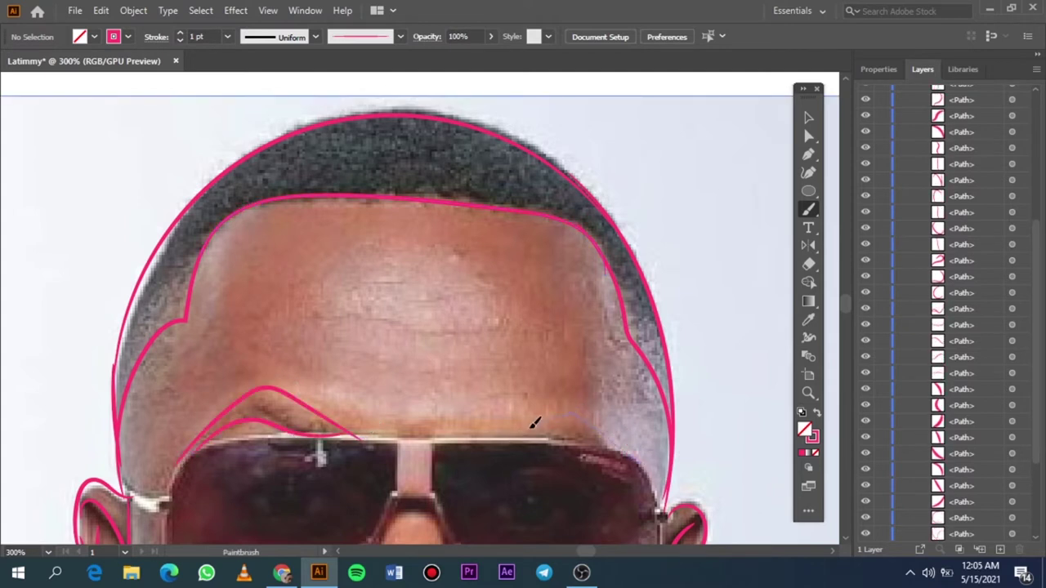
key(ctrl+0)
scroll(897, 471, down, 5)
Show the photo again and trace both sides of the neck below the beard
click(865, 534)
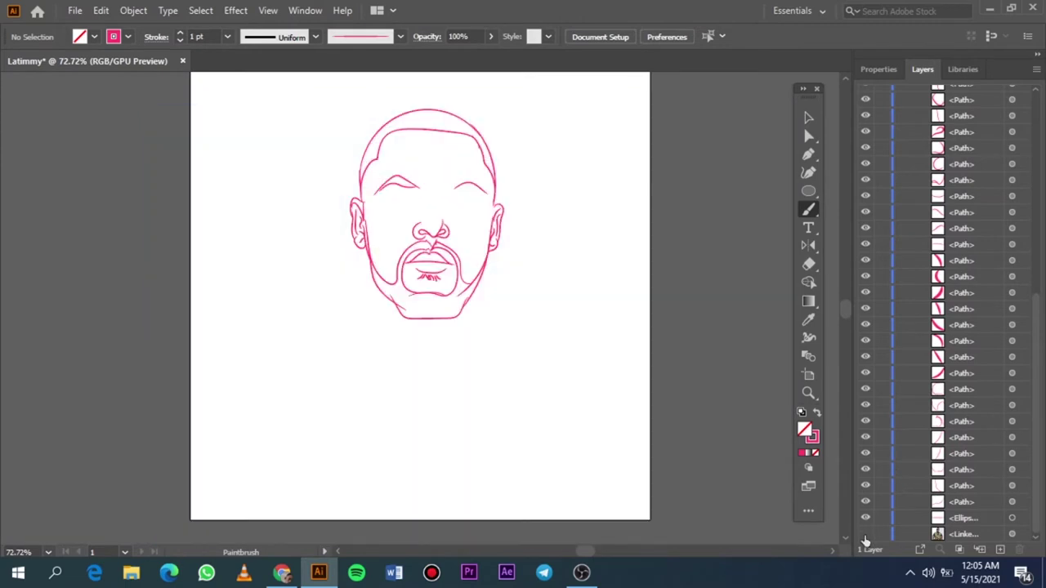
click(865, 534)
scroll(447, 348, up, 2)
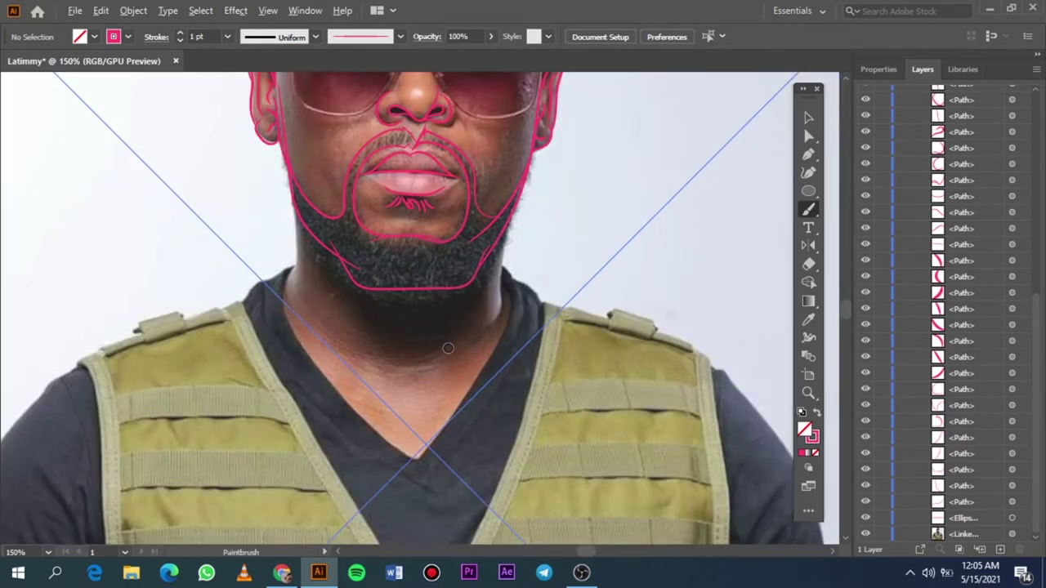
scroll(448, 348, up, 1)
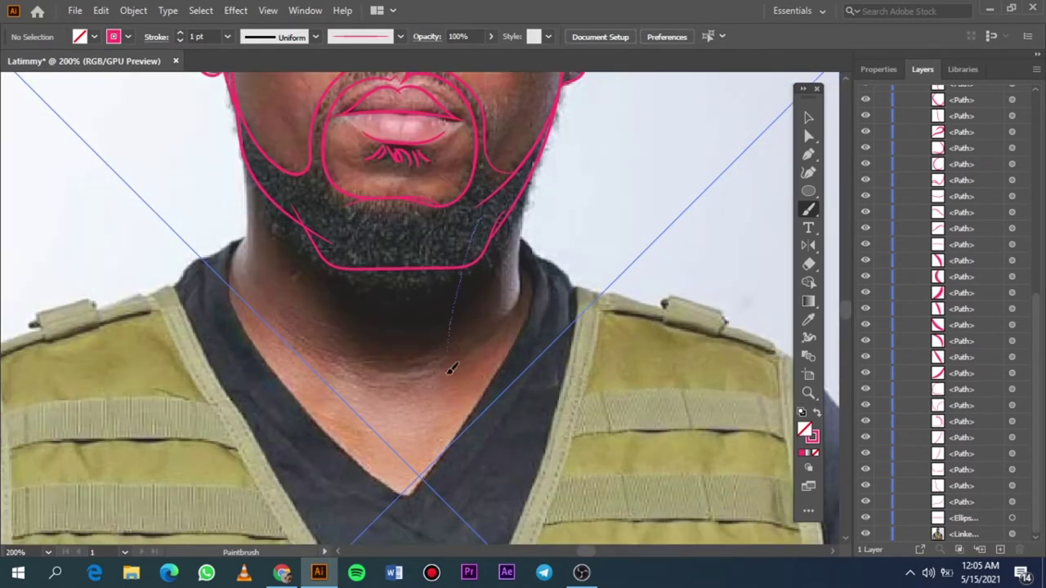
drag(462, 381, 476, 458)
mouse_move(328, 263)
mouse_down()
mouse_move(345, 489)
mouse_move(490, 392)
mouse_up()
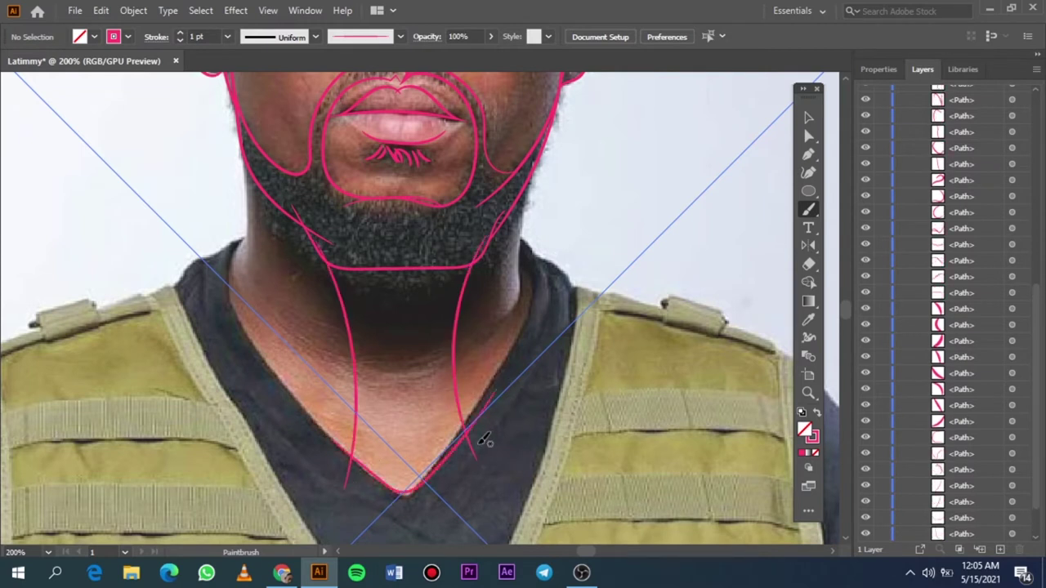
Trace both sides of the V neckline and the collar stroke to its left
scroll(482, 442, down, 2)
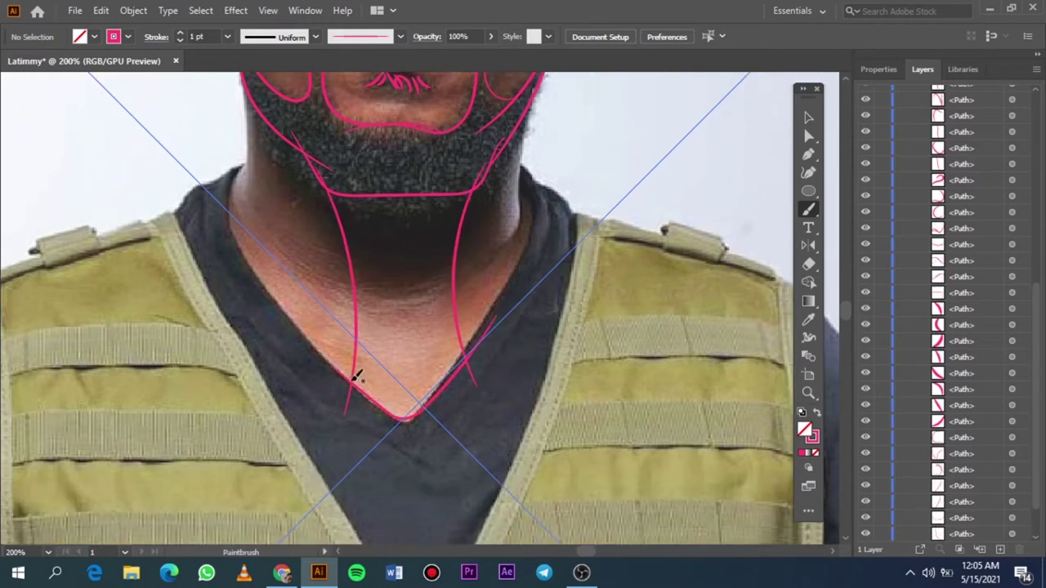
drag(364, 425, 353, 425)
mouse_move(384, 450)
mouse_down()
mouse_move(433, 438)
mouse_move(492, 381)
mouse_up()
drag(467, 341, 466, 345)
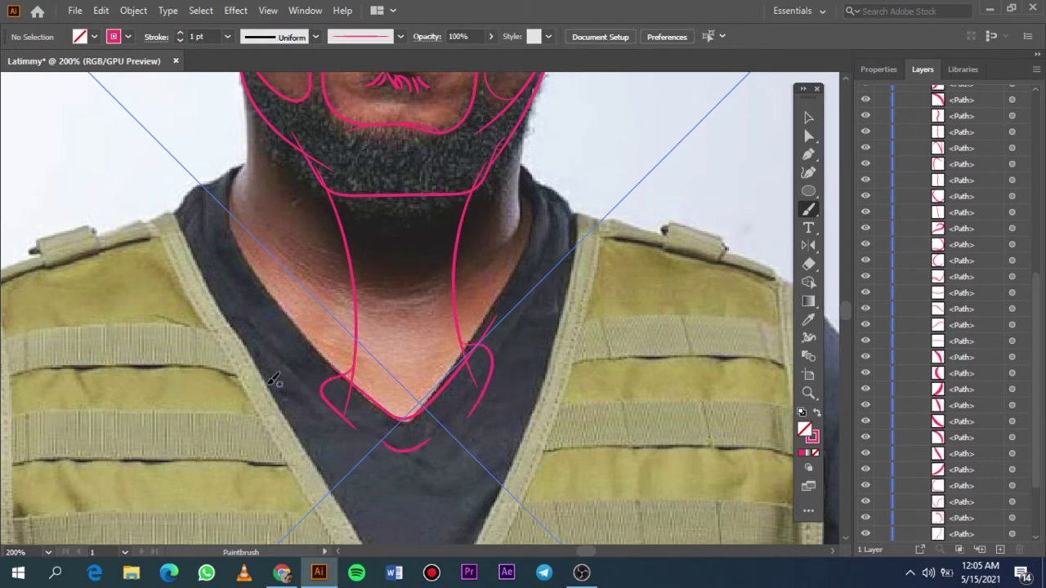
drag(320, 383, 246, 417)
mouse_move(353, 425)
mouse_down()
mouse_move(308, 390)
mouse_move(198, 418)
mouse_up()
key(ctrl+z)
Fit the artboard and toggle the reference photo several times to compare the sketch
key(ctrl+0)
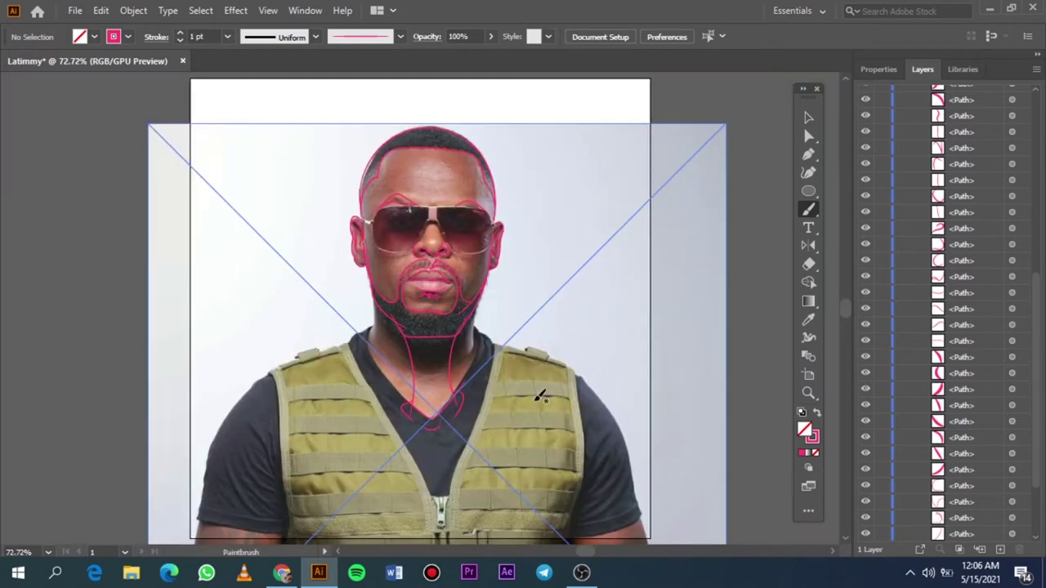
scroll(906, 408, down, 10)
click(865, 533)
click(865, 533)
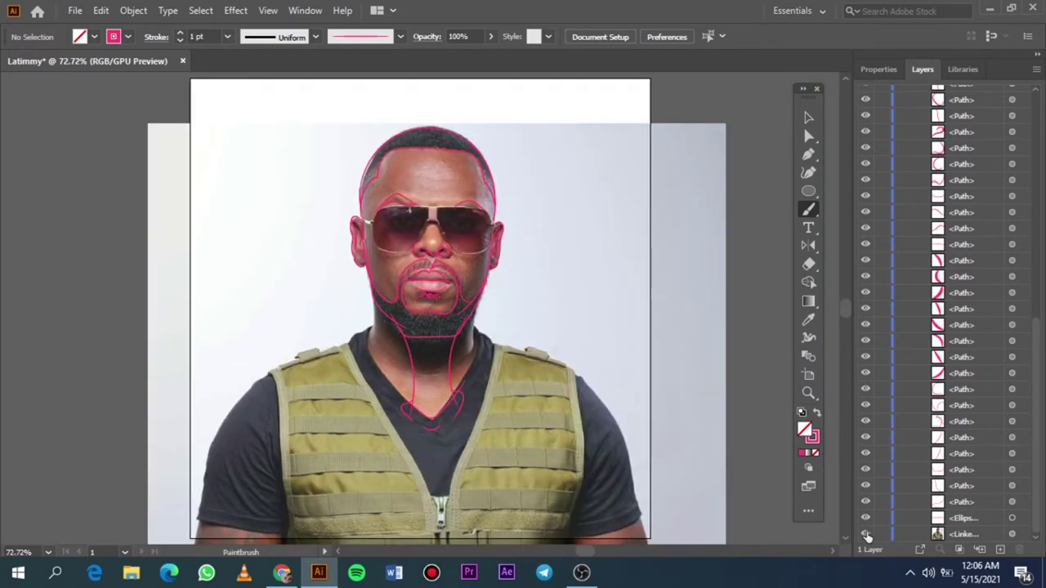
click(865, 534)
click(865, 533)
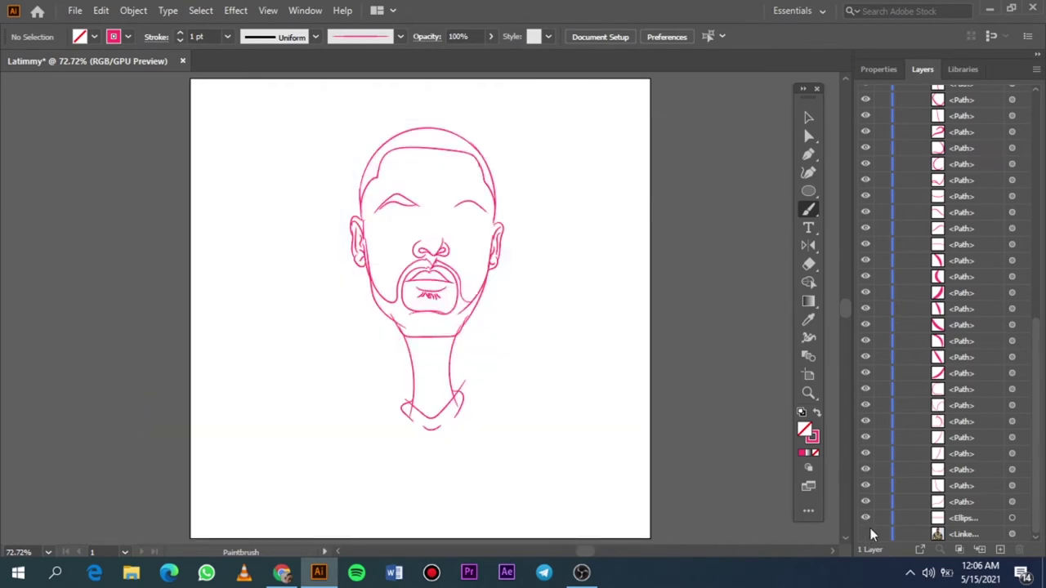
click(865, 533)
scroll(433, 384, up, 3)
Move the neck and collar outline about 2.6 mm up to match the photo
click(808, 117)
scroll(434, 395, up, 2)
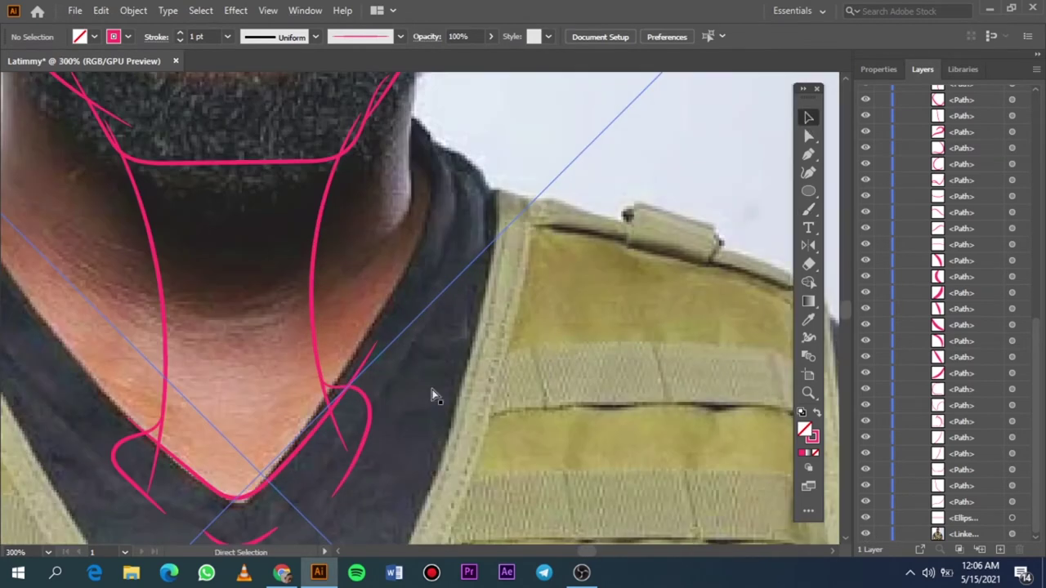
scroll(433, 396, left, 2)
mouse_move(390, 333)
mouse_down()
mouse_move(384, 278)
mouse_move(379, 288)
mouse_move(391, 292)
mouse_up()
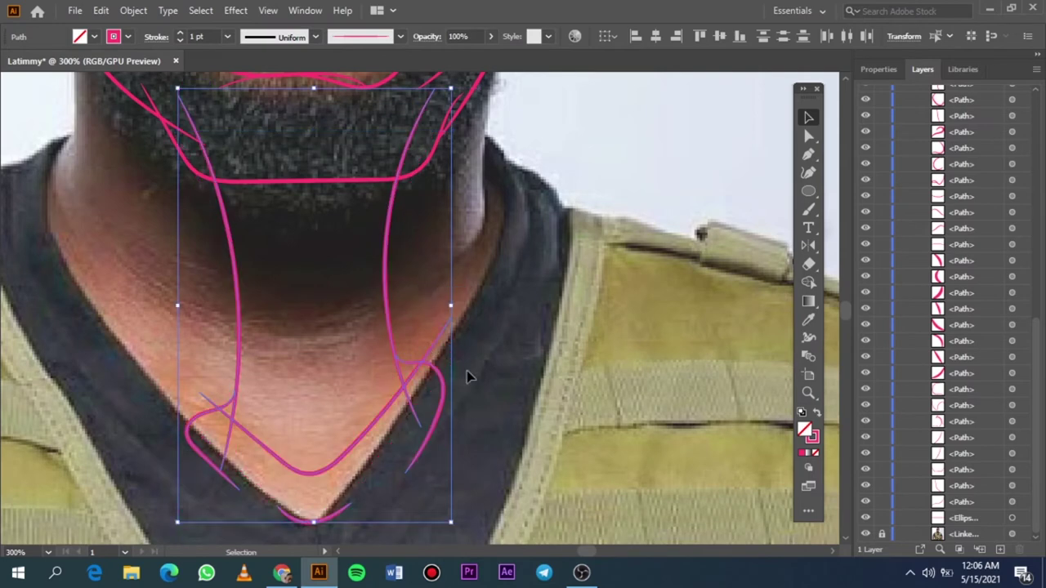
click(495, 393)
key(ctrl+0)
click(865, 534)
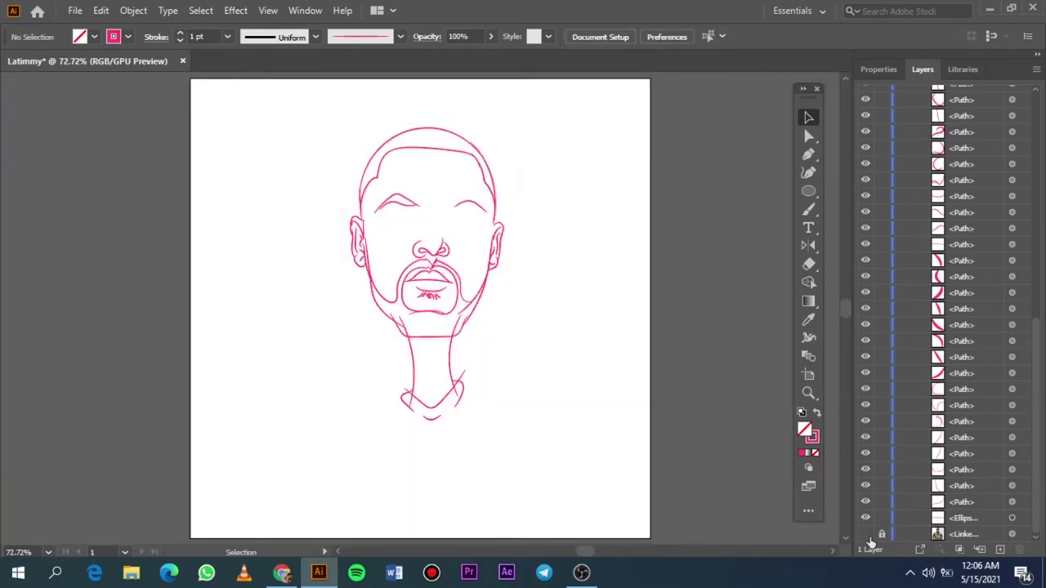
scroll(415, 334, up, 4)
scroll(415, 334, up, 1)
Pencil-trace the glasses bridge, the arm near the left ear and the left lens rims
scroll(516, 361, up, 1)
key(n)
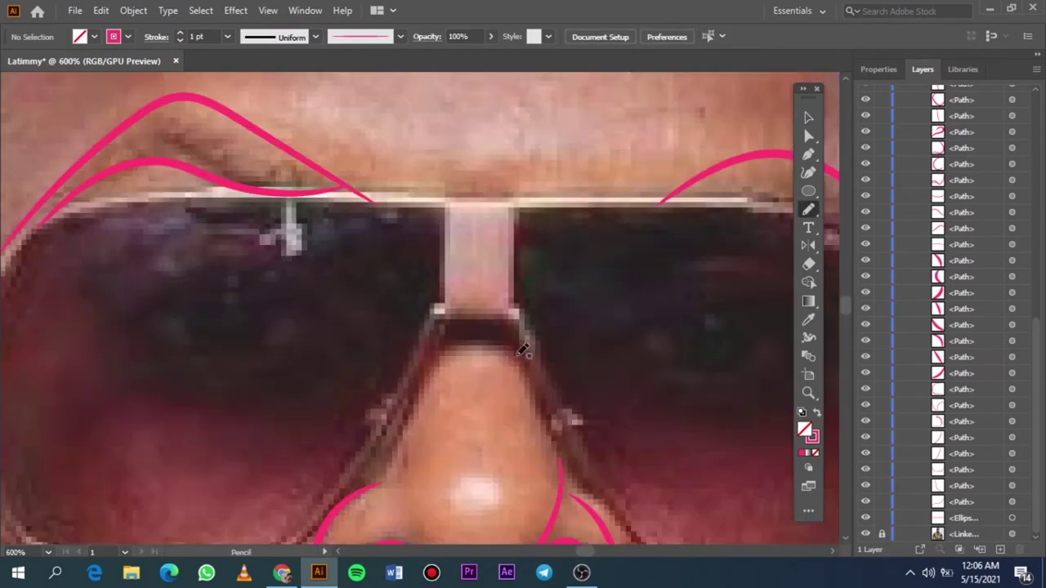
drag(523, 204, 523, 205)
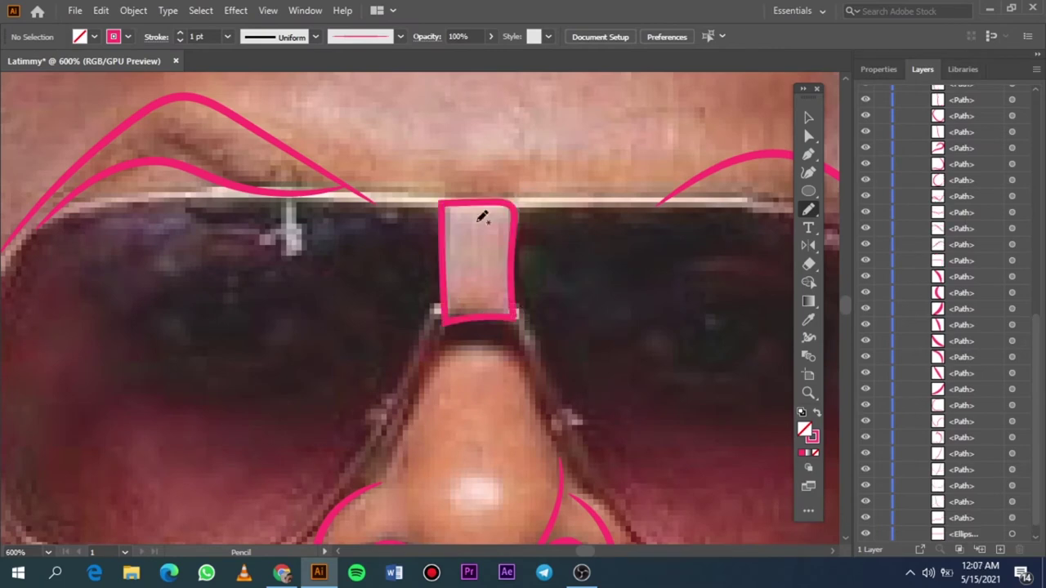
scroll(427, 283, down, 3)
scroll(479, 221, up, 2)
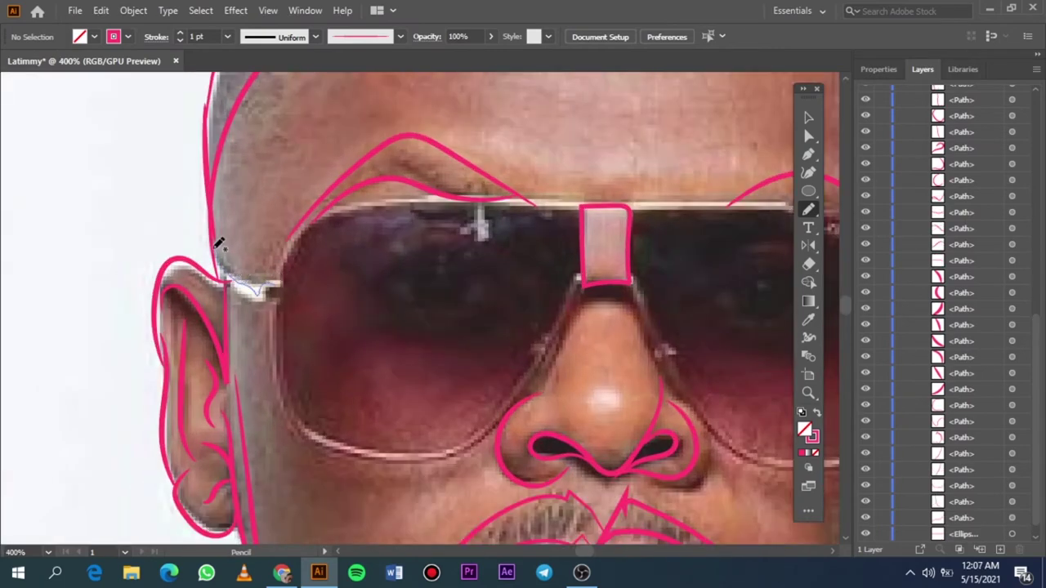
mouse_move(221, 282)
mouse_down()
mouse_move(281, 304)
mouse_move(278, 388)
mouse_move(346, 460)
mouse_up()
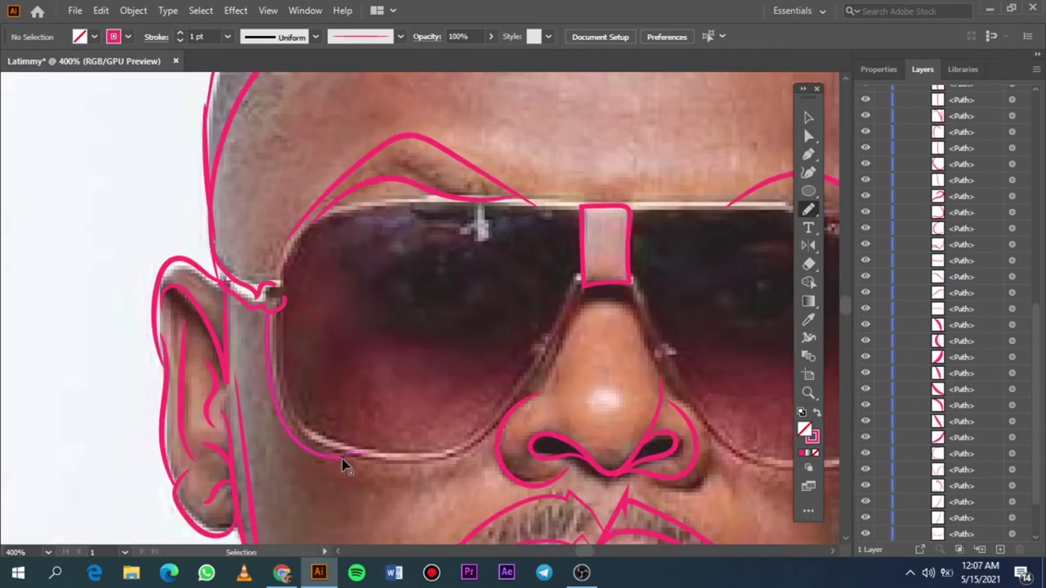
mouse_move(277, 311)
mouse_down()
mouse_move(422, 455)
mouse_move(582, 279)
mouse_up()
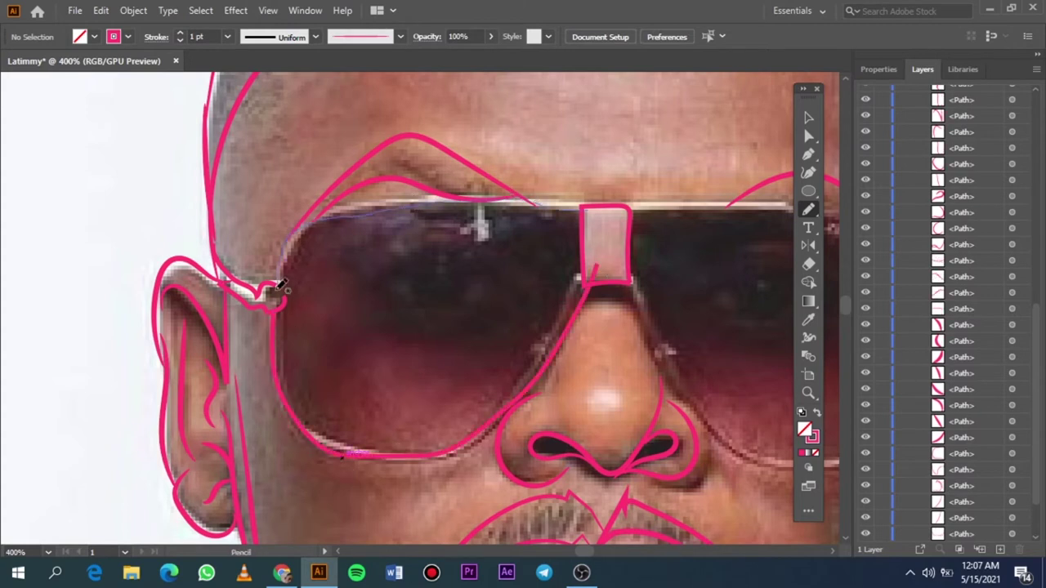
drag(539, 199, 278, 306)
Pan to the right lens and trace its outline from the bridge along the lower rim
key(v)
drag(637, 352, 250, 397)
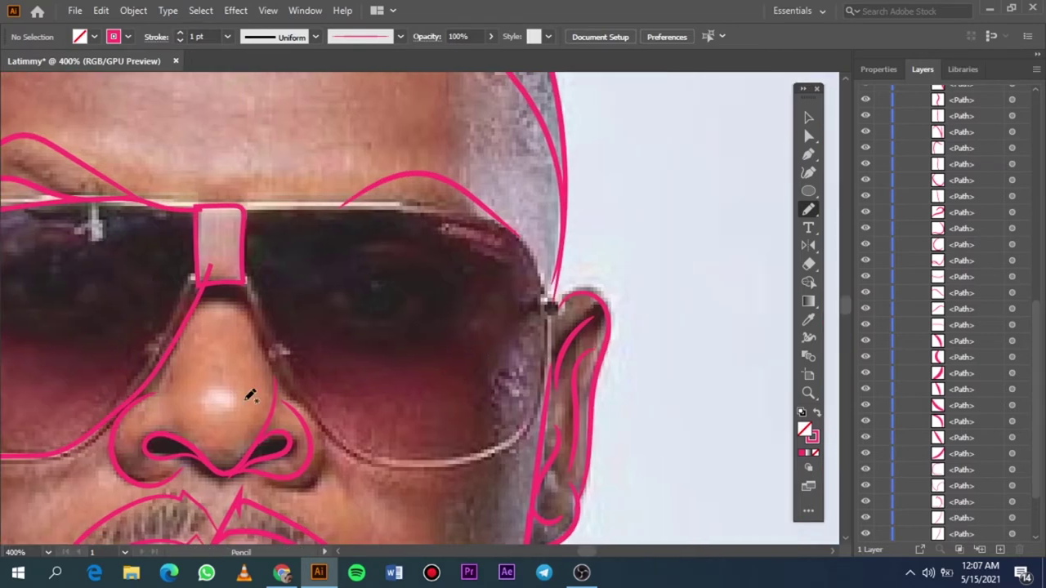
mouse_move(245, 280)
mouse_down()
mouse_move(362, 453)
mouse_move(495, 455)
mouse_up()
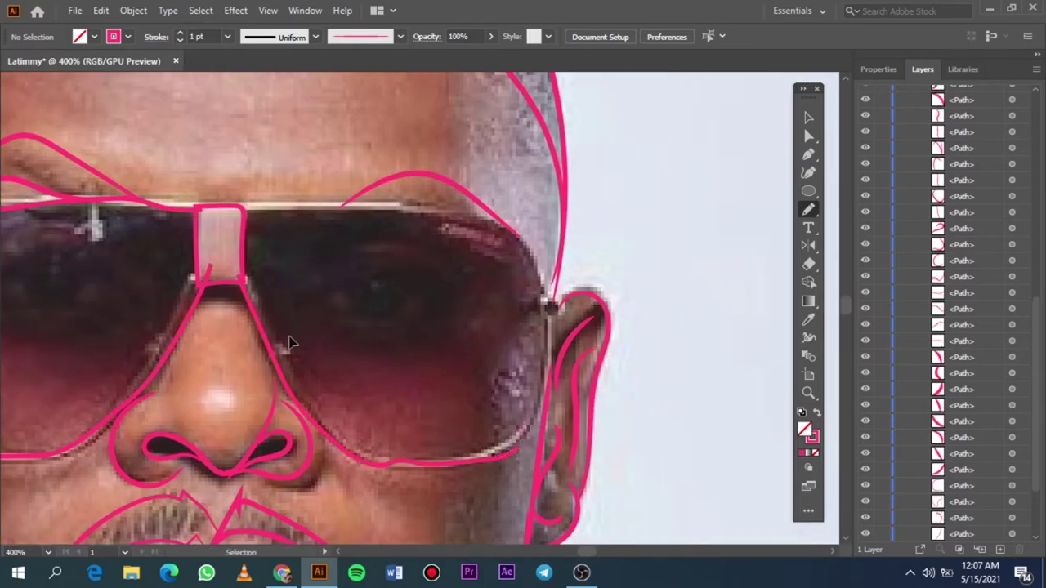
mouse_move(247, 279)
mouse_down()
mouse_move(425, 463)
mouse_move(523, 446)
mouse_move(541, 260)
mouse_move(439, 204)
mouse_move(194, 202)
mouse_up()
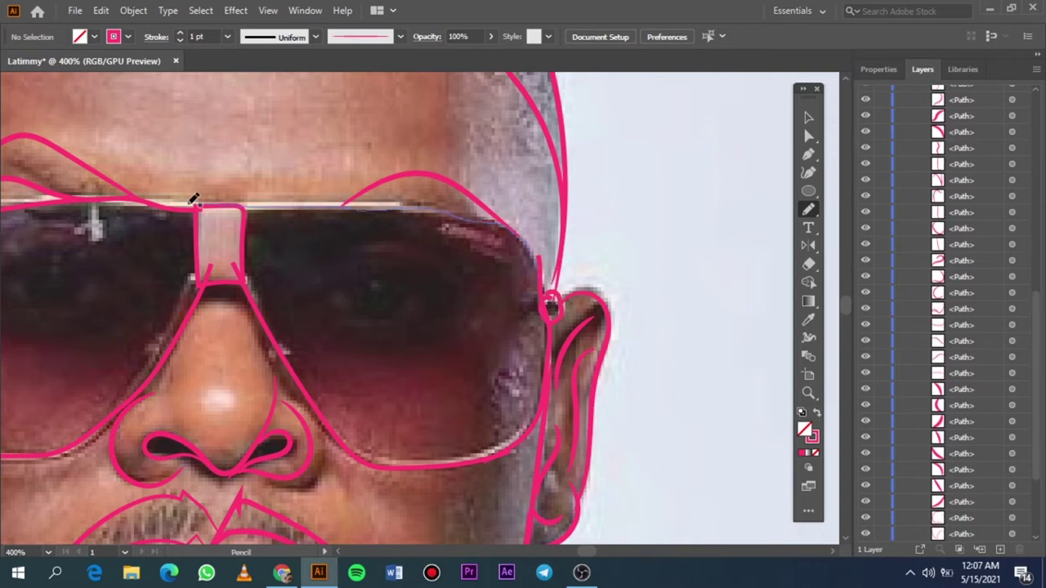
Fit the artboard and hide then show the reference photo to check the glasses
key(ctrl+0)
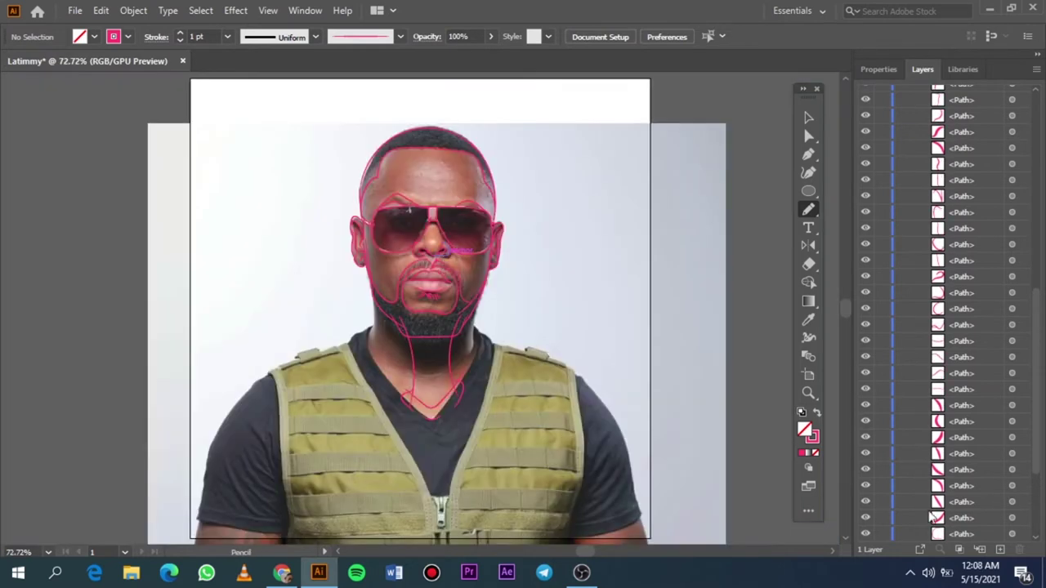
scroll(931, 515, down, 10)
click(865, 534)
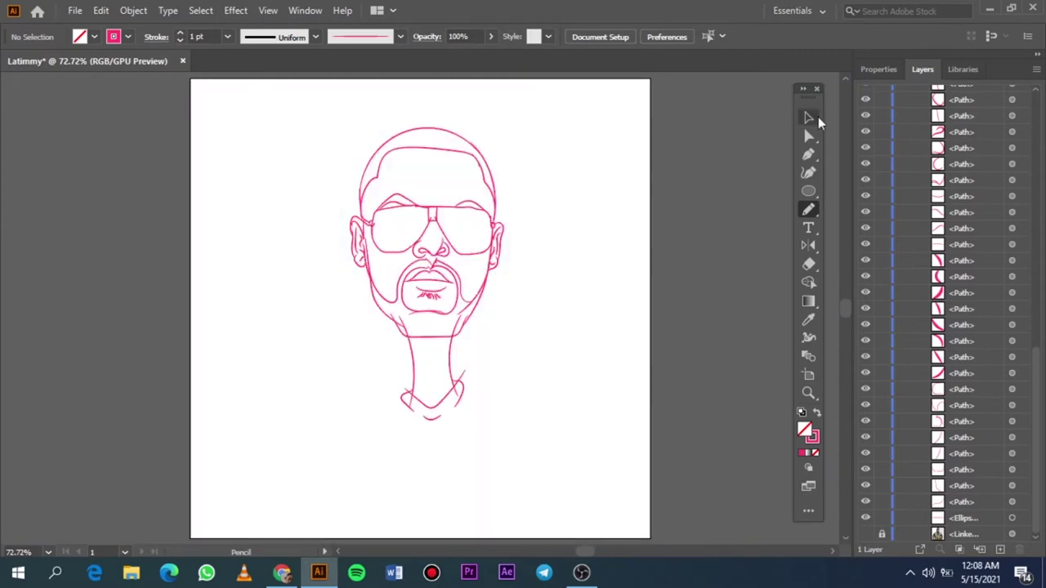
click(866, 533)
scroll(444, 350, up, 5)
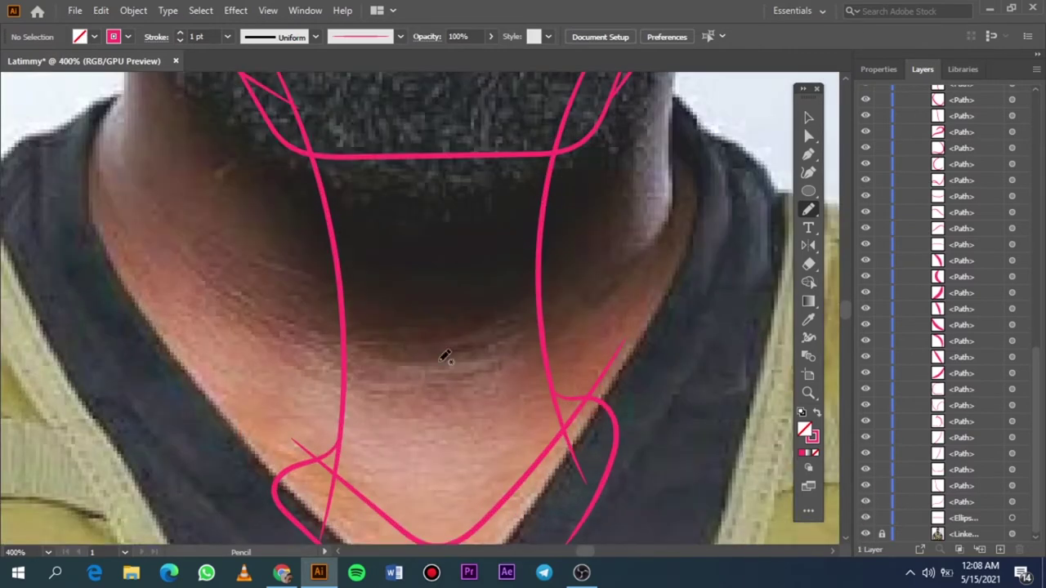
Paint a symmetric V line at the throat base, redoing a lopsided first attempt
key(b)
drag(399, 330, 467, 306)
key(ctrl+z)
drag(404, 310, 474, 307)
Fit the artboard and marquee-select all the traced line art
key(ctrl+0)
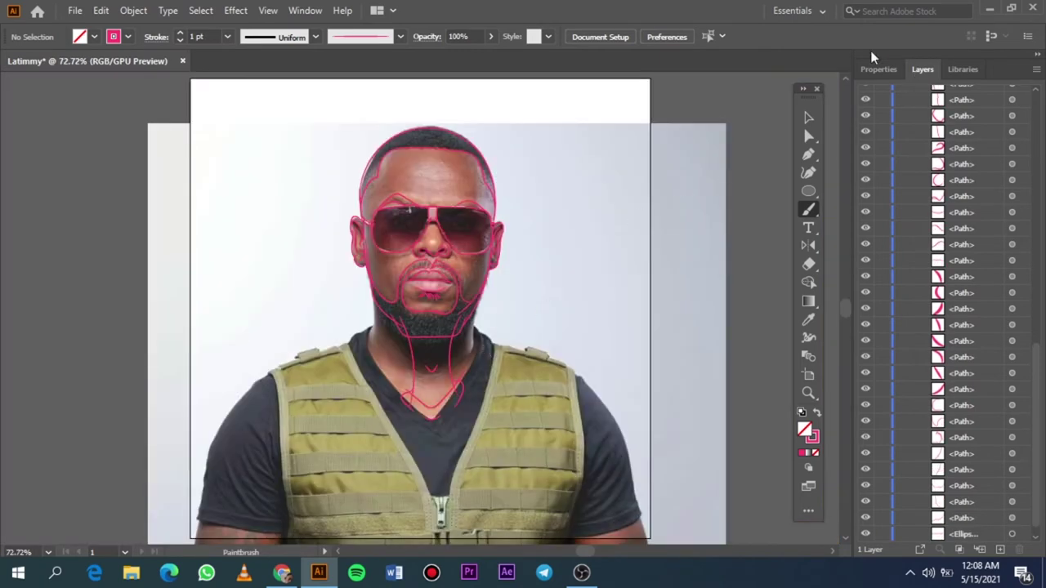
click(808, 117)
drag(650, 123, 350, 465)
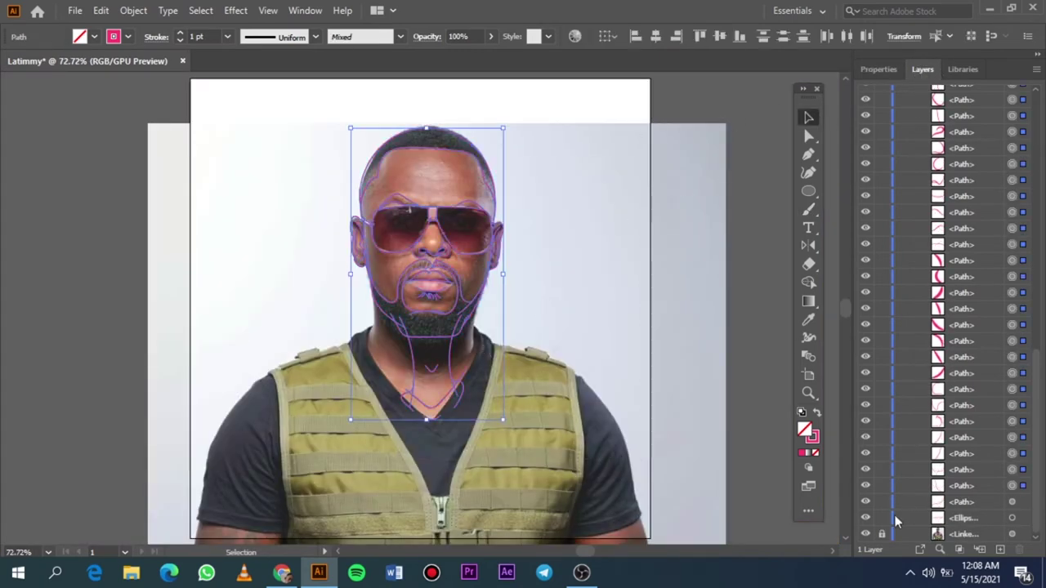
Hide the reference photo, unlock all objects and select all the artwork
click(866, 534)
click(133, 10)
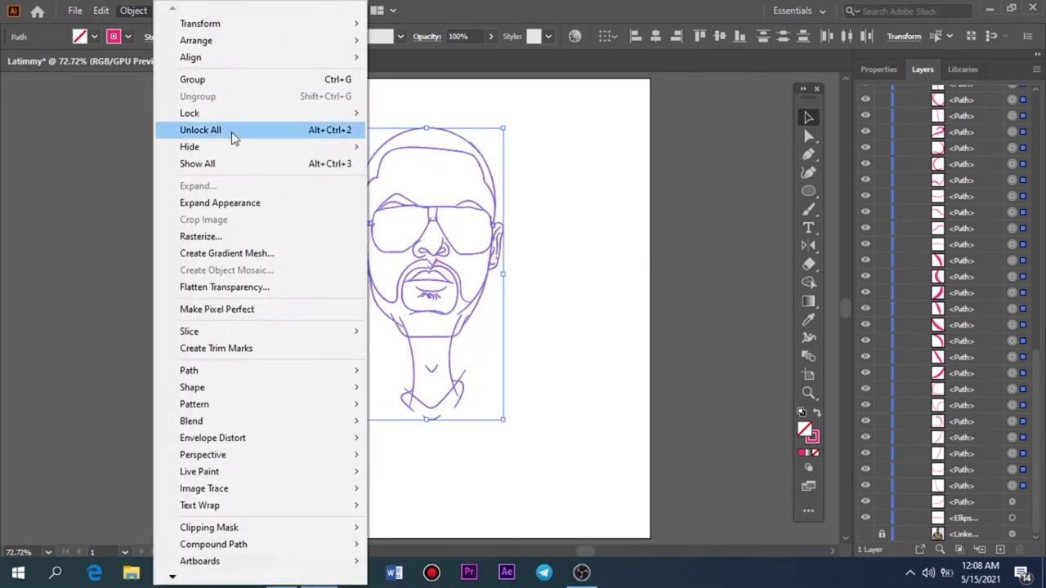
click(233, 135)
click(878, 69)
click(930, 529)
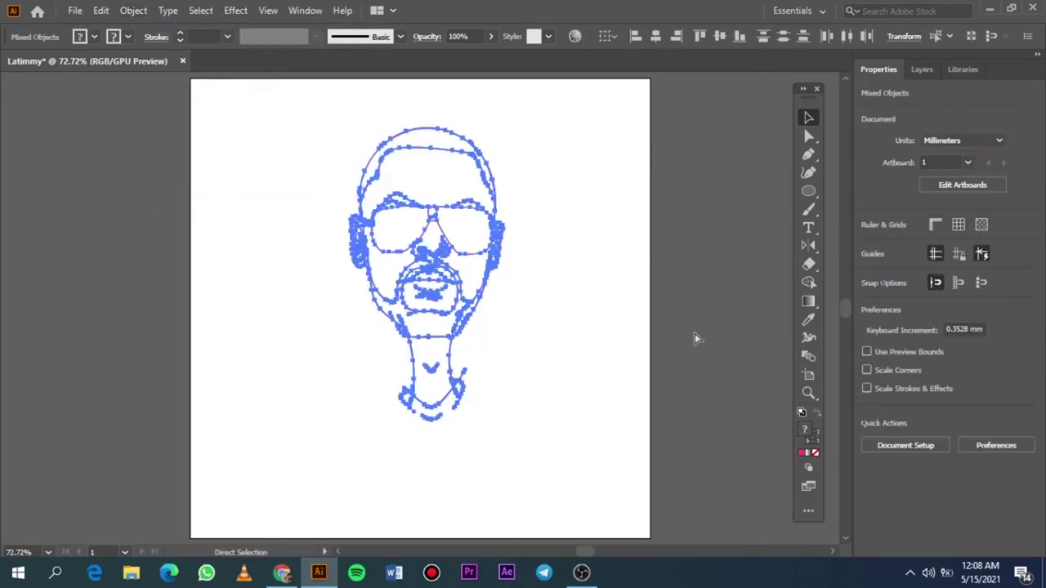
Expand the selected line art with both Fill and Stroke into shapes
click(133, 10)
click(202, 187)
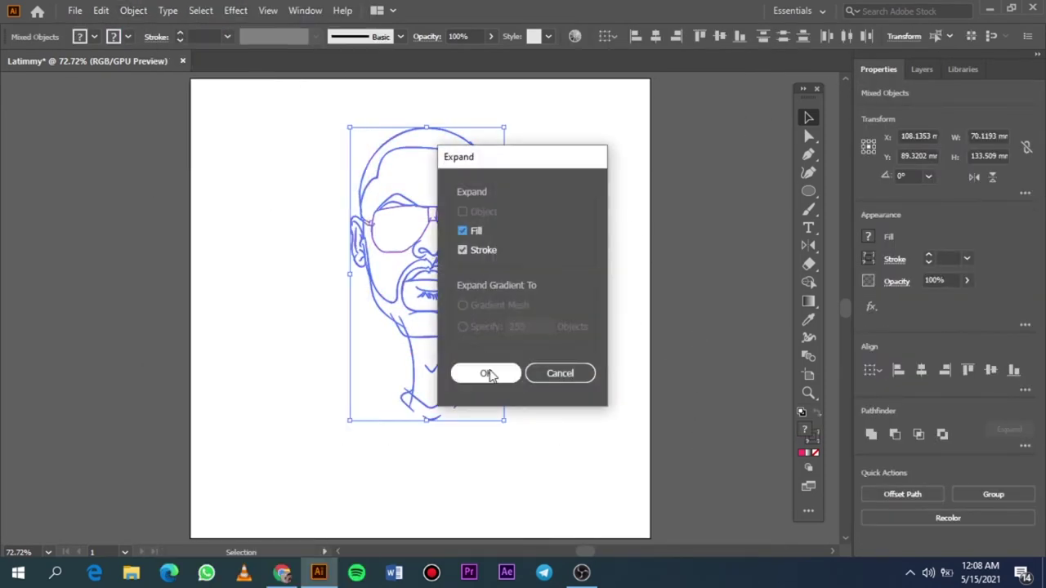
click(476, 373)
click(133, 10)
key(Escape)
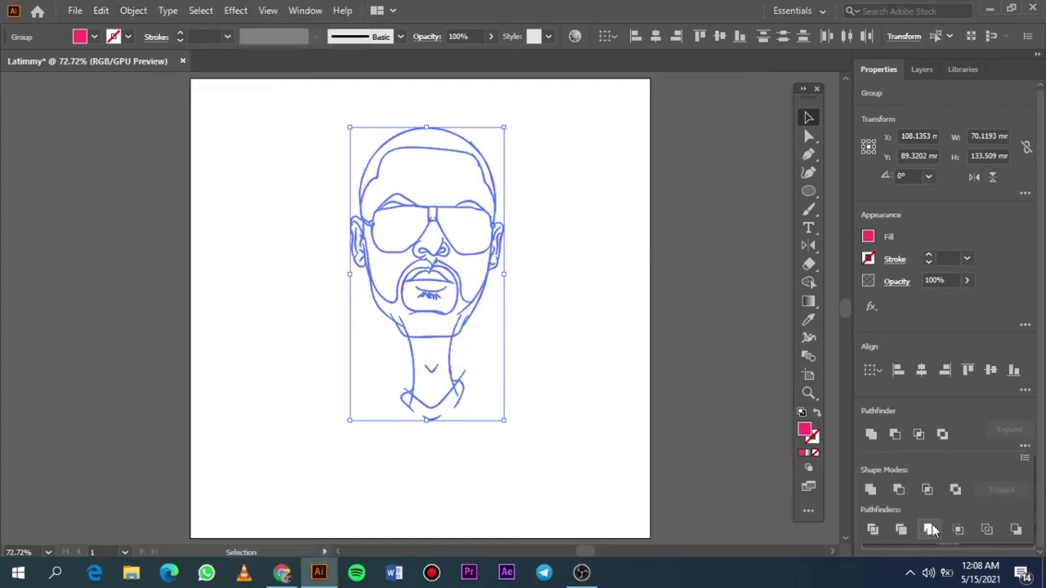
Deselect the expanded artwork and collapse Layer 1 in the Layers panel
click(638, 392)
click(922, 68)
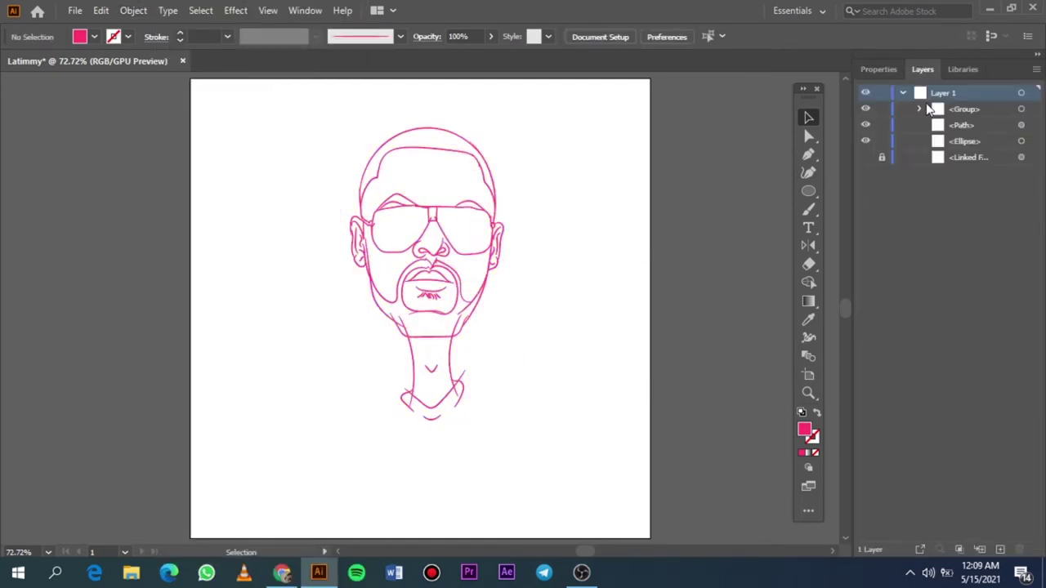
click(902, 93)
Create Layer 2 above Layer 1 and drag the line-art drawing lower
click(1001, 550)
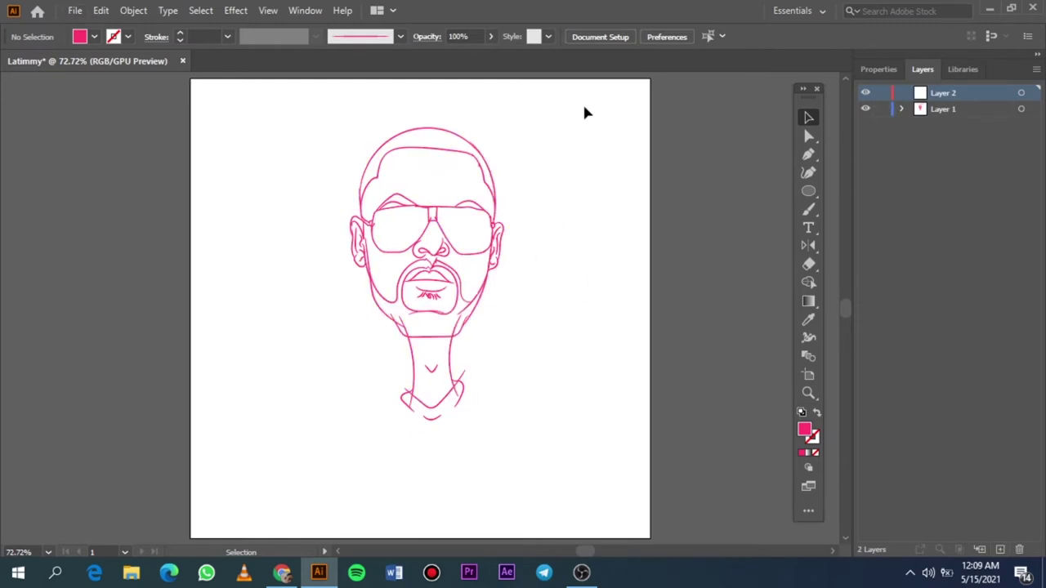
click(409, 304)
scroll(439, 276, down, 2)
drag(439, 278, 439, 381)
click(547, 324)
Reselect the drawing, undo its move, and zoom in above the artboard
scroll(547, 324, up, 1)
drag(556, 234, 401, 491)
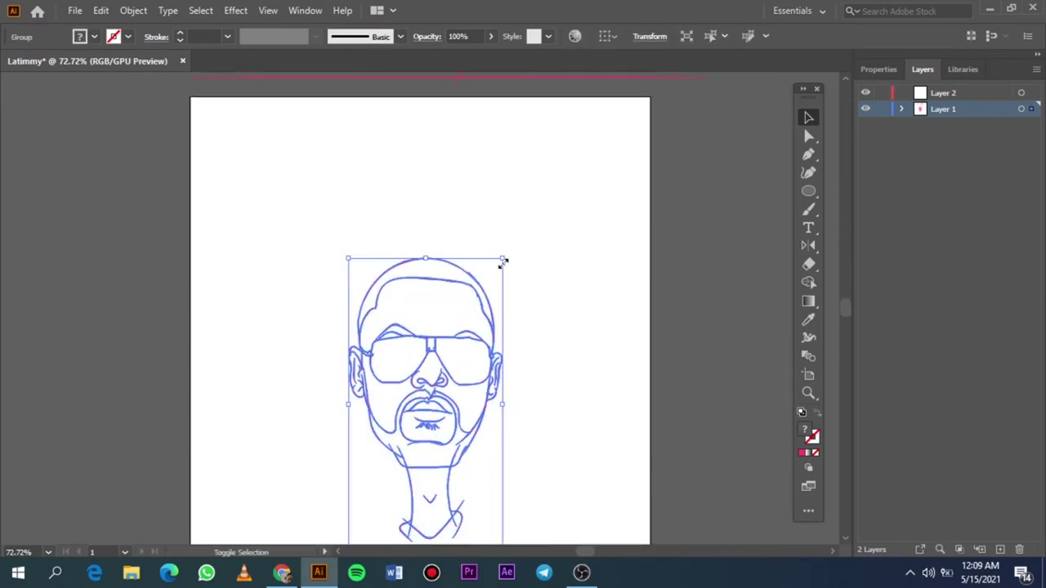
scroll(502, 261, down, 1)
key(ctrl+z)
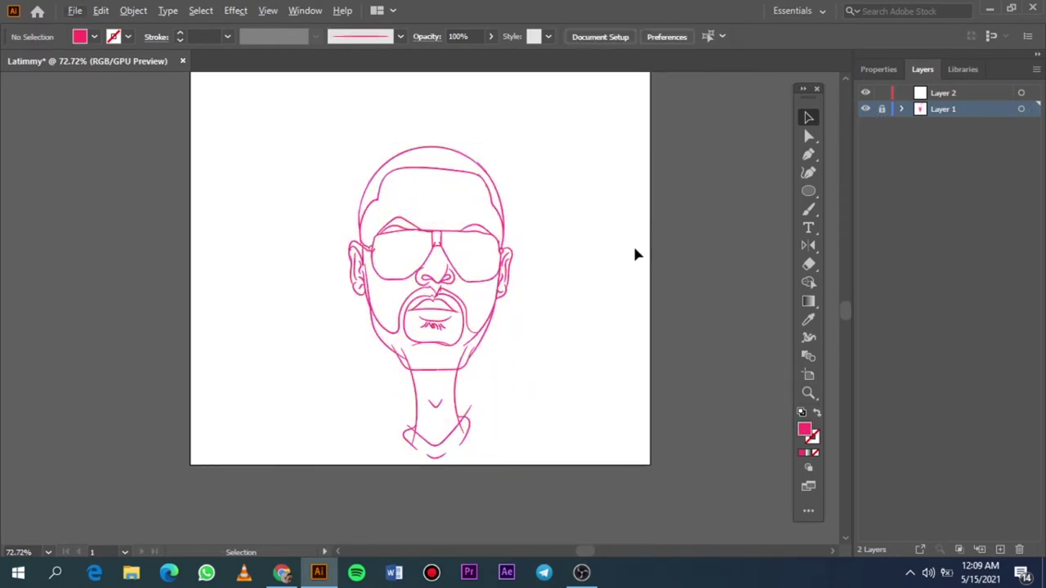
scroll(634, 252, up, 2)
key(ctrl+plus)
key(ctrl+plus)
scroll(531, 139, up, 1)
Stretch the thin ellipse taller and fill it with black #000000
scroll(497, 196, up, 6)
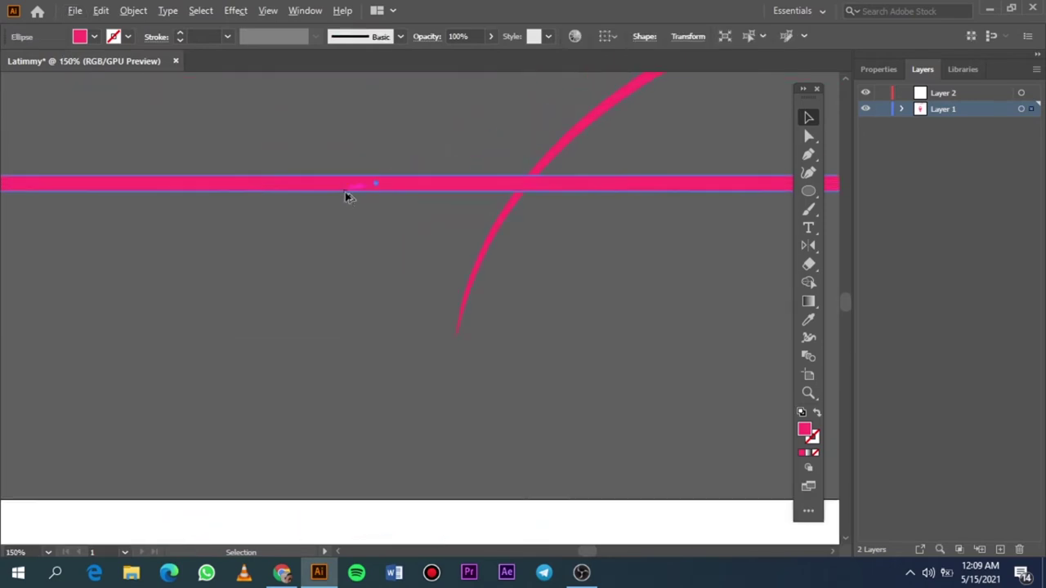
scroll(345, 196, up, 5)
click(406, 152)
drag(406, 194, 450, 279)
double_click(804, 429)
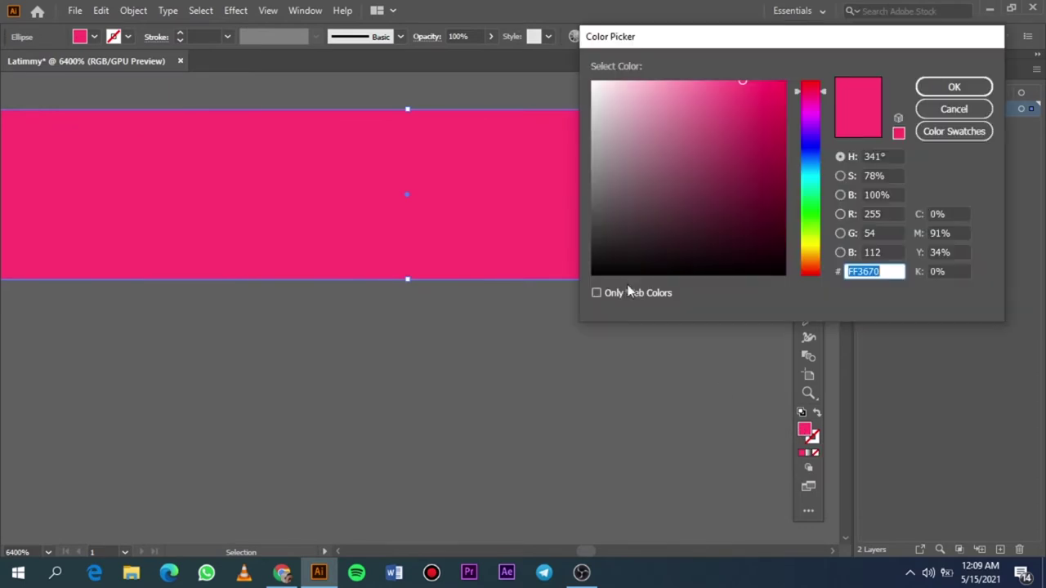
text(000000)
key(Return)
Define the black ellipse as a new Art Brush and ready the Paintbrush with it
click(399, 36)
click(362, 156)
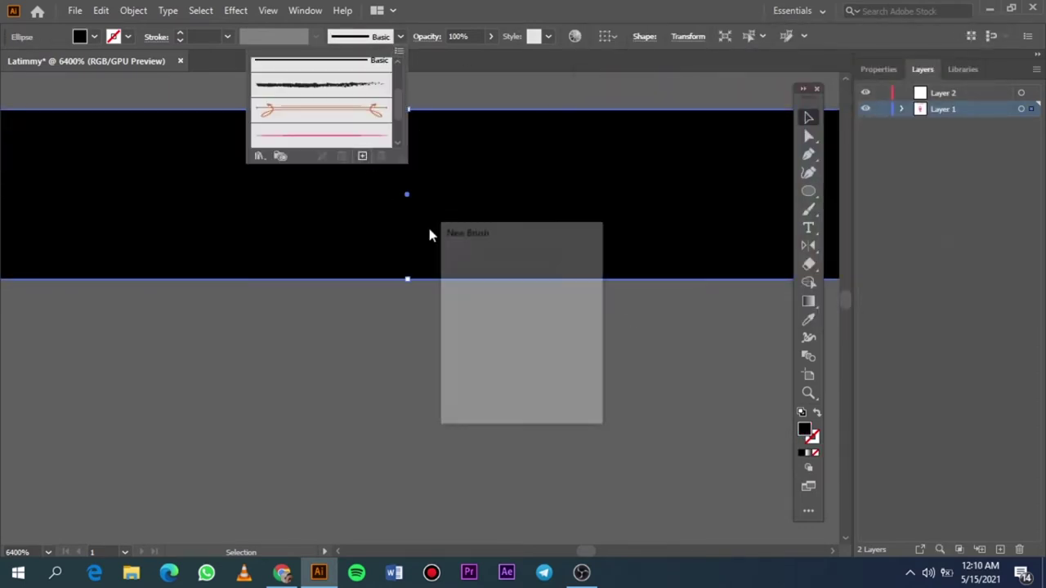
click(484, 395)
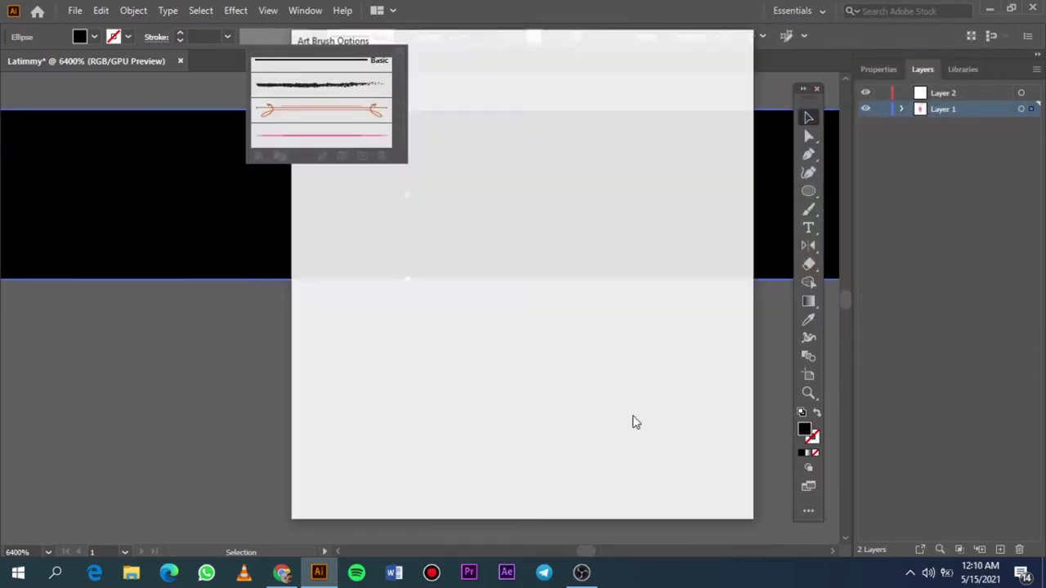
key(Return)
click(626, 485)
key(shift+b)
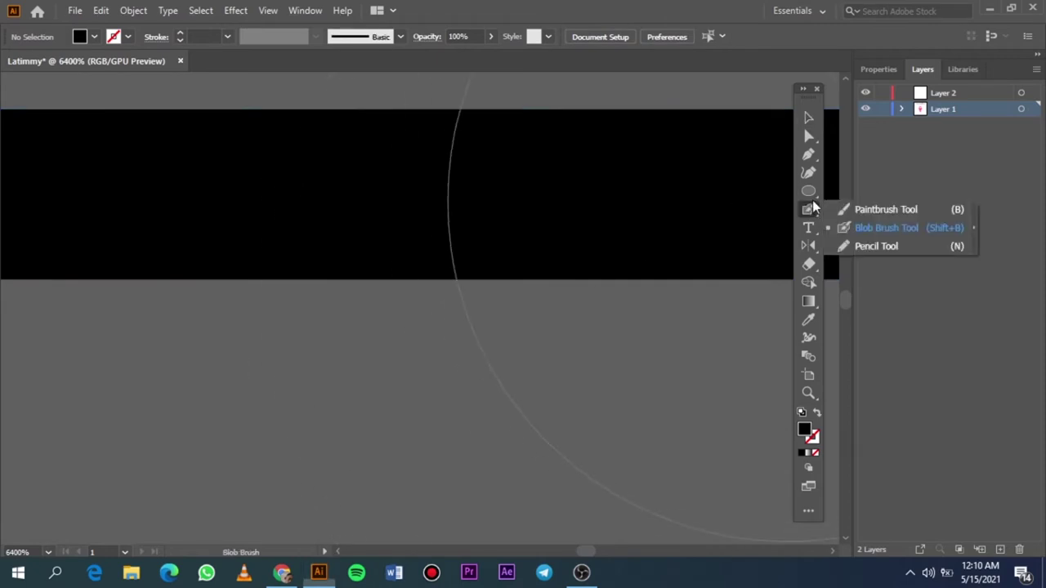
drag(808, 209, 854, 208)
Ink both sides of the neck, the collar edges and the small V mark in black
scroll(455, 335, down, 10)
drag(448, 339, 571, 292)
scroll(587, 270, up, 5)
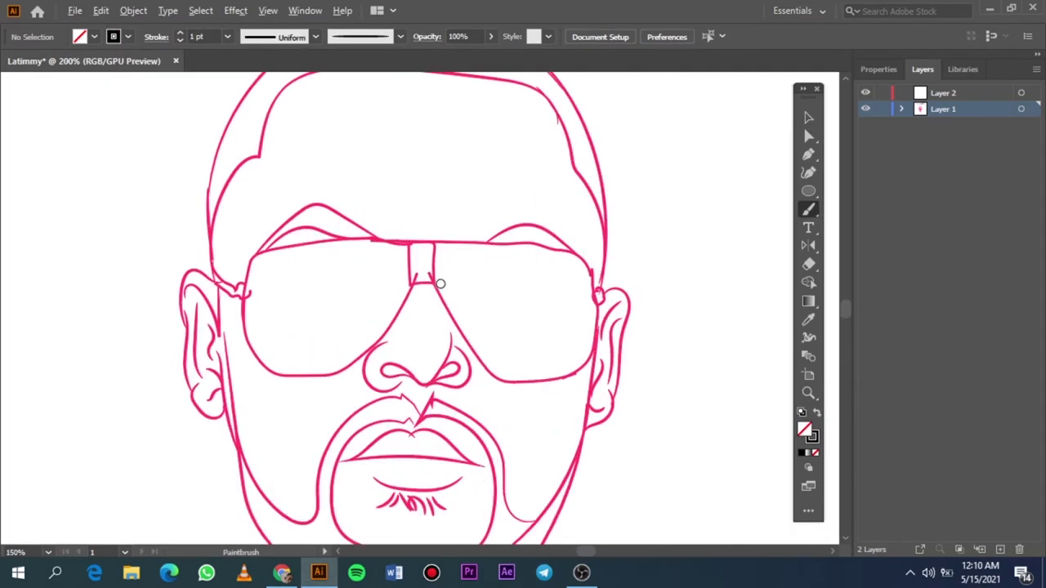
key(ctrl+0)
scroll(439, 327, up, 5)
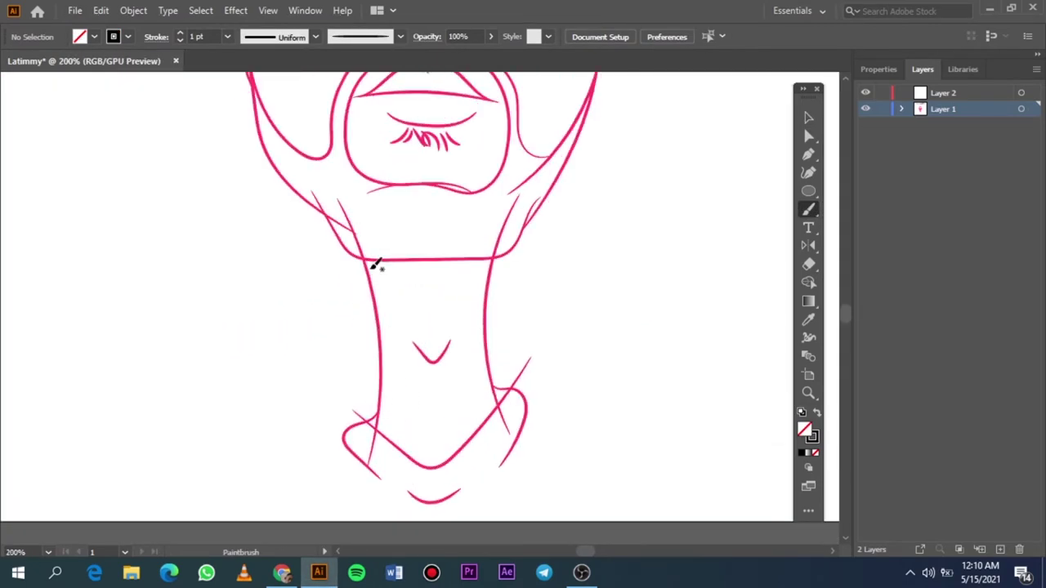
drag(381, 398, 378, 427)
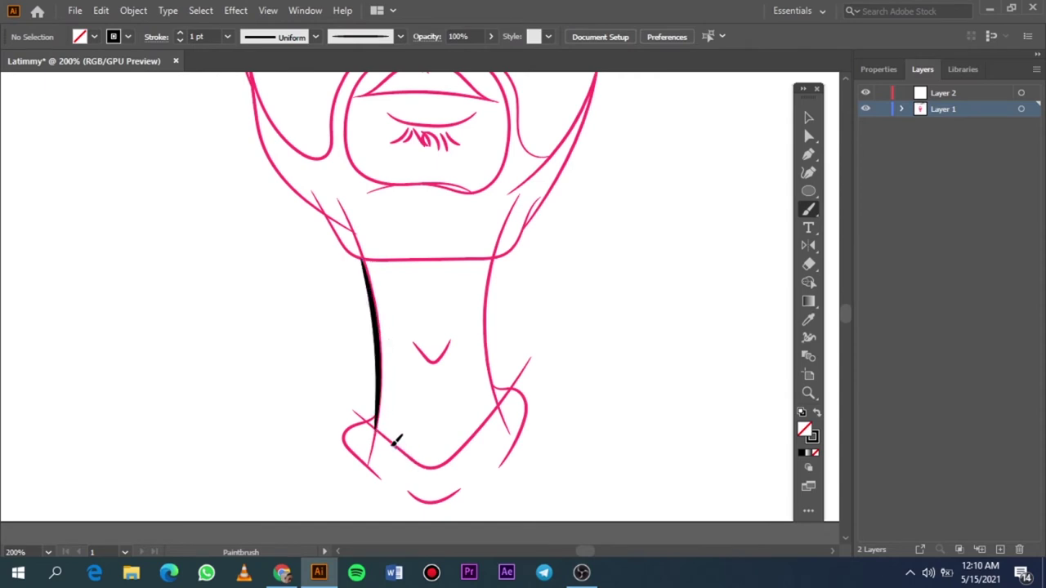
mouse_move(378, 470)
mouse_down()
mouse_move(384, 482)
mouse_move(475, 477)
mouse_up()
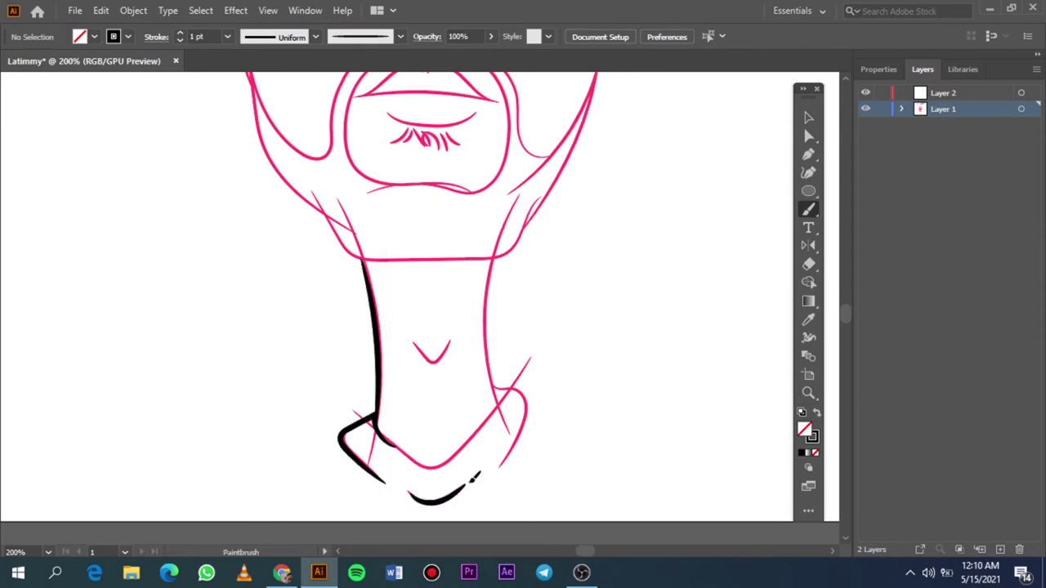
drag(524, 389, 490, 380)
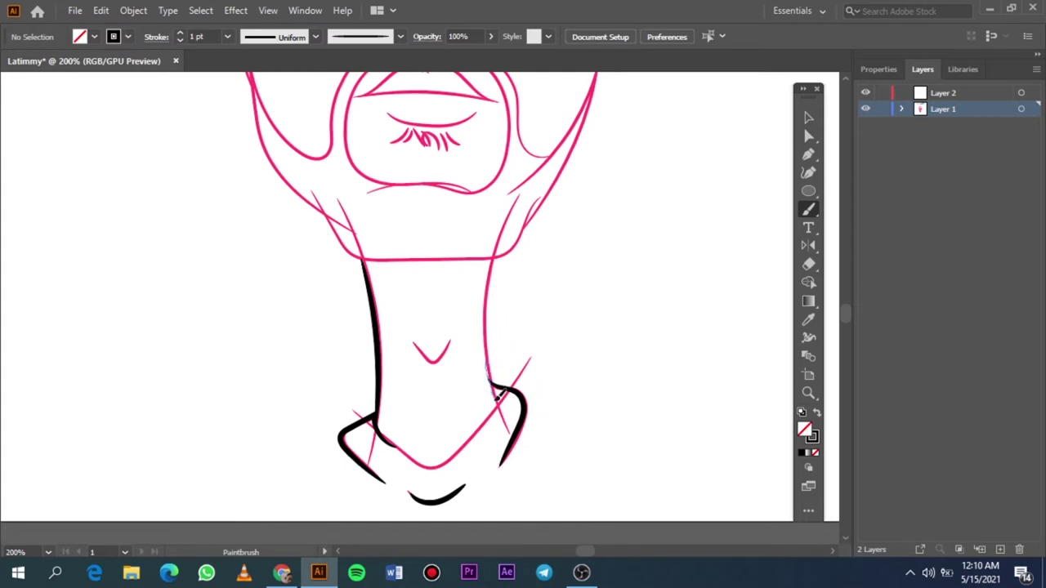
drag(399, 442, 376, 427)
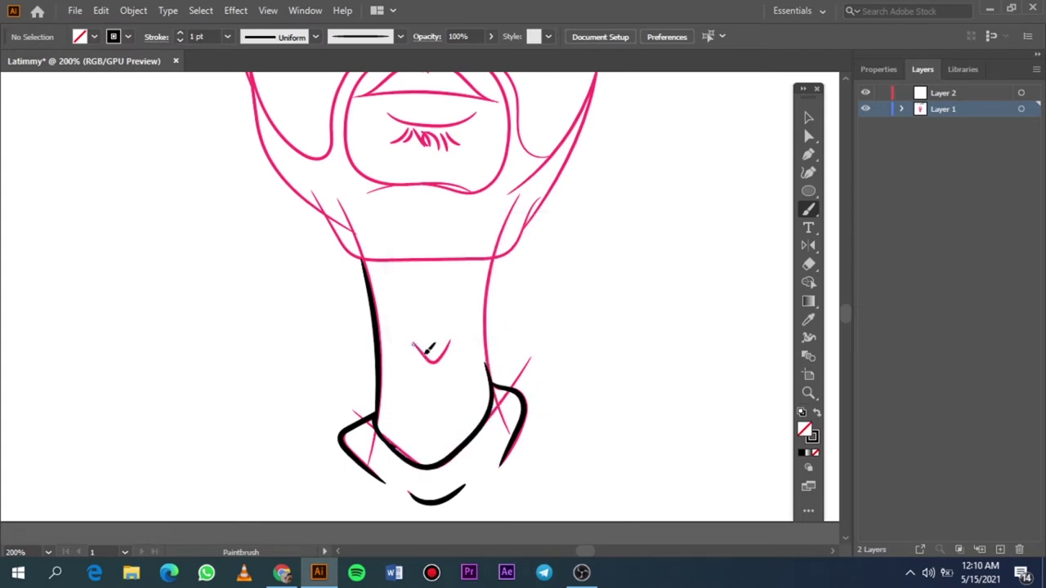
drag(425, 353, 450, 343)
drag(500, 249, 503, 253)
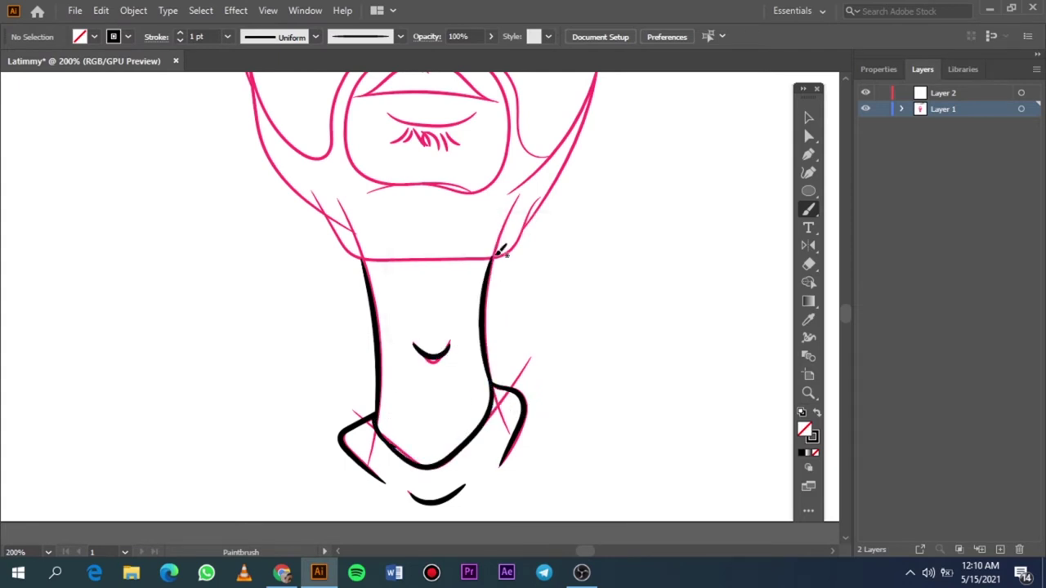
Ink the right jaw line and the lower left jaw down to the neck
scroll(502, 253, up, 3)
alt+scroll(523, 343, up, 1)
alt+scroll(518, 345, up, 1)
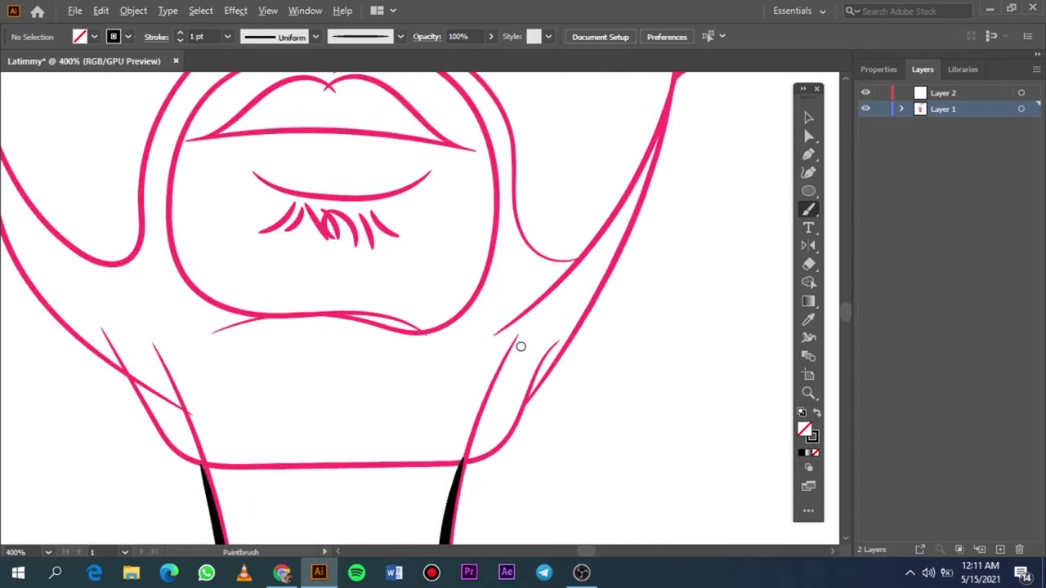
alt+scroll(531, 344, up, 1)
scroll(575, 315, down, 1)
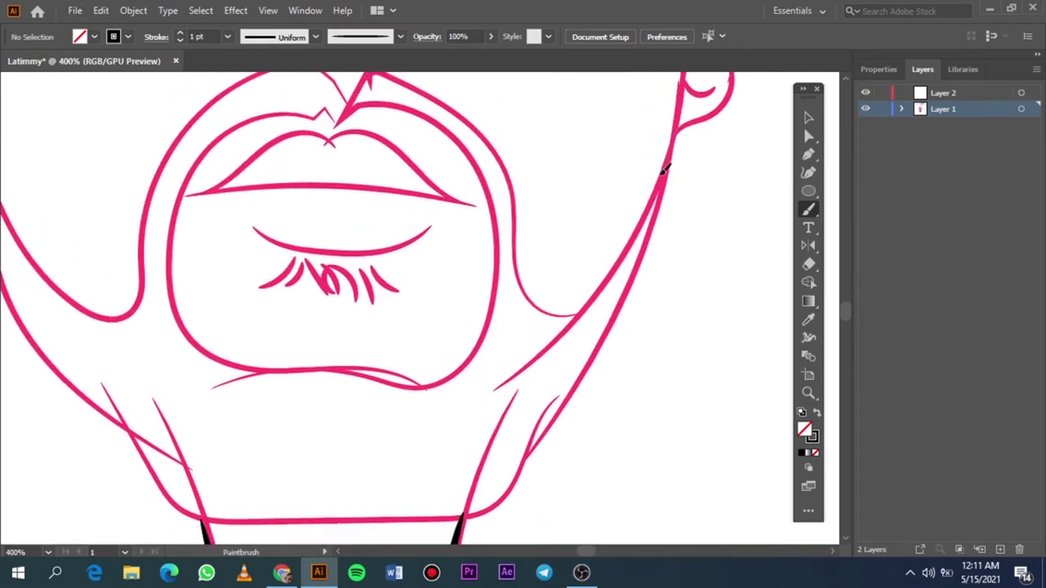
drag(529, 447, 549, 413)
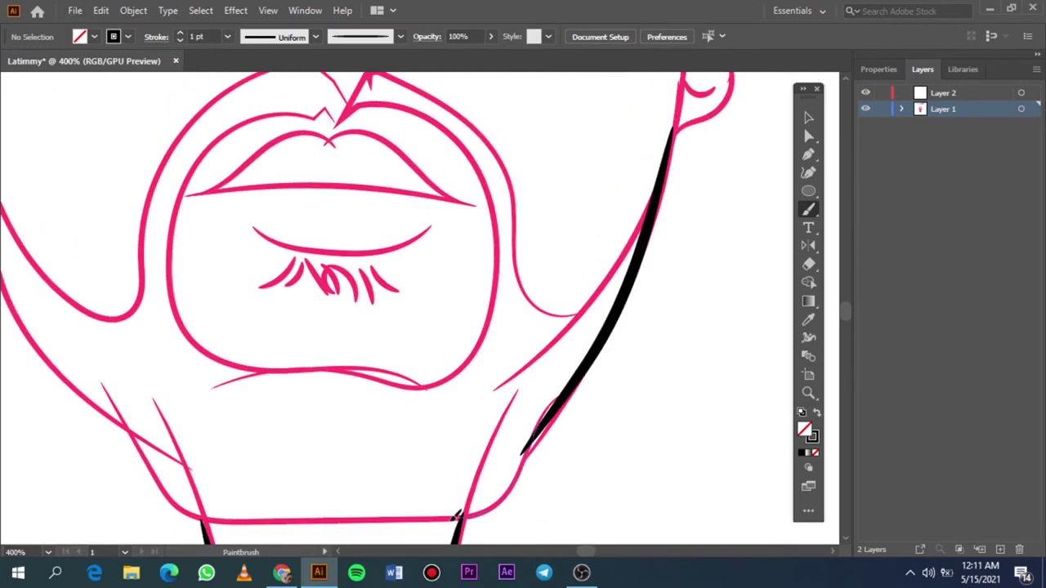
drag(338, 524, 206, 520)
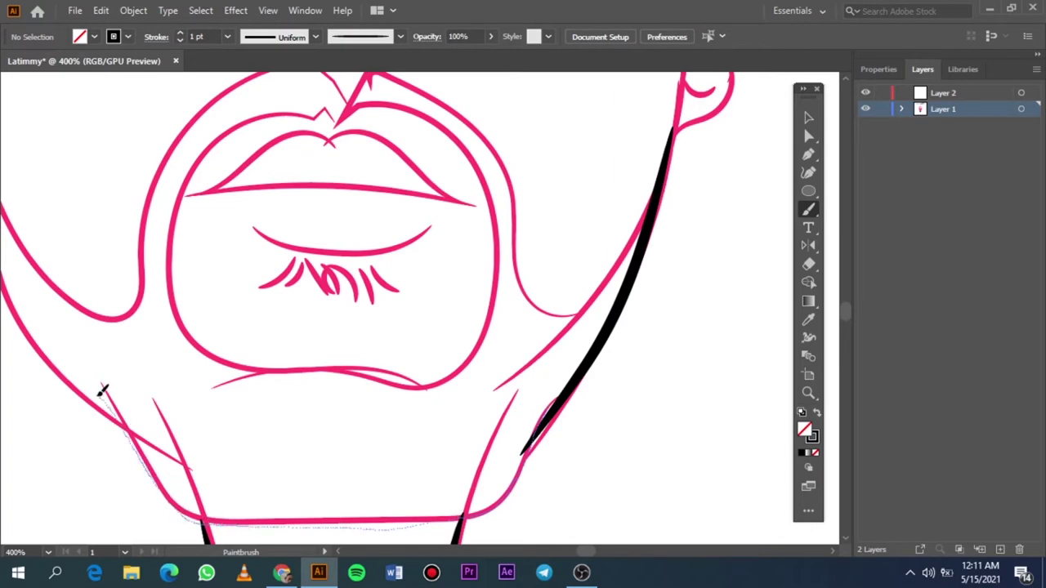
drag(103, 389, 102, 387)
Ink the left jaw line from the ear to the chin
scroll(236, 467, down, 2)
scroll(264, 296, up, 1)
scroll(270, 278, down, 2)
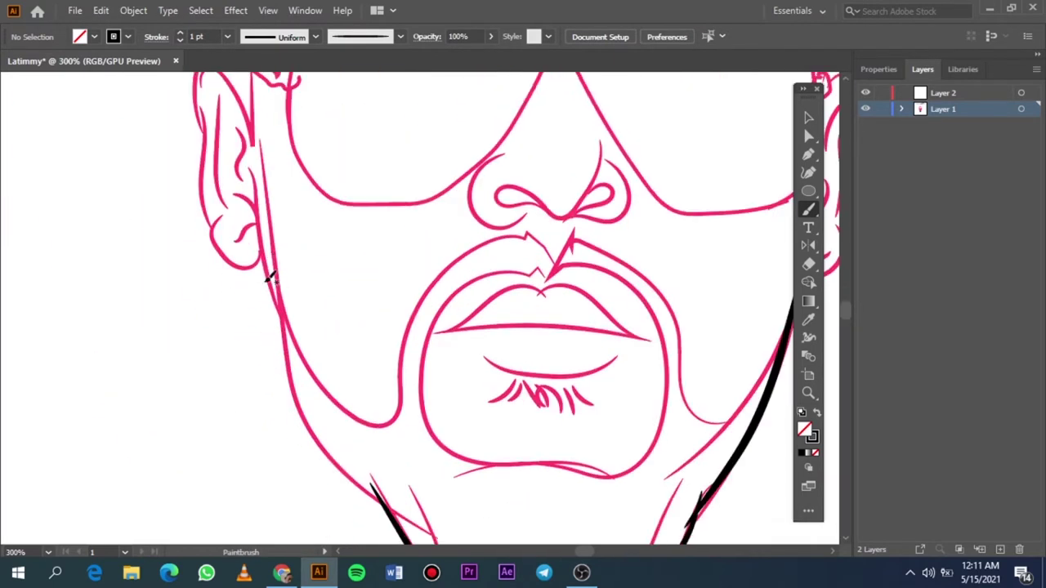
scroll(270, 278, down, 1)
drag(269, 259, 285, 326)
drag(343, 448, 389, 484)
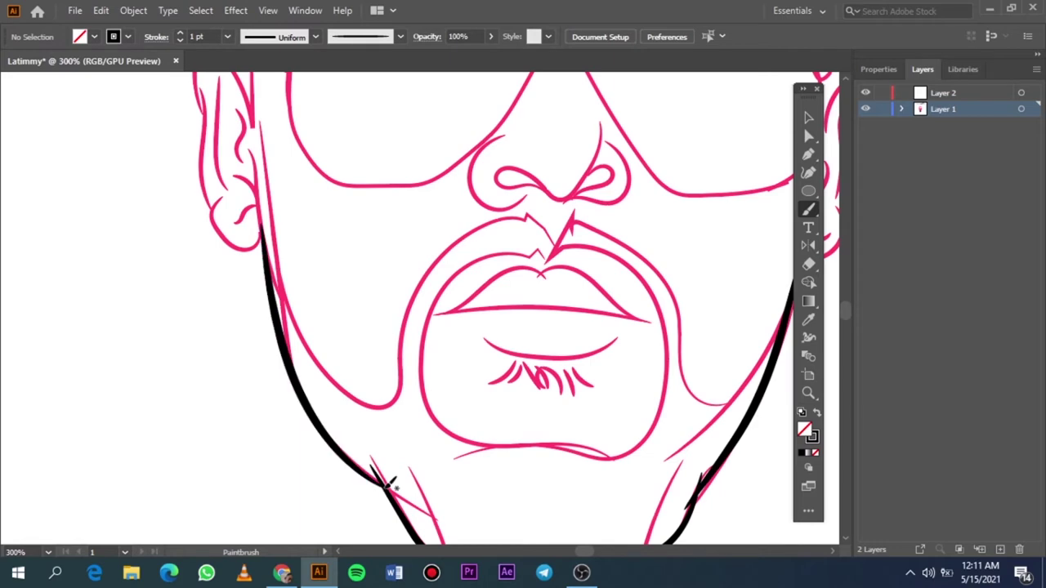
Ink the left earlobe and outer ear edge, undoing the stroke over the ear top
scroll(245, 352, up, 3)
scroll(326, 349, up, 1)
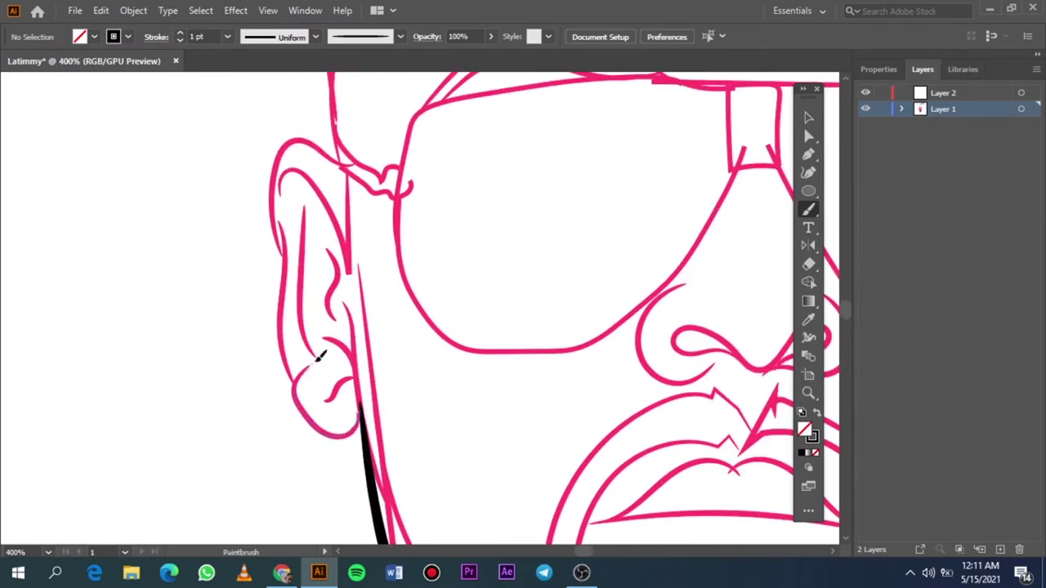
mouse_move(317, 361)
mouse_down()
mouse_move(360, 415)
mouse_move(355, 376)
mouse_up()
drag(288, 366, 278, 229)
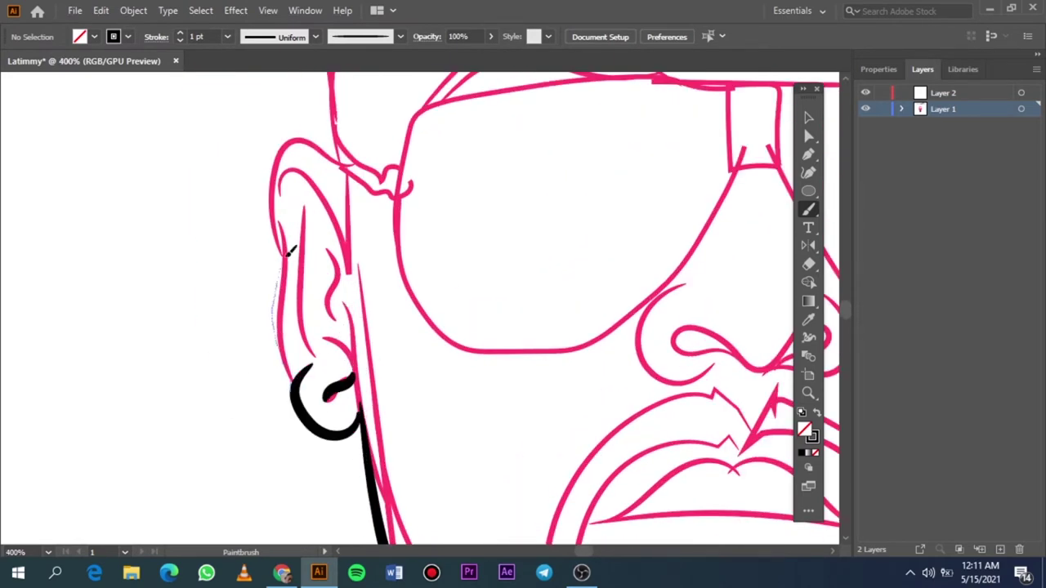
drag(279, 155, 340, 159)
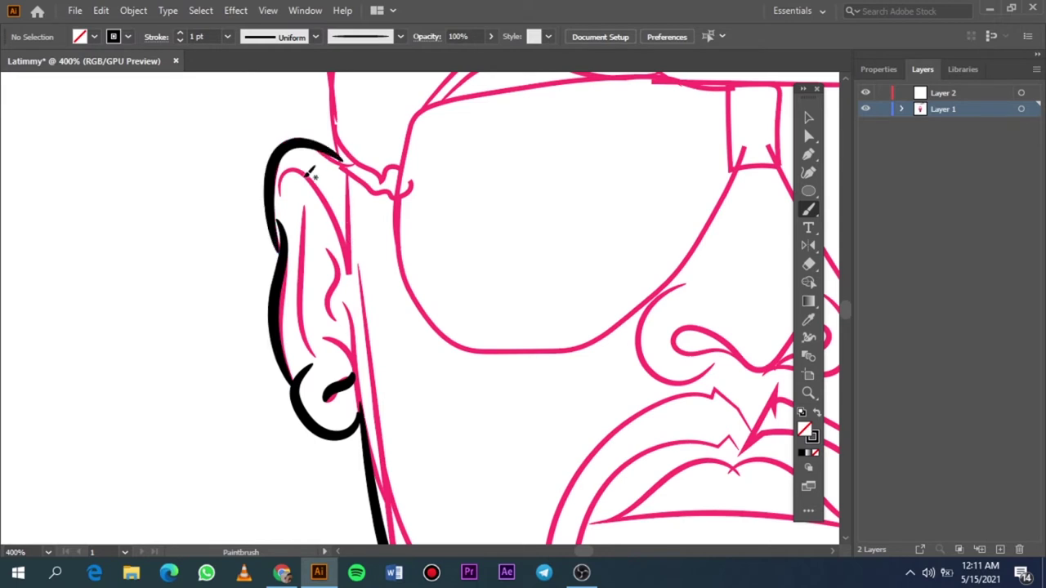
key(ctrl+z)
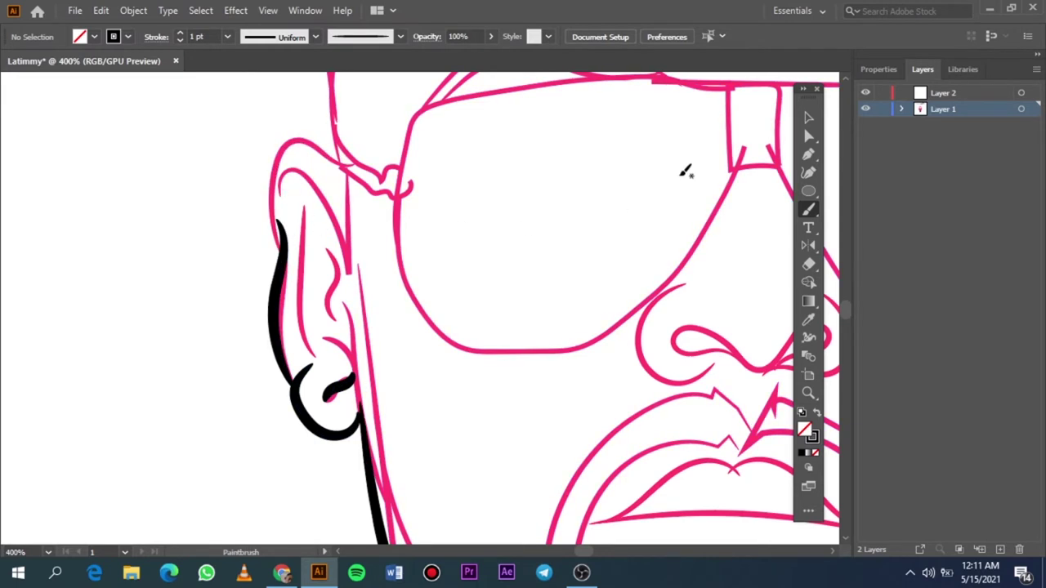
click(902, 108)
Shift-select the new black ink paths in Layer 1 and drag them into Layer 2
key(ctrl+0)
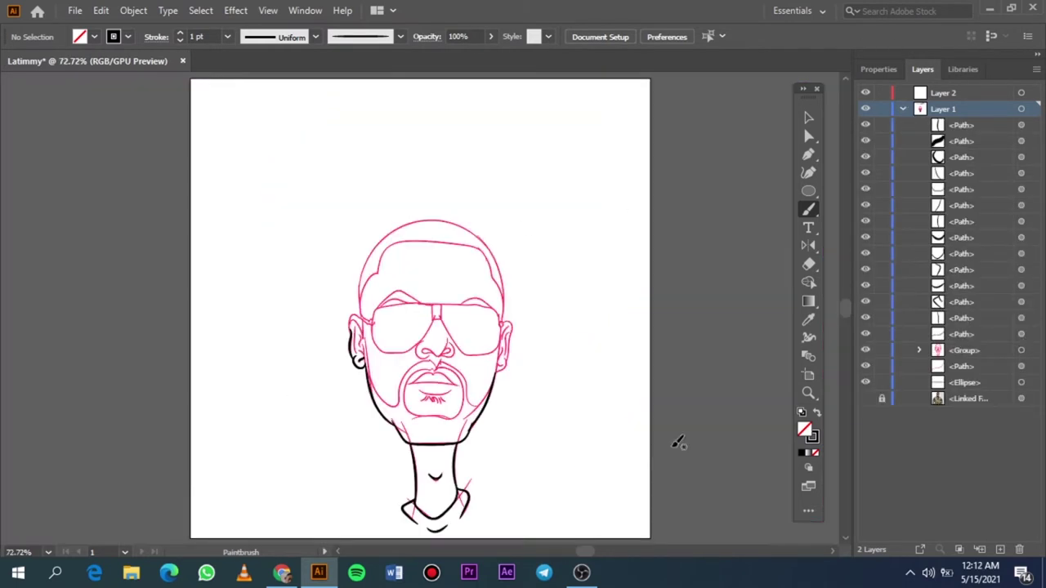
click(1021, 333)
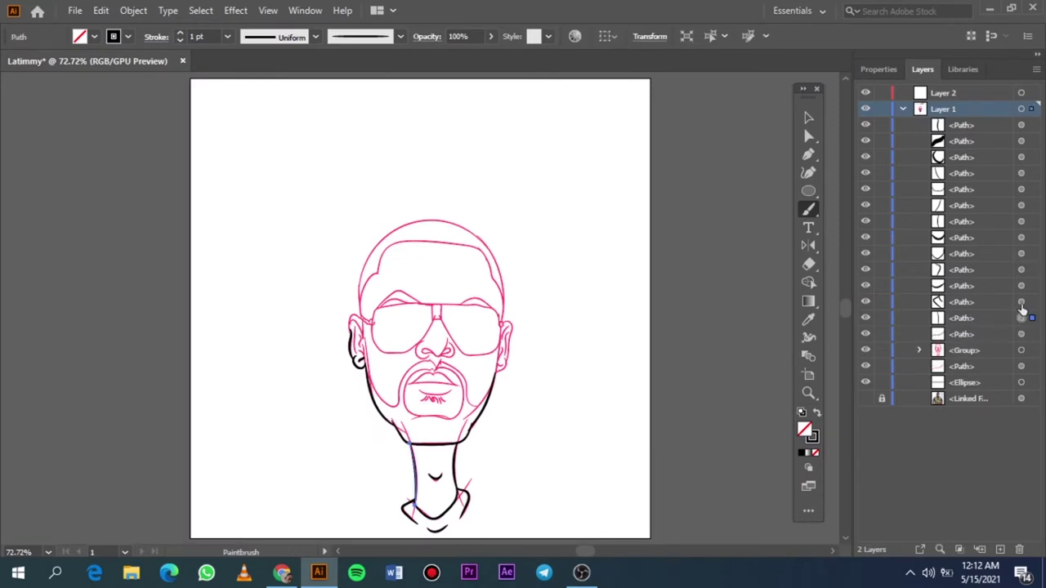
click(1021, 301)
click(969, 301)
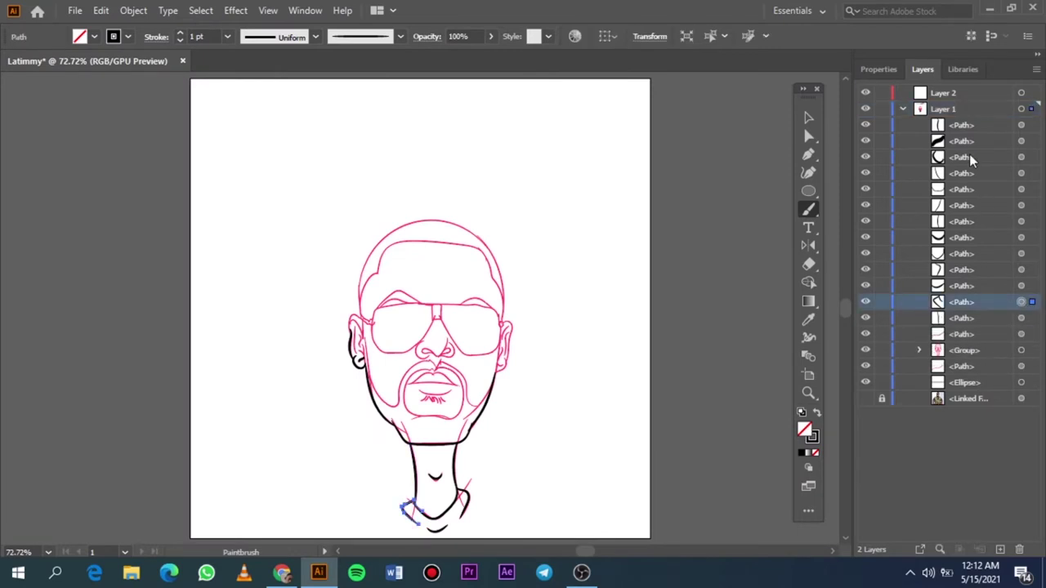
shift+click(973, 124)
shift+click(967, 303)
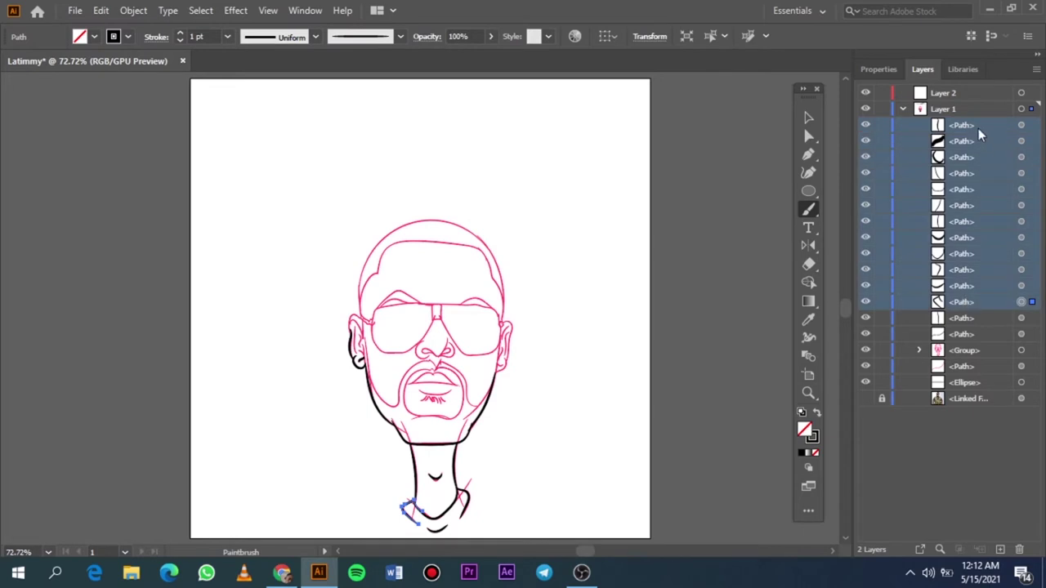
drag(981, 130, 980, 93)
Lock Layer 1, check the moved strokes, and dismiss the locked-layer warning
click(902, 108)
click(880, 110)
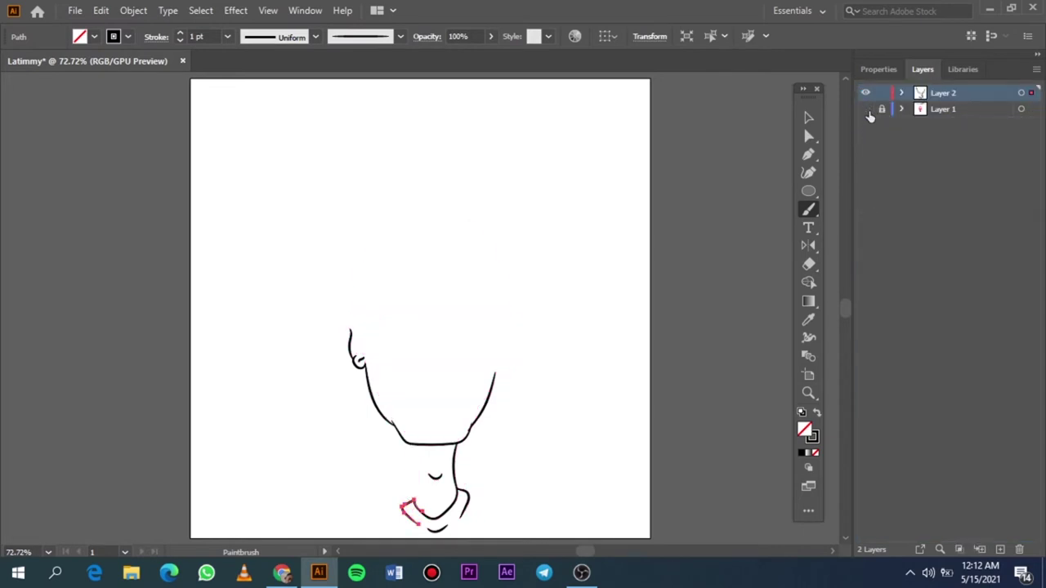
click(866, 109)
click(902, 108)
drag(957, 127, 948, 94)
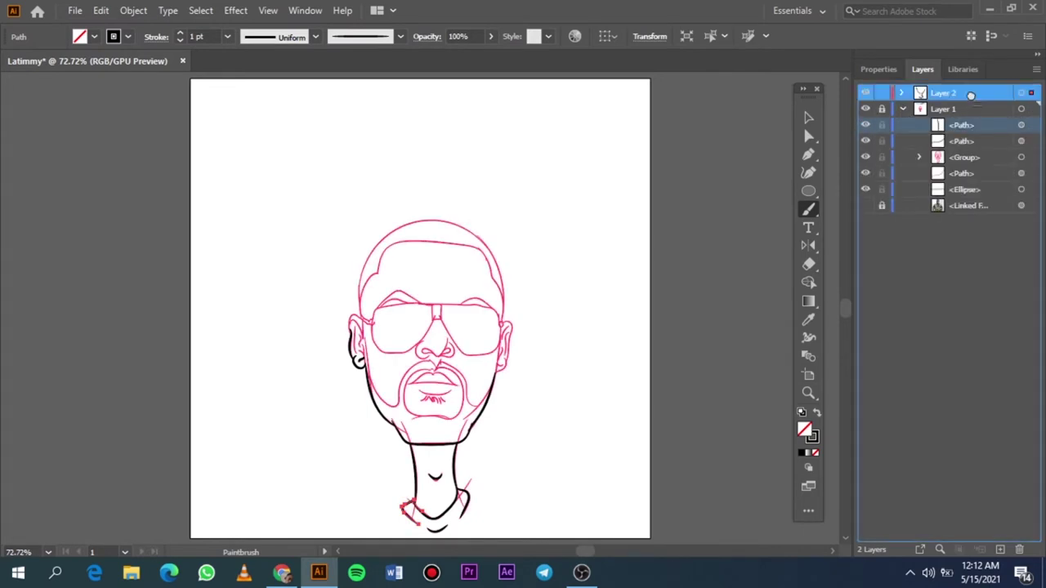
click(688, 309)
Collapse Layer 1, keep the pink sketch visible, and clear the selection
click(902, 109)
click(866, 110)
click(866, 110)
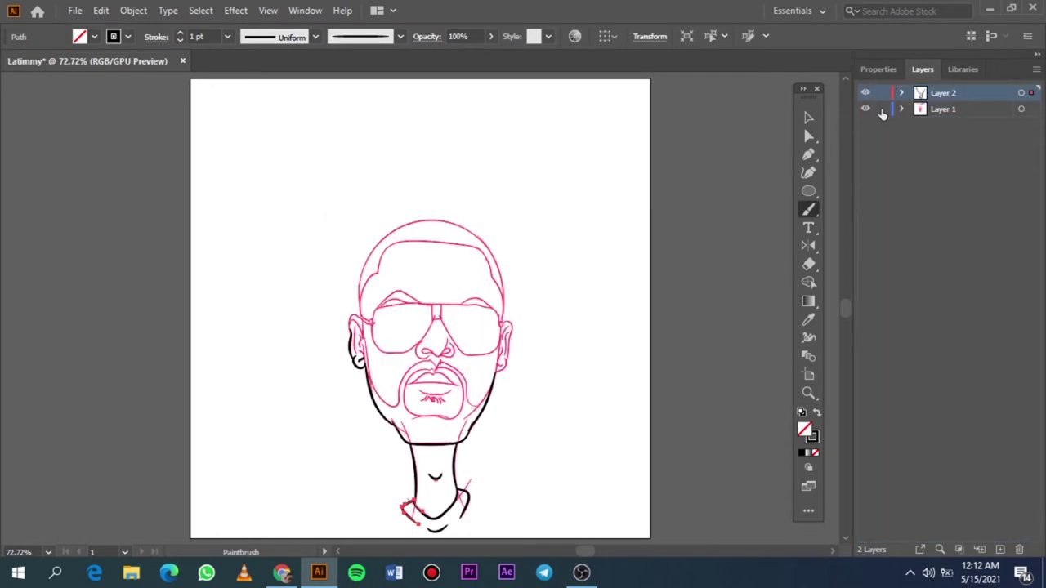
key(v)
click(695, 222)
Ink the outer edge of the left ear in black, redoing a bad first stroke
scroll(379, 340, up, 3)
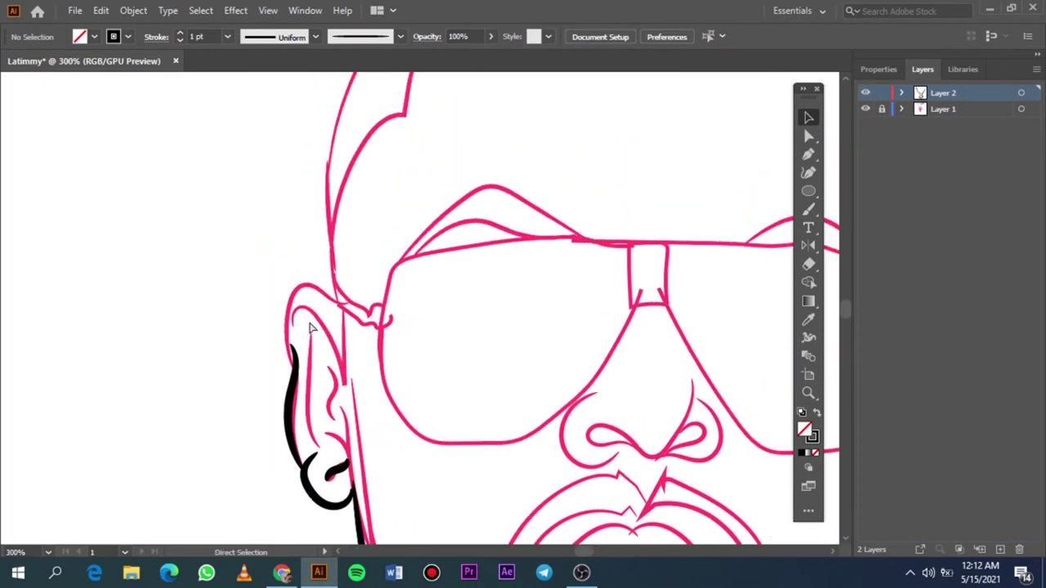
scroll(372, 329, up, 2)
key(b)
drag(343, 404, 411, 286)
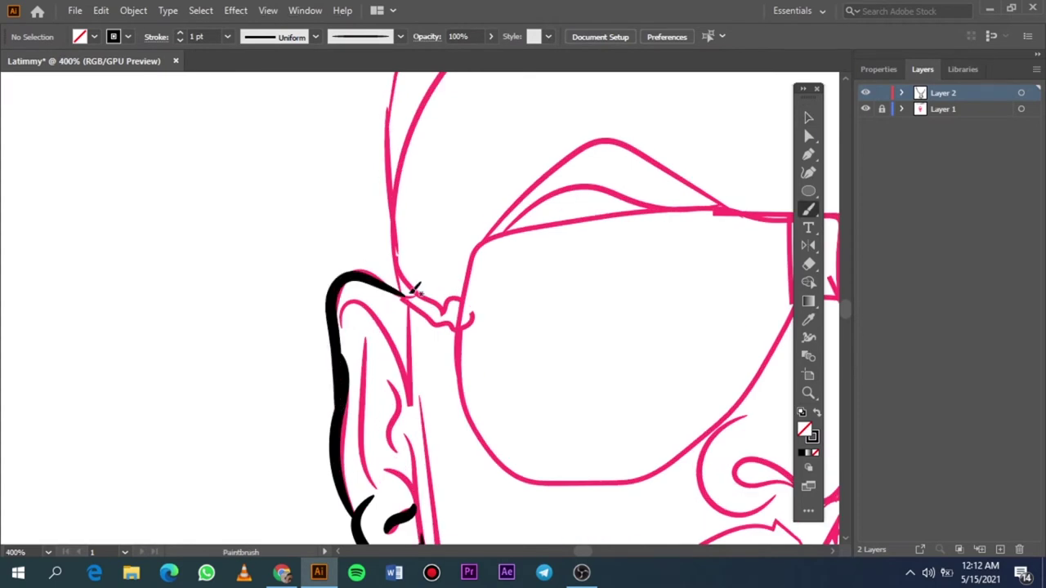
key(ctrl+z)
drag(340, 281, 421, 295)
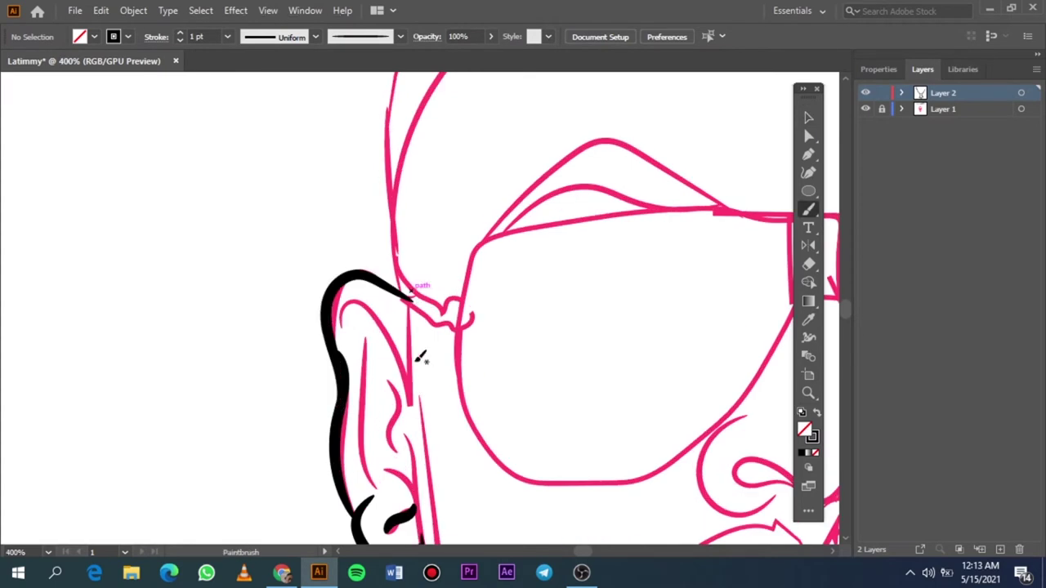
scroll(418, 357, down, 1)
Ink the left ear's inner curves, earlobe and redrawn helix line
mouse_move(412, 453)
mouse_down()
mouse_move(373, 418)
mouse_move(373, 304)
mouse_up()
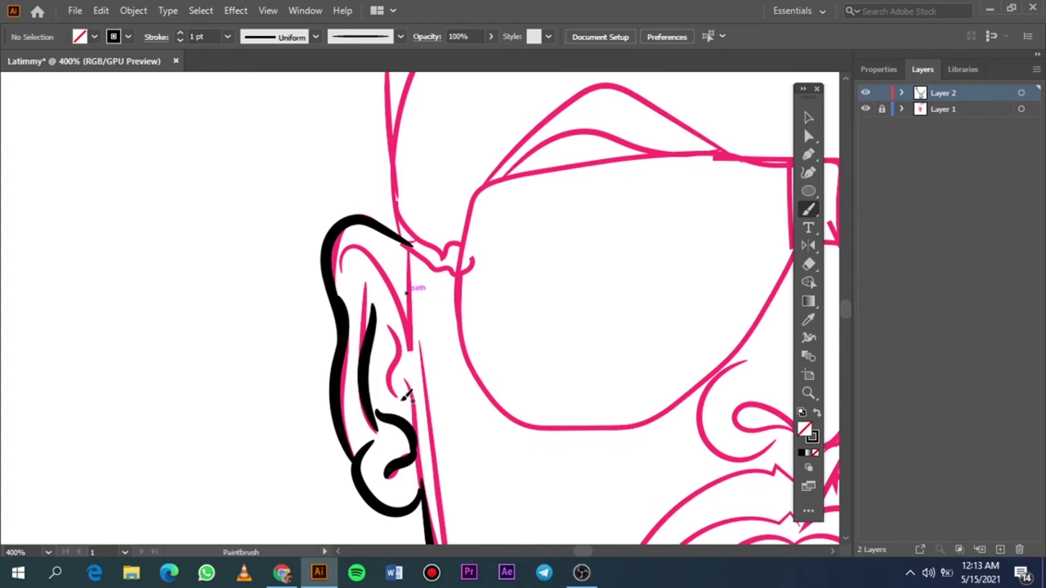
mouse_move(402, 399)
mouse_down()
mouse_move(384, 313)
mouse_move(411, 375)
mouse_up()
drag(343, 278, 421, 376)
key(ctrl+z)
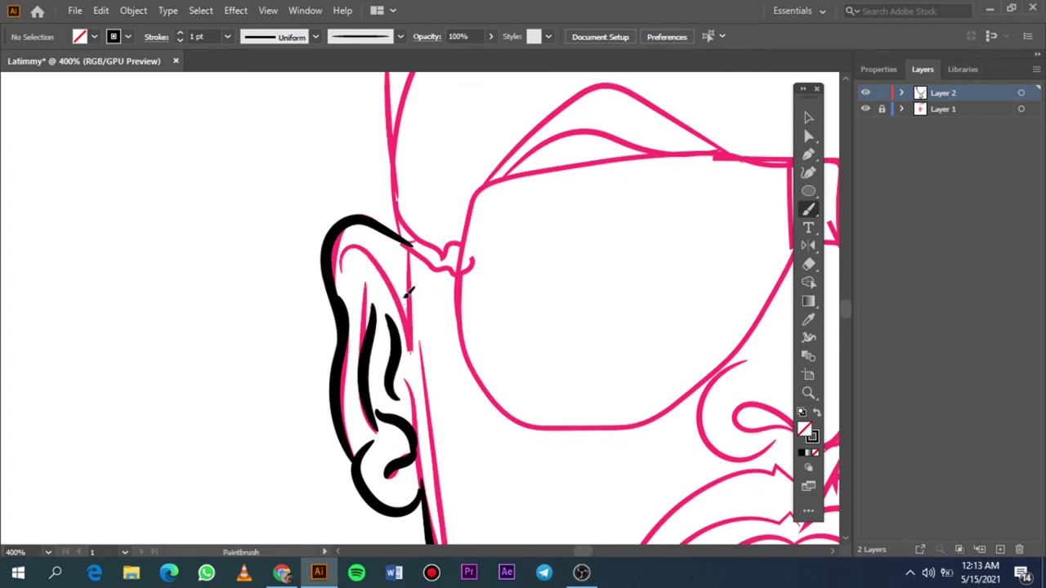
drag(343, 278, 413, 354)
scroll(445, 243, up, 2)
scroll(434, 253, down, 1)
scroll(427, 259, down, 2)
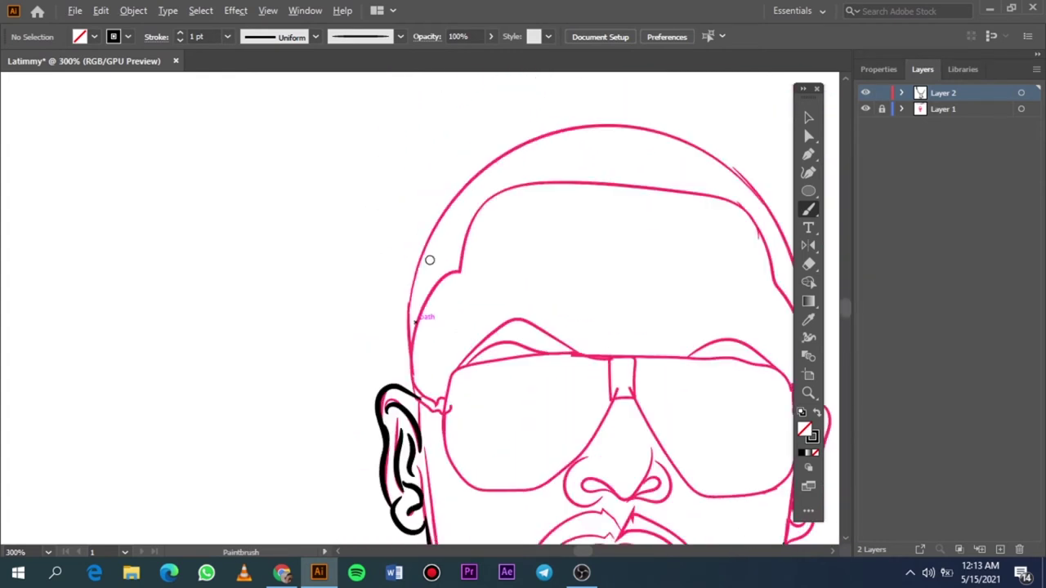
scroll(456, 320, up, 2)
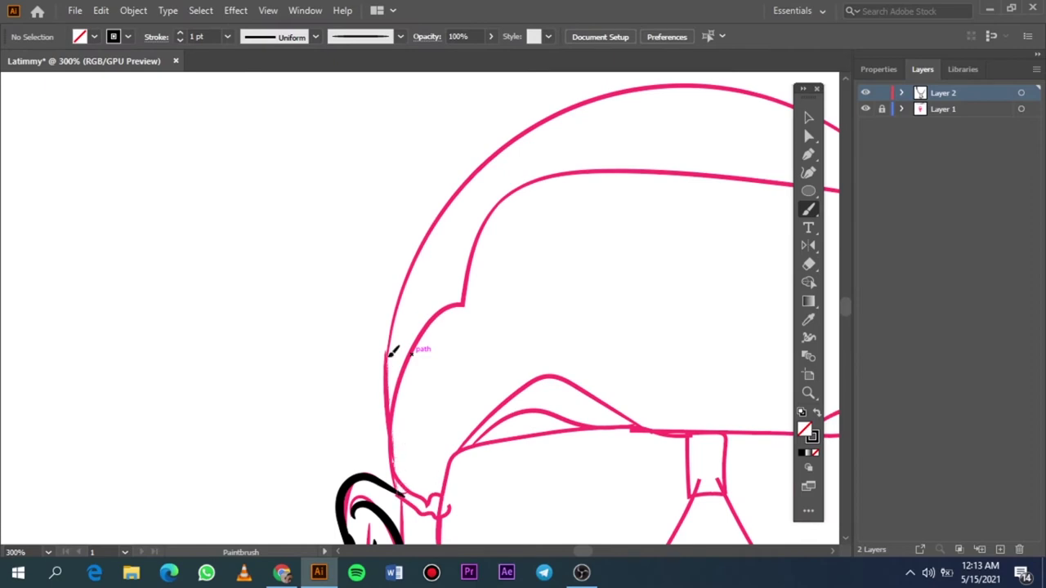
Ink the right earlobe, ear rim and inner curve after discarding a head-outline stroke
drag(389, 355, 445, 171)
key(ctrl+z)
key(ctrl+1)
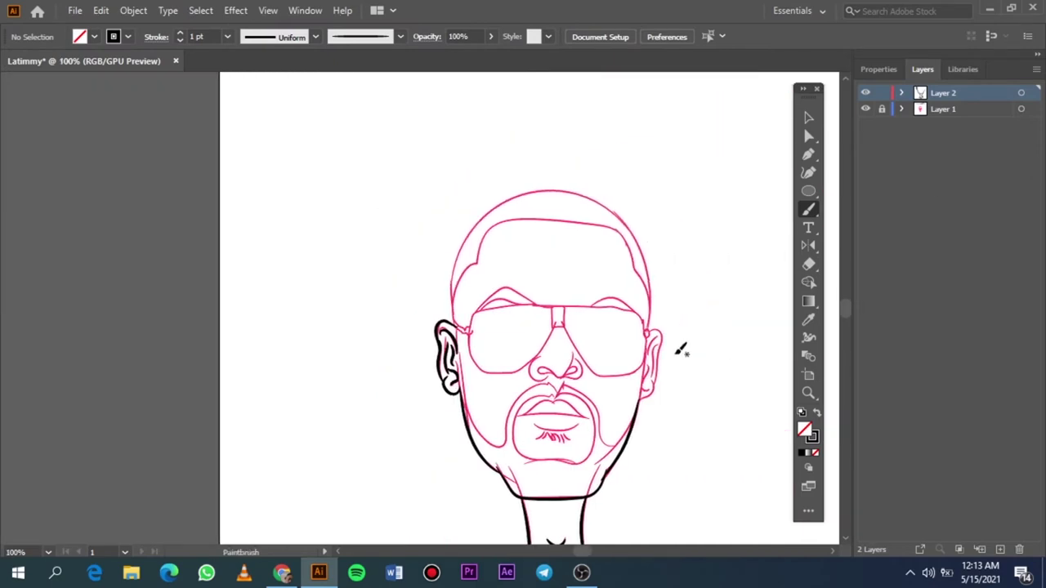
scroll(681, 350, up, 2)
scroll(653, 372, up, 1)
scroll(674, 394, up, 1)
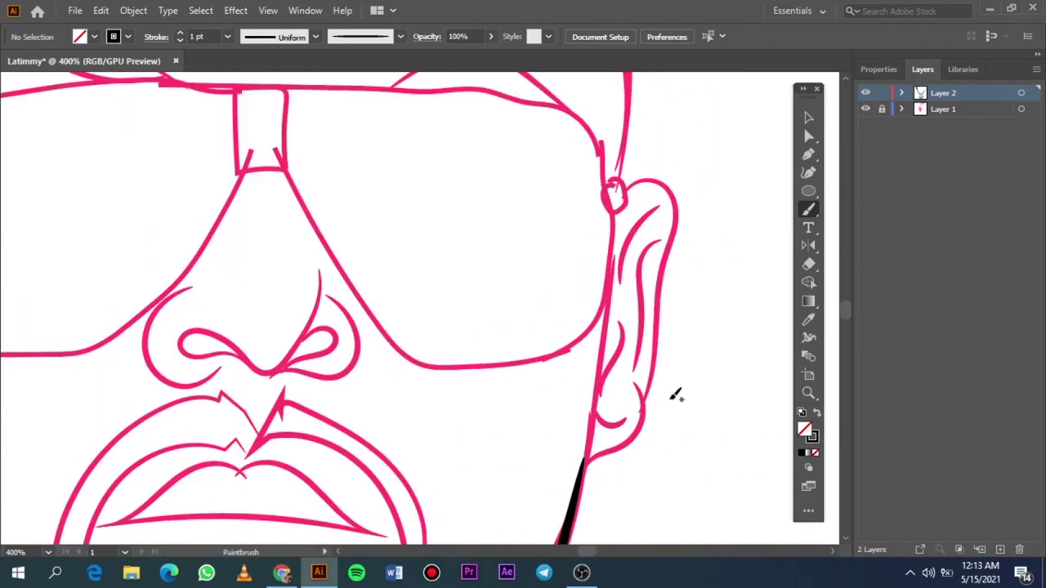
drag(582, 483, 637, 380)
mouse_move(663, 324)
mouse_down()
mouse_move(623, 190)
mouse_move(619, 263)
mouse_move(637, 372)
mouse_move(603, 417)
mouse_up()
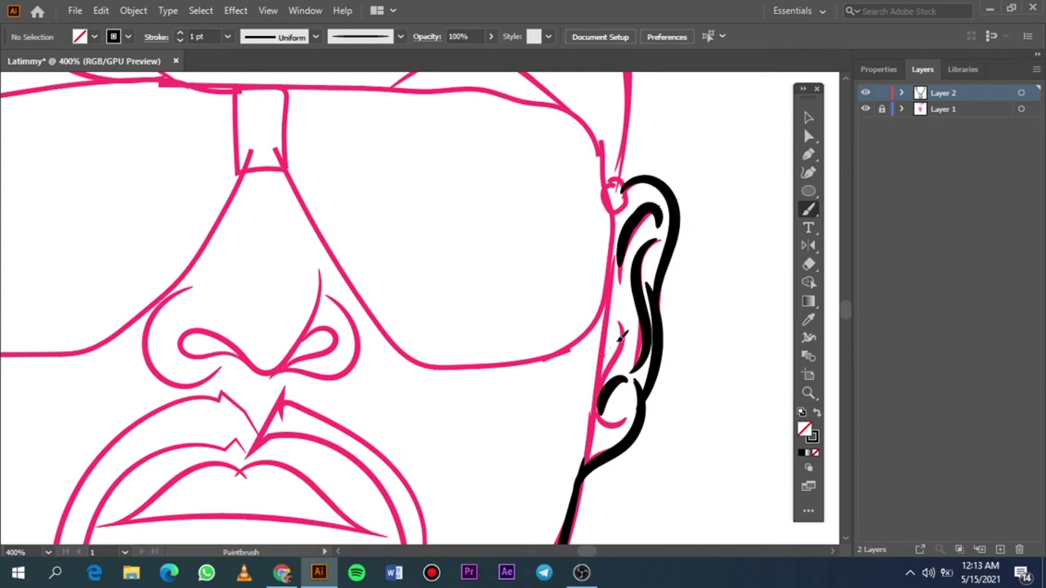
key(ctrl+0)
Expand Layer 1 and make the Linked File reference photo visible again
click(867, 109)
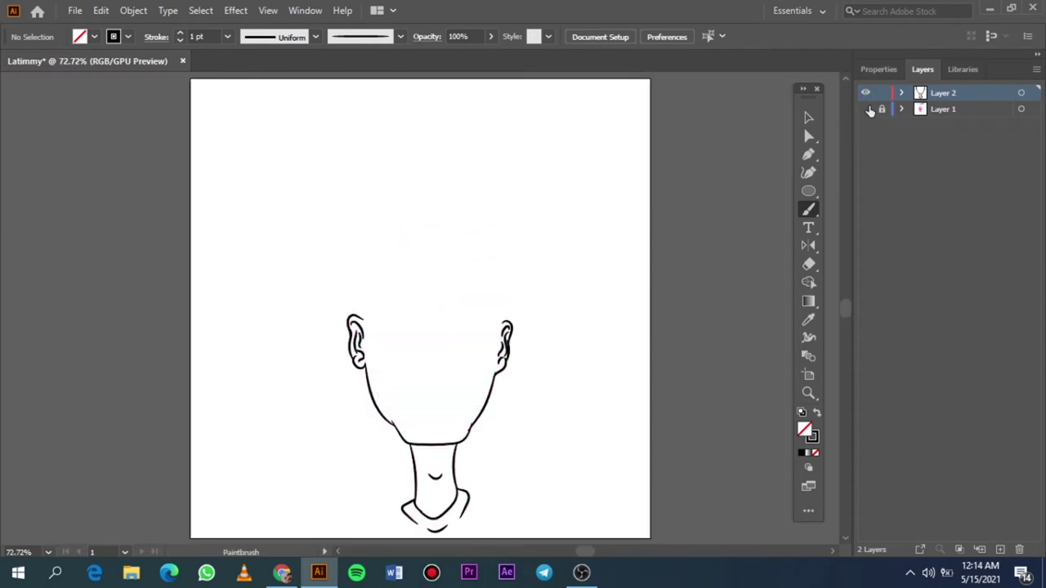
click(867, 109)
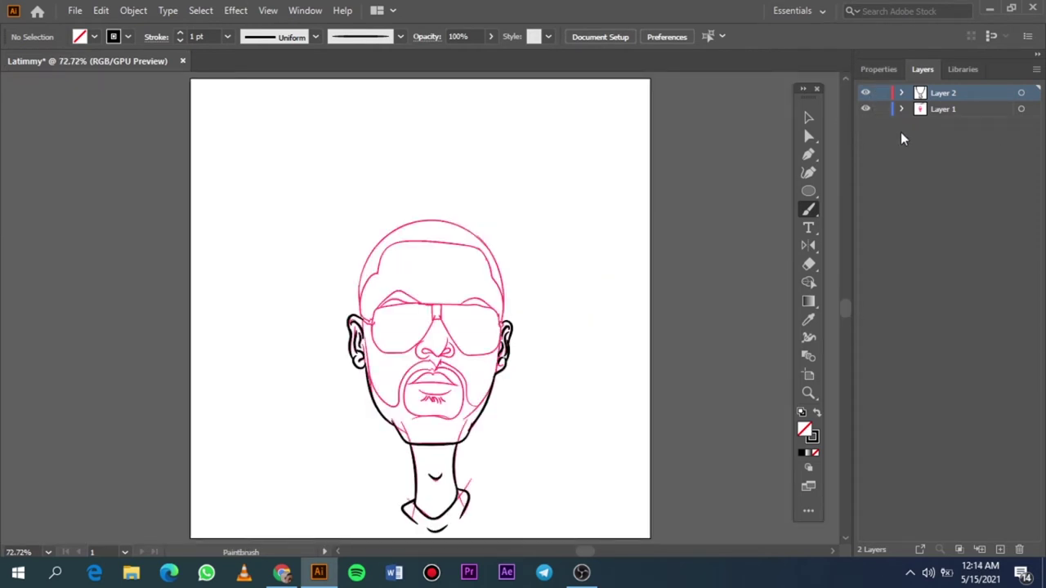
click(901, 109)
drag(958, 190, 907, 204)
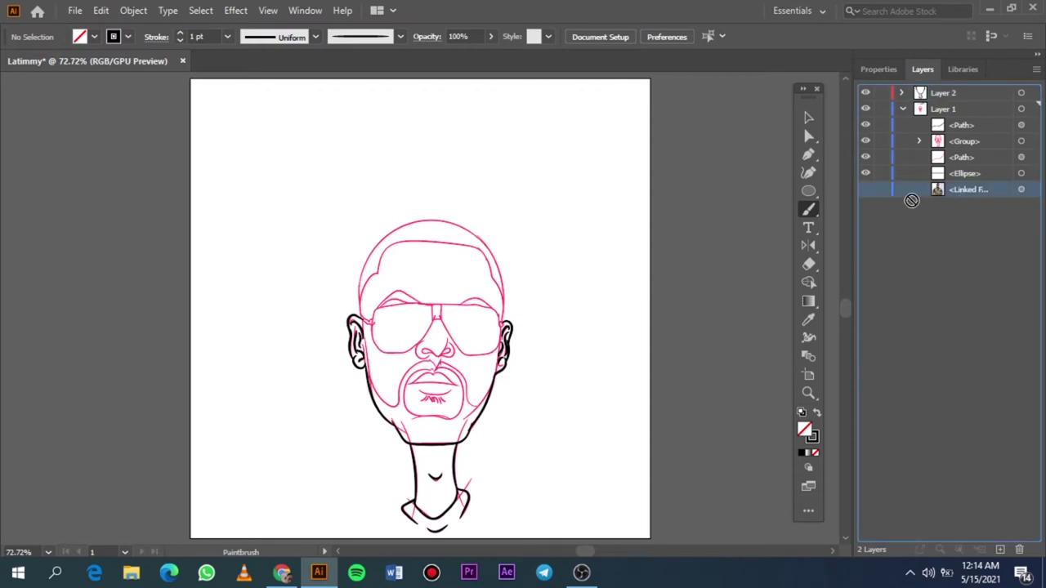
click(865, 189)
Scale the reference photo down and place it beside the face sketch's left edge
key(v)
mouse_move(409, 159)
mouse_down()
mouse_move(246, 139)
mouse_move(98, 139)
mouse_up()
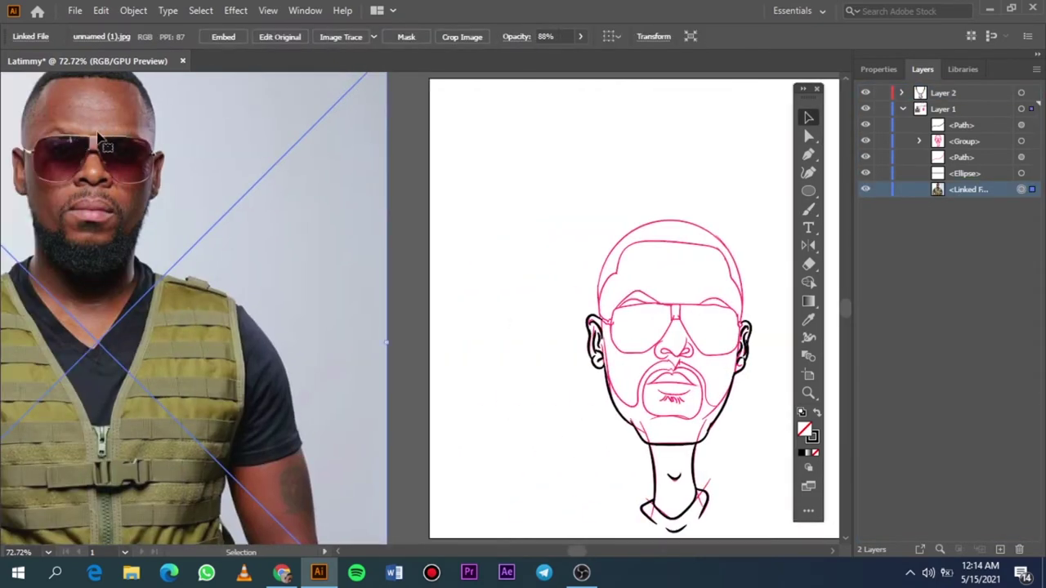
scroll(98, 139, up, 2)
drag(385, 129, 308, 393)
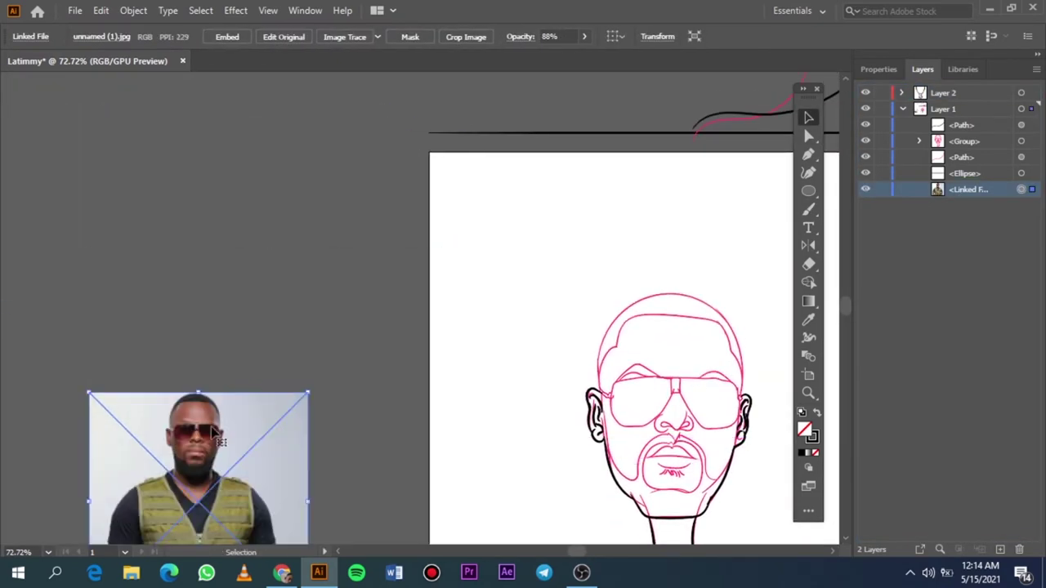
drag(214, 435, 445, 369)
scroll(507, 327, right, 5)
click(840, 201)
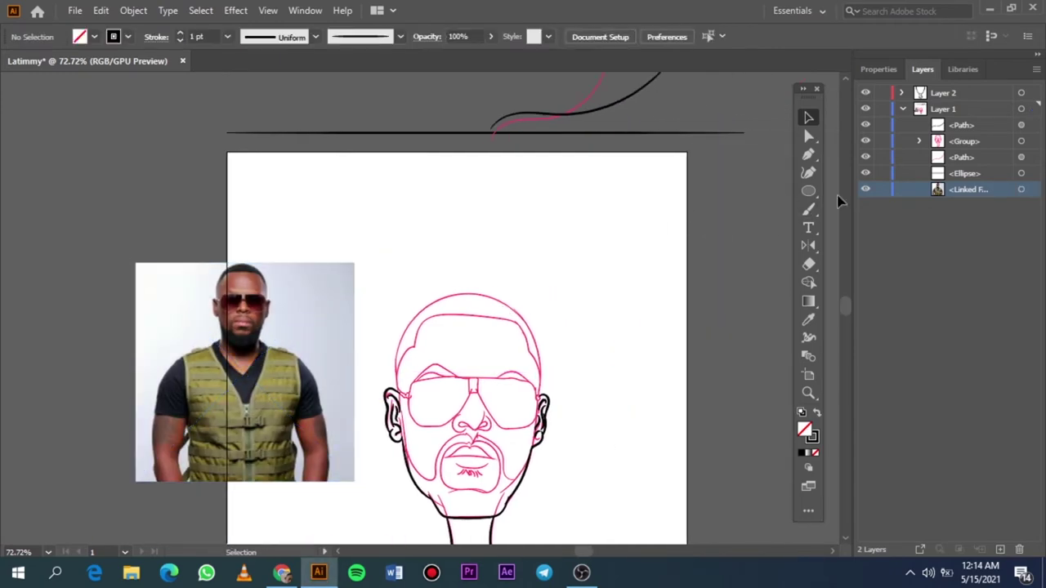
click(902, 108)
With the Paintbrush on Layer 2, ink the upper lip line in black
scroll(454, 398, up, 3)
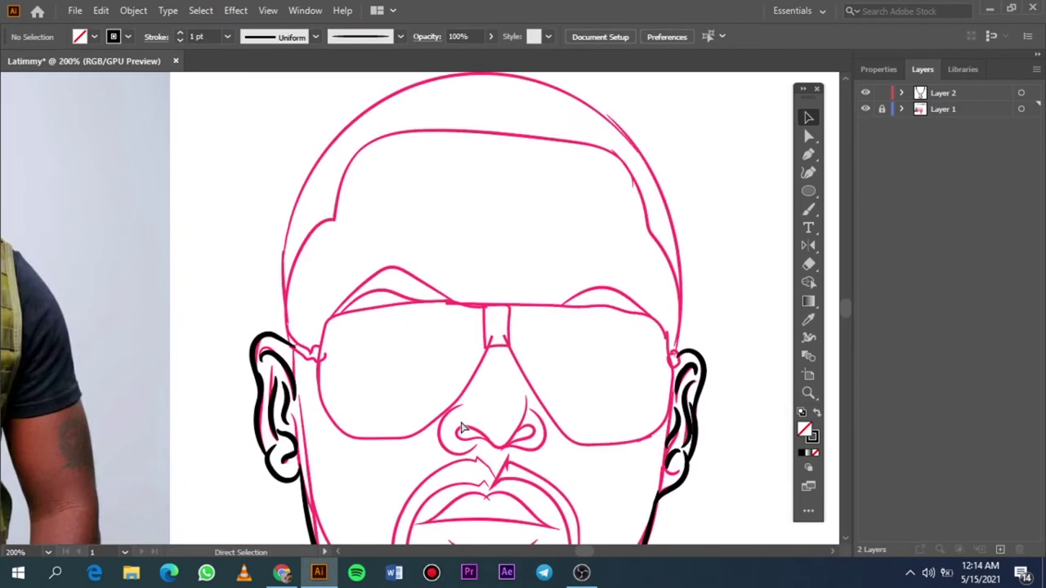
scroll(196, 319, left, 5)
scroll(148, 265, right, 10)
scroll(488, 312, down, 3)
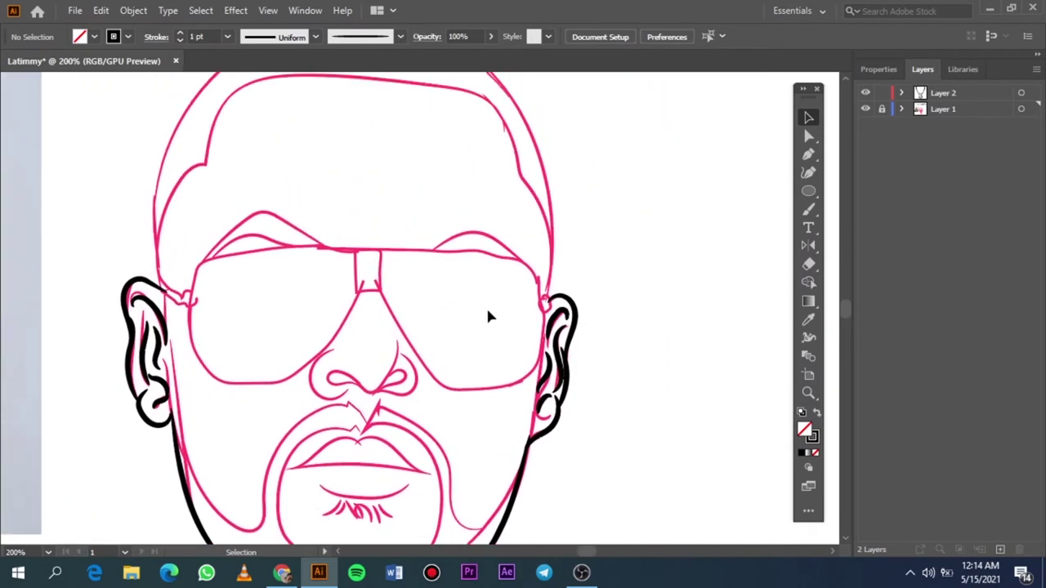
scroll(331, 391, down, 3)
alt+scroll(334, 376, up, 5)
key(b)
click(944, 96)
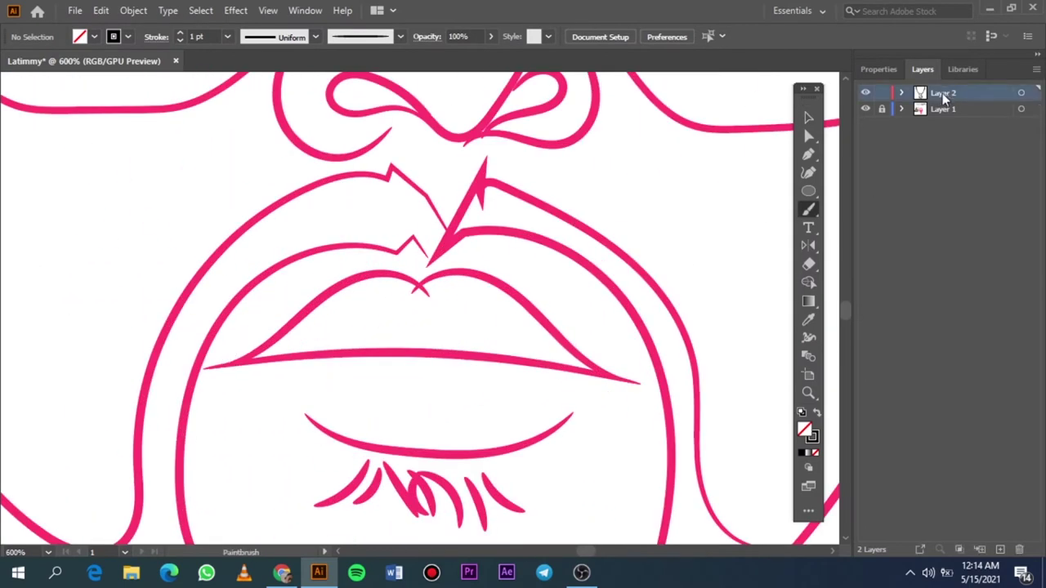
drag(441, 352, 218, 365)
drag(631, 374, 627, 377)
mouse_move(311, 355)
mouse_down()
mouse_move(203, 370)
mouse_move(468, 284)
mouse_up()
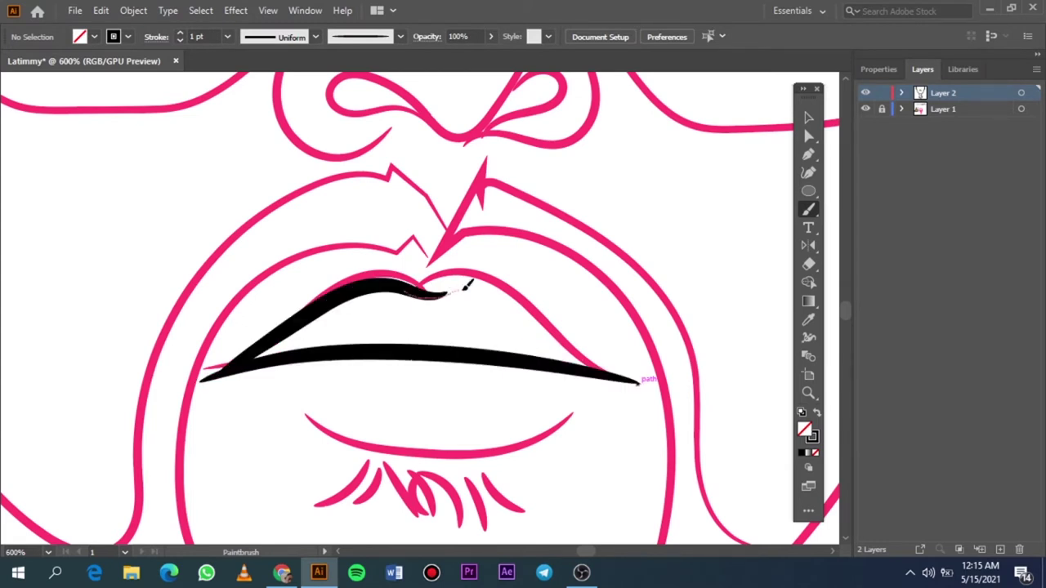
drag(563, 336, 608, 369)
Ink the hair strokes below the lower lip with a 0.5 pt brush
drag(353, 439, 582, 413)
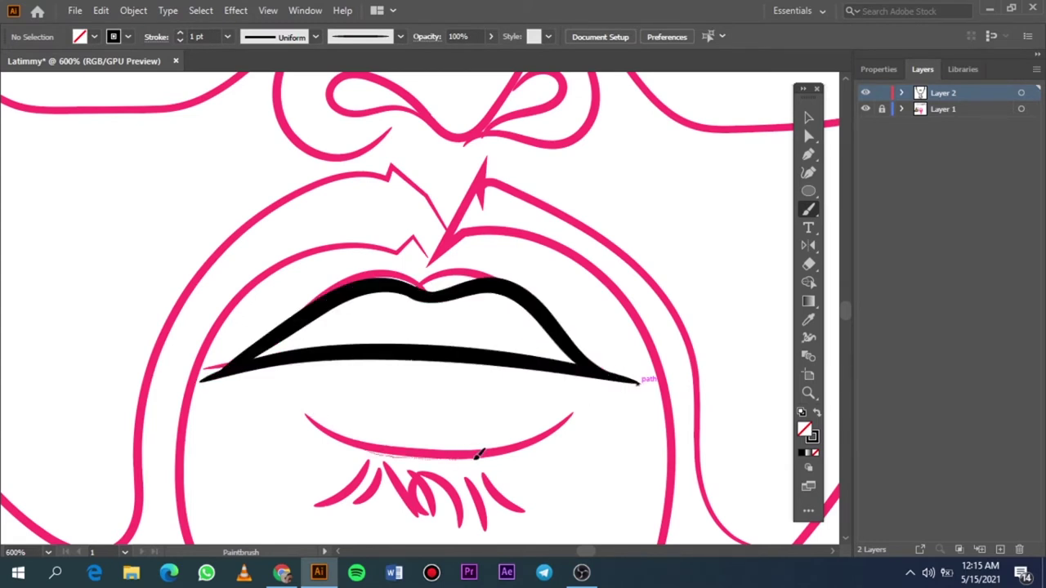
scroll(595, 397, down, 3)
drag(379, 325, 323, 376)
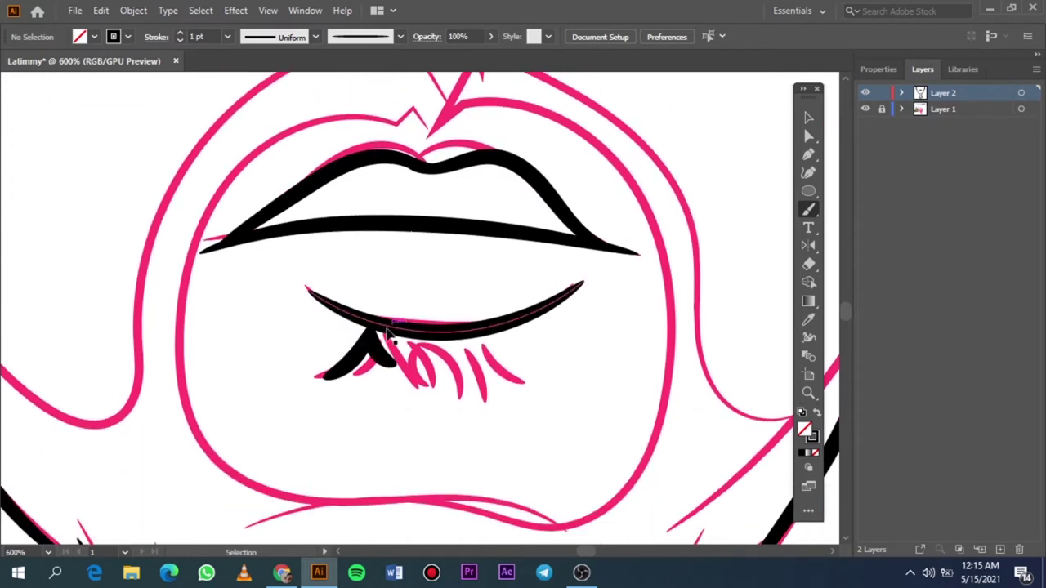
key(ctrl+z)
click(227, 36)
click(245, 77)
mouse_move(371, 327)
mouse_down()
mouse_move(366, 351)
mouse_move(339, 376)
mouse_move(369, 371)
mouse_up()
key(ctrl+z)
click(227, 36)
click(245, 69)
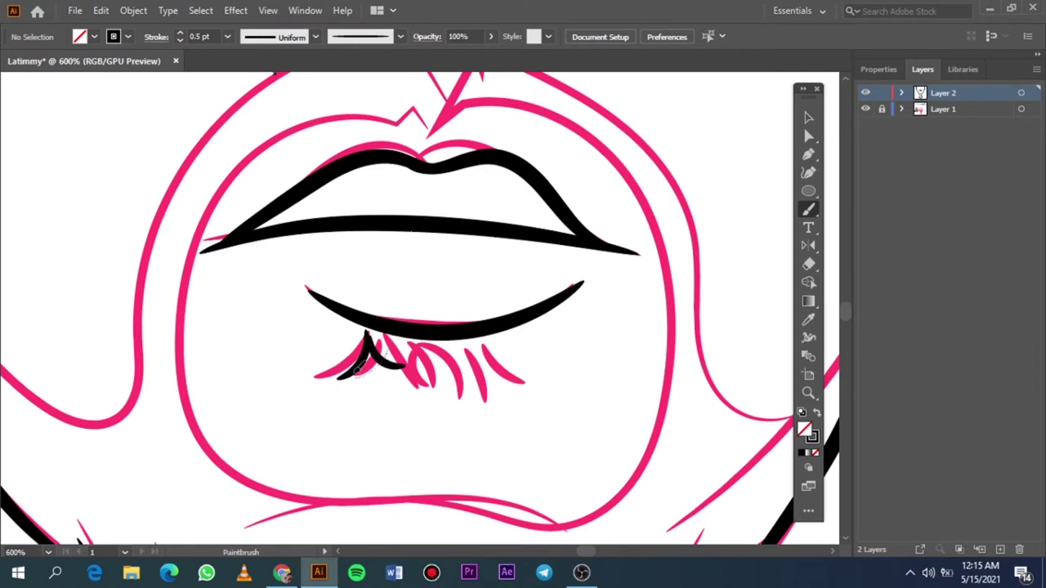
mouse_move(402, 335)
mouse_down()
mouse_move(384, 374)
mouse_move(404, 374)
mouse_up()
mouse_move(441, 337)
mouse_down()
mouse_move(461, 376)
mouse_move(492, 371)
mouse_up()
drag(478, 334, 514, 378)
mouse_move(409, 335)
mouse_down()
mouse_move(390, 359)
mouse_move(360, 350)
mouse_up()
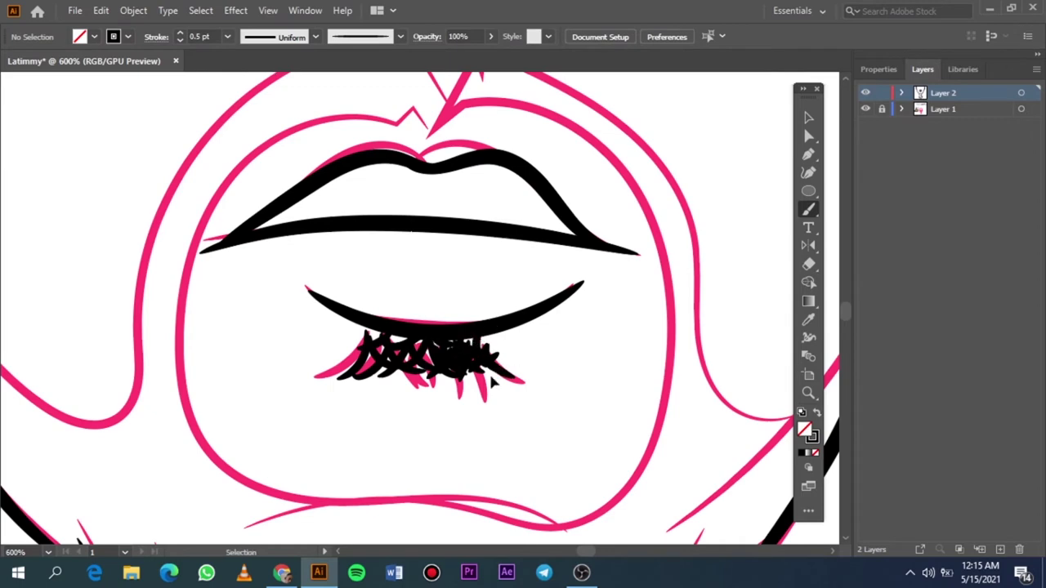
Ink the chin crease curve at 0.25 pt, then reset the stroke weight to 1 pt
key(ctrl+0)
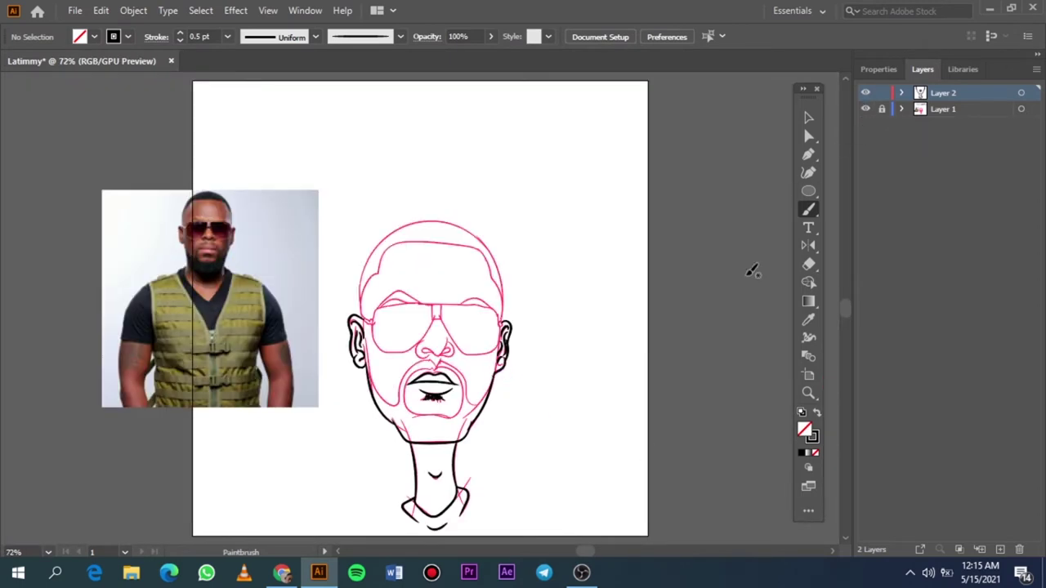
key(ctrl+plus)
key(ctrl+plus)
key(ctrl+plus)
click(227, 36)
click(252, 53)
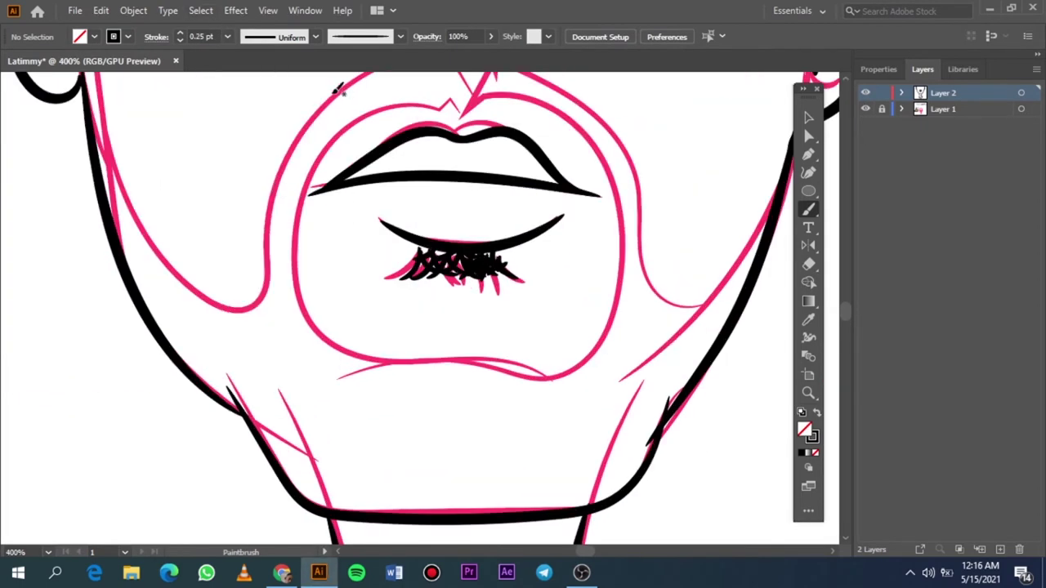
drag(365, 300, 572, 335)
key(ctrl+z)
drag(355, 326, 570, 339)
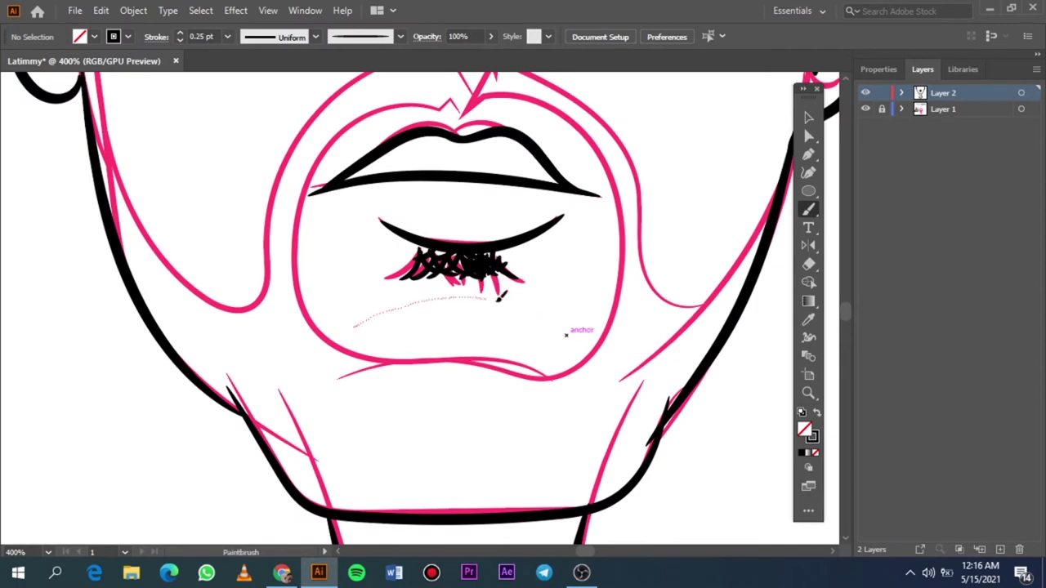
click(227, 36)
click(245, 105)
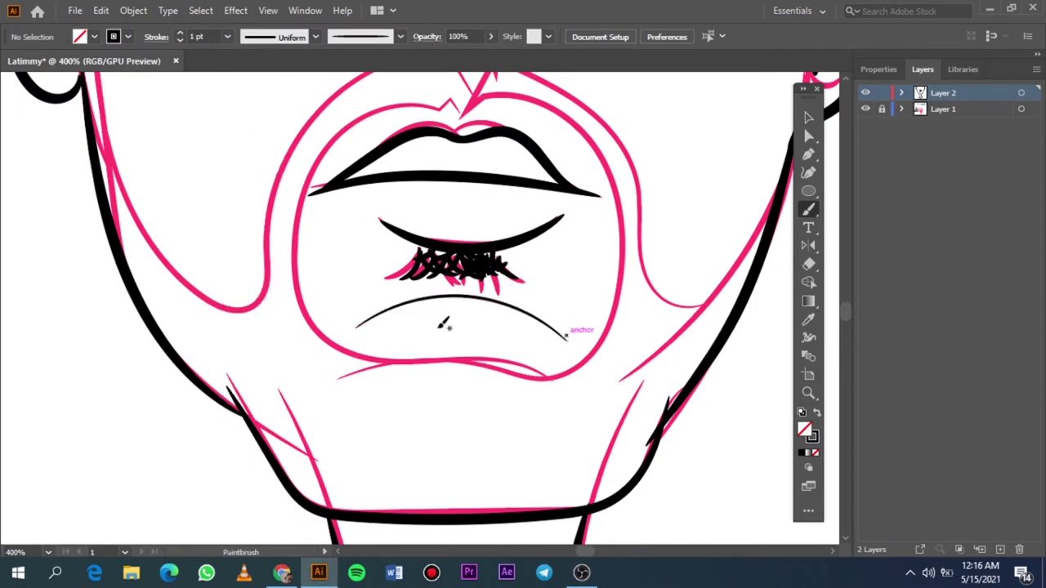
Ink the right jawline, the lines through the lip peak and the jagged right beard edge
scroll(433, 327, up, 3)
scroll(414, 242, down, 1)
scroll(414, 242, down, 5)
scroll(389, 214, up, 6)
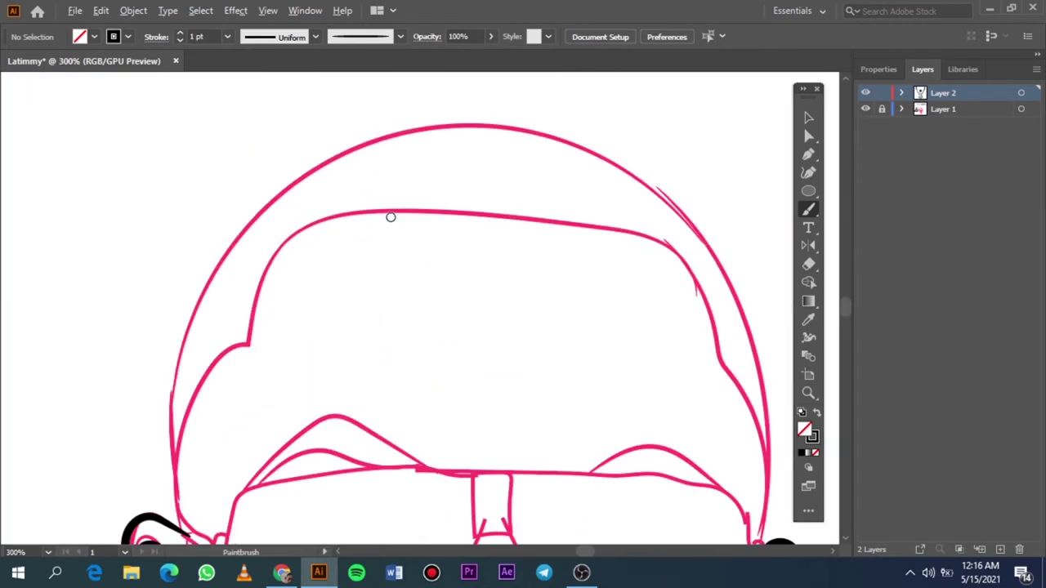
scroll(390, 214, down, 6)
scroll(560, 165, up, 4)
scroll(560, 165, up, 2)
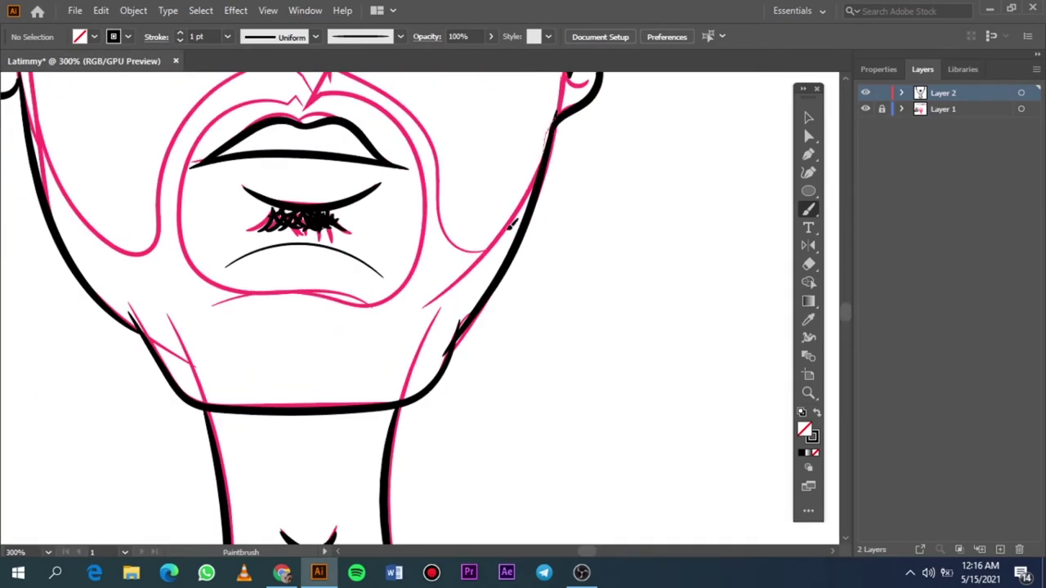
drag(556, 119, 454, 254)
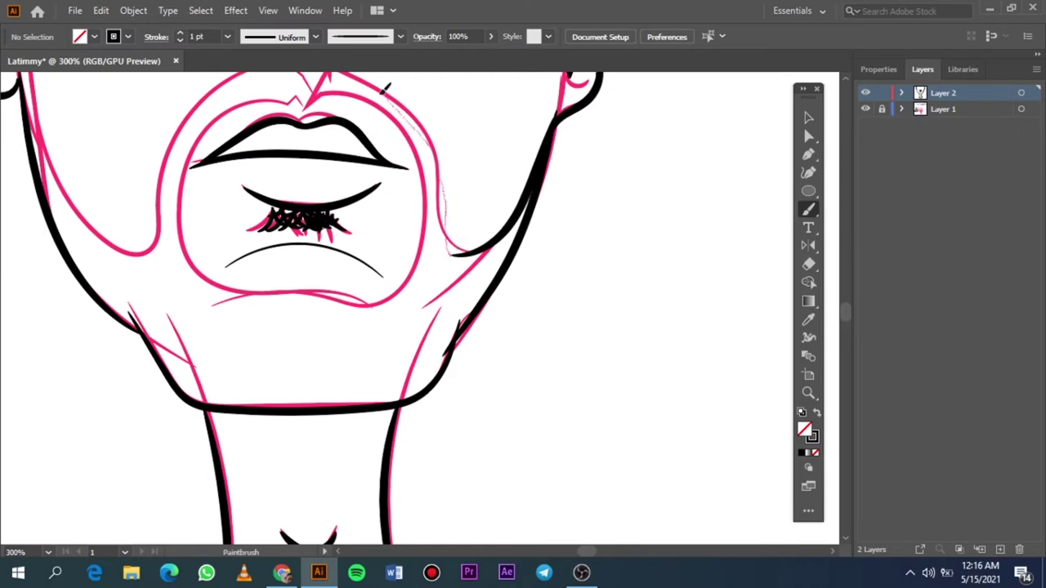
drag(427, 113, 427, 114)
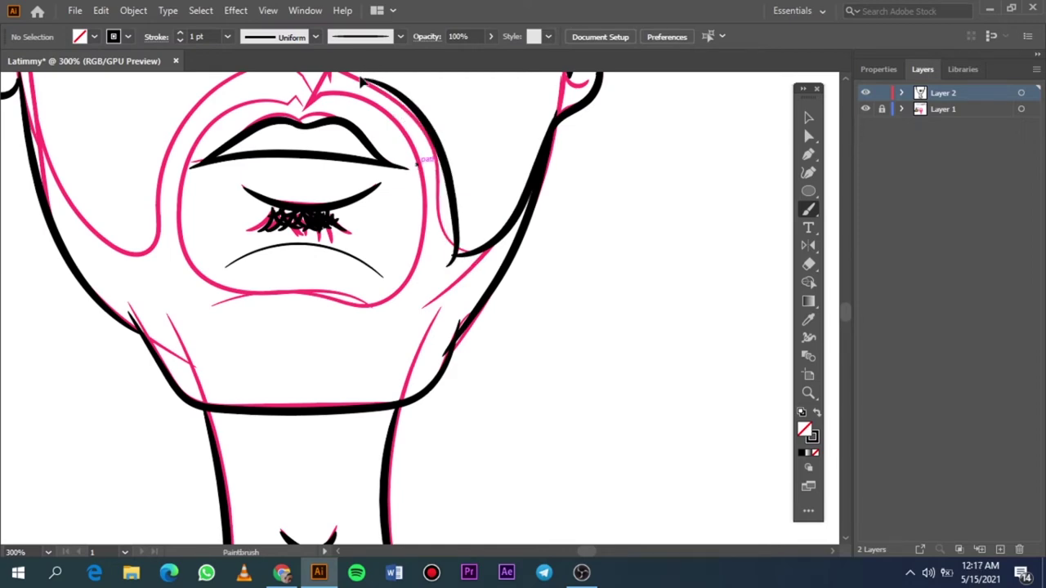
scroll(458, 152, up, 3)
drag(515, 211, 417, 199)
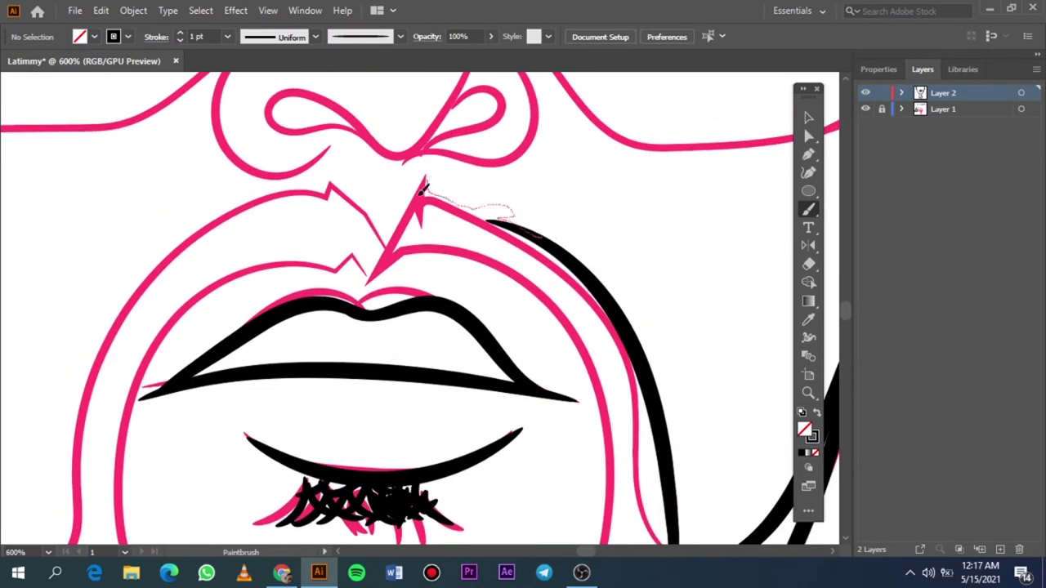
drag(539, 298, 541, 300)
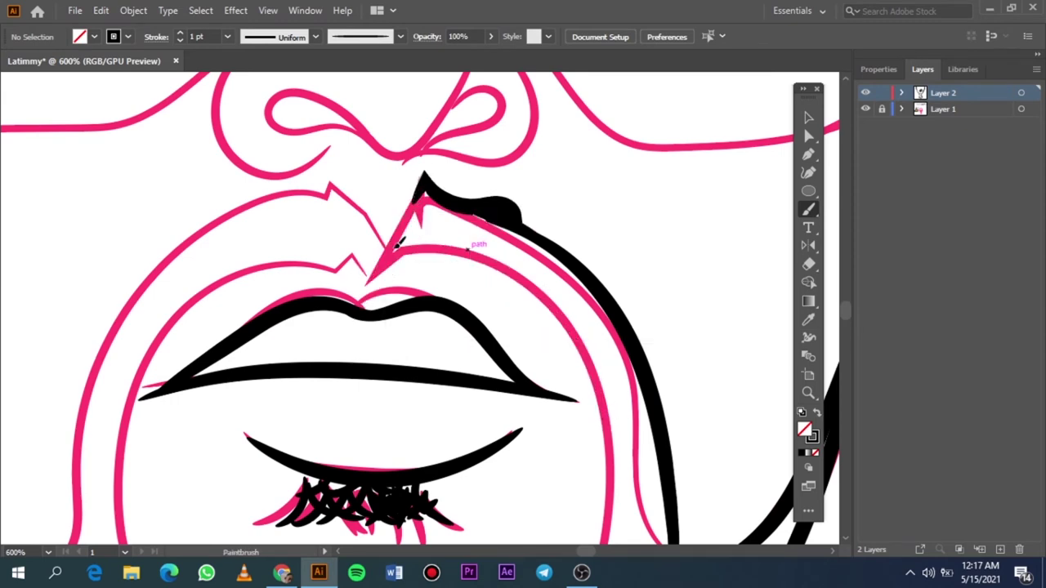
drag(391, 256, 554, 297)
scroll(566, 296, down, 3)
mouse_move(511, 126)
mouse_down()
mouse_move(608, 264)
mouse_move(615, 379)
mouse_move(583, 465)
mouse_up()
Trace the chin outline in black
scroll(576, 446, down, 2)
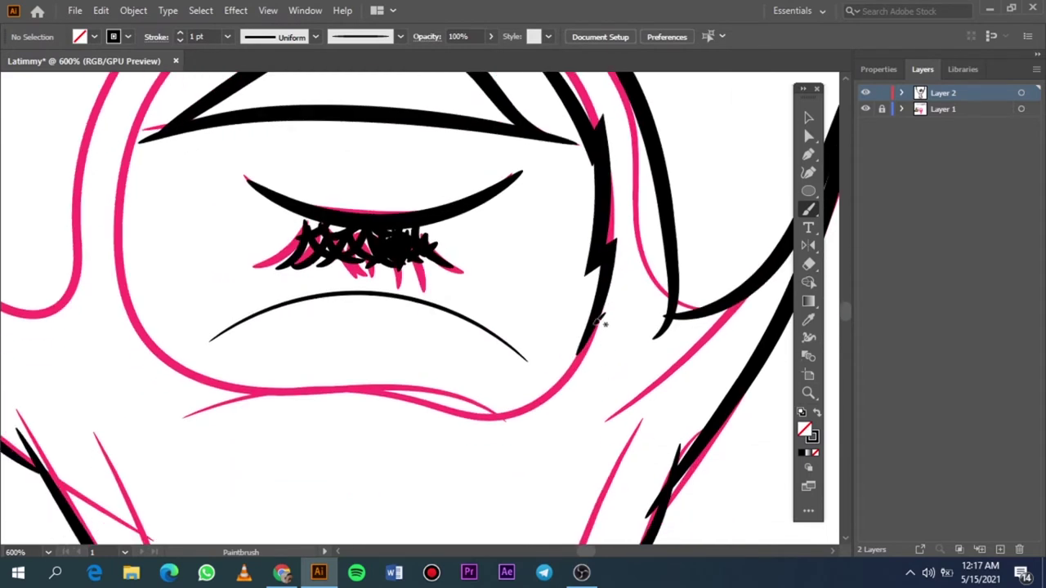
drag(596, 320, 513, 401)
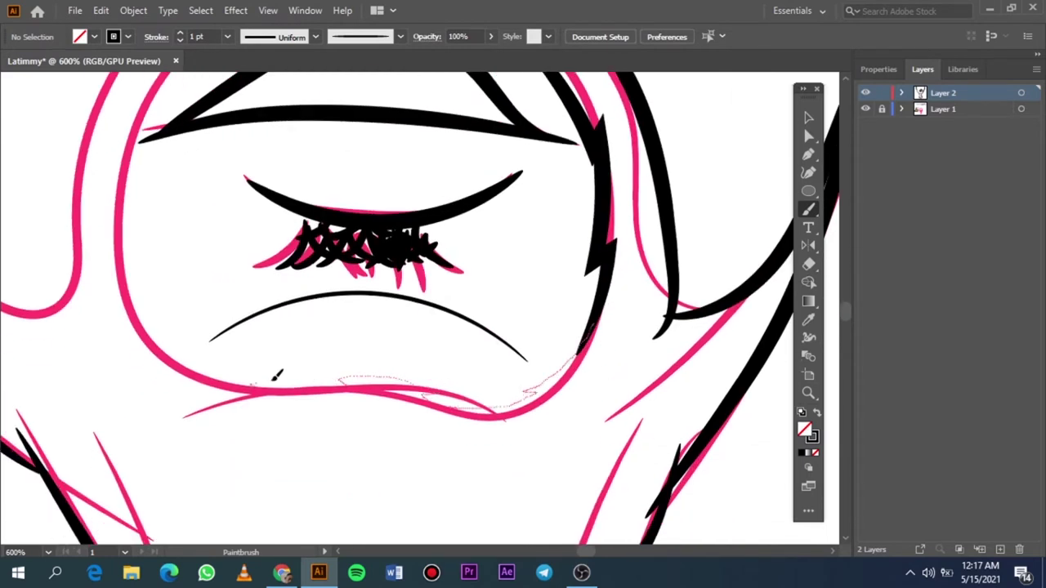
drag(170, 348, 170, 348)
scroll(128, 275, down, 1)
scroll(187, 269, up, 1)
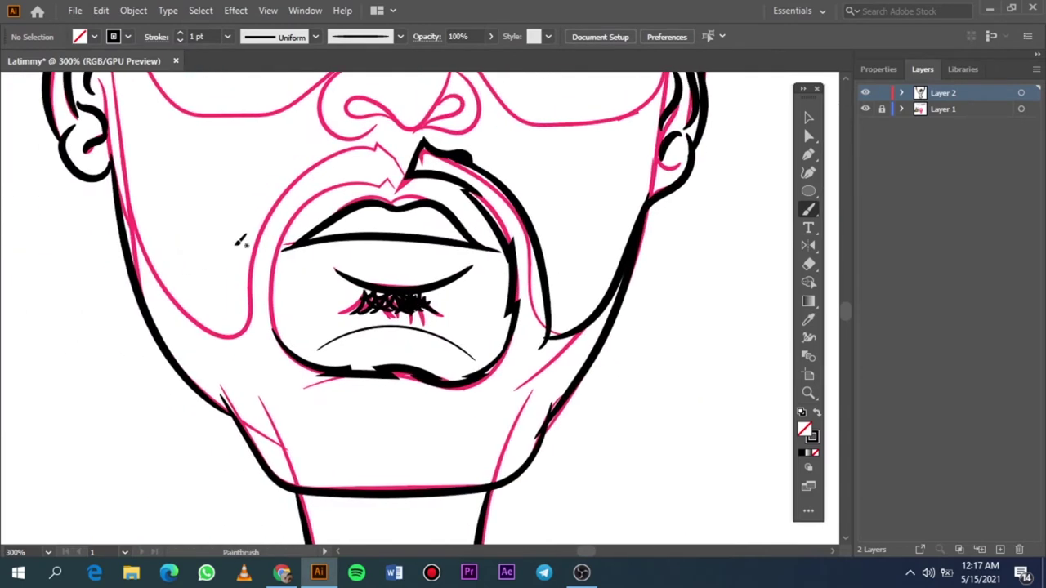
scroll(233, 238, up, 2)
scroll(349, 188, up, 1)
scroll(488, 146, up, 2)
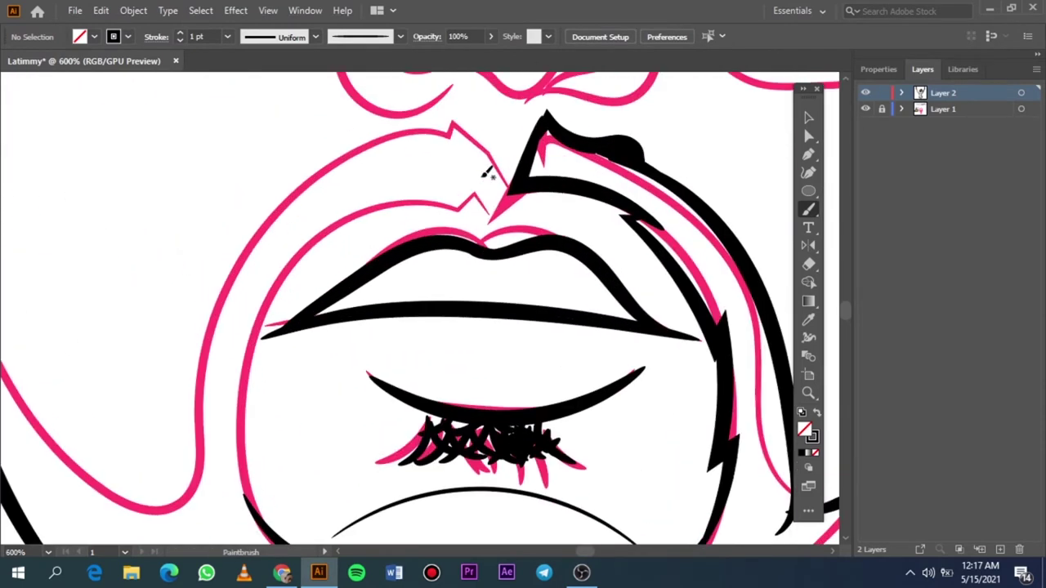
Ink the mustache outline and the left beard and jaw outlines
mouse_move(486, 203)
mouse_down()
mouse_move(462, 121)
mouse_move(311, 168)
mouse_move(307, 196)
mouse_up()
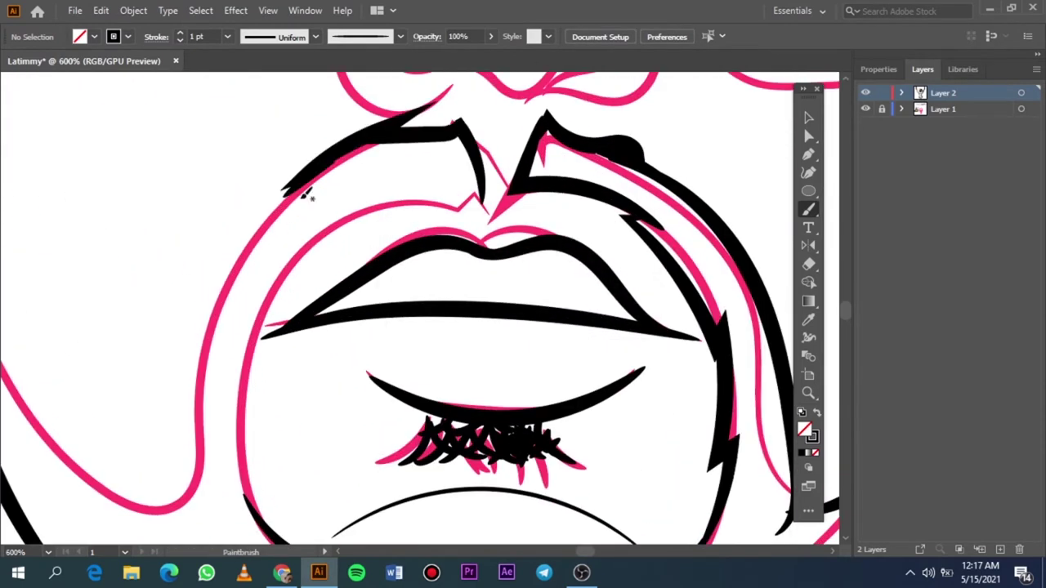
key(ctrl+z)
mouse_move(468, 139)
mouse_down()
mouse_move(477, 170)
mouse_move(342, 219)
mouse_up()
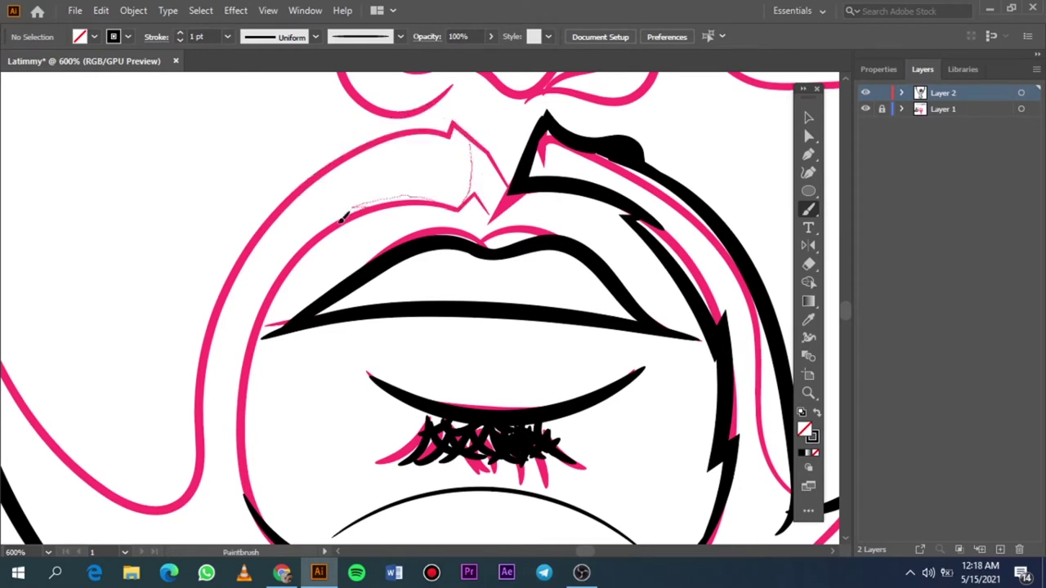
drag(249, 484, 286, 538)
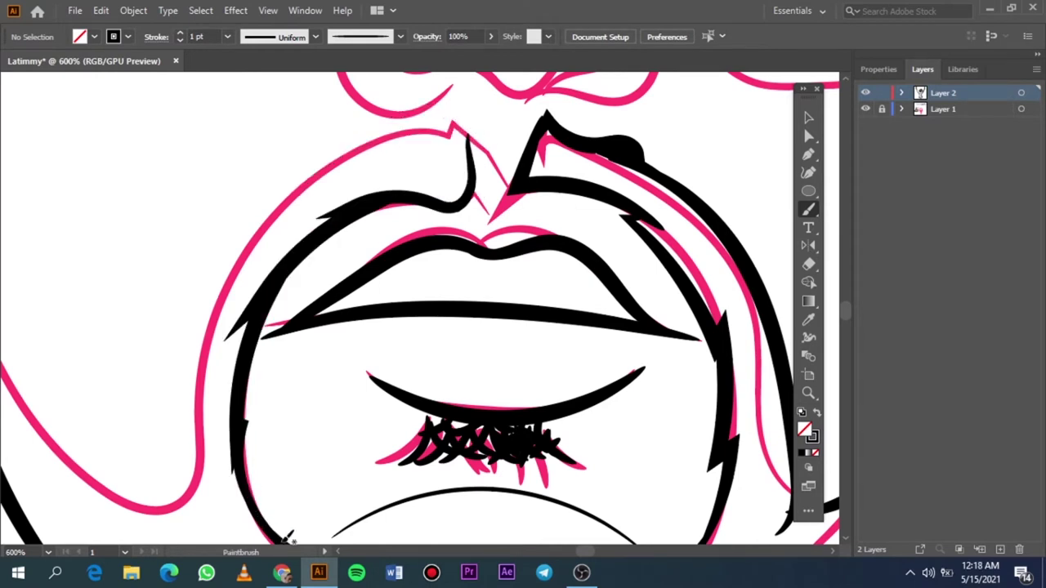
scroll(364, 270, up, 2)
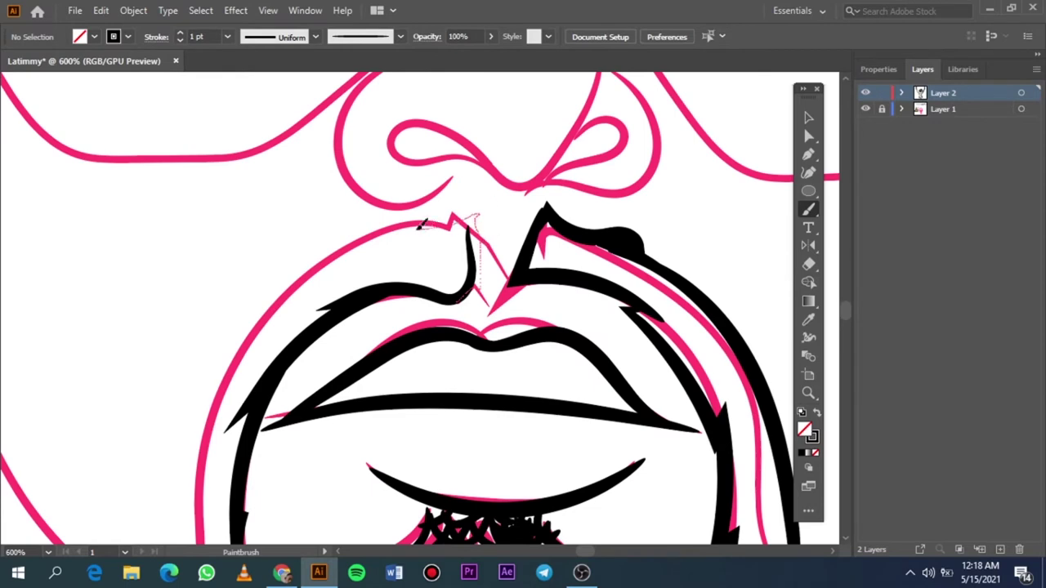
drag(168, 479, 380, 250)
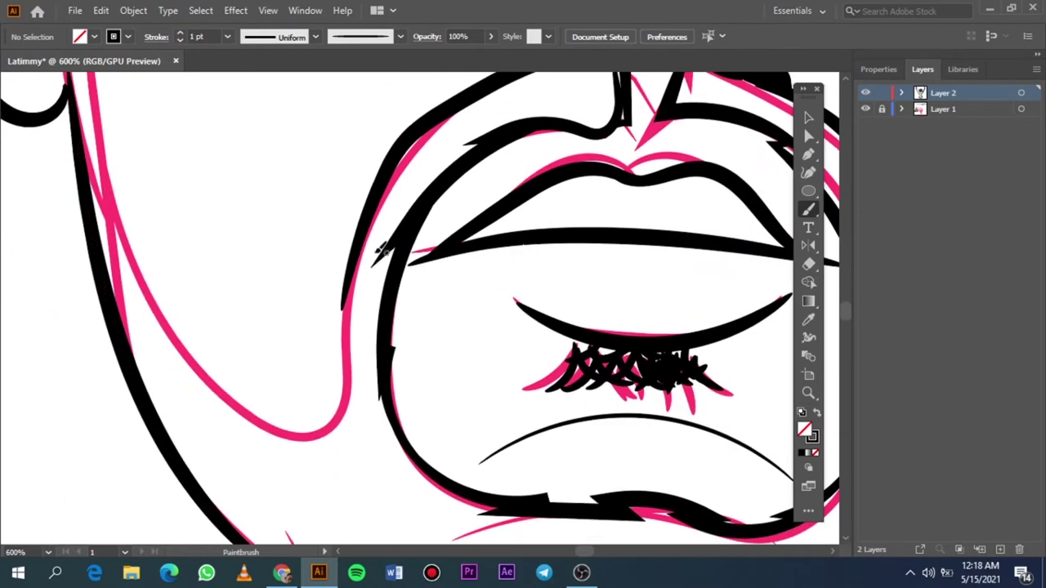
drag(342, 372, 334, 431)
drag(163, 314, 105, 133)
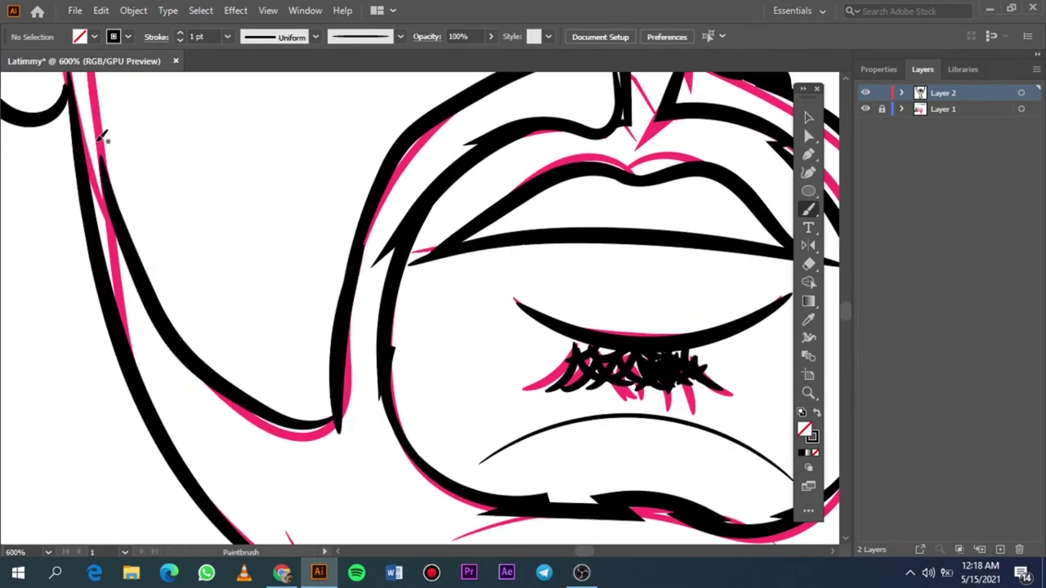
scroll(292, 215, up, 2)
scroll(184, 147, up, 2)
drag(235, 403, 175, 181)
Check the inking against the sketch, then trace both nostrils and the nose's bottom loop
key(ctrl+0)
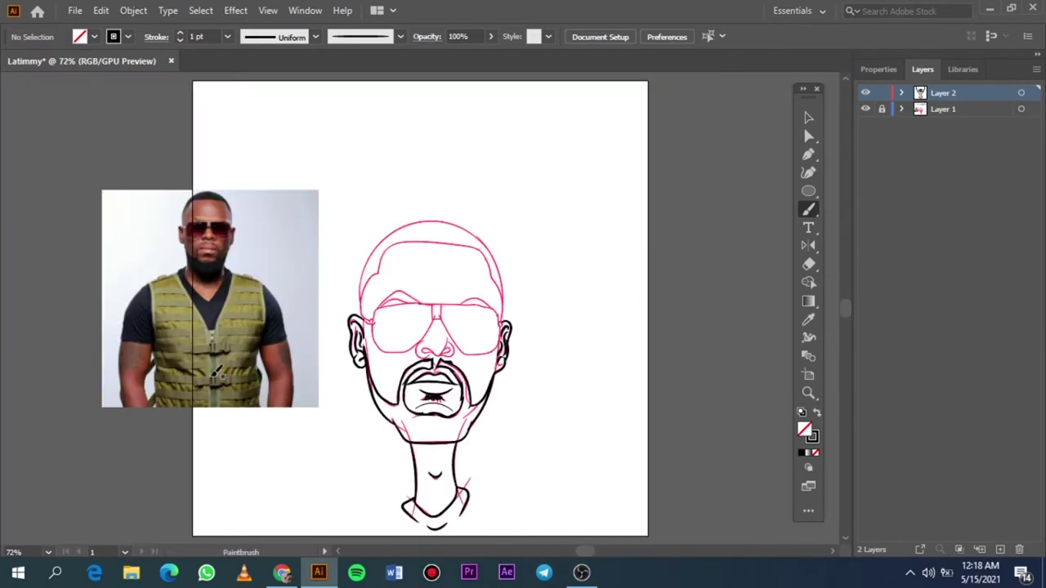
click(865, 109)
click(865, 109)
click(865, 109)
click(864, 109)
click(864, 110)
click(864, 109)
scroll(441, 347, up, 7)
drag(276, 435, 384, 402)
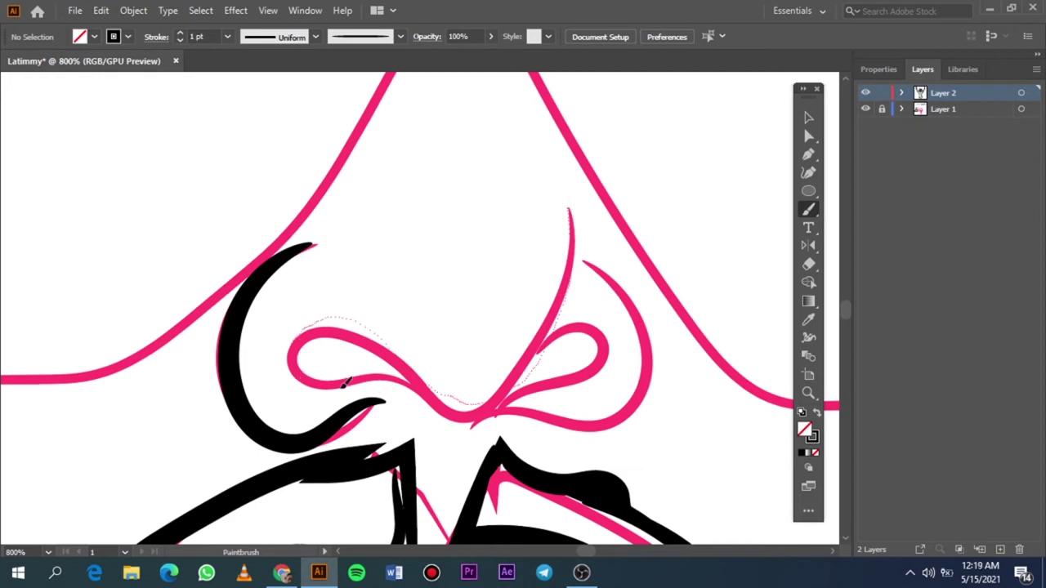
drag(343, 384, 347, 386)
drag(478, 406, 541, 414)
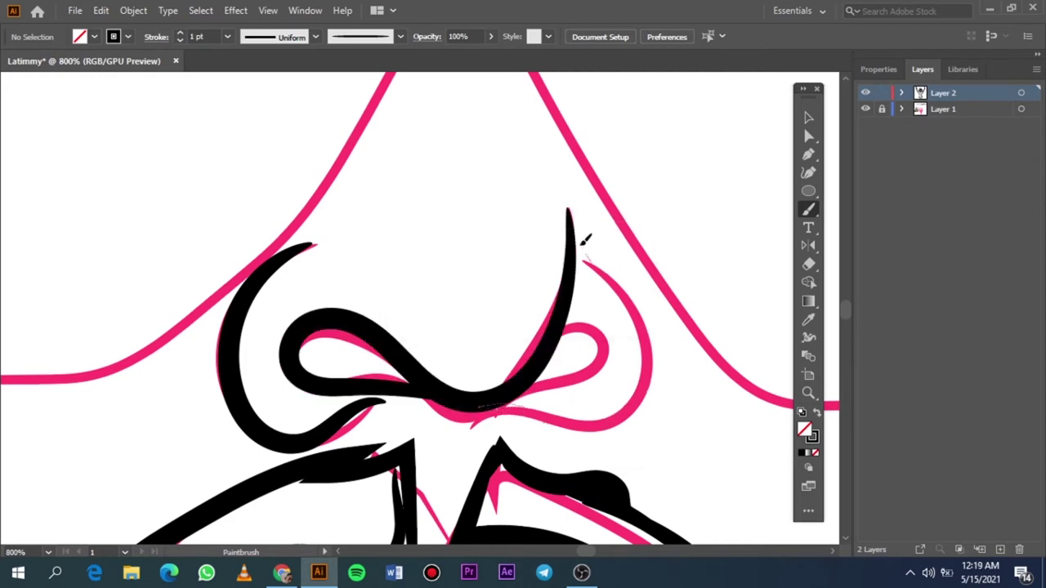
drag(582, 243, 519, 405)
drag(575, 333, 517, 396)
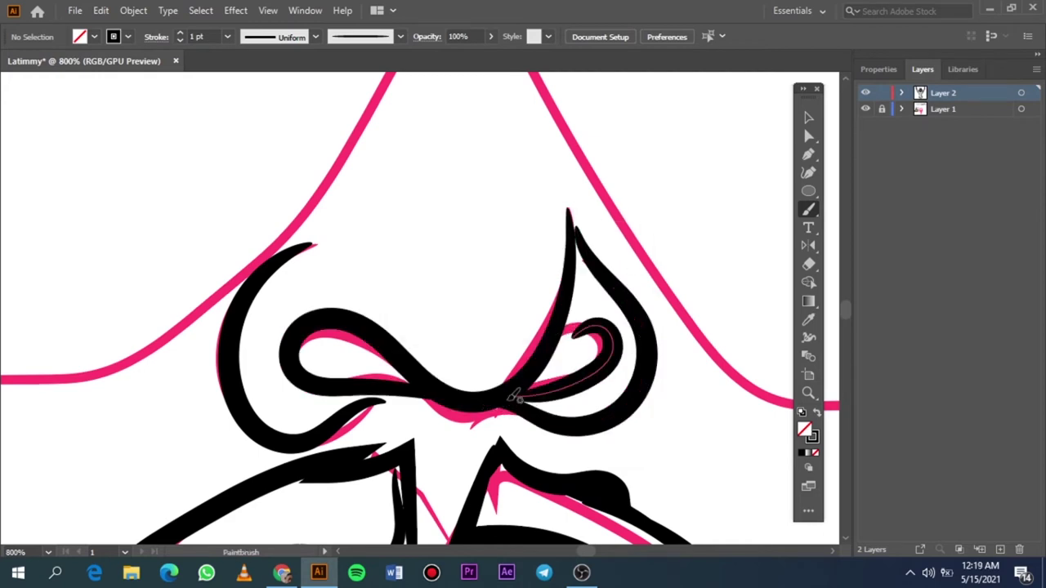
Draw the black arch over the nose tip
key(ctrl+0)
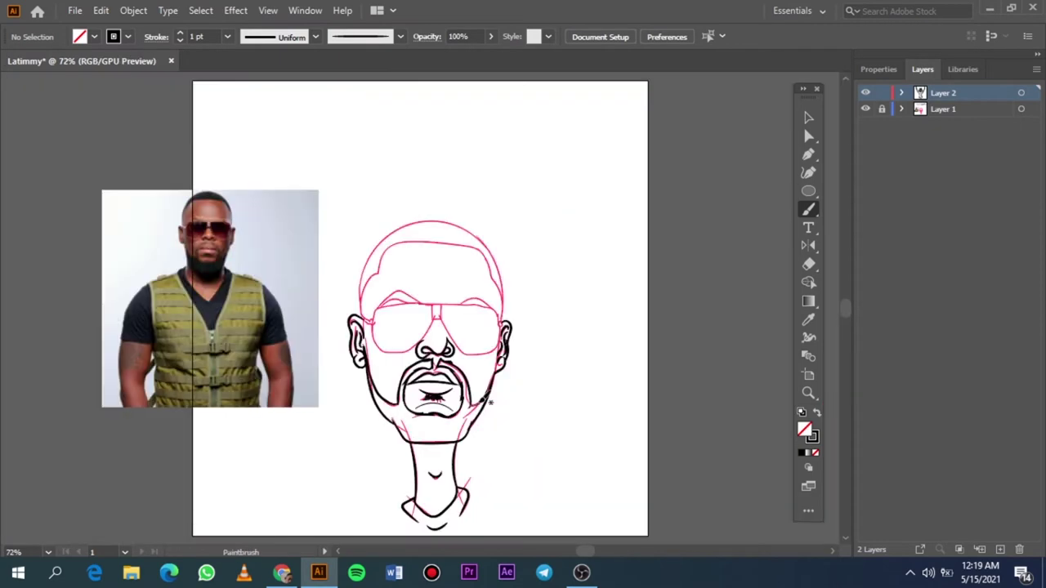
scroll(446, 327, up, 6)
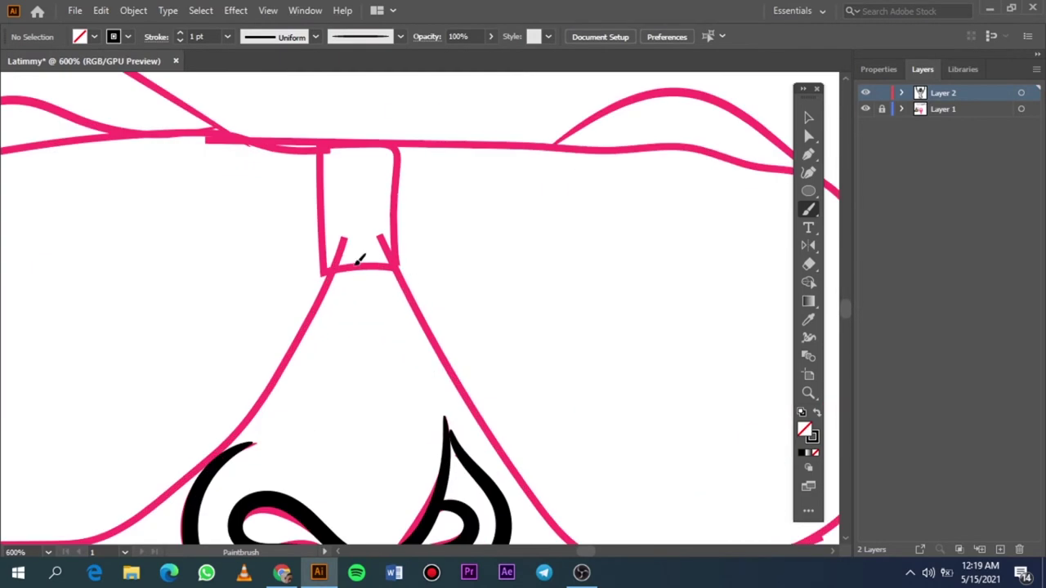
drag(302, 323, 380, 298)
key(ctrl+z)
drag(304, 343, 431, 339)
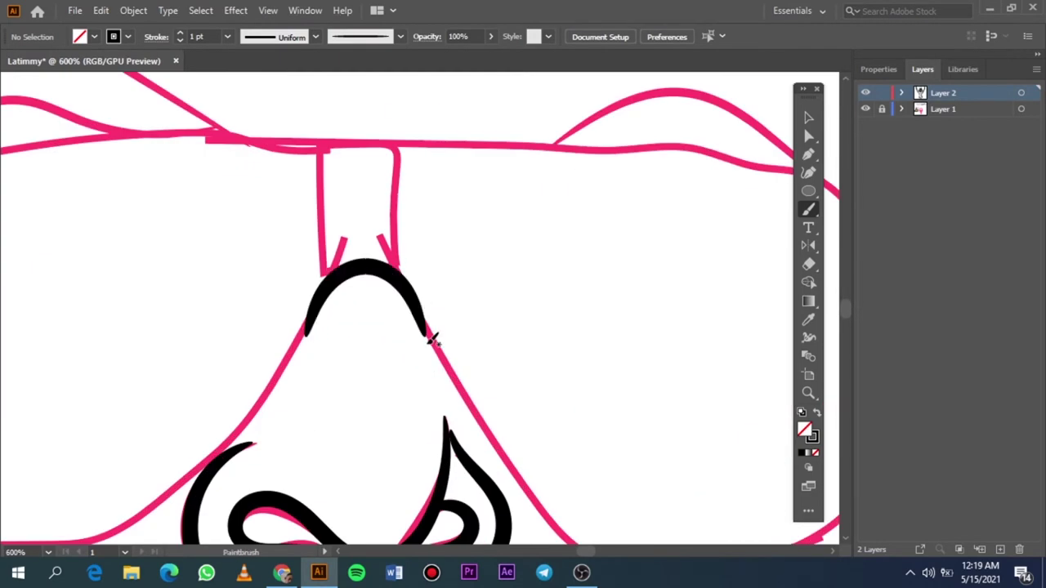
key(ctrl+0)
scroll(417, 339, up, 3)
scroll(404, 347, up, 3)
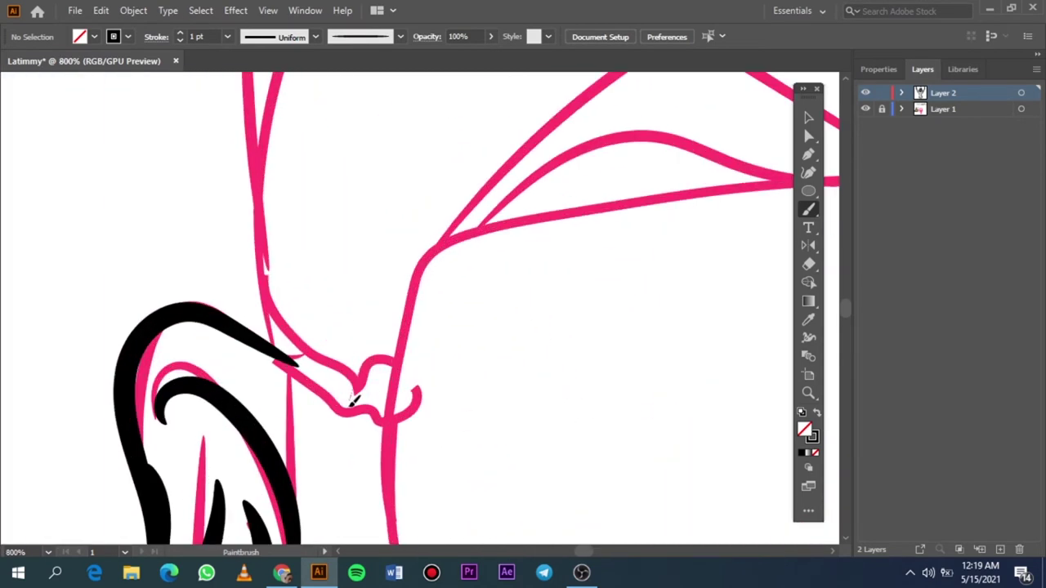
Ink the small C-shaped curve, its connecting line toward the ear, and the ear loop
drag(390, 433, 395, 359)
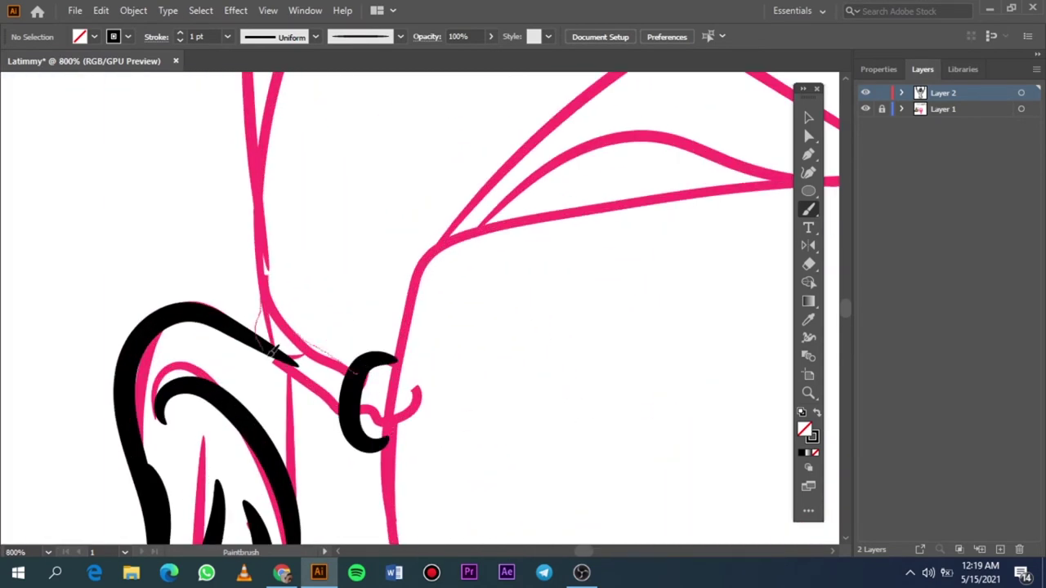
drag(273, 353, 364, 429)
key(ctrl+z)
drag(249, 299, 359, 442)
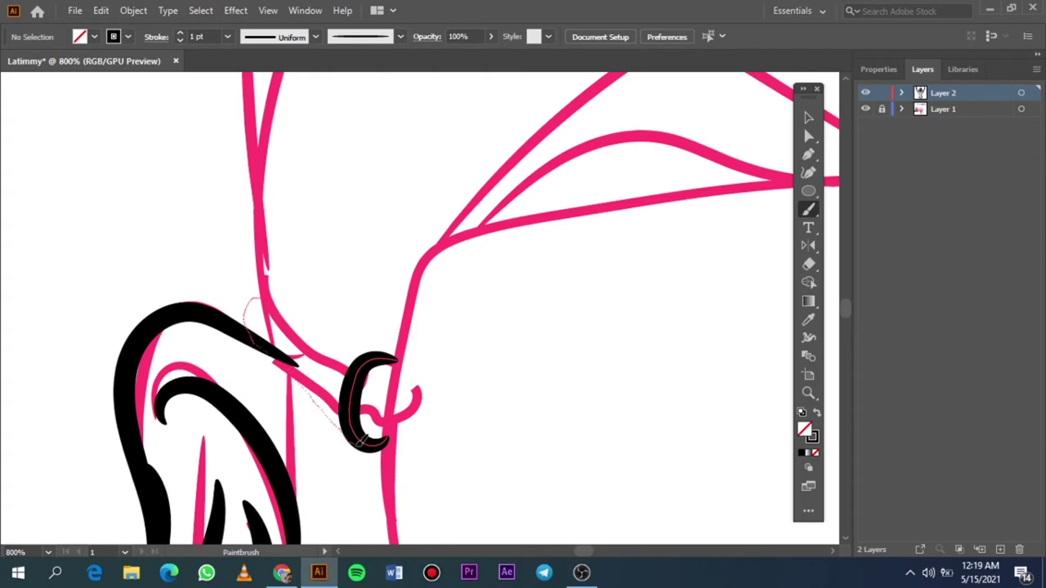
drag(347, 404, 274, 344)
drag(332, 357, 361, 365)
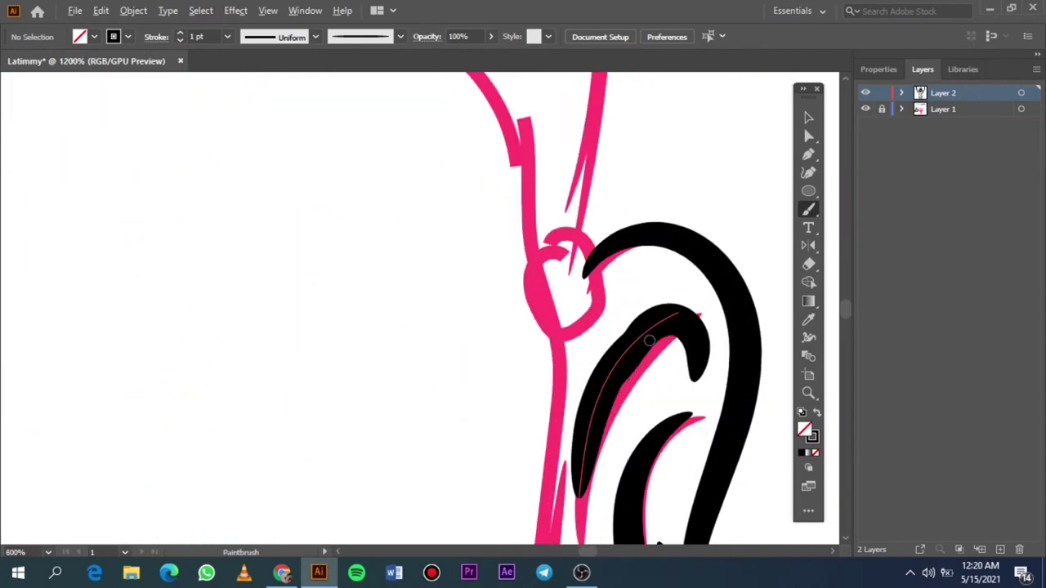
drag(537, 280, 580, 232)
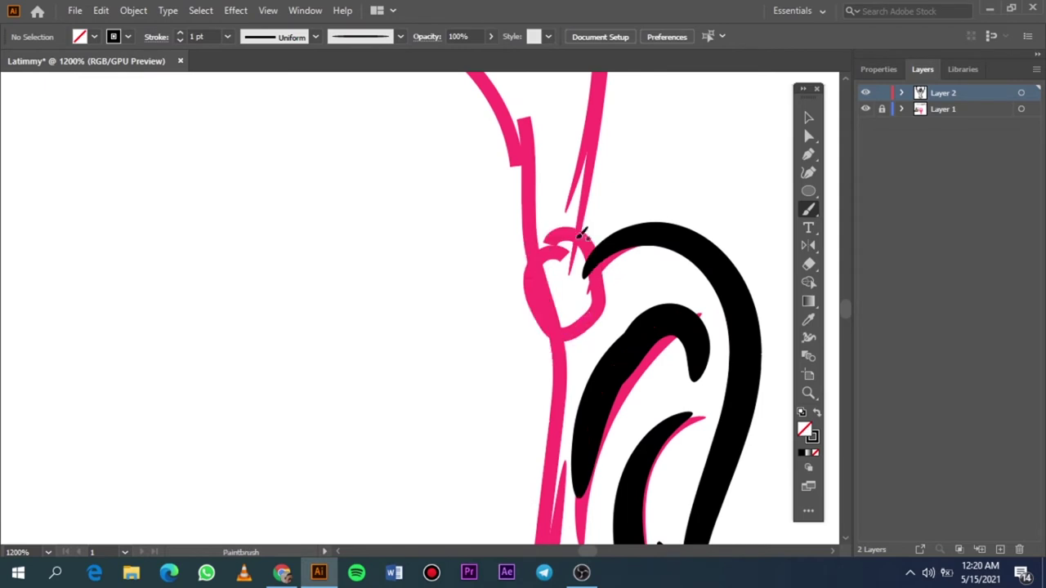
drag(599, 309, 623, 337)
Ink the outline under the left lens, the glasses frame and the nose bridge
key(ctrl+0)
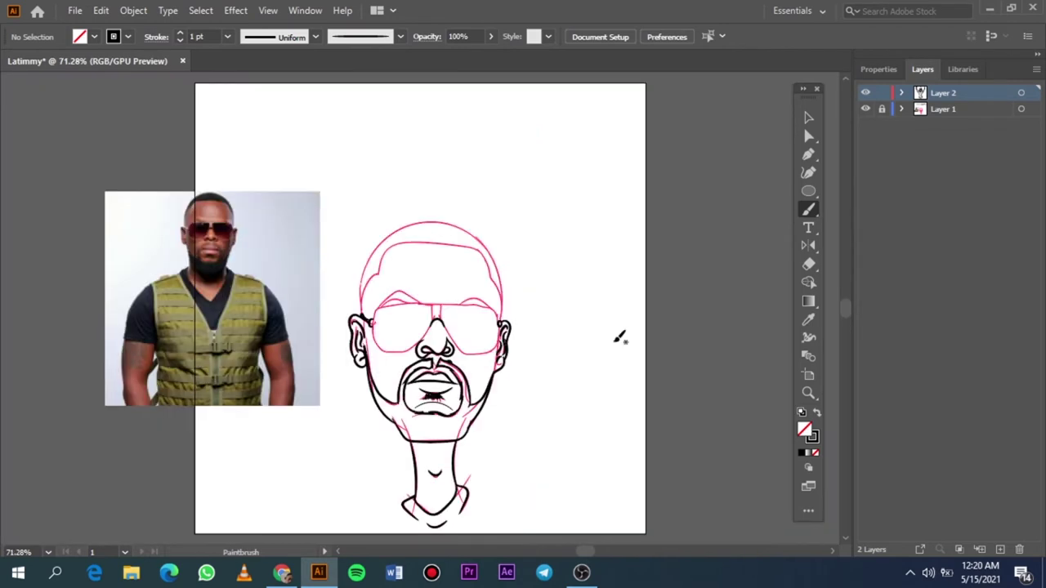
click(866, 109)
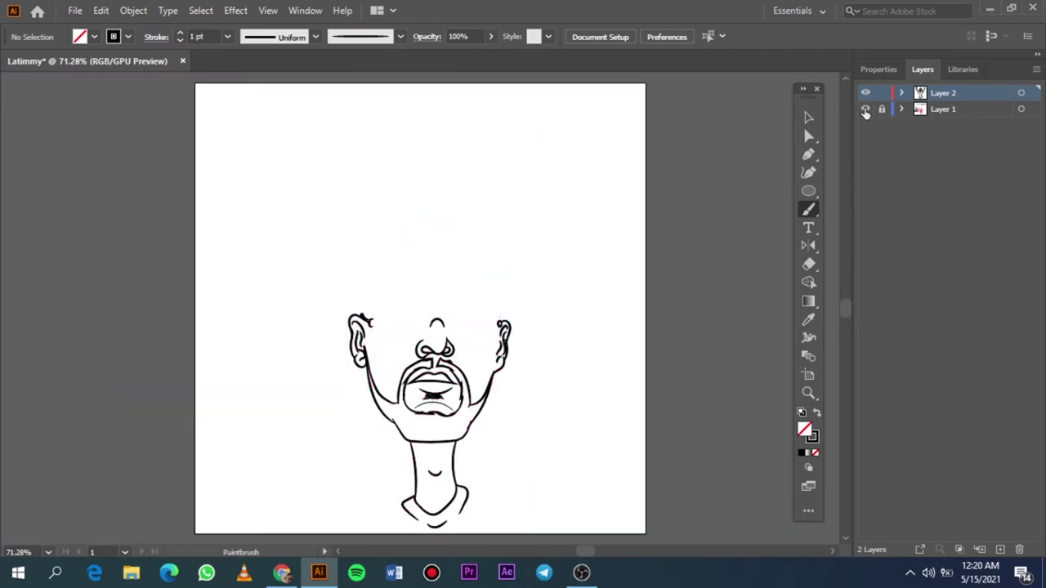
click(865, 110)
scroll(404, 345, up, 3)
scroll(479, 306, up, 2)
scroll(505, 313, up, 2)
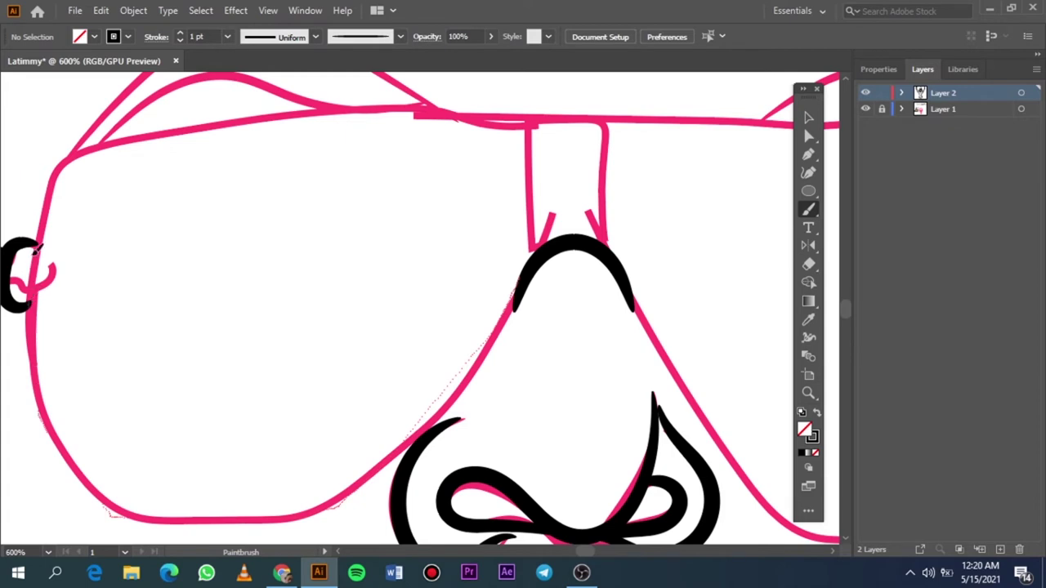
drag(36, 249, 46, 243)
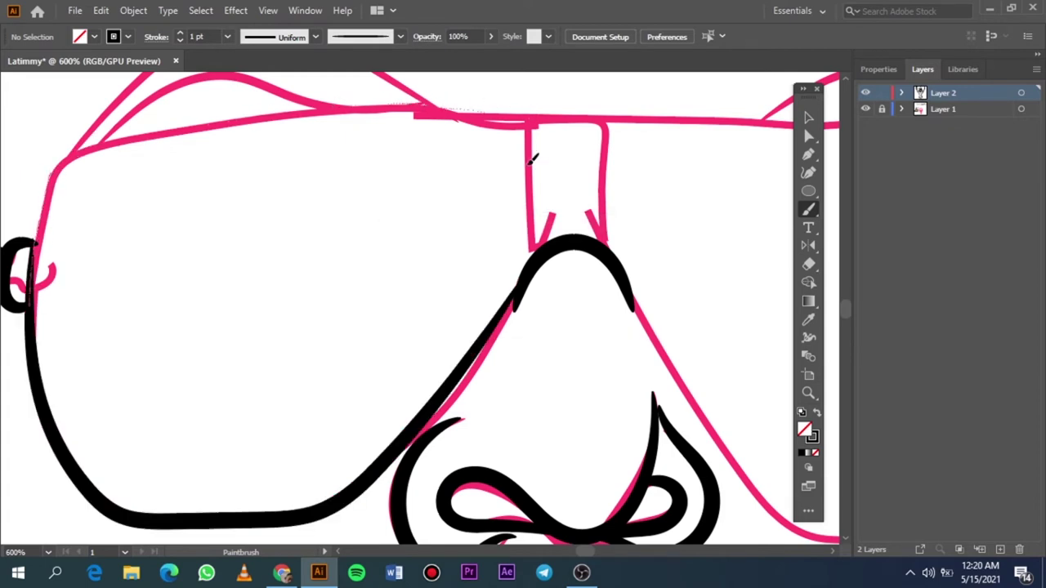
drag(538, 260, 540, 263)
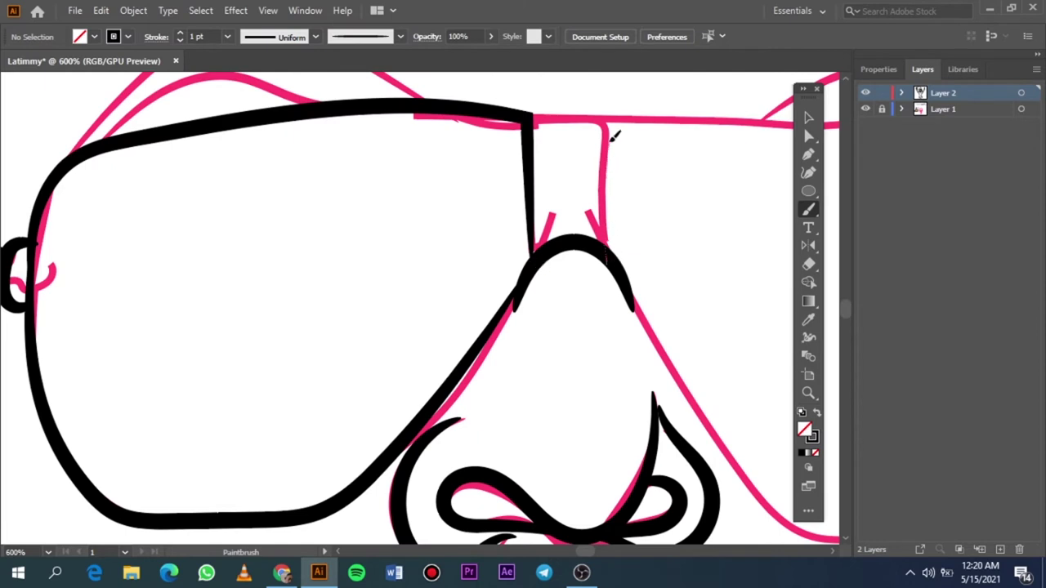
drag(567, 114, 536, 112)
Trace the nose-top arc and right lens outline, then hide Layer 1 to review the line art
scroll(542, 172, right, 5)
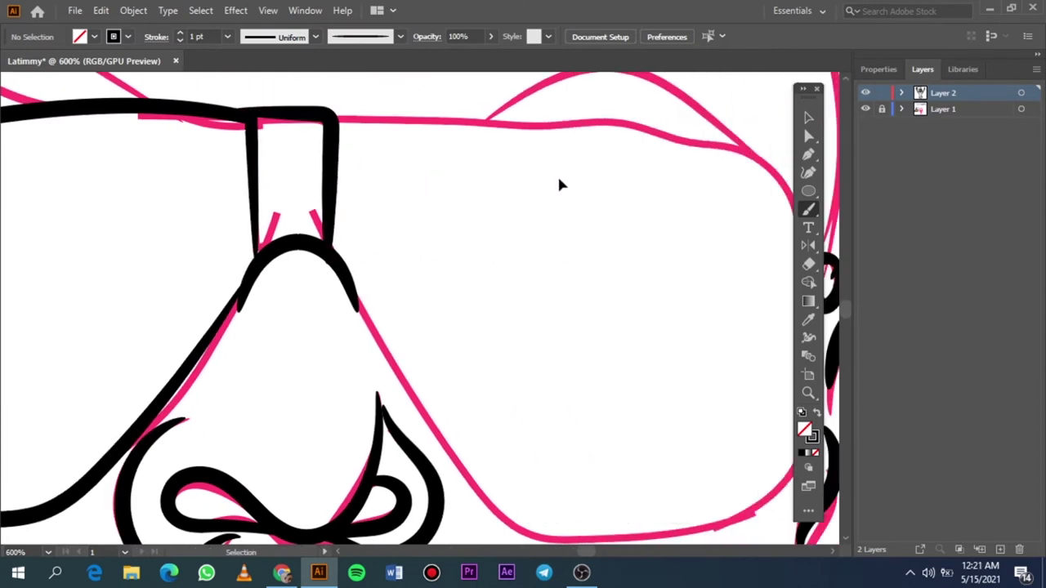
scroll(563, 179, right, 2)
drag(245, 254, 263, 309)
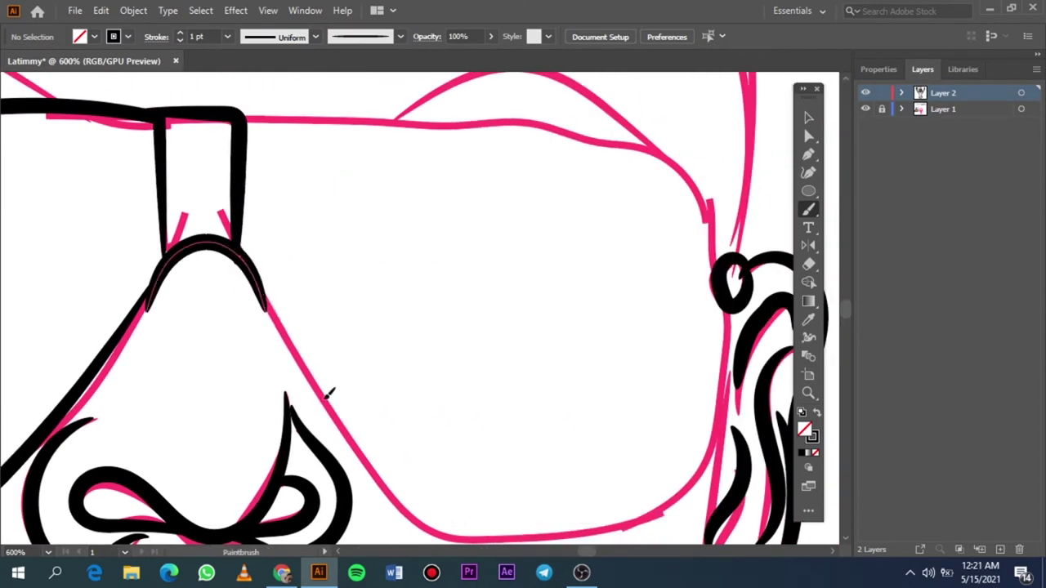
drag(326, 397, 450, 516)
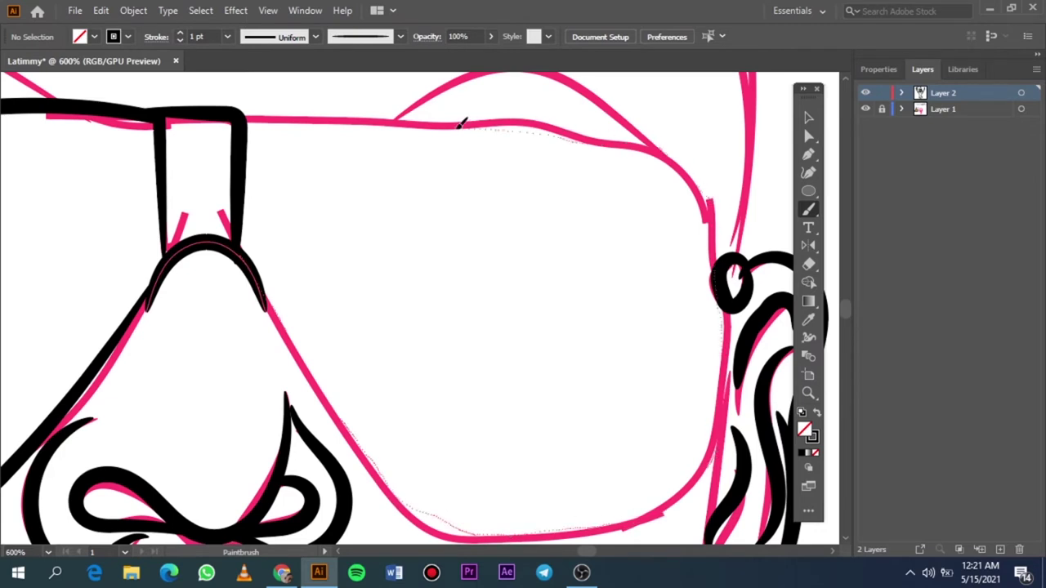
drag(188, 106, 221, 103)
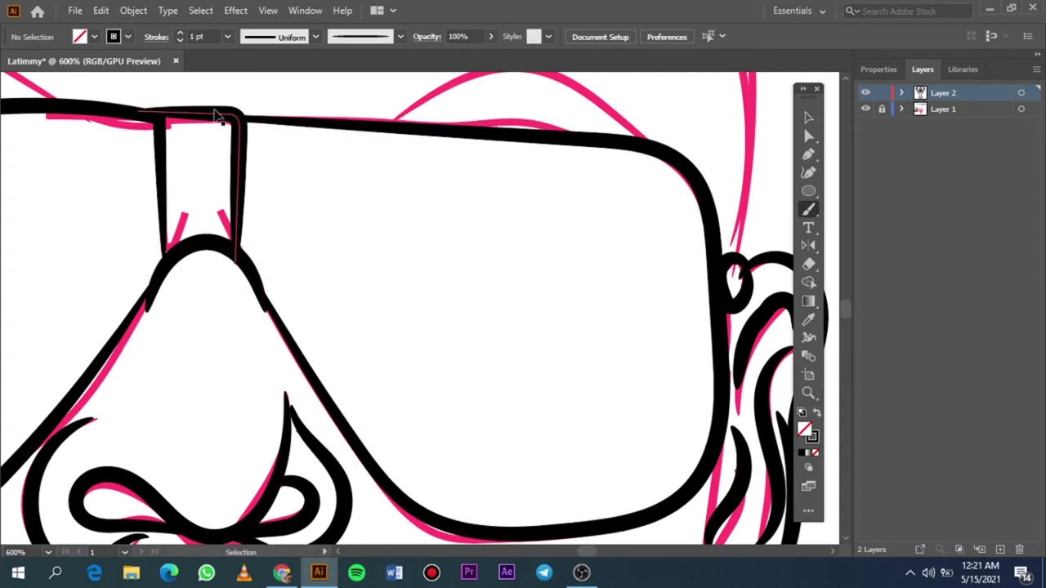
key(ctrl+0)
click(866, 110)
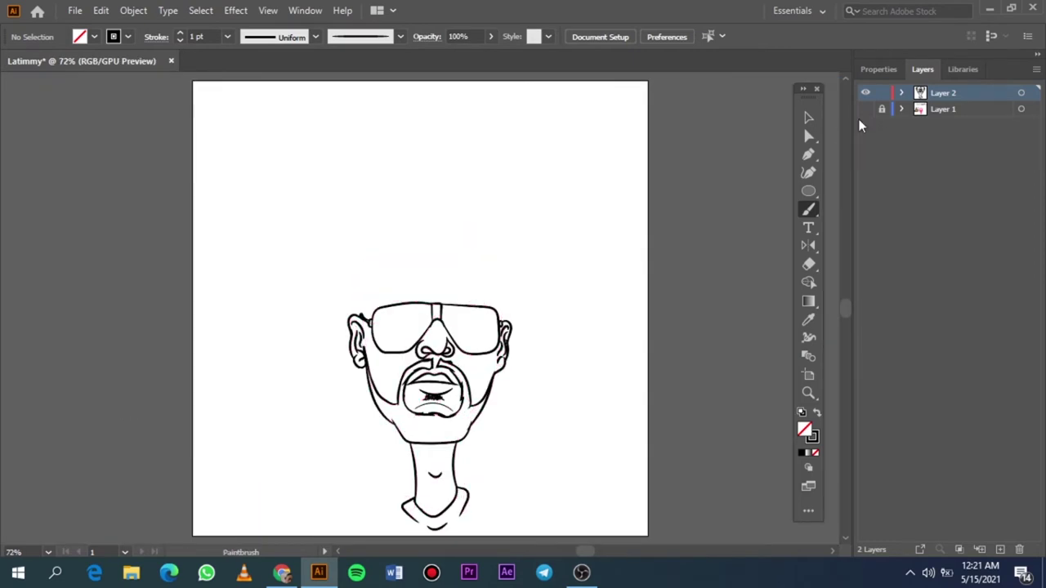
Trace black eyebrow strokes over the pink sketch above the right and left lenses
scroll(479, 304, up, 8)
click(865, 109)
drag(616, 307, 464, 225)
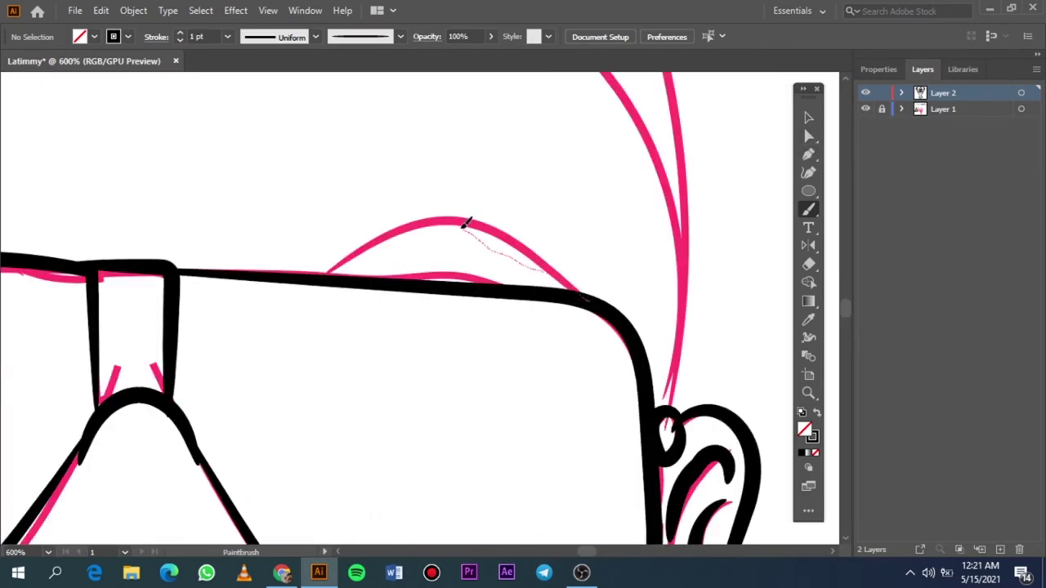
drag(344, 226, 232, 270)
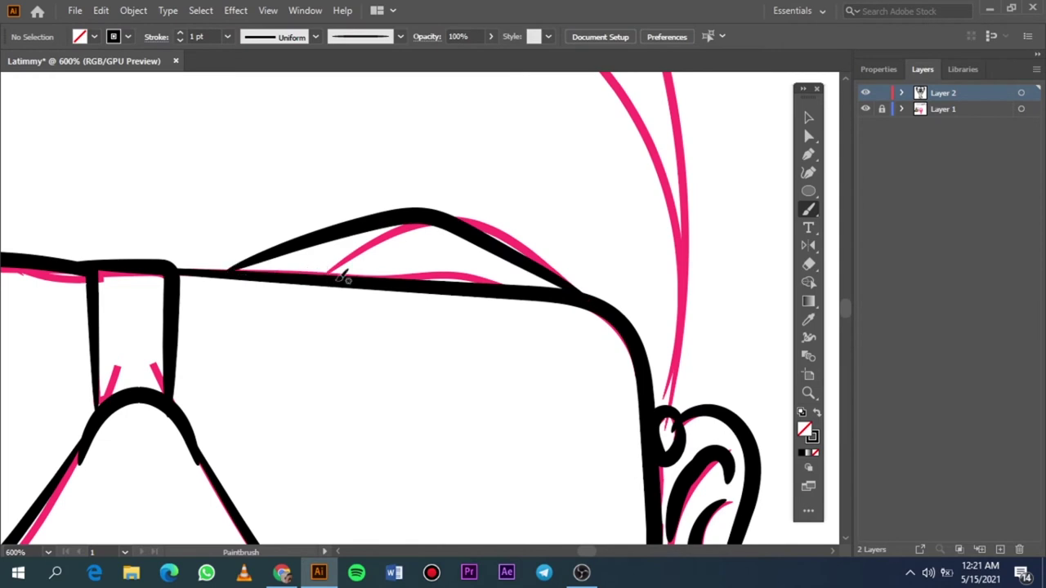
drag(342, 275, 505, 288)
scroll(425, 374, down, 5)
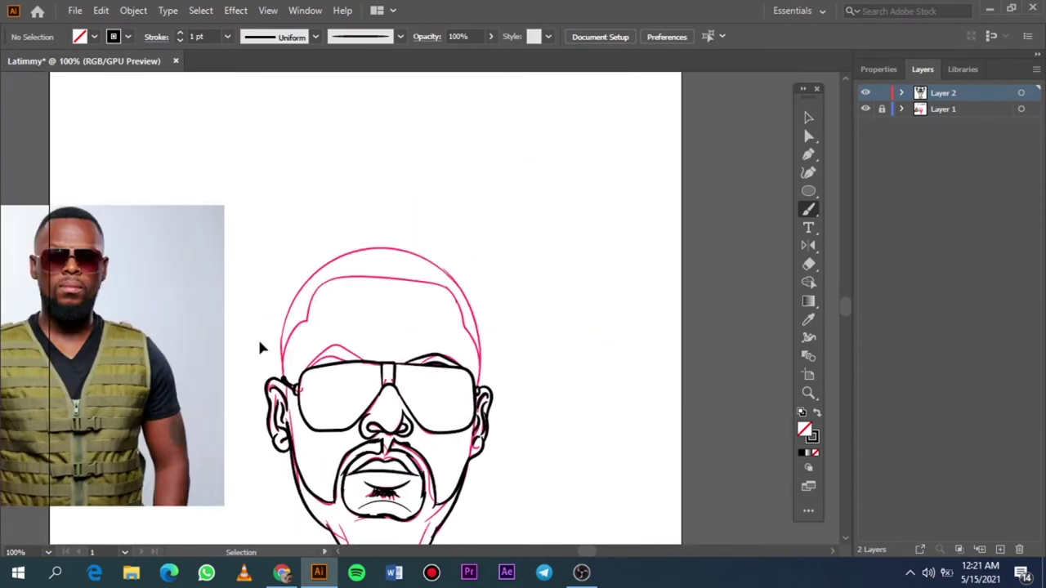
scroll(262, 345, up, 2)
scroll(345, 367, up, 3)
mouse_move(362, 305)
mouse_down()
mouse_move(497, 309)
mouse_move(395, 301)
mouse_up()
drag(264, 344, 206, 361)
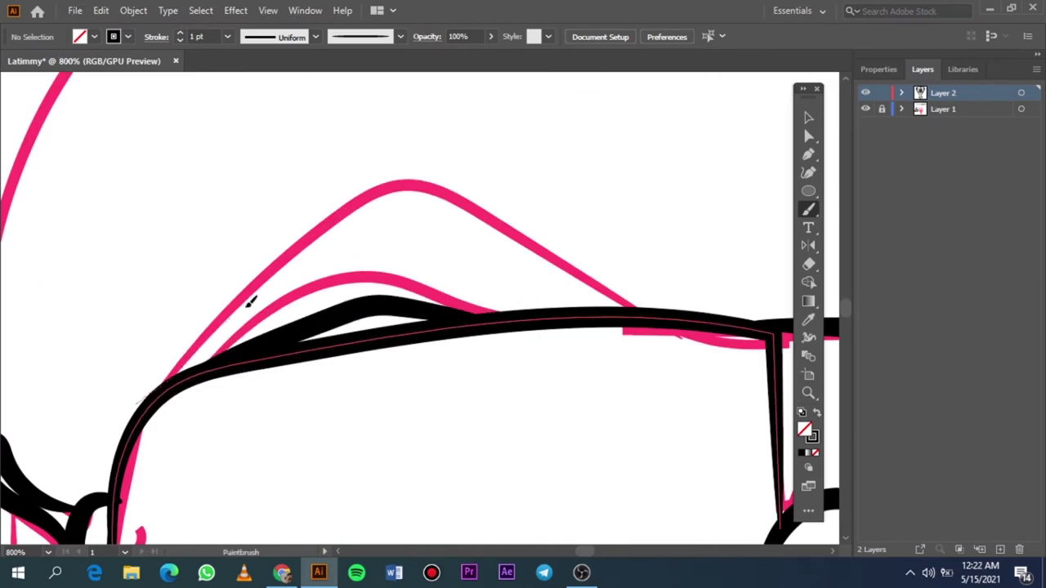
drag(619, 311, 629, 310)
Fit the artboard and toggle the reference layer off and on to check the eyebrow linework
key(ctrl+0)
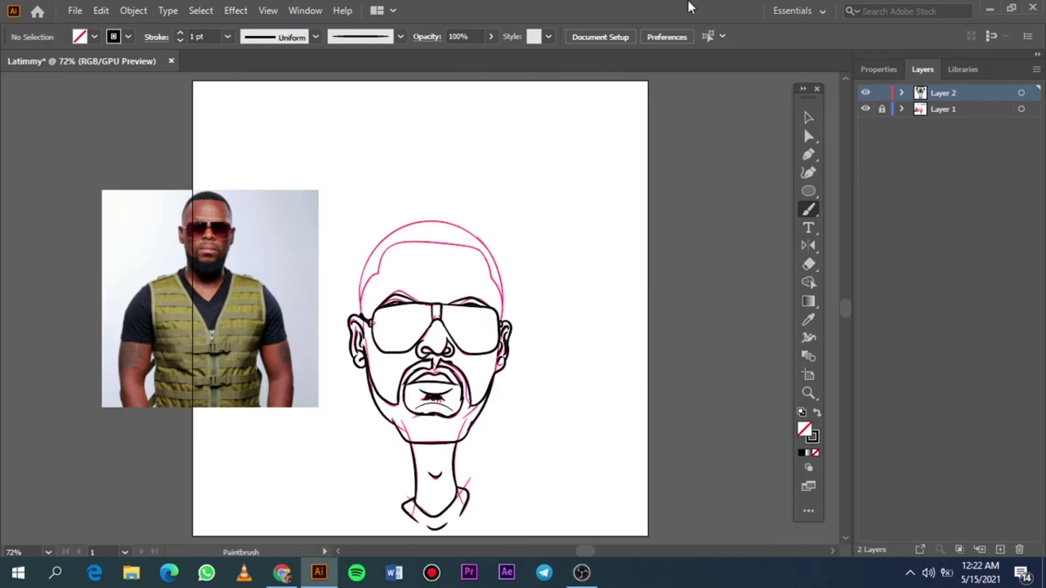
click(865, 109)
click(866, 109)
scroll(388, 290, up, 5)
click(865, 109)
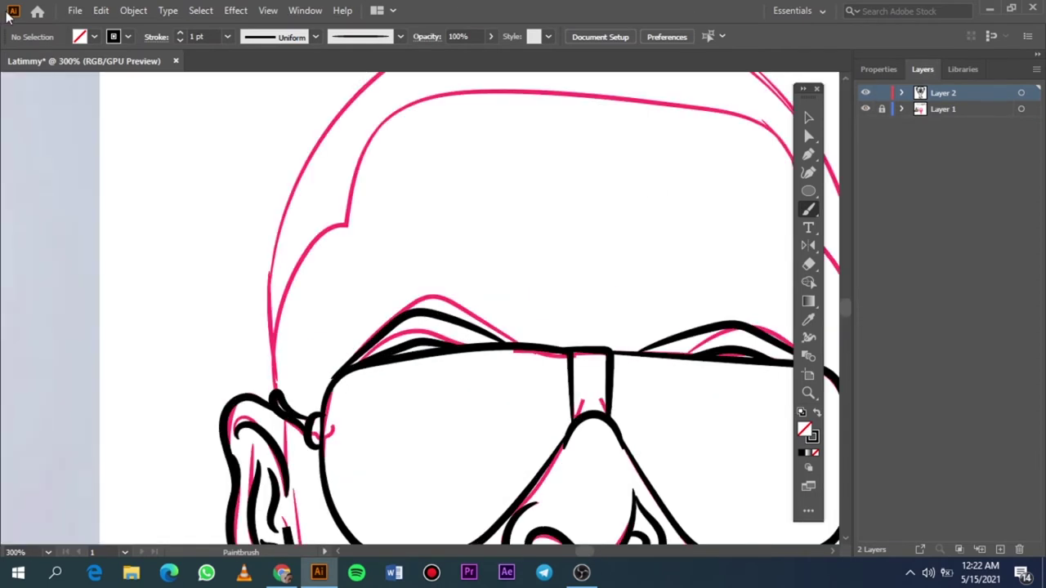
Draw a thin 0.5 pt crease above the left eyebrow and preview it without the reference
click(228, 37)
click(242, 74)
drag(490, 312, 416, 279)
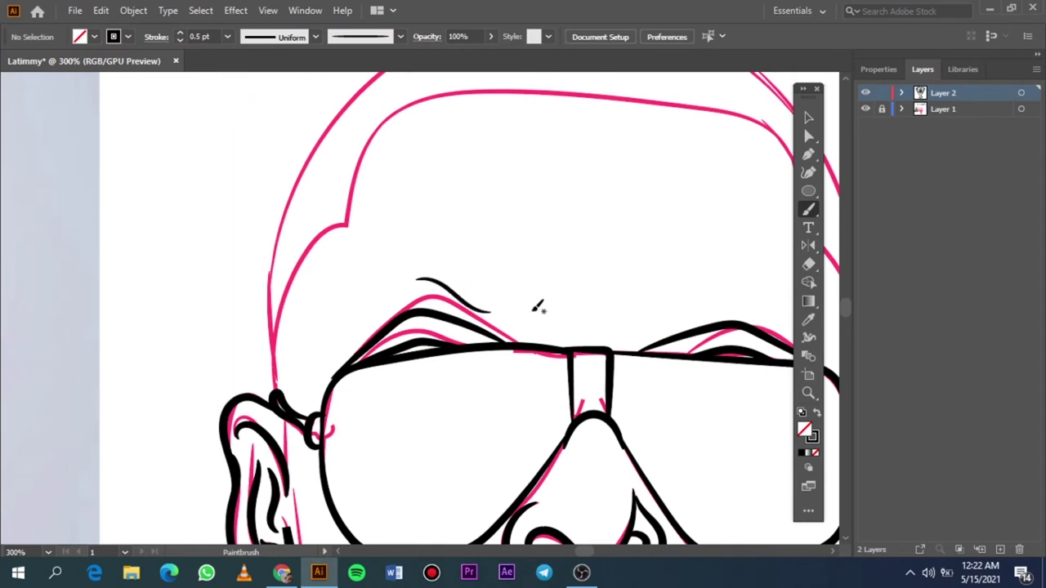
key(ctrl+0)
click(864, 111)
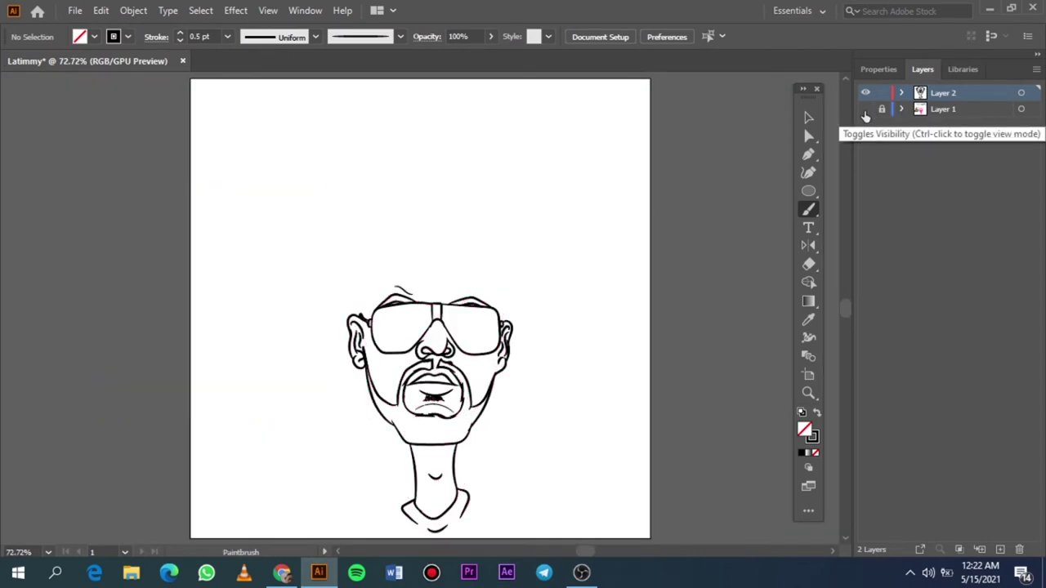
click(865, 110)
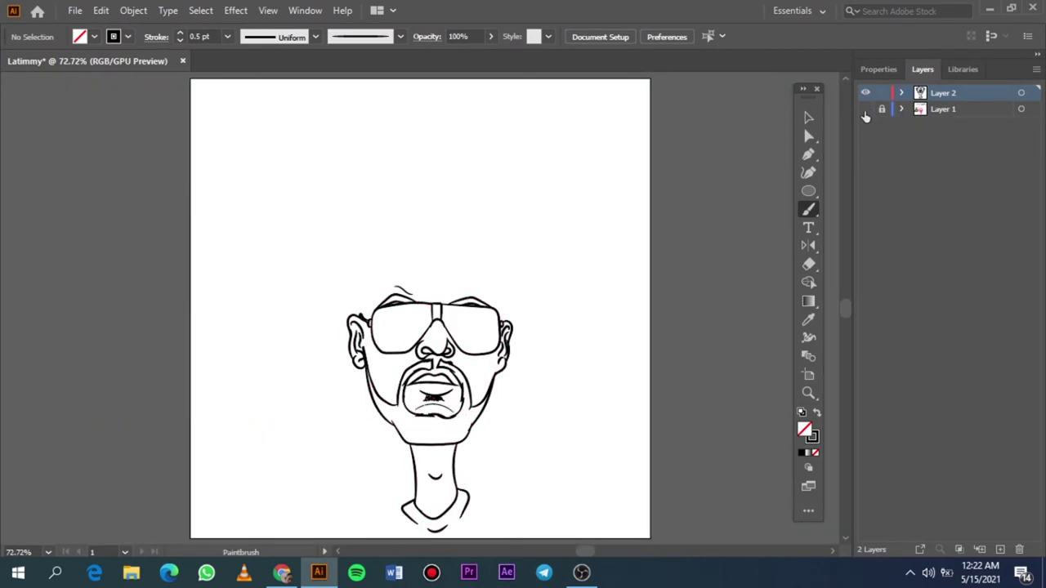
Show the reference sketch again and set up the Pencil with black fill and no stroke
click(864, 110)
scroll(444, 267, up, 3)
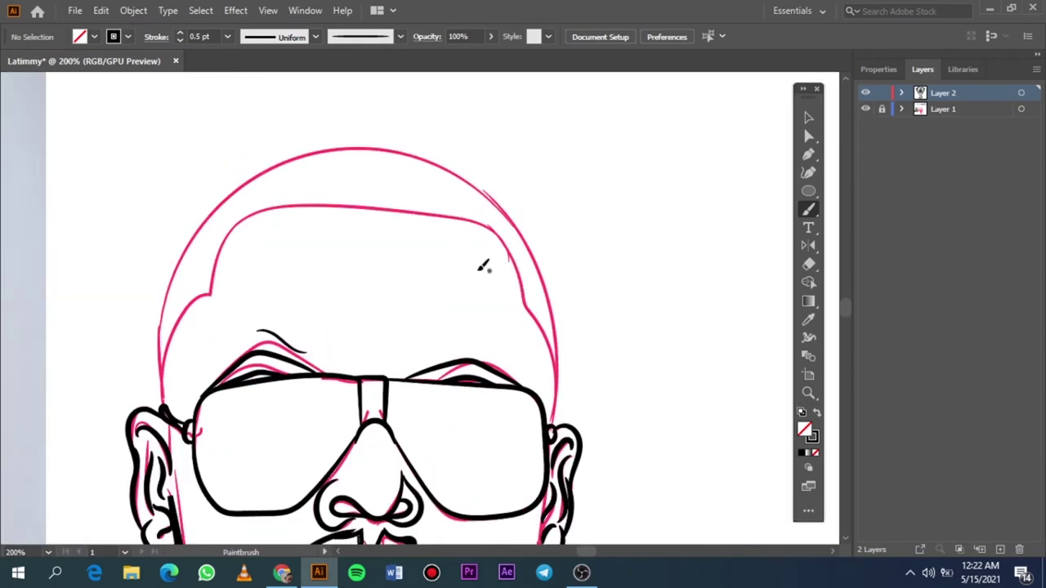
key(ctrl+0)
scroll(262, 270, up, 5)
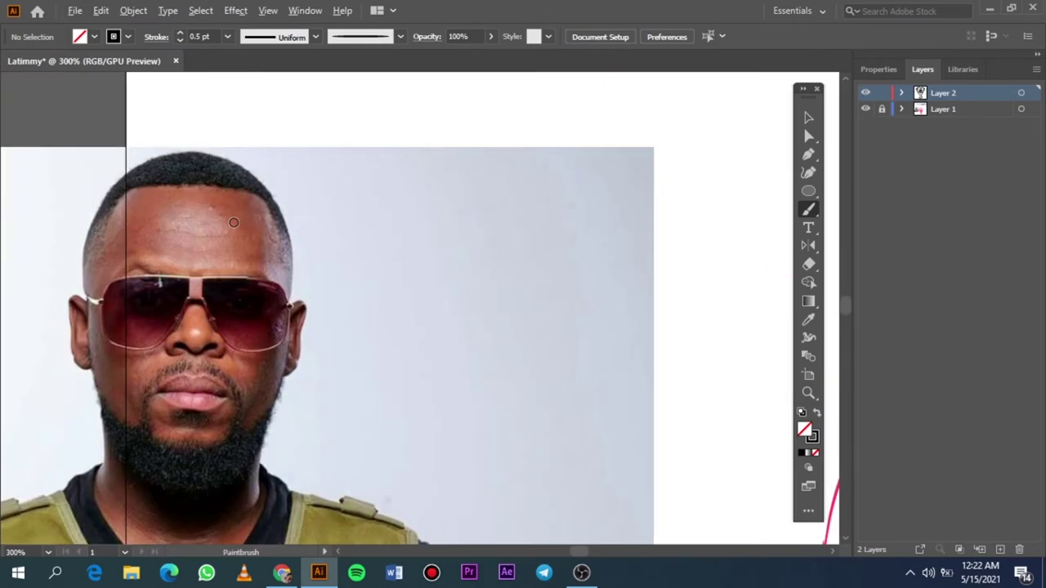
scroll(261, 269, down, 3)
scroll(467, 266, up, 2)
key(n)
key(shift+x)
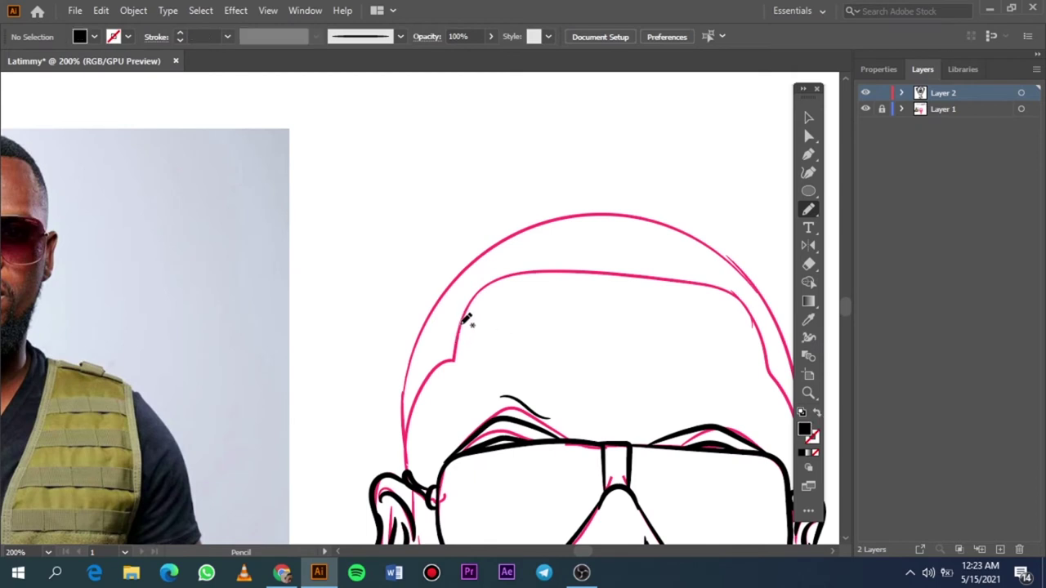
Draw the first closed black hair shapes along the pink hairline
mouse_move(444, 310)
mouse_down()
mouse_move(497, 280)
mouse_move(499, 248)
mouse_move(454, 280)
mouse_up()
scroll(452, 278, left, 5)
scroll(583, 428, up, 1)
scroll(572, 409, up, 2)
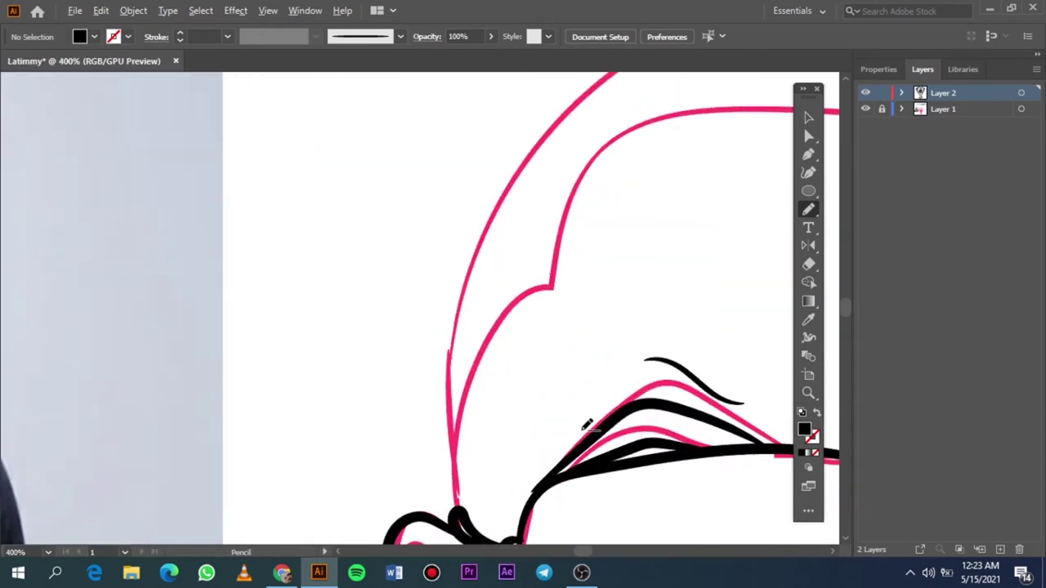
scroll(530, 457, up, 1)
drag(429, 393, 431, 182)
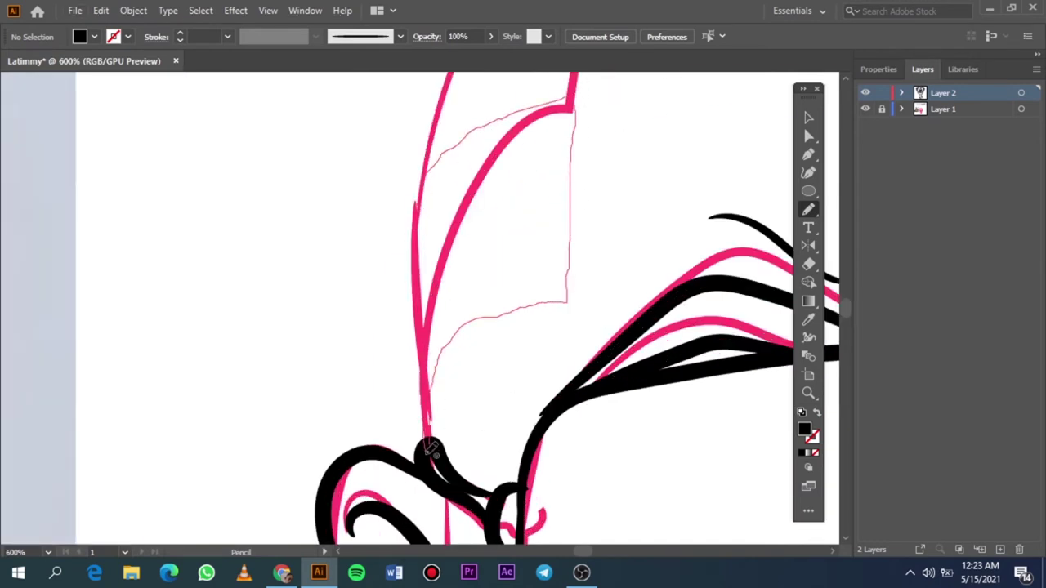
drag(422, 314, 433, 445)
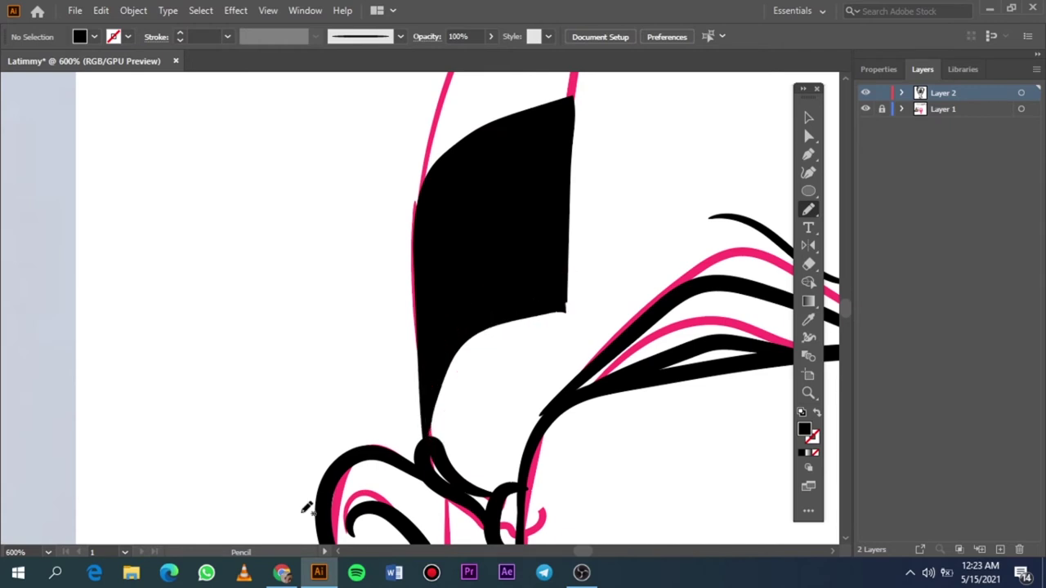
Add the next black-filled hair section along the hairline
scroll(654, 482, up, 1)
scroll(624, 283, up, 5)
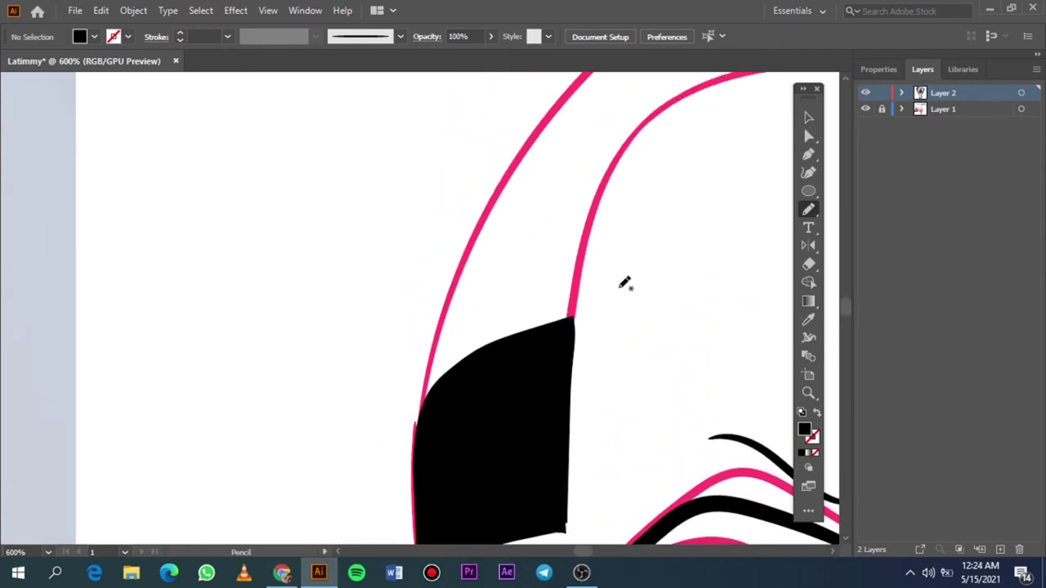
scroll(624, 283, up, 1)
scroll(625, 299, up, 1)
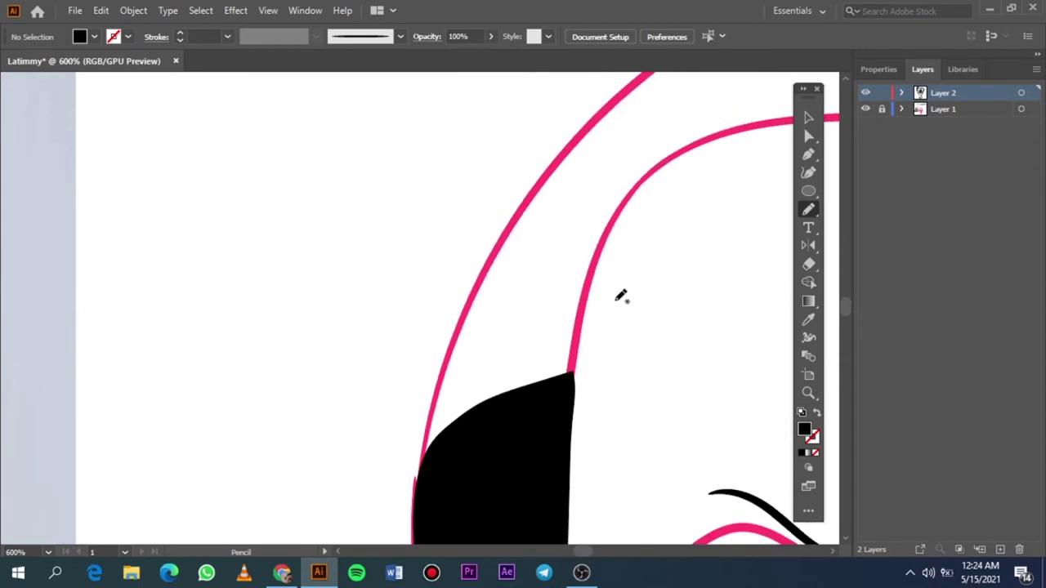
scroll(621, 296, right, 1)
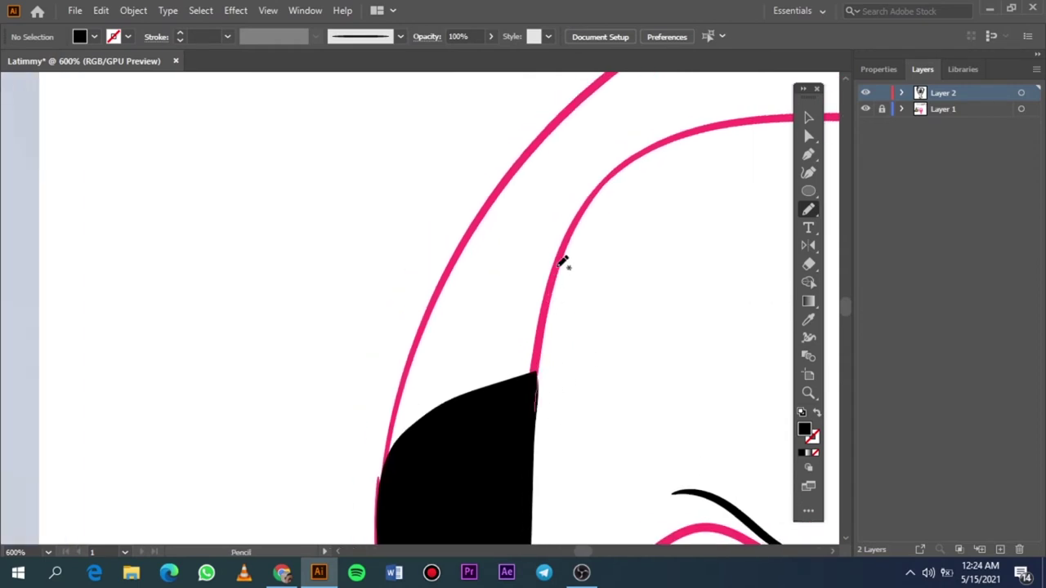
mouse_move(569, 224)
mouse_down()
mouse_move(602, 103)
mouse_move(577, 98)
mouse_up()
mouse_move(464, 238)
mouse_down()
mouse_move(387, 432)
mouse_move(458, 474)
mouse_move(539, 411)
mouse_up()
Fill more black hair shapes down the left edge of the head
scroll(540, 411, down, 5)
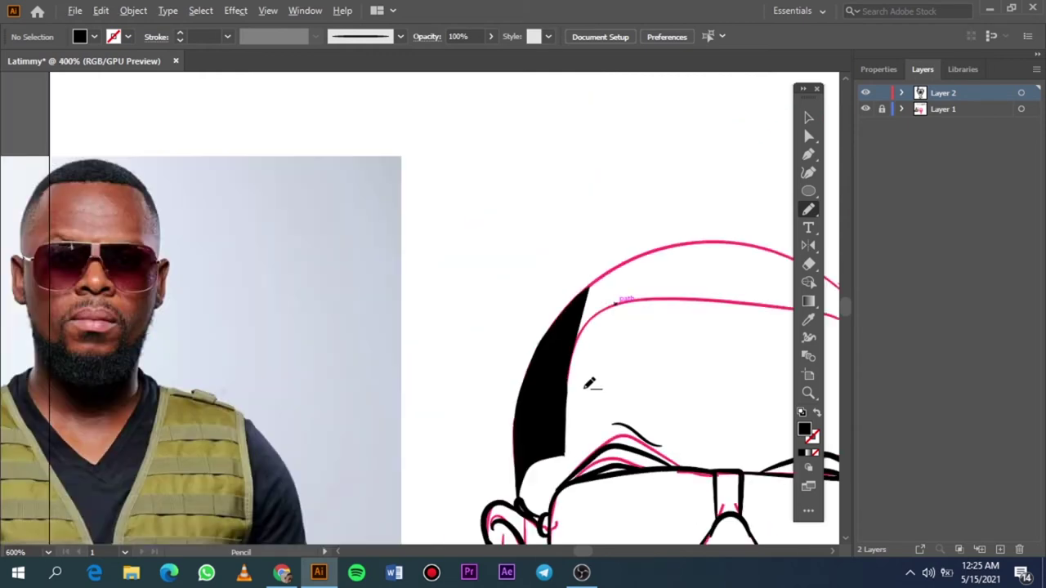
scroll(599, 392, up, 5)
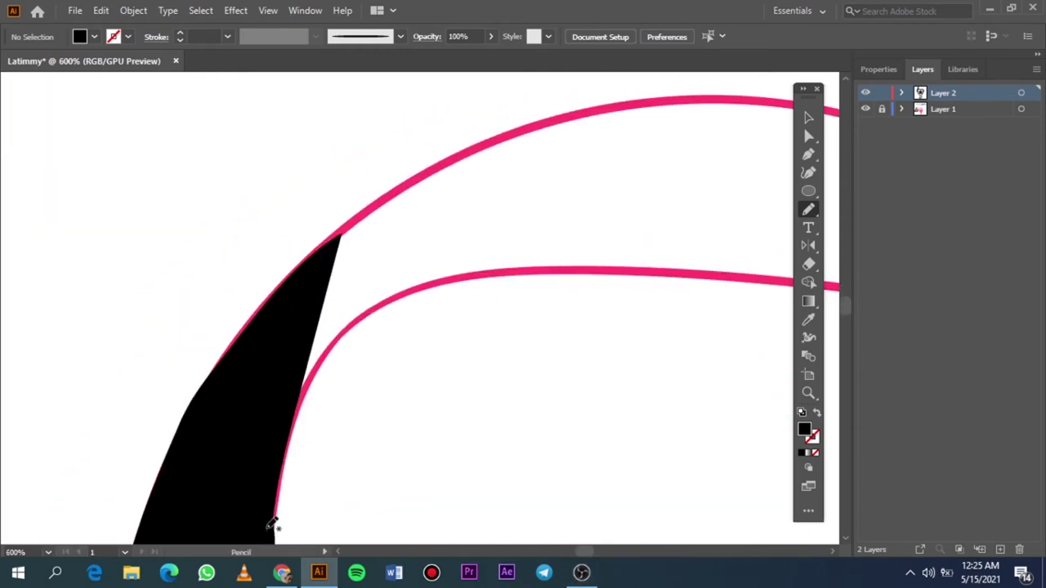
mouse_move(272, 524)
mouse_down()
mouse_move(297, 413)
mouse_move(344, 319)
mouse_move(427, 283)
mouse_move(426, 181)
mouse_up()
mouse_move(341, 235)
mouse_down()
mouse_move(272, 508)
mouse_move(308, 321)
mouse_up()
scroll(311, 441, down, 2)
mouse_move(329, 248)
mouse_down()
mouse_move(273, 438)
mouse_move(273, 493)
mouse_up()
scroll(373, 330, down, 2)
scroll(490, 327, right, 3)
Check progress without the reference, then extend the black hair along the top curve
key(ctrl+0)
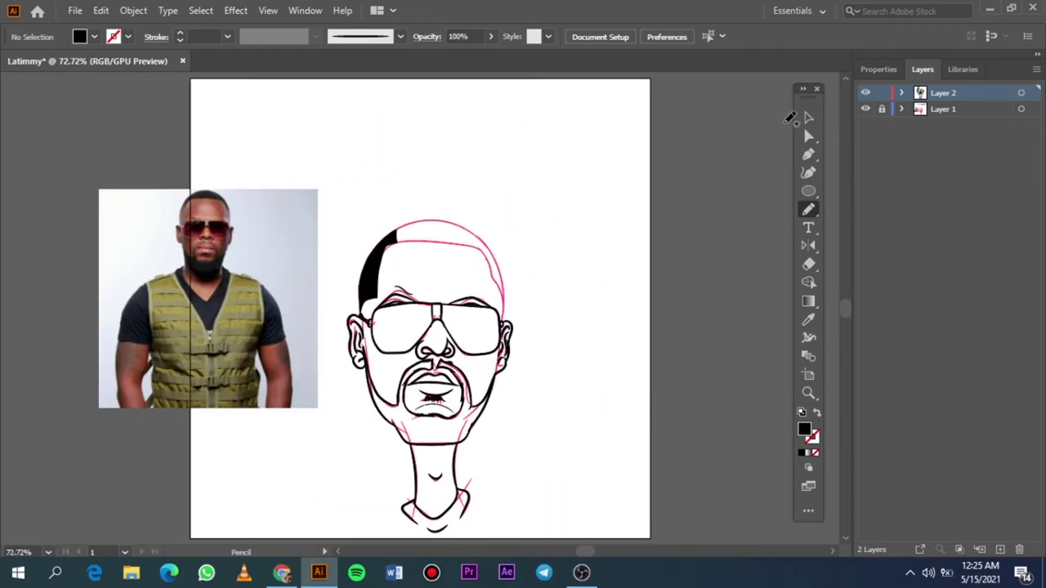
click(866, 109)
click(866, 109)
scroll(409, 229, up, 4)
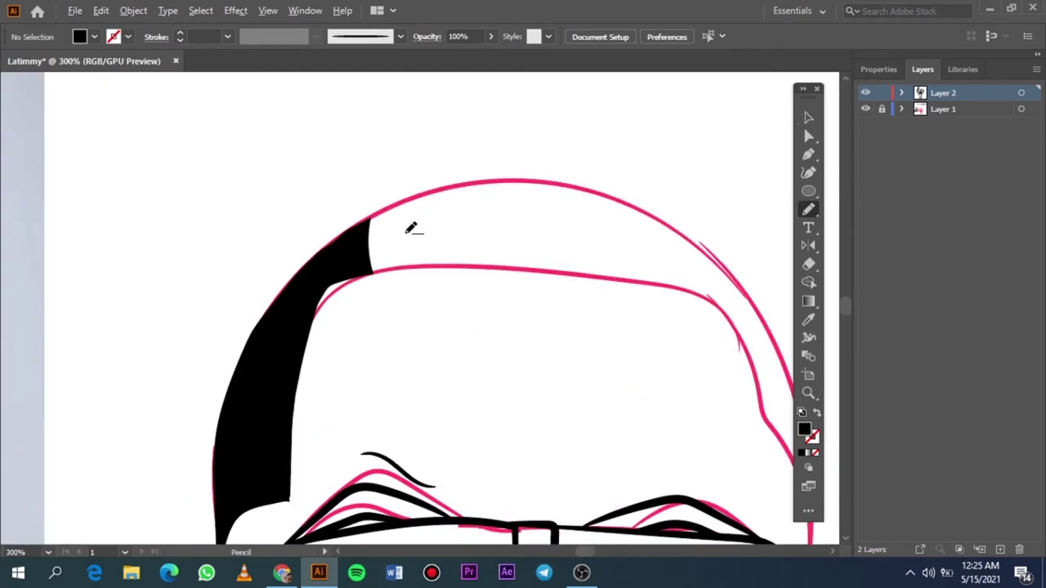
scroll(404, 242, up, 2)
scroll(406, 244, left, 2)
mouse_move(211, 262)
mouse_down()
mouse_move(167, 294)
mouse_move(221, 241)
mouse_move(327, 168)
mouse_move(466, 131)
mouse_up()
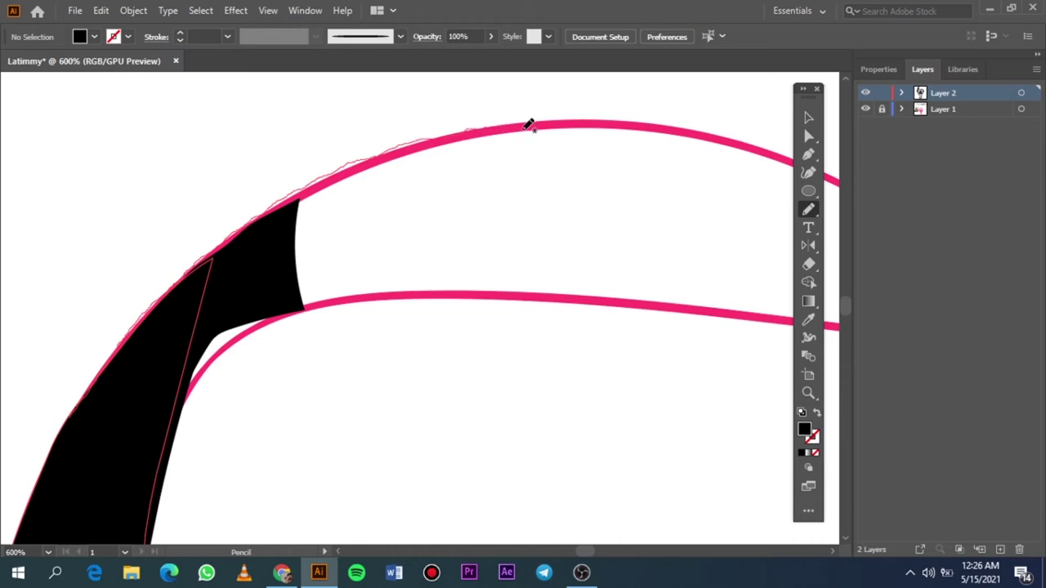
mouse_move(528, 124)
mouse_down()
mouse_move(528, 293)
mouse_move(306, 303)
mouse_move(117, 415)
mouse_move(77, 419)
mouse_up()
Fill further black hair sections between the sketch curves across the crown
scroll(372, 332, right, 5)
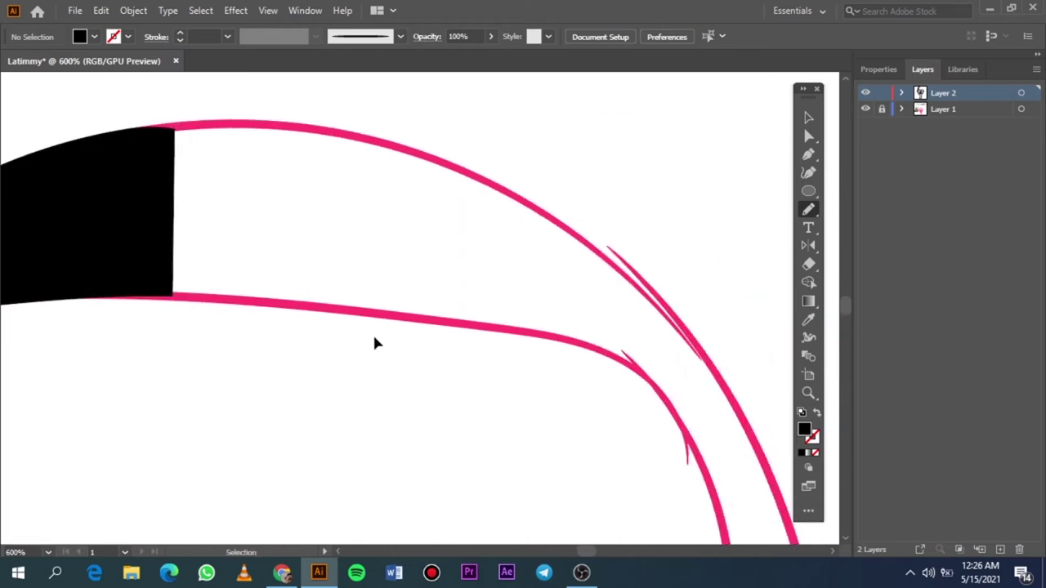
mouse_move(560, 335)
mouse_down()
mouse_move(639, 308)
mouse_move(602, 240)
mouse_move(530, 191)
mouse_move(443, 157)
mouse_up()
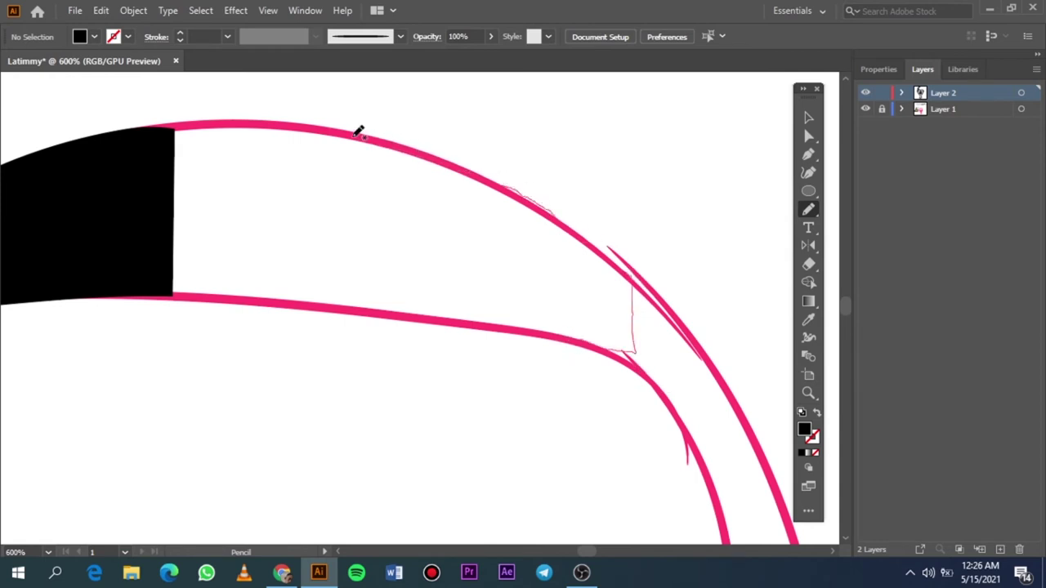
mouse_move(193, 119)
mouse_down()
mouse_move(135, 201)
mouse_move(128, 275)
mouse_move(144, 294)
mouse_up()
drag(277, 308, 366, 311)
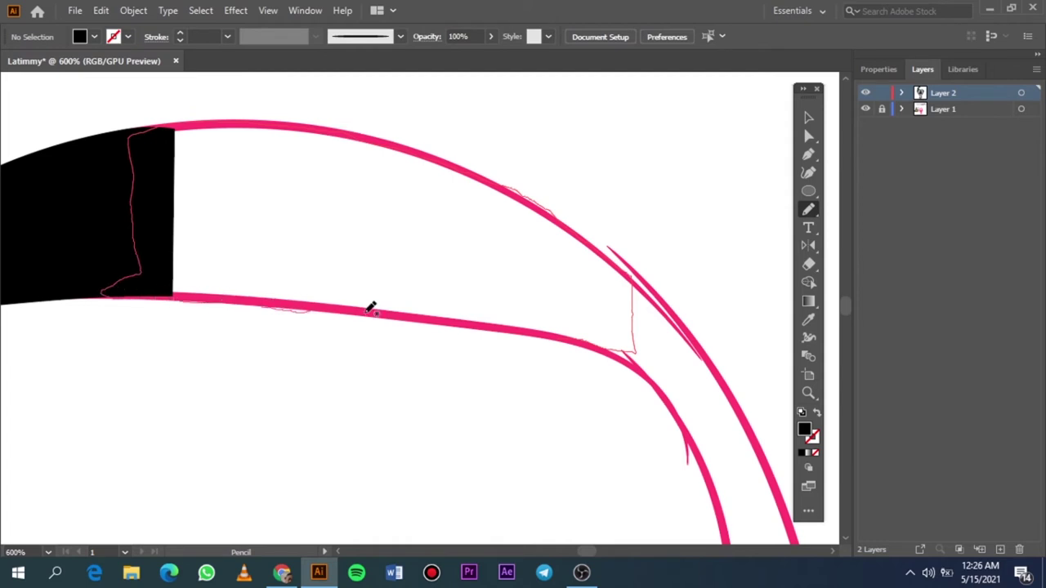
mouse_move(429, 317)
mouse_down()
mouse_move(551, 341)
mouse_move(639, 315)
mouse_up()
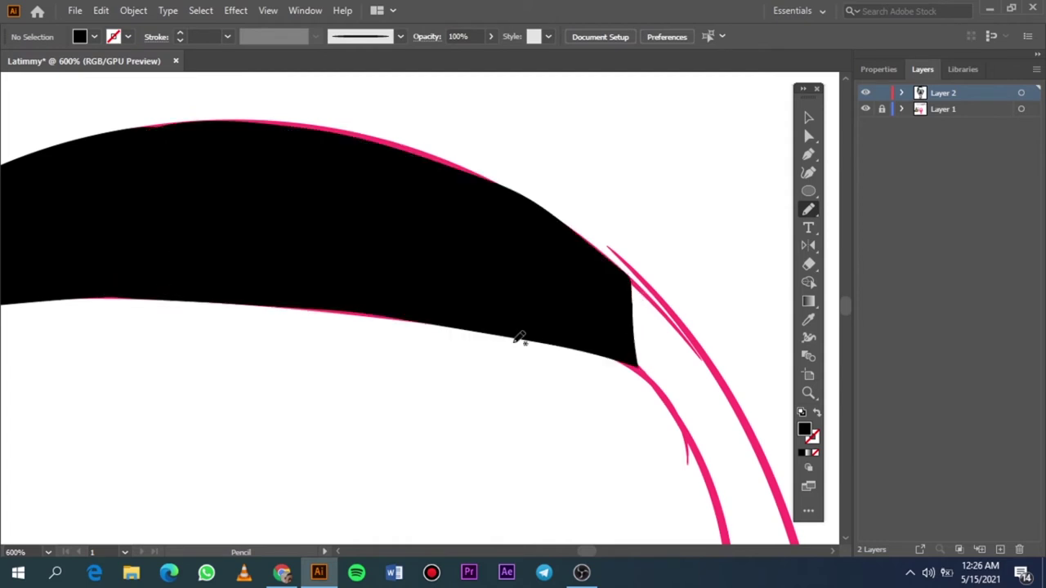
mouse_move(527, 198)
mouse_down()
mouse_move(448, 152)
mouse_move(374, 131)
mouse_move(229, 111)
mouse_move(156, 123)
mouse_move(527, 205)
mouse_move(525, 226)
mouse_up()
Fill the hair section down the right side of the hairline with black
alt+scroll(525, 266, down, 3)
alt+scroll(478, 323, up, 3)
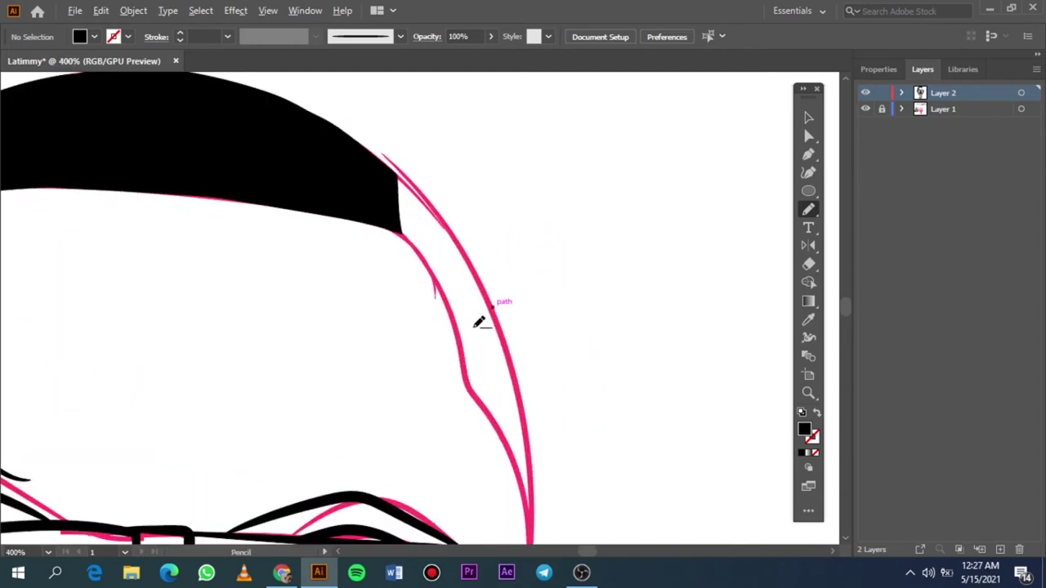
drag(404, 219, 460, 386)
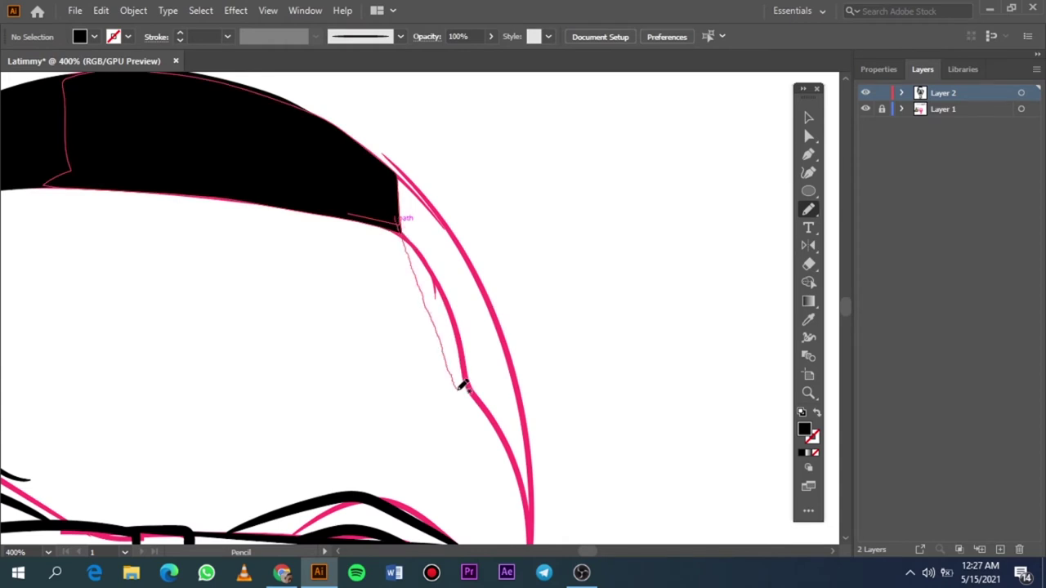
mouse_move(511, 339)
mouse_down()
mouse_move(450, 215)
mouse_move(409, 168)
mouse_move(403, 222)
mouse_up()
Fill the right sideburn down toward the ear with solid black
key(ctrl+0)
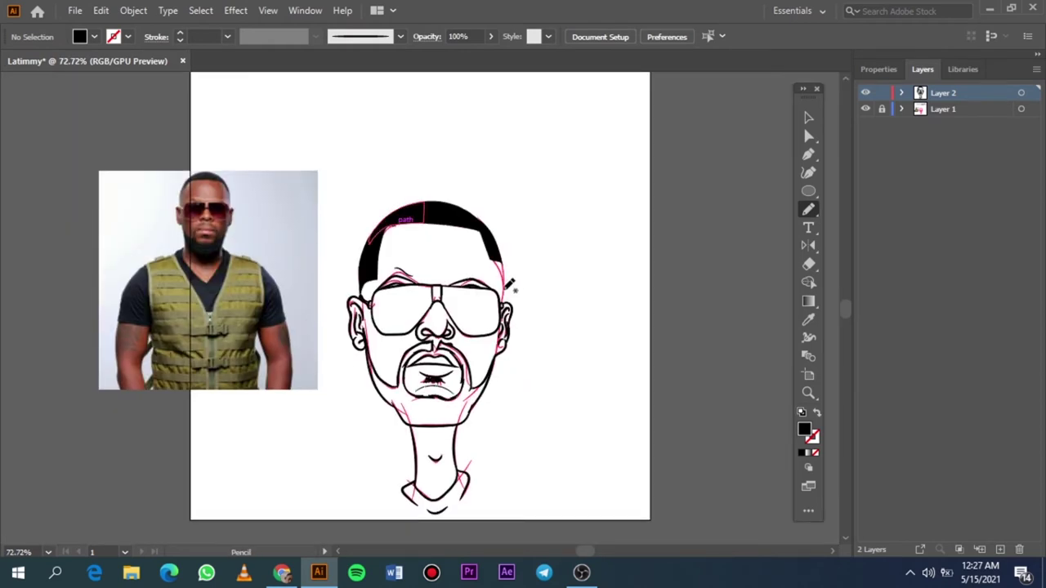
alt+scroll(509, 281, up, 5)
scroll(490, 269, up, 2)
mouse_move(434, 197)
mouse_down()
mouse_move(486, 280)
mouse_move(496, 423)
mouse_up()
mouse_move(507, 370)
mouse_down()
mouse_move(509, 227)
mouse_move(466, 154)
mouse_move(432, 198)
mouse_up()
key(ctrl+0)
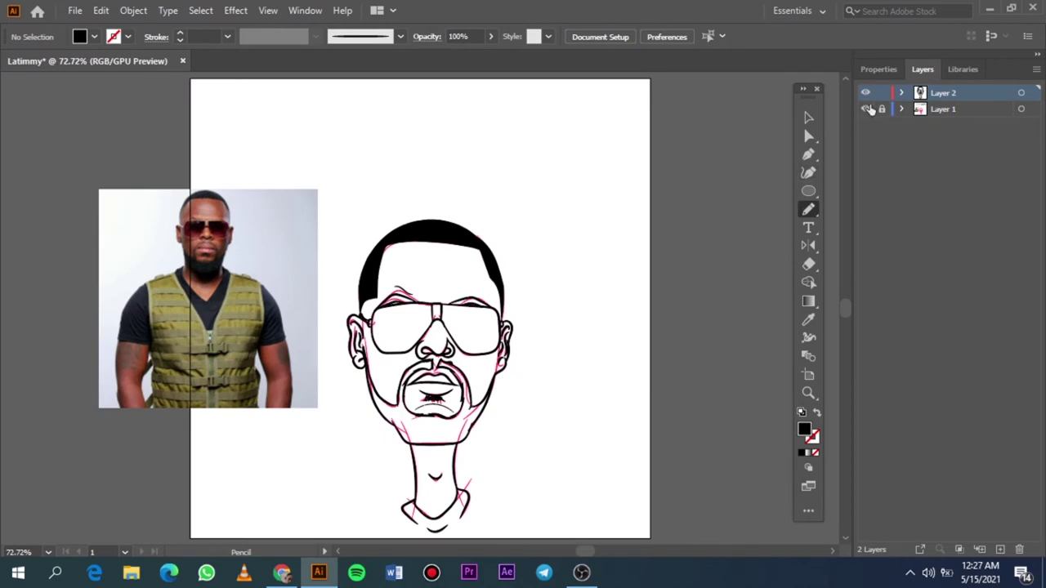
Hide the reference layer and fill both eyebrows with black pencil shapes
click(867, 110)
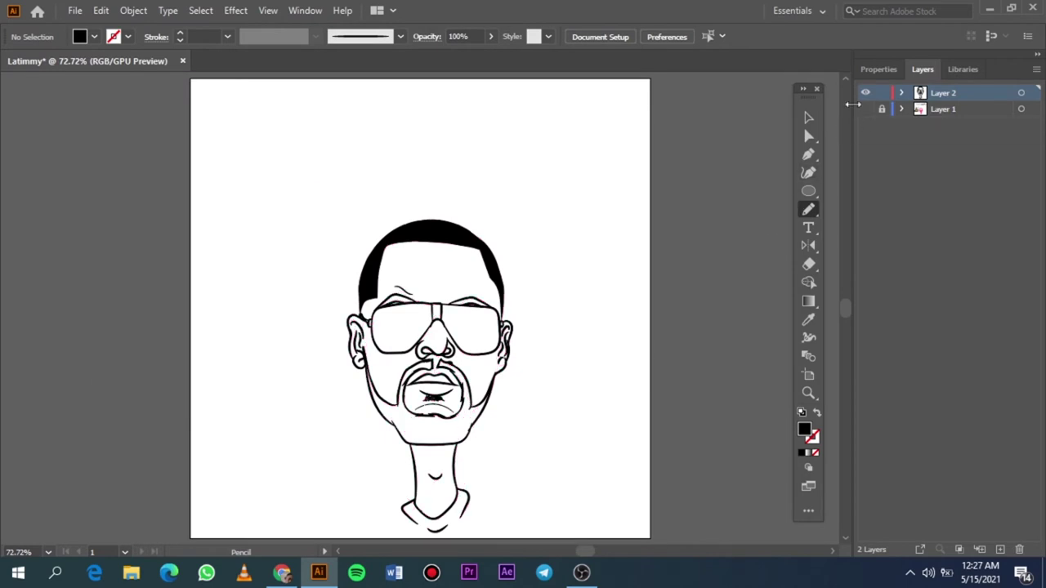
scroll(409, 300, up, 7)
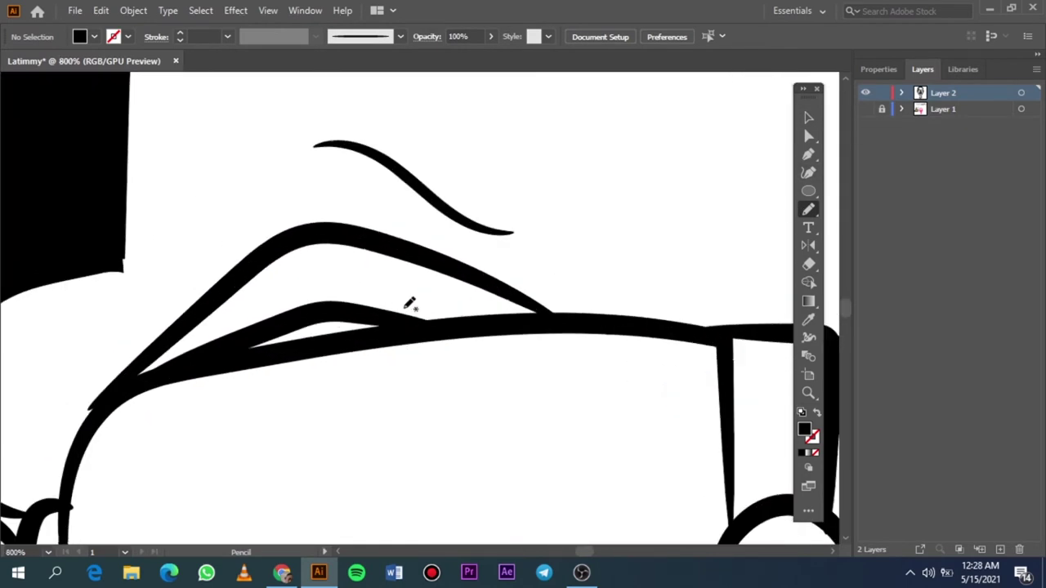
mouse_move(246, 278)
mouse_down()
mouse_move(106, 399)
mouse_move(576, 315)
mouse_move(560, 292)
mouse_move(427, 240)
mouse_move(260, 266)
mouse_move(245, 278)
mouse_up()
scroll(558, 279, right, 5)
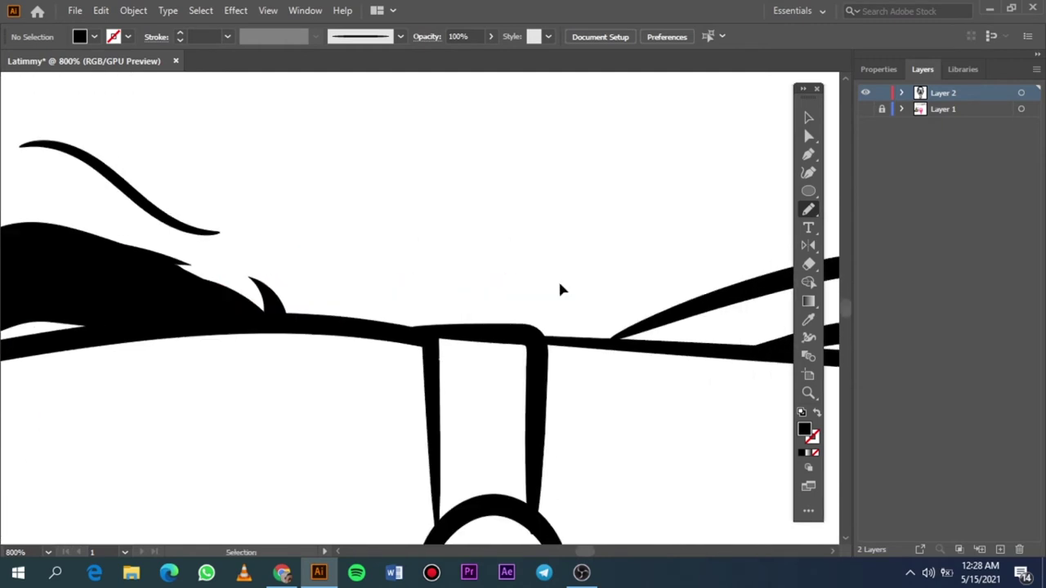
scroll(558, 279, right, 6)
mouse_move(706, 378)
mouse_down()
mouse_move(561, 299)
mouse_move(227, 341)
mouse_move(264, 296)
mouse_move(380, 269)
mouse_move(556, 285)
mouse_move(650, 319)
mouse_move(705, 373)
mouse_move(425, 338)
mouse_move(226, 341)
mouse_up()
key(ctrl+0)
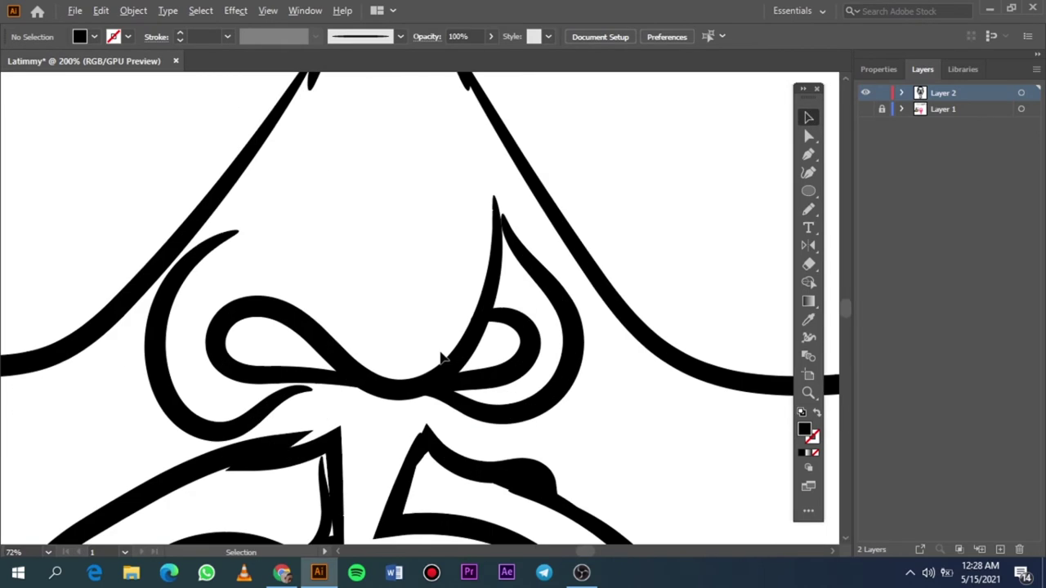
Fill the nostril openings solid black, closing any remaining white holes
scroll(445, 360, up, 8)
mouse_move(490, 287)
mouse_down()
mouse_move(520, 289)
mouse_move(509, 378)
mouse_move(486, 323)
mouse_move(541, 335)
mouse_move(539, 325)
mouse_up()
drag(310, 369, 338, 397)
drag(191, 292, 339, 397)
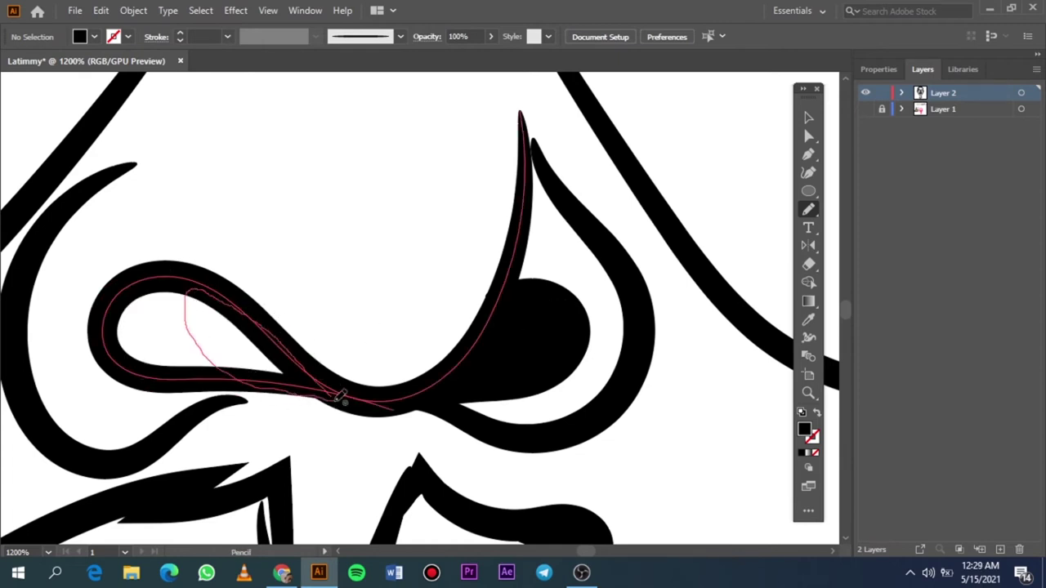
mouse_move(157, 280)
mouse_down()
mouse_move(164, 354)
mouse_move(204, 287)
mouse_move(163, 326)
mouse_up()
scroll(270, 343, up, 5)
scroll(299, 338, down, 5)
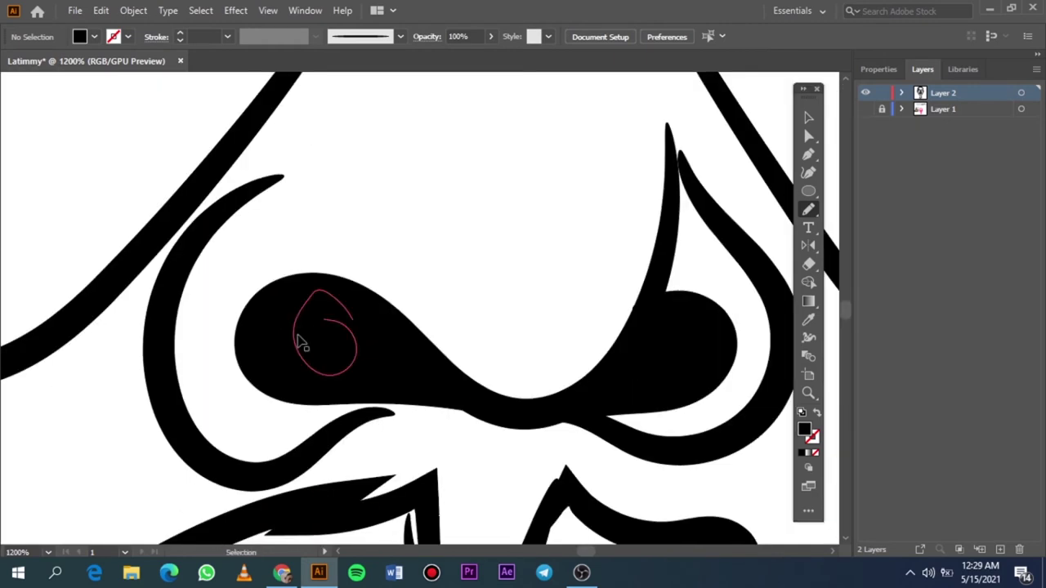
key(ctrl+0)
key(v)
scroll(594, 191, down, 1)
Expand the appearance of all the line art and duplicate the line-art layer
drag(604, 204, 334, 514)
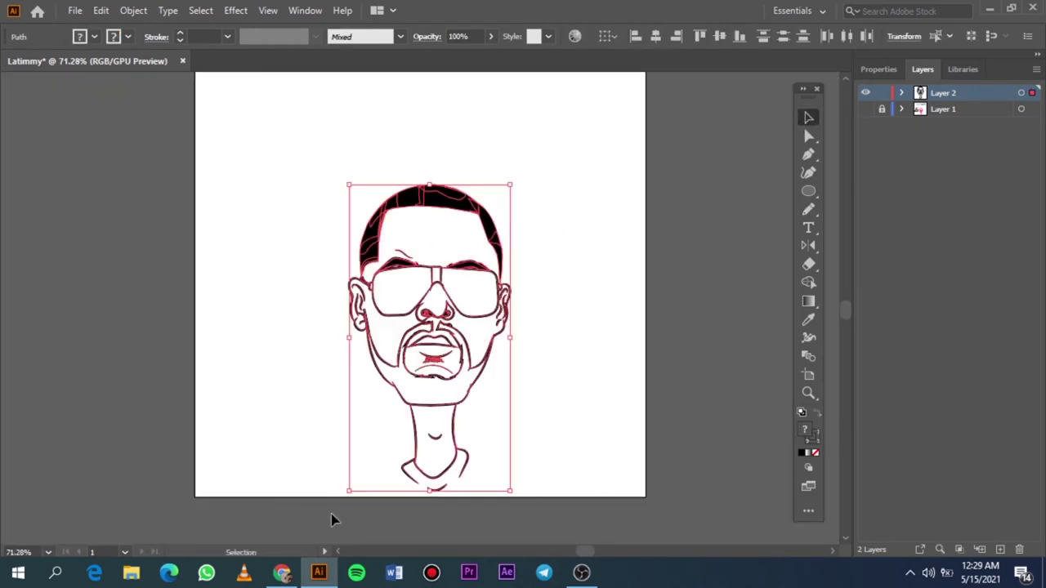
click(134, 10)
click(220, 203)
click(878, 69)
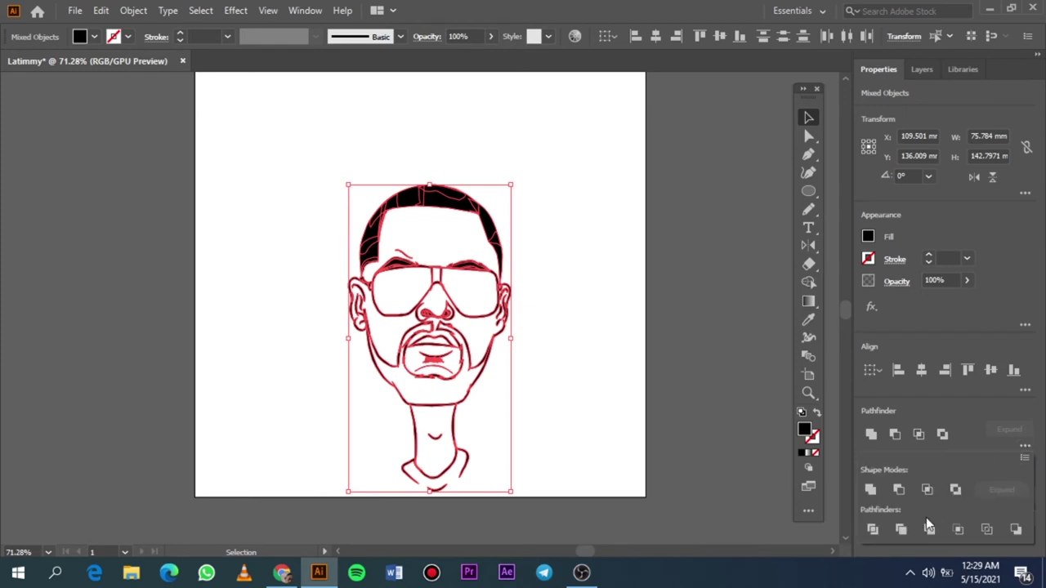
click(623, 368)
click(921, 69)
click(865, 109)
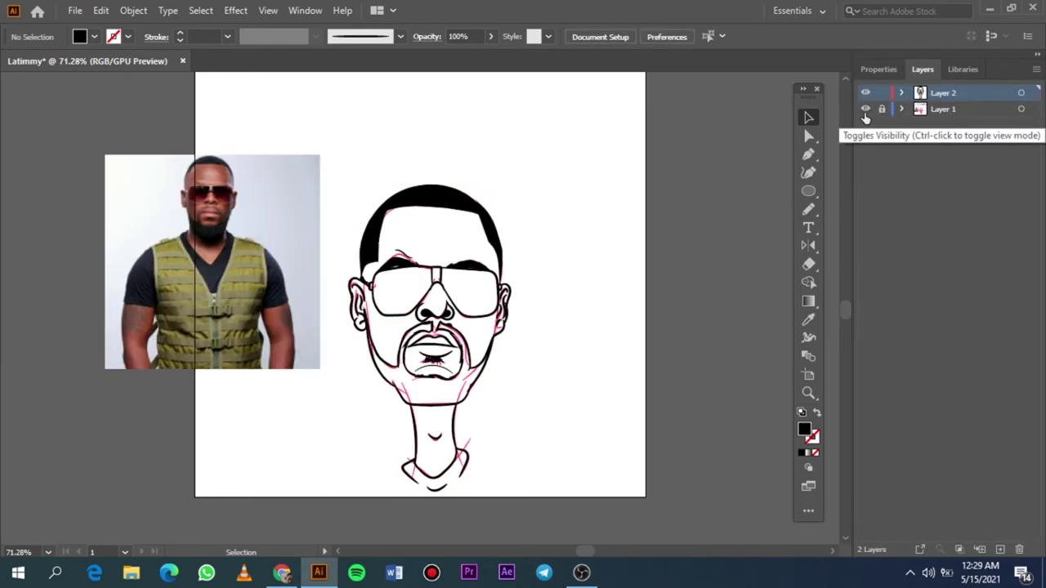
drag(942, 92, 999, 549)
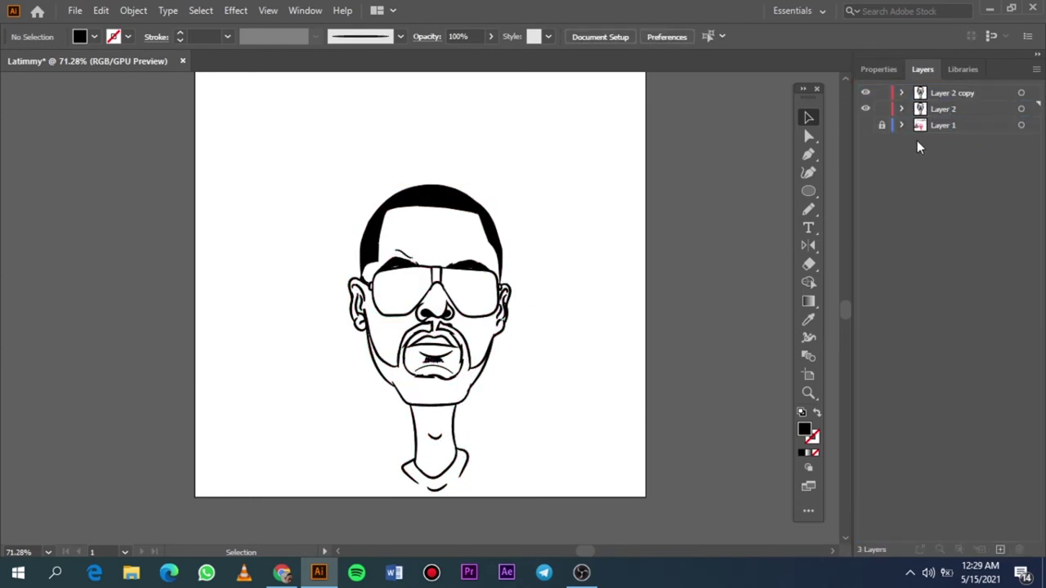
Draw a rectangle over the whole face filled with reddish-brown skin tone B56659
double_click(804, 428)
text(B78658)
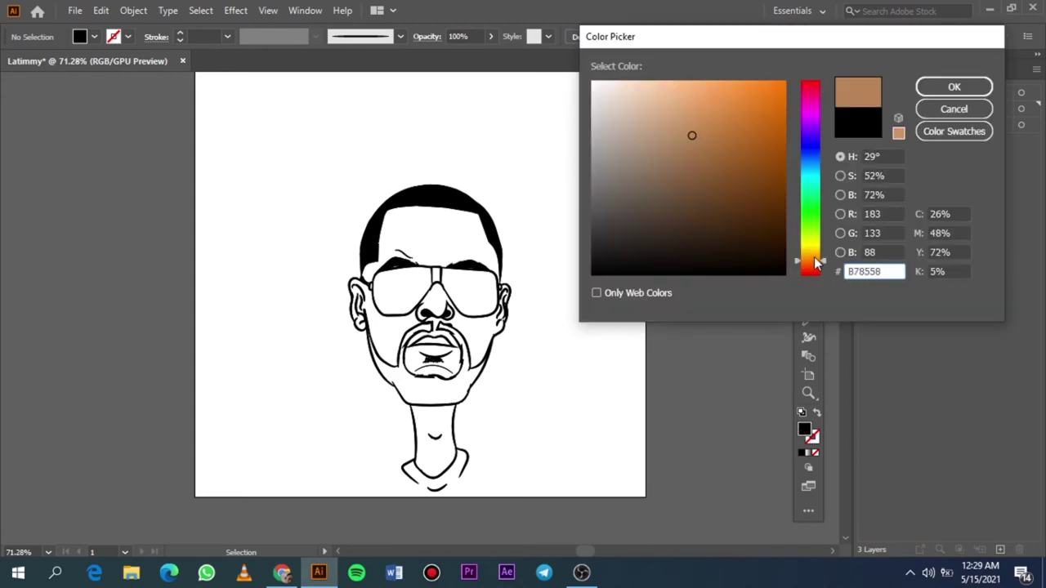
drag(822, 259, 823, 267)
click(954, 86)
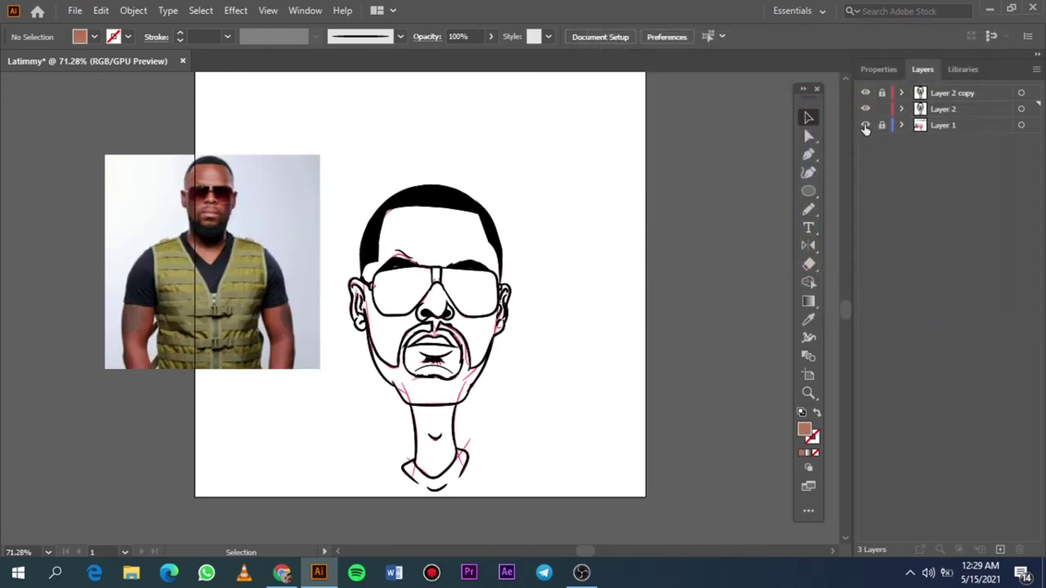
right_click(808, 191)
click(874, 186)
mouse_move(322, 172)
mouse_down()
mouse_move(539, 392)
mouse_move(573, 491)
mouse_up()
double_click(805, 429)
drag(826, 270, 827, 275)
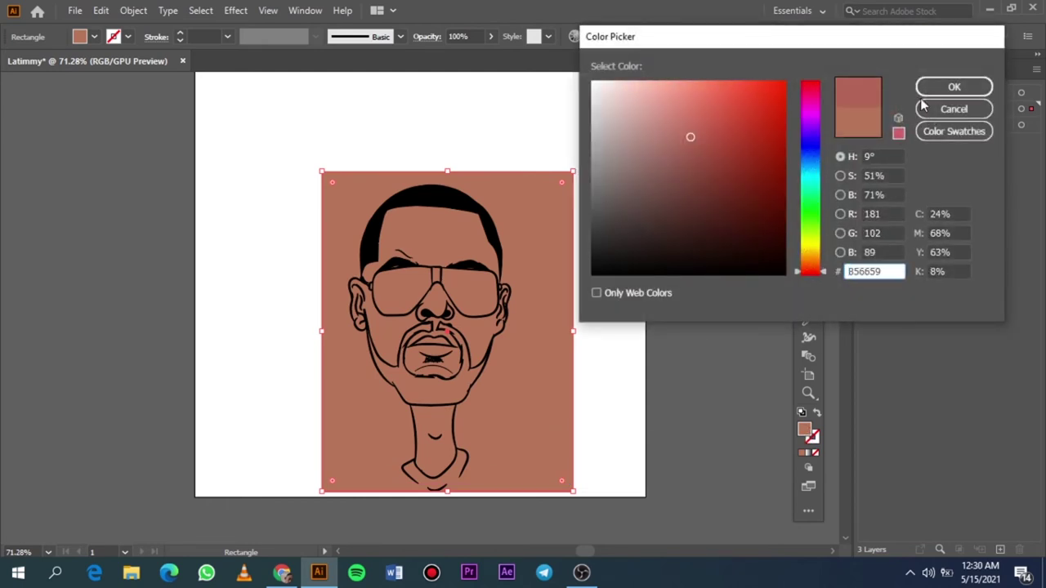
click(954, 87)
Send the skin rectangle behind the line art and split it along the face outlines
right_click(567, 224)
click(736, 529)
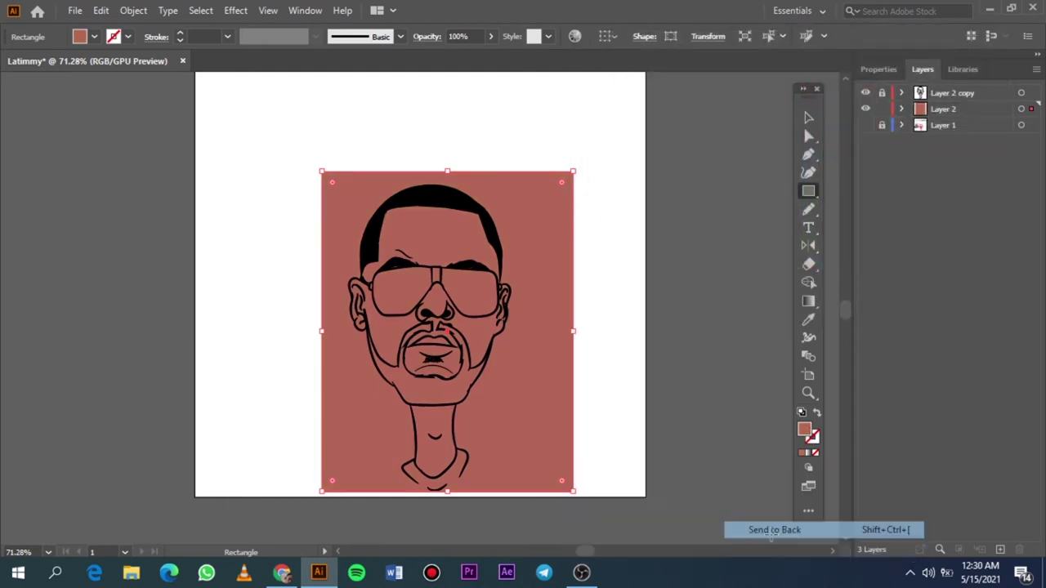
key(v)
key(ctrl+a)
click(878, 68)
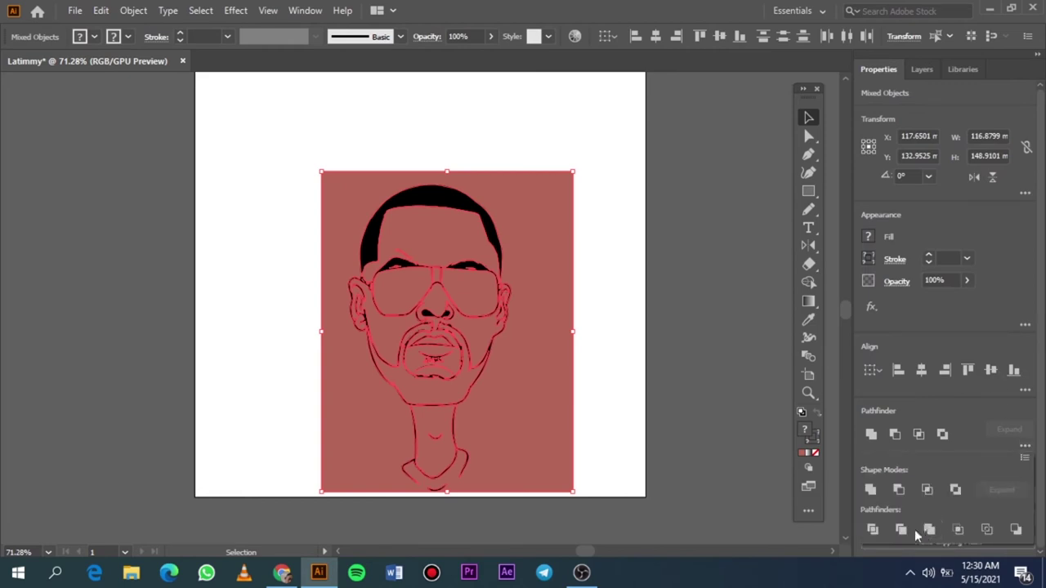
click(588, 391)
Inside the isolated group, fill the beard and moustache solid black
double_click(561, 400)
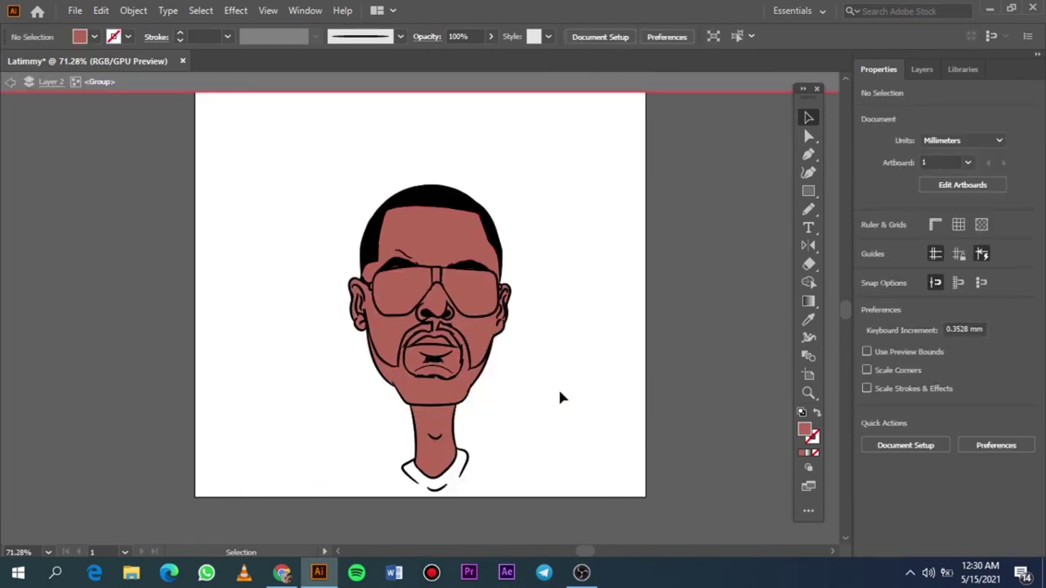
key(ctrl+1)
click(468, 433)
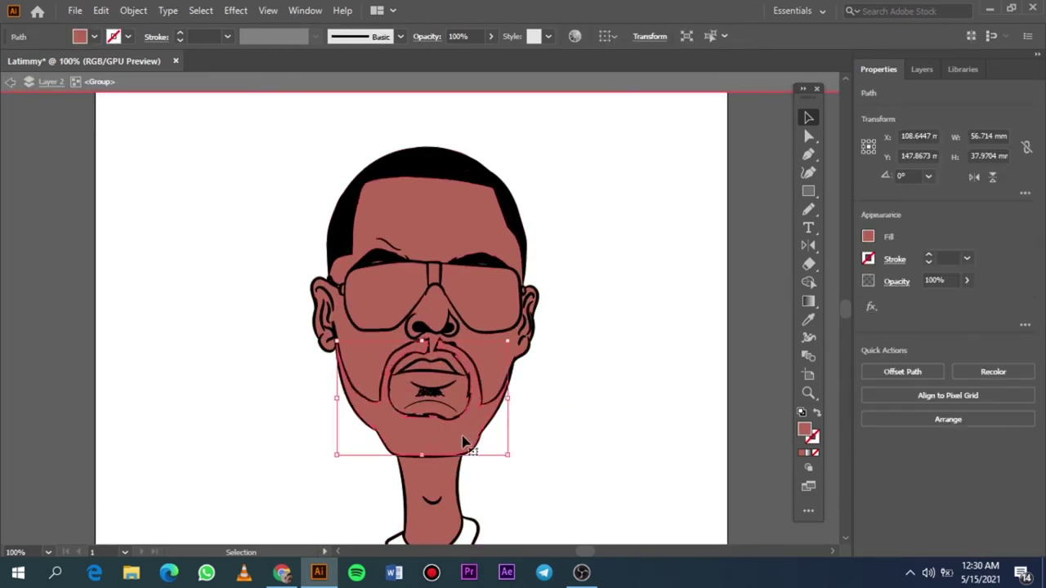
key(i)
click(457, 168)
key(v)
click(630, 288)
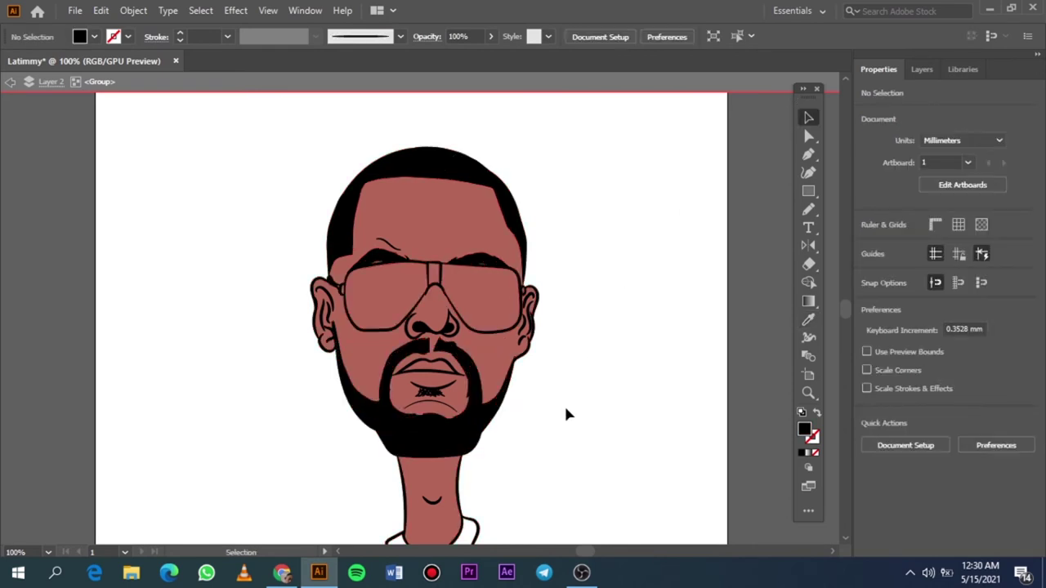
Fill the sunglasses' nose bridge with a dark brown colour
key(ctrl+plus)
click(433, 290)
key(ctrl+plus)
double_click(804, 430)
click(810, 258)
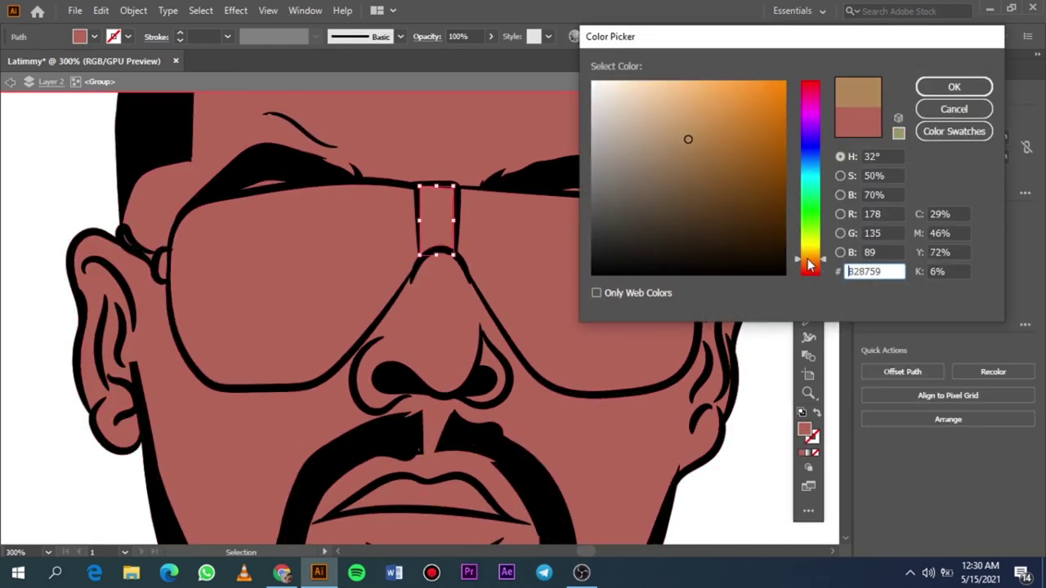
drag(787, 210, 787, 191)
click(953, 87)
click(785, 314)
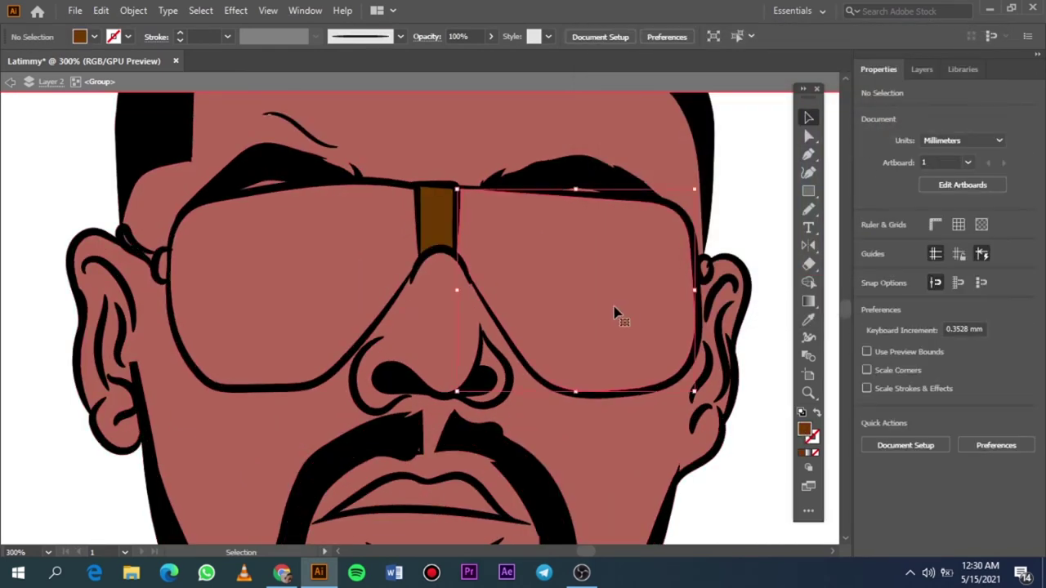
Begin recolouring the glasses lens, shifting it toward magenta
click(618, 311)
double_click(809, 431)
drag(810, 107, 820, 99)
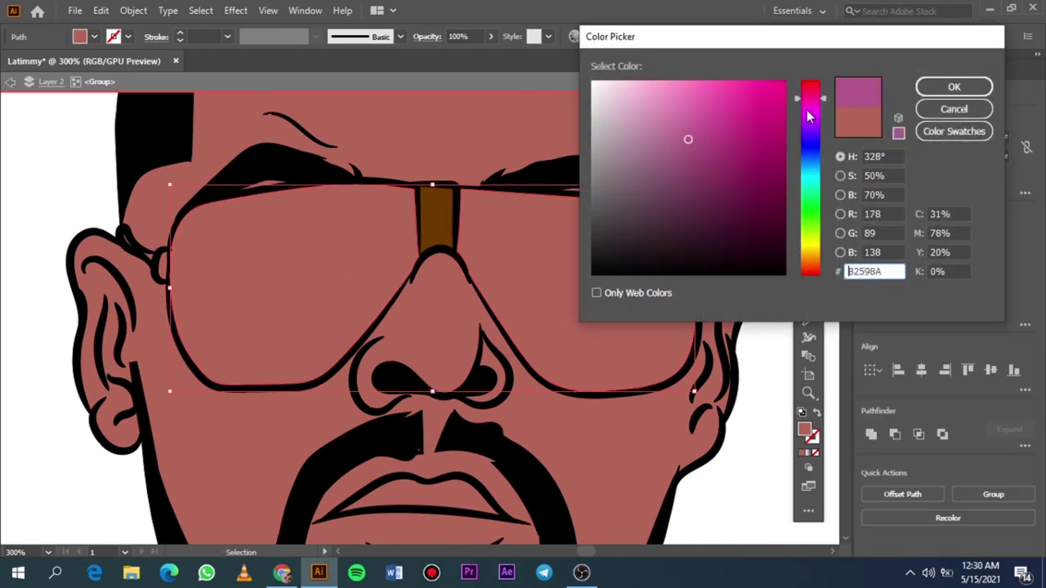
Fill the sunglasses lenses with a deep magenta (#E82E94)
drag(696, 74, 747, 98)
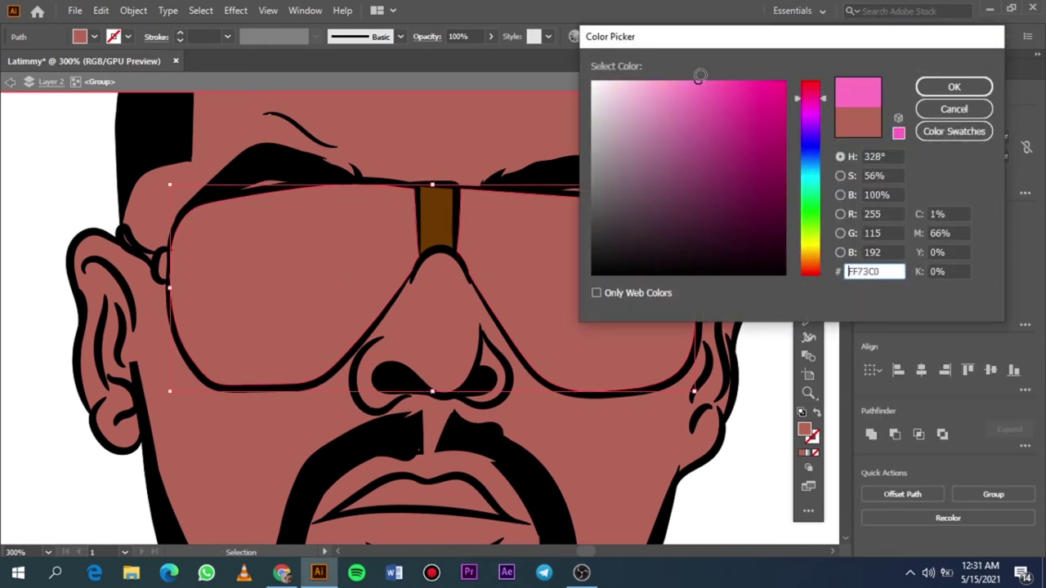
click(931, 89)
double_click(805, 431)
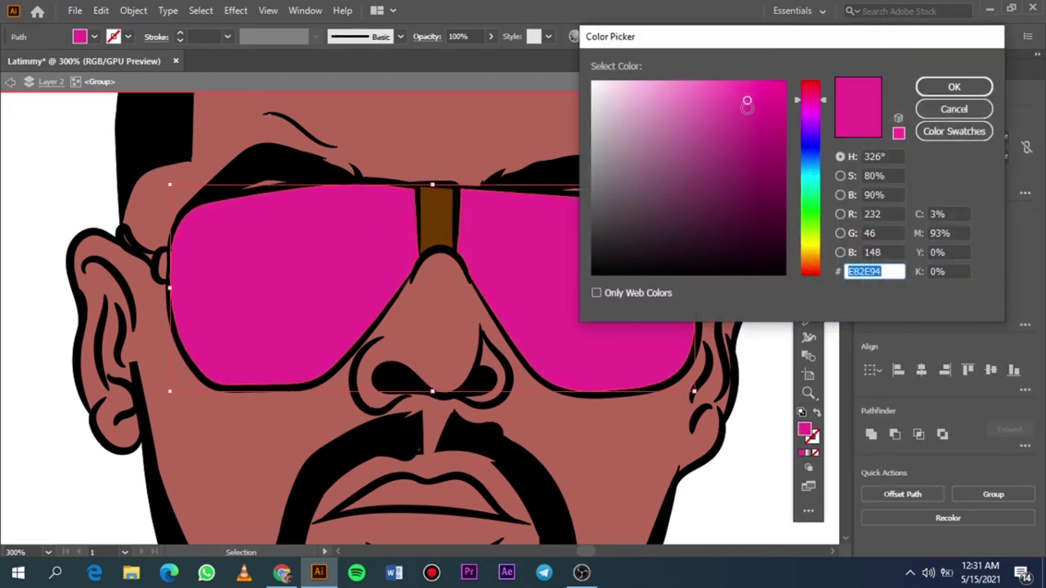
drag(747, 102, 756, 136)
click(953, 86)
click(758, 187)
scroll(723, 270, up, 2)
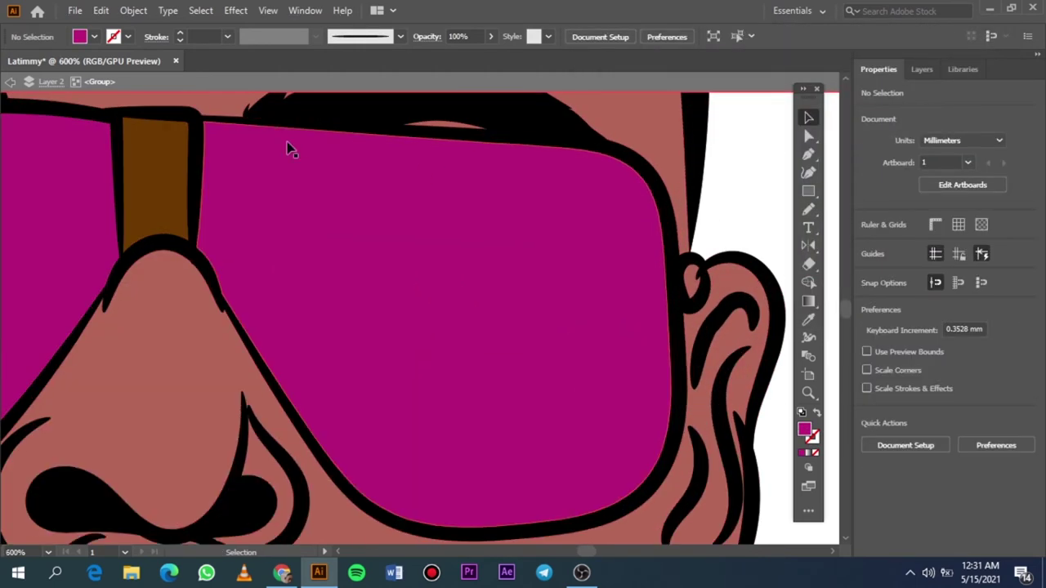
Recolour the brown nose bridge piece orange
click(155, 180)
double_click(805, 430)
mouse_move(667, 245)
mouse_down()
mouse_move(740, 65)
mouse_move(771, 107)
mouse_up()
click(953, 86)
click(735, 144)
scroll(66, 290, left, 5)
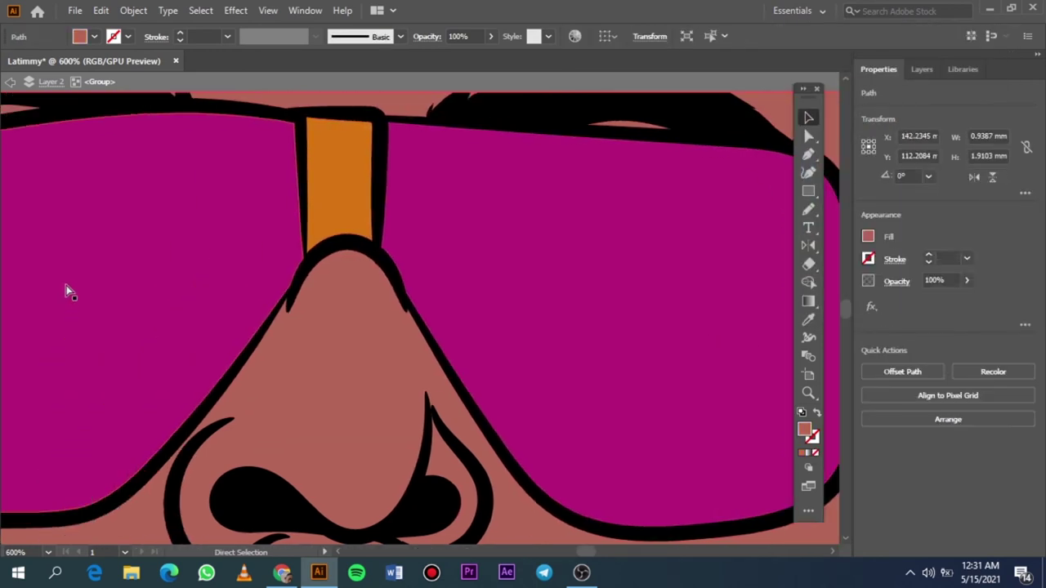
scroll(66, 290, left, 5)
Give the hinge and small triangular piece the same orange fill, then fit the artboard
click(119, 274)
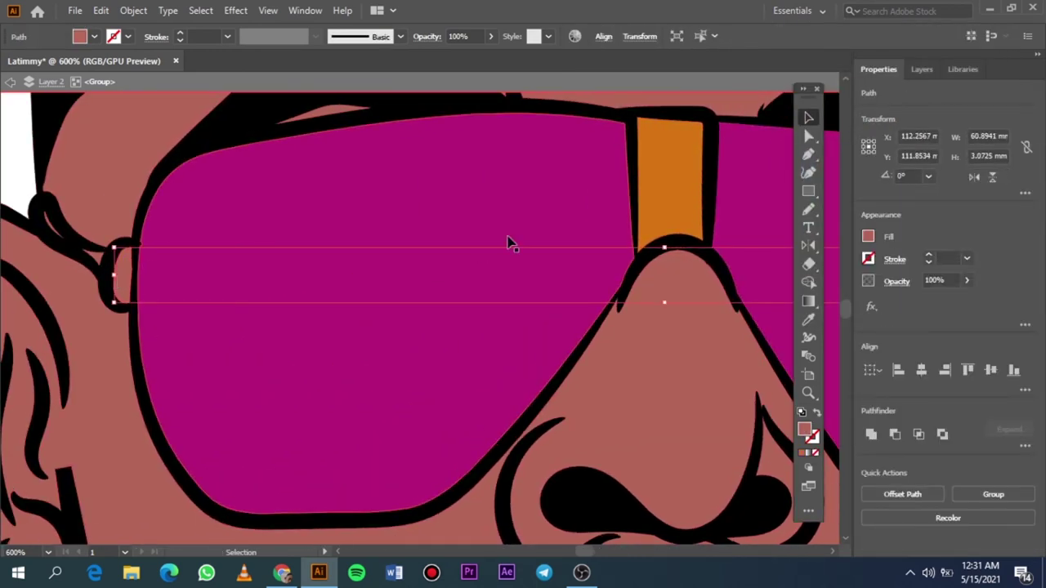
key(i)
click(670, 187)
key(v)
scroll(210, 257, up, 5)
click(269, 327)
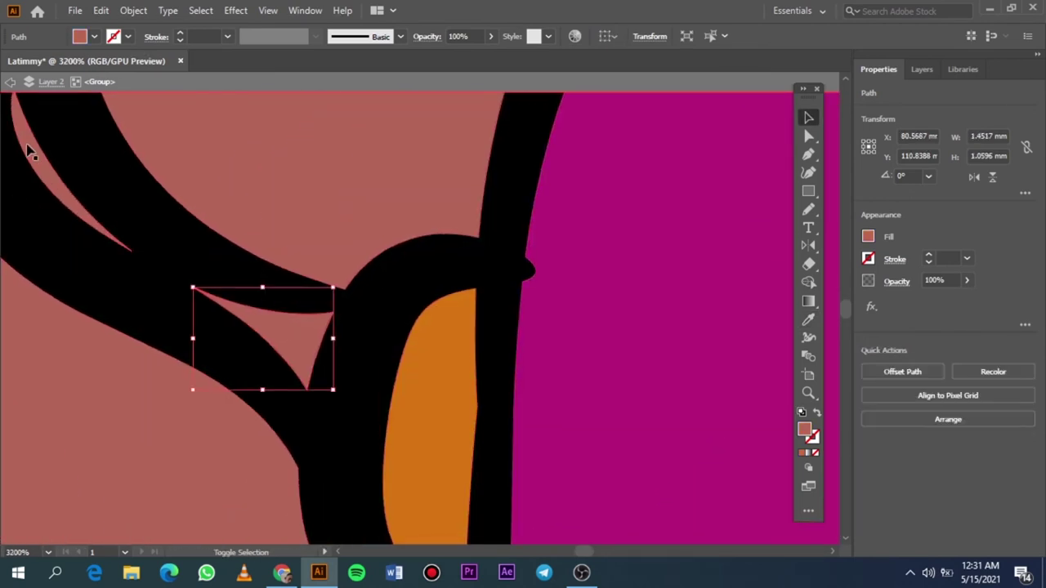
key(i)
click(425, 368)
key(v)
key(ctrl+0)
Fill the lip shape with darker red #AF4A4A and deselect
click(641, 284)
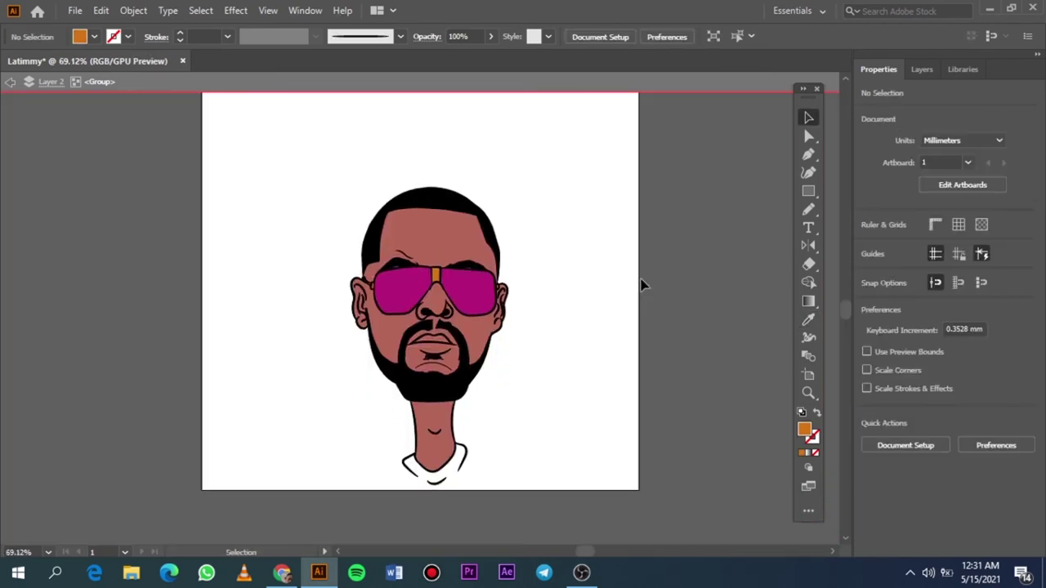
scroll(642, 284, down, 2)
scroll(516, 350, up, 4)
scroll(669, 413, up, 3)
click(670, 413)
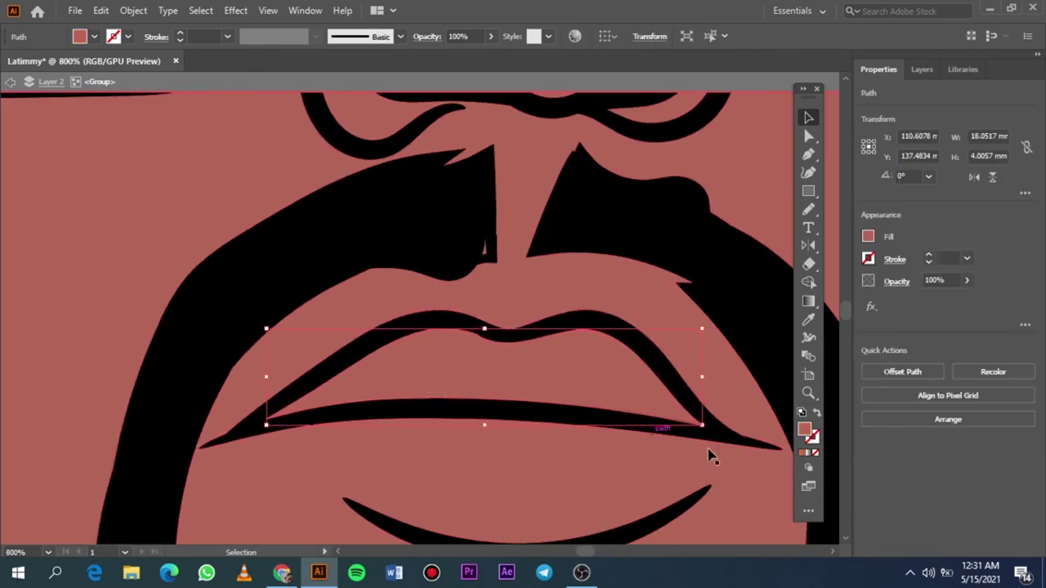
double_click(804, 429)
text(AF4A4A)
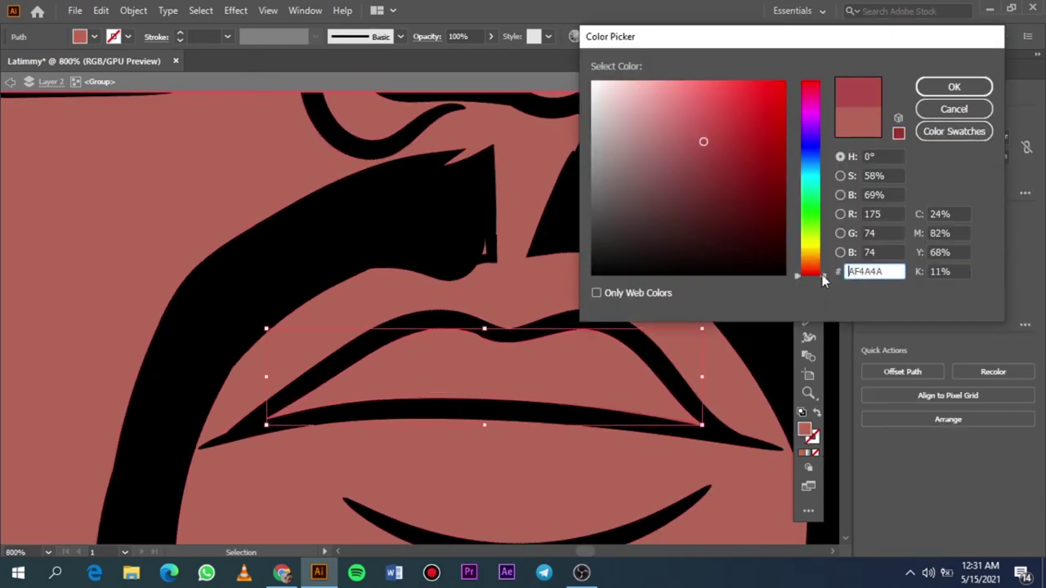
key(Return)
key(ctrl+1)
click(614, 377)
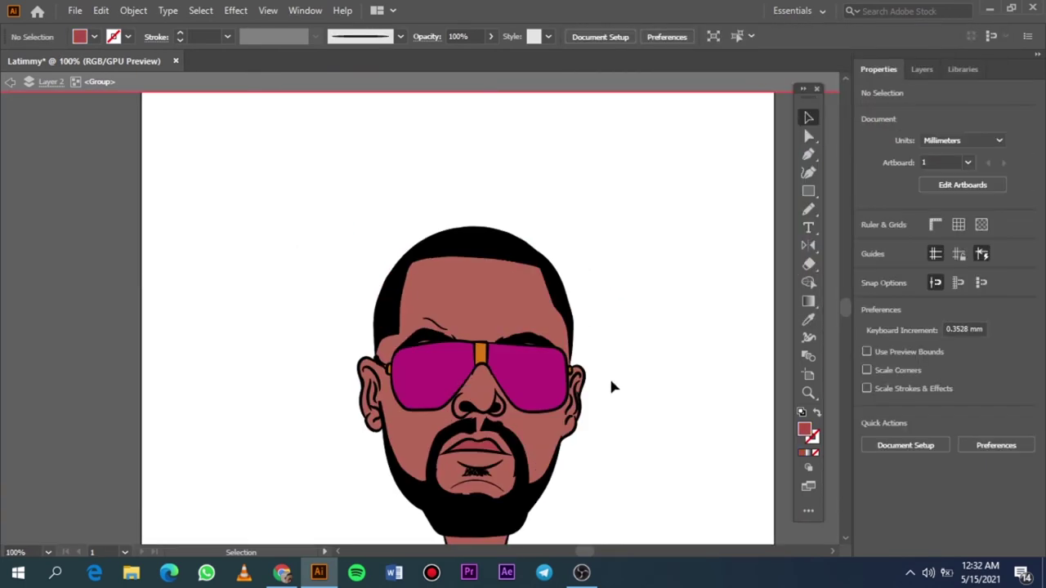
Exit the isolated group and select the whole face group
scroll(613, 387, down, 2)
scroll(613, 388, down, 1)
scroll(613, 389, left, 1)
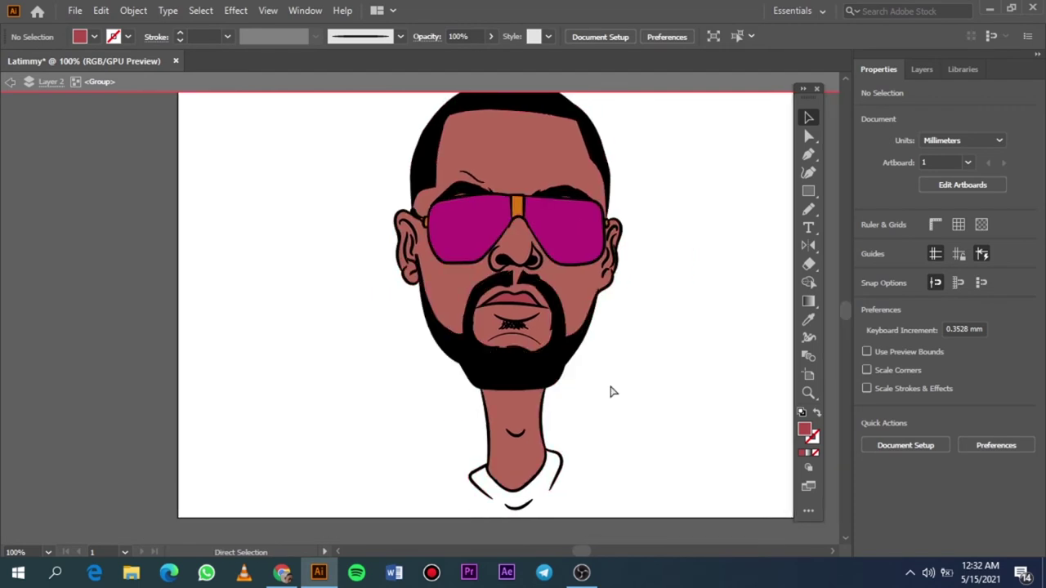
scroll(614, 392, right, 1)
scroll(607, 389, down, 1)
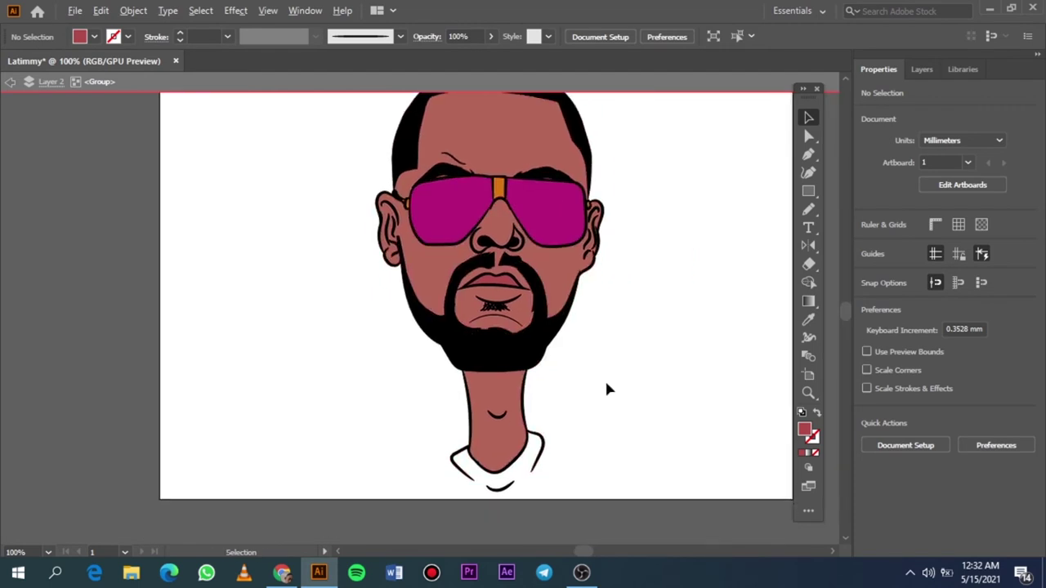
double_click(606, 384)
scroll(607, 384, down, 2)
scroll(608, 400, right, 1)
scroll(609, 406, up, 1)
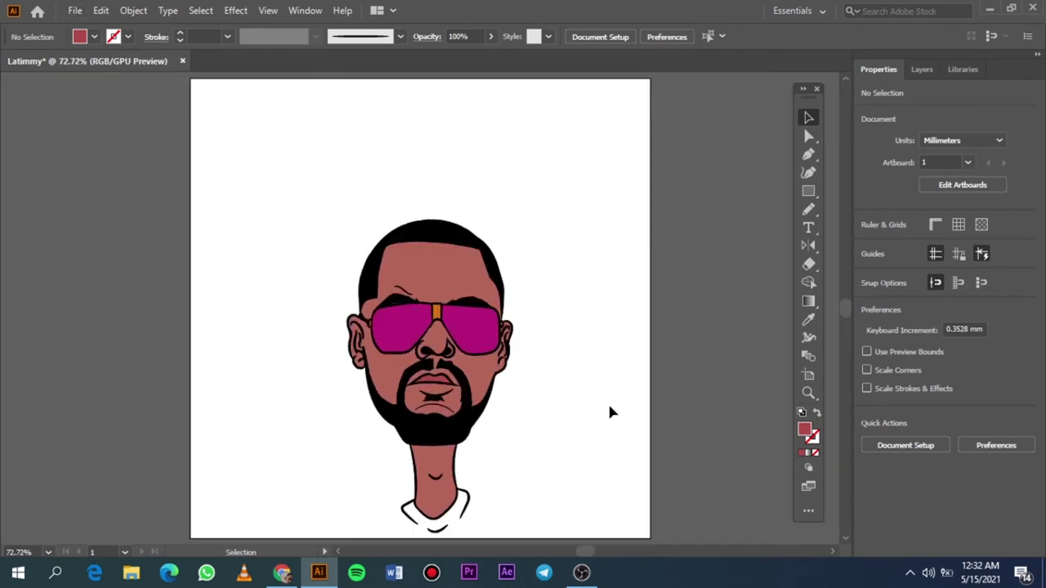
scroll(490, 357, up, 1)
scroll(487, 357, up, 3)
click(292, 335)
Isolate the face group and darken the lens fill to deep plum
right_click(291, 331)
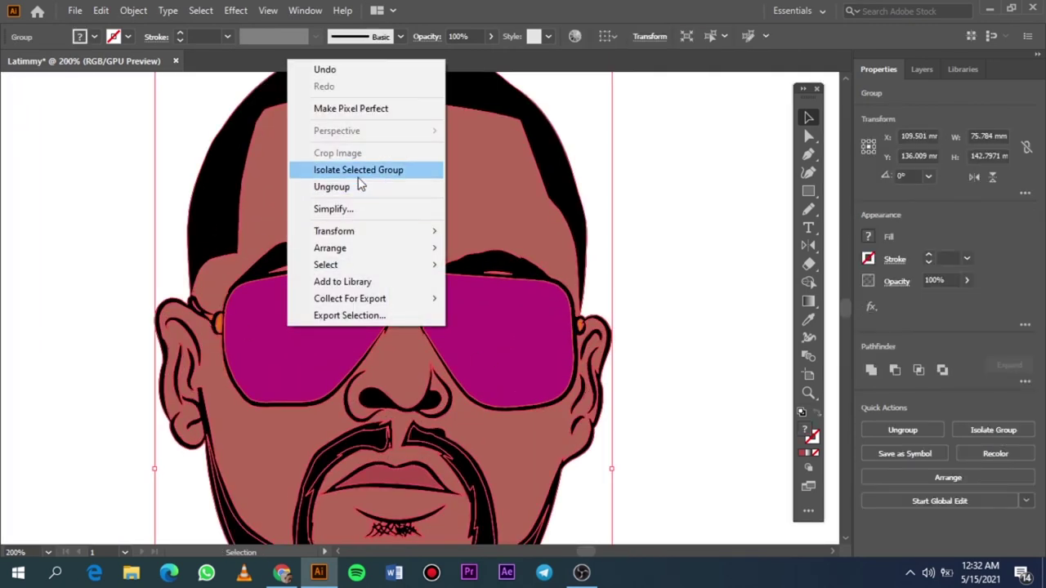
click(358, 170)
click(474, 326)
double_click(804, 429)
click(765, 182)
click(948, 86)
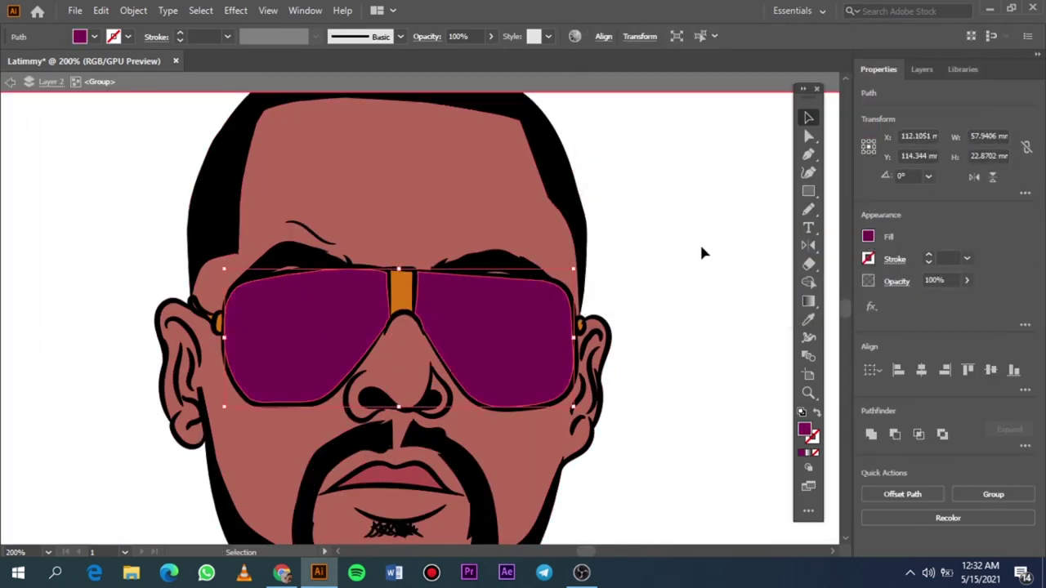
click(701, 252)
key(ctrl+0)
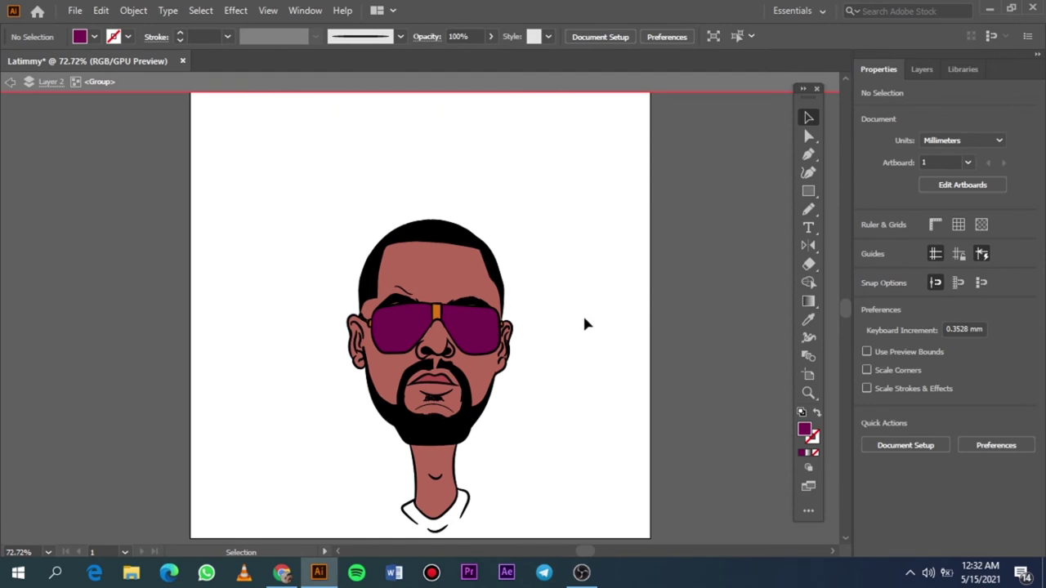
Isolate the cartoon group and apply the white-to-black gradient swatch to the lens
key(F7)
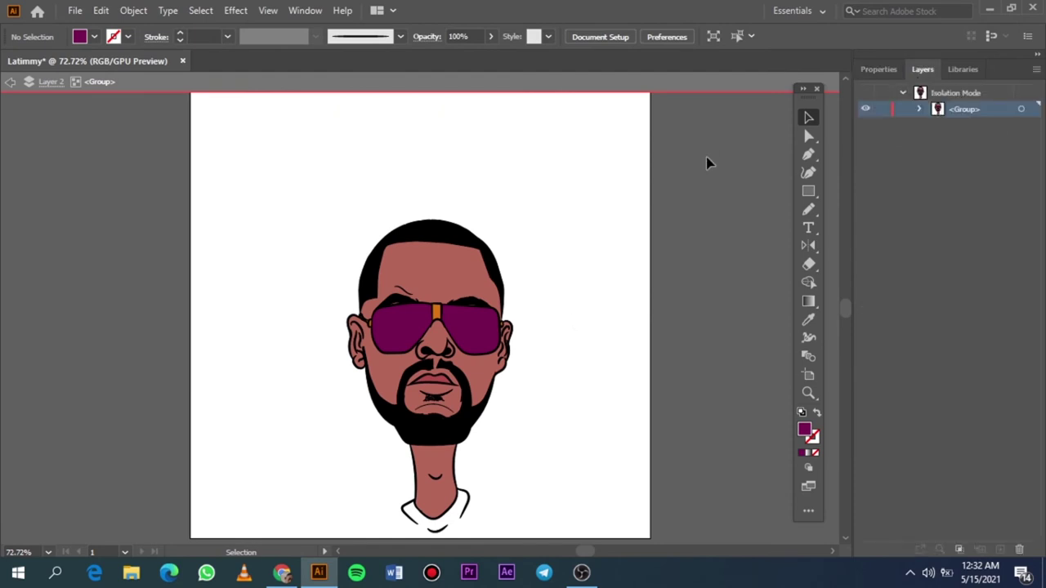
key(Escape)
scroll(204, 227, up, 3)
scroll(677, 471, right, 2)
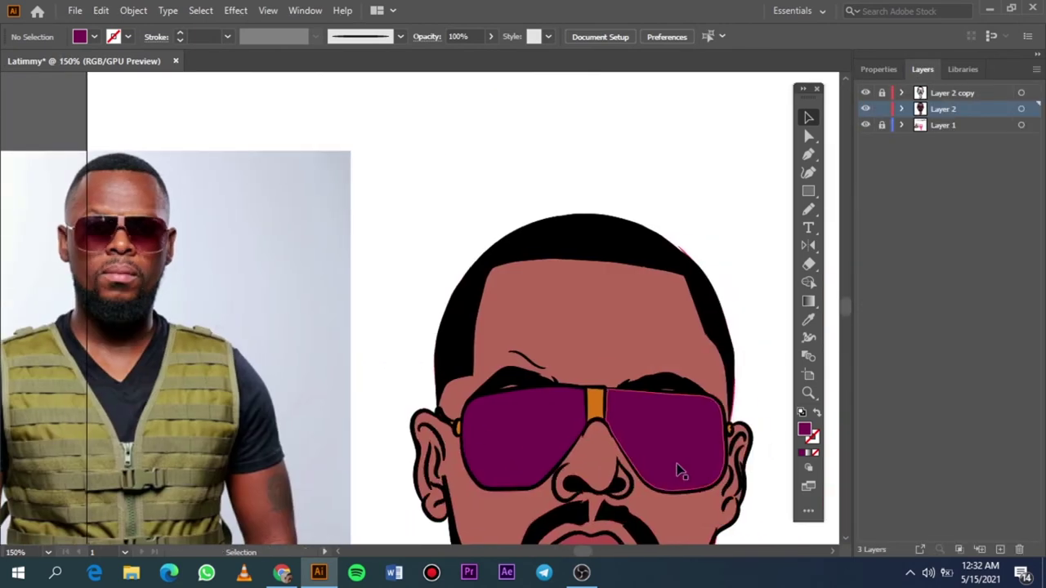
right_click(682, 445)
click(749, 306)
click(642, 432)
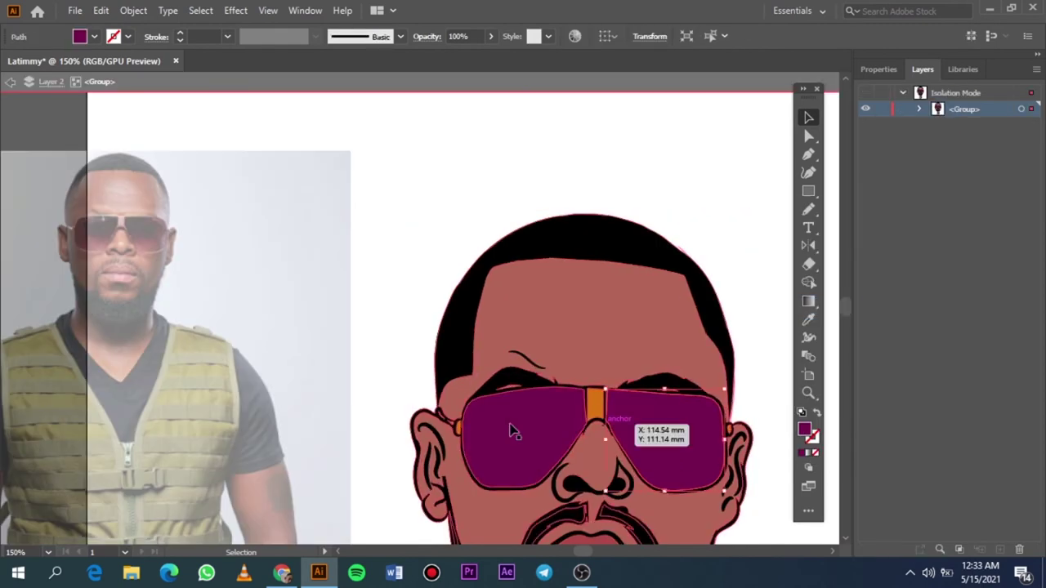
click(94, 36)
click(6, 96)
Redraw the left-lens gradient to run vertically from top to bottom
double_click(808, 300)
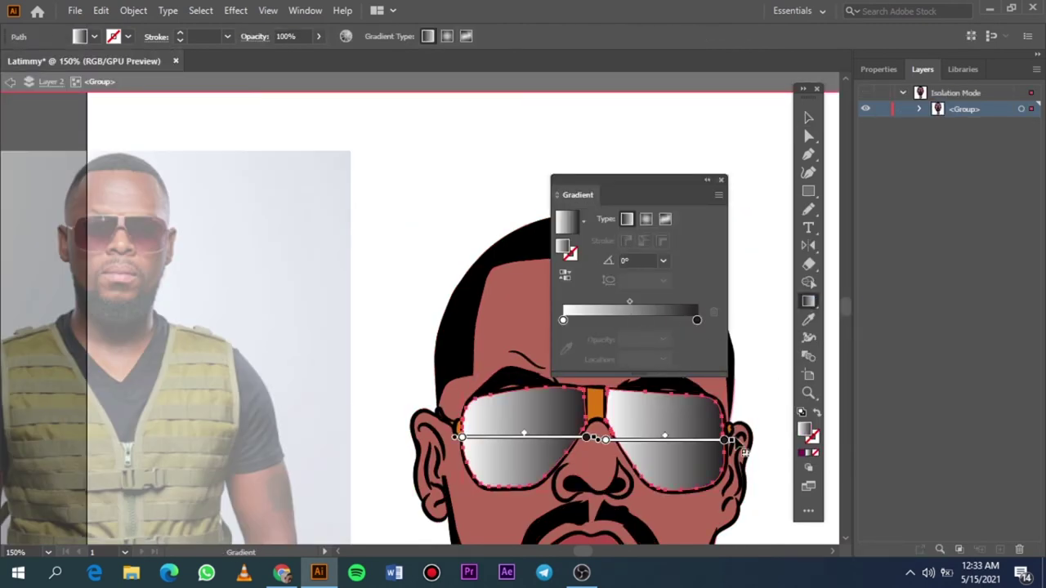
scroll(706, 439, up, 2)
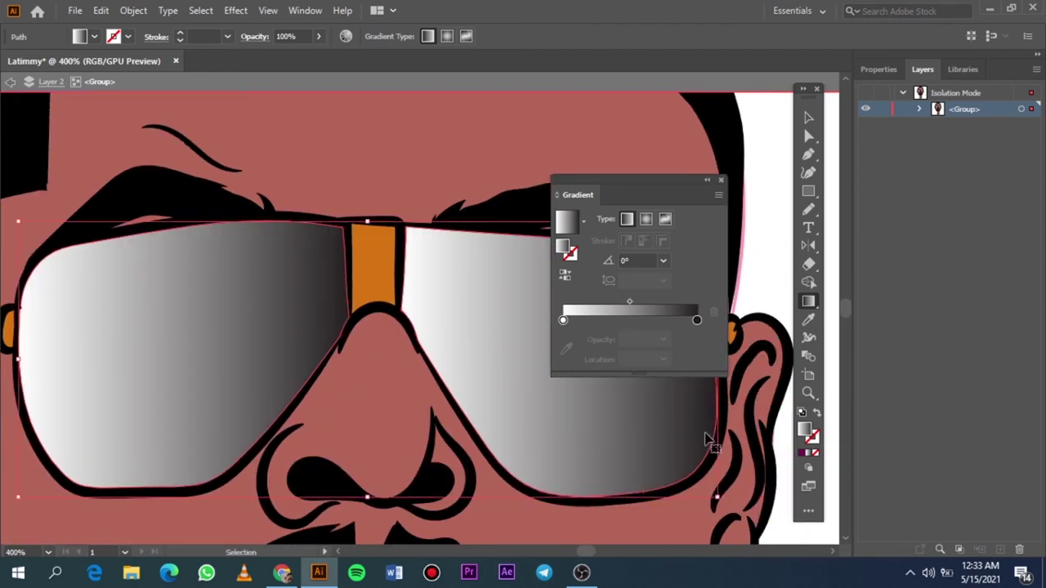
scroll(708, 437, right, 1)
scroll(402, 271, up, 1)
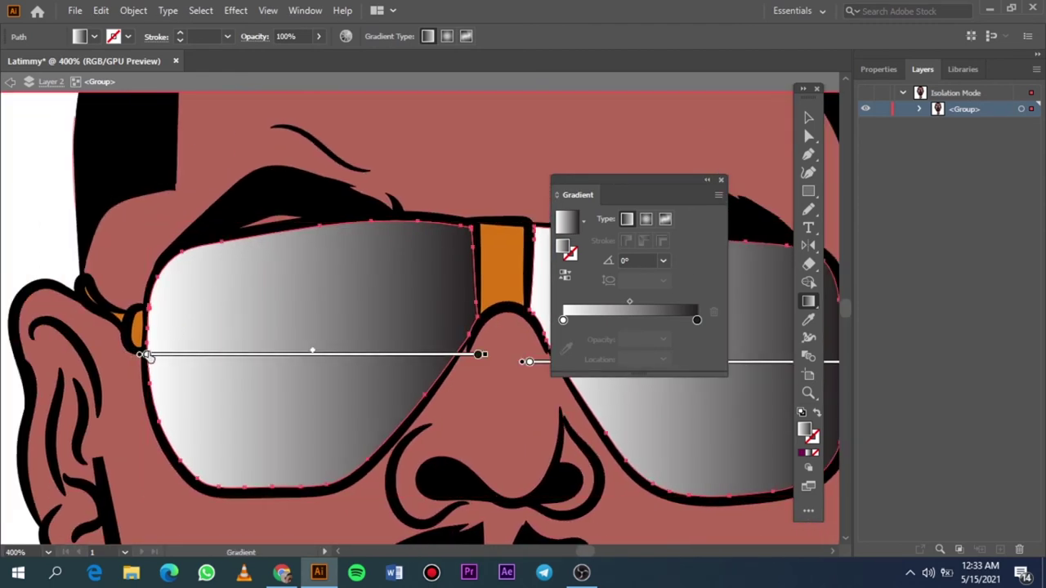
drag(310, 361, 319, 94)
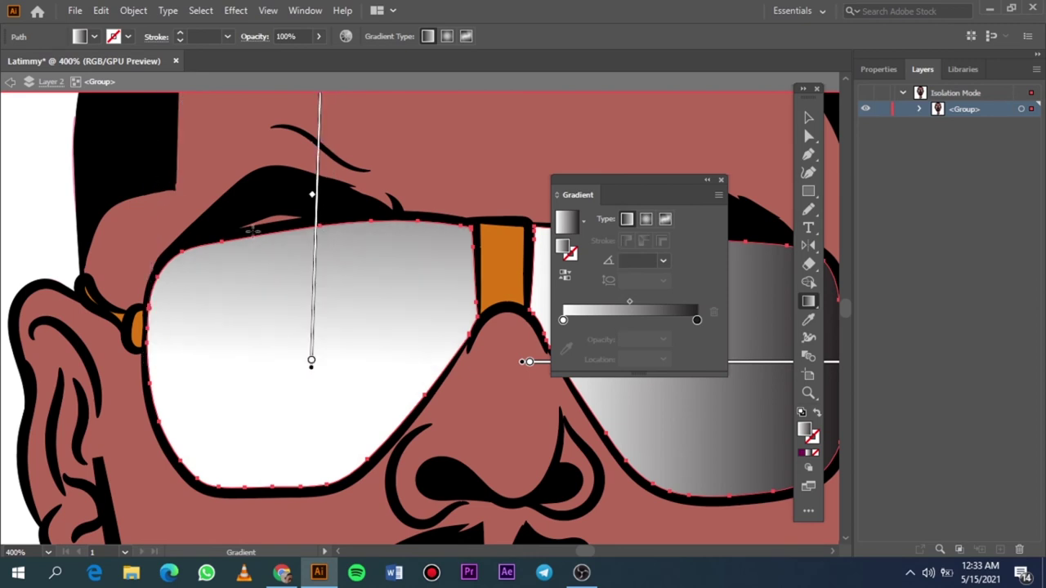
drag(290, 491, 304, 159)
scroll(584, 413, right, 2)
scroll(584, 414, right, 1)
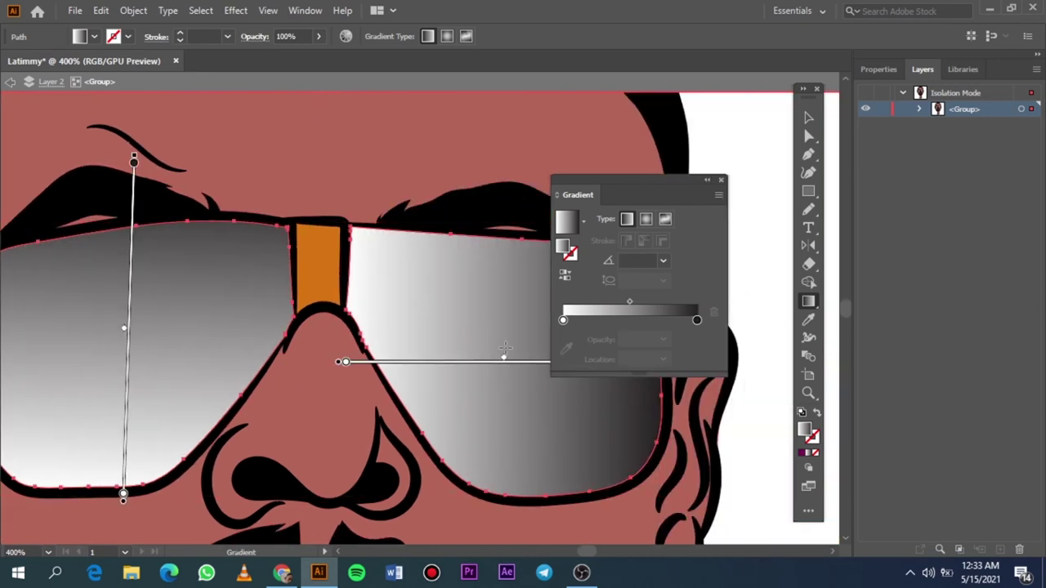
key(v)
scroll(319, 418, left, 2)
key(g)
Inspect the top gradient stop's colour, switching its display to RGB values
click(280, 163)
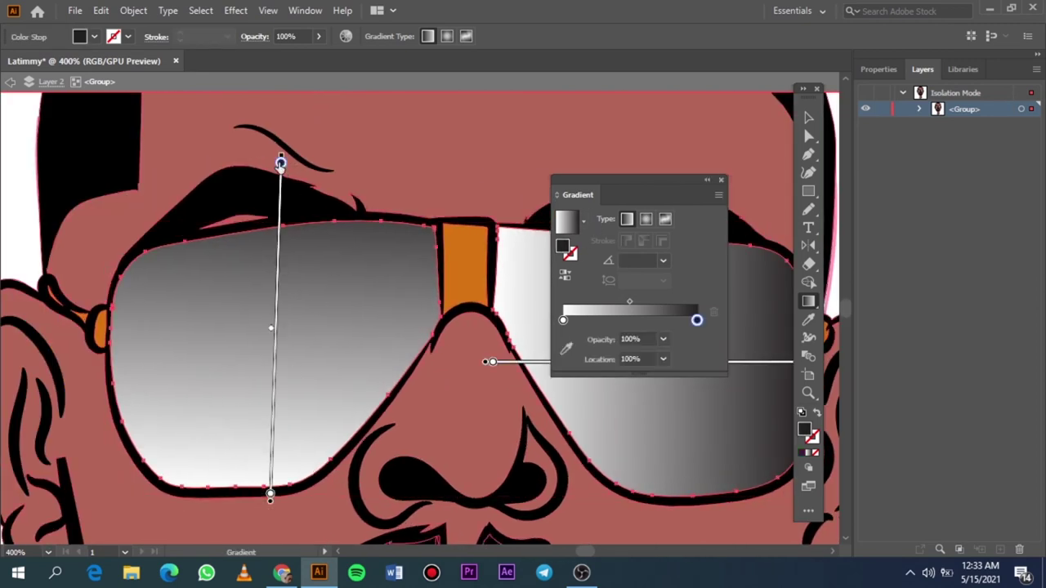
double_click(697, 320)
click(500, 429)
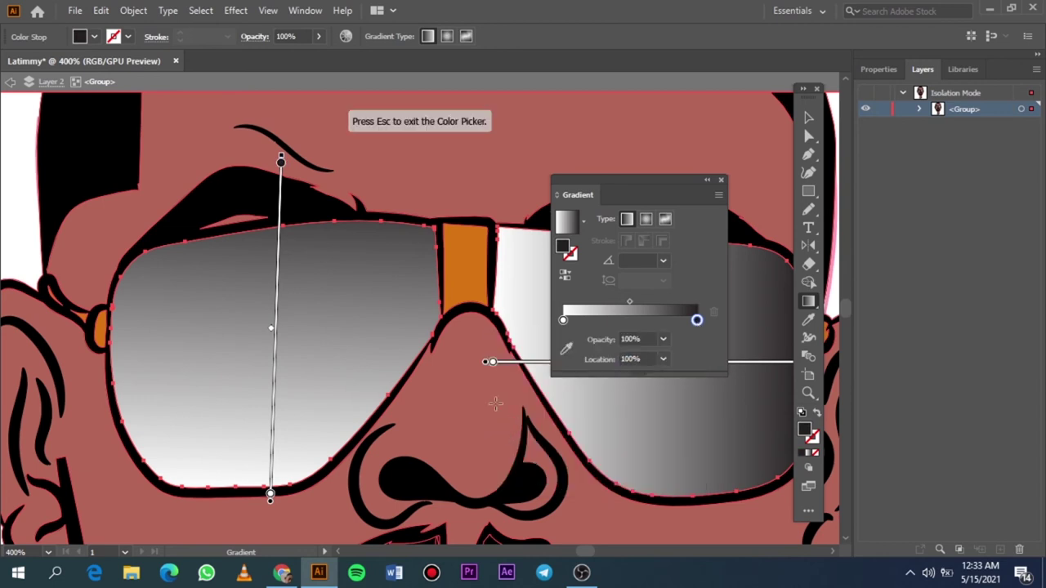
key(Escape)
double_click(697, 320)
click(500, 374)
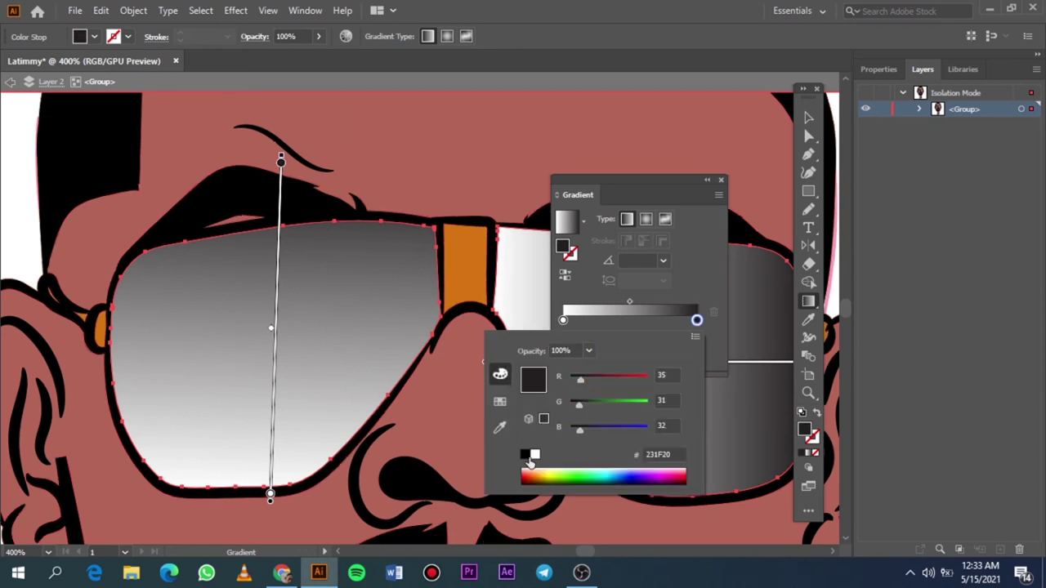
double_click(280, 161)
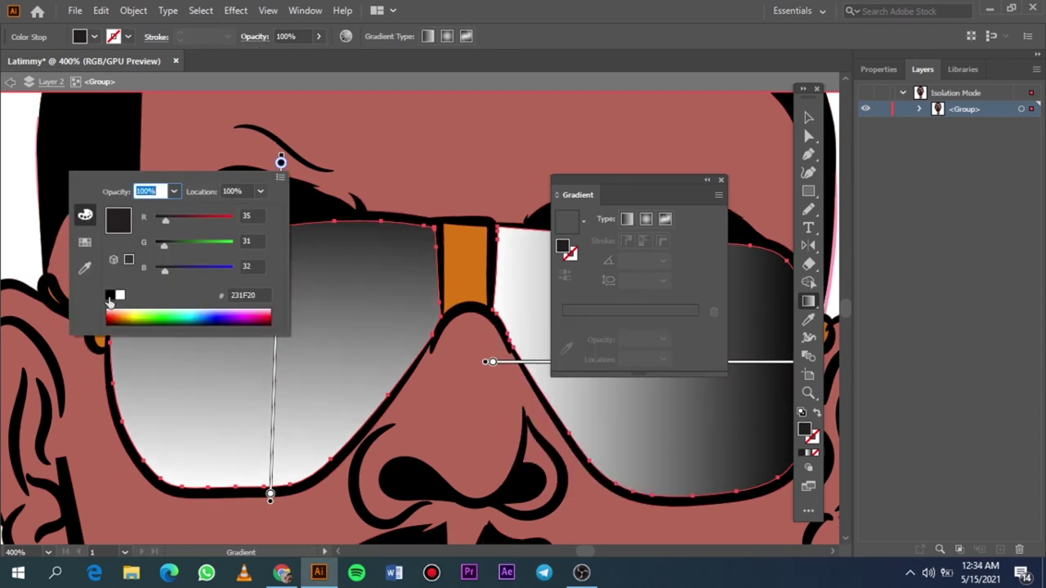
key(Escape)
Set the bottom stop to pink FF6AB0 and lower the midpoint so pink hugs the bottom
drag(271, 331, 272, 398)
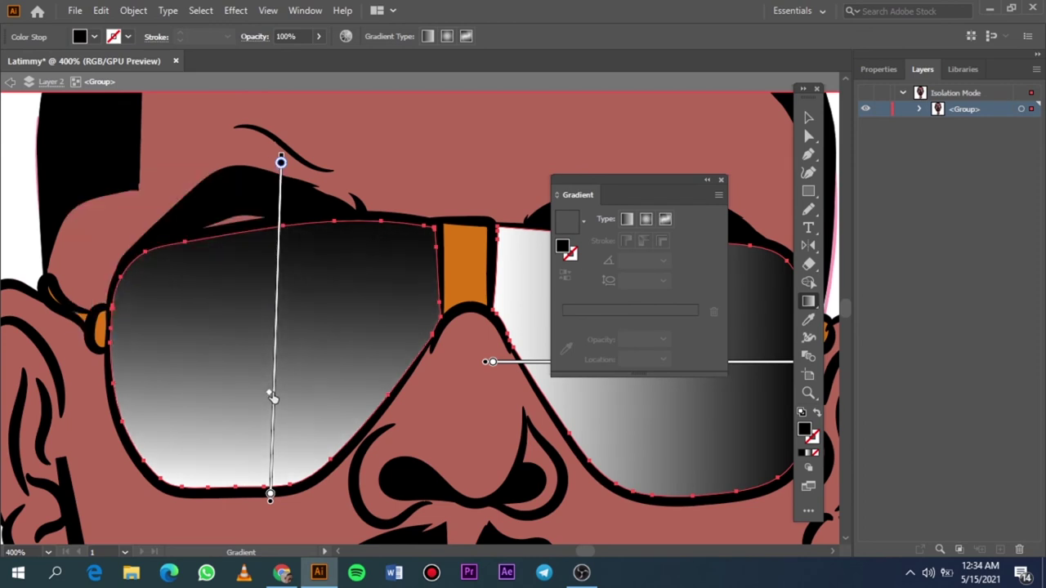
double_click(270, 495)
click(249, 462)
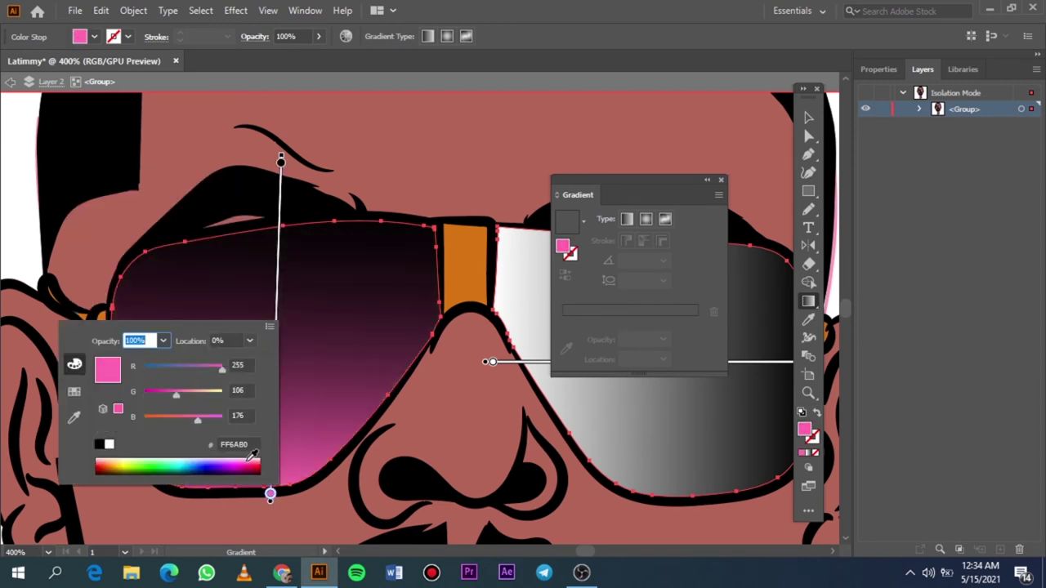
key(Escape)
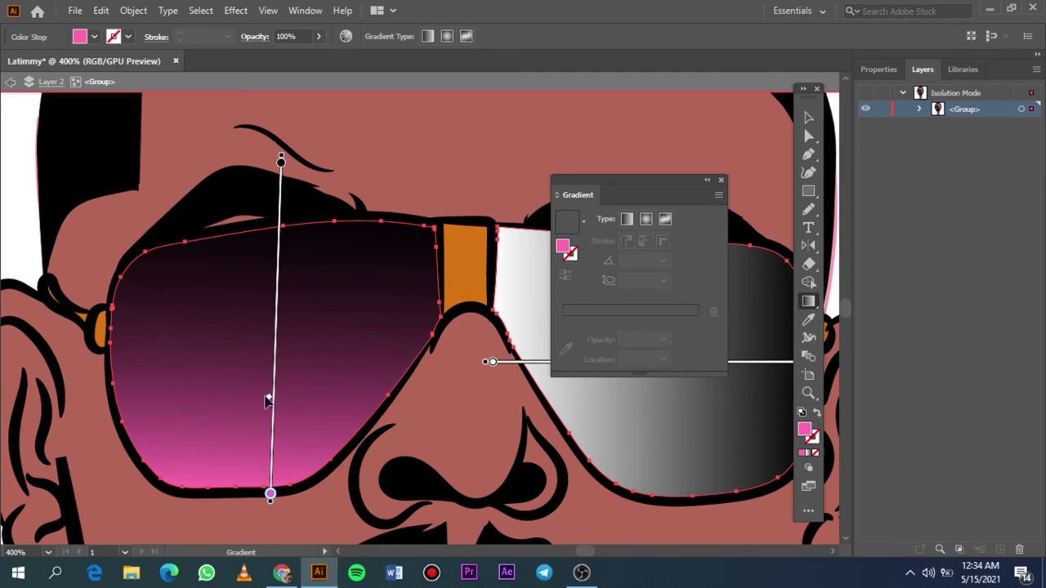
drag(268, 400, 266, 444)
click(721, 179)
key(ctrl+shift+a)
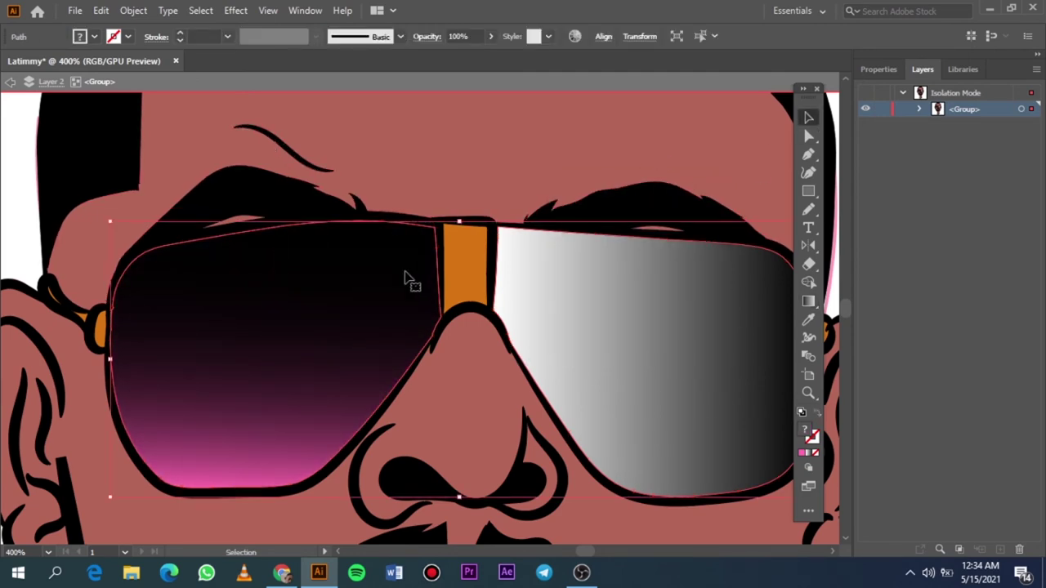
scroll(404, 281, down, 2)
Apply the pink-black lens gradient to the right lens
scroll(649, 308, up, 1)
click(430, 259)
key(i)
click(122, 204)
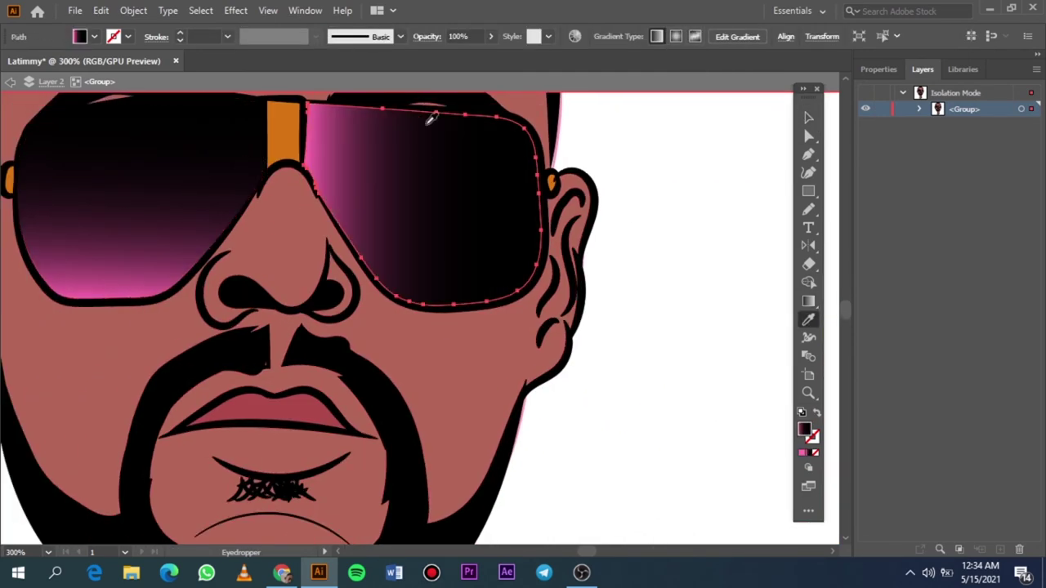
scroll(479, 205, up, 1)
click(808, 301)
double_click(812, 303)
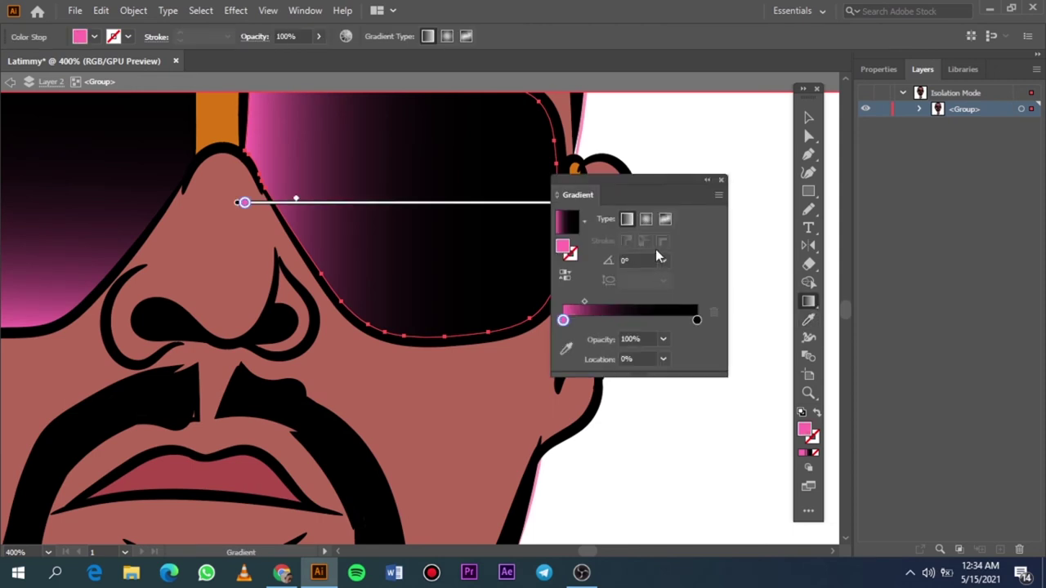
click(721, 180)
Re-angle the right-lens gradient so pink sits low, then exit isolation
drag(571, 201, 338, 75)
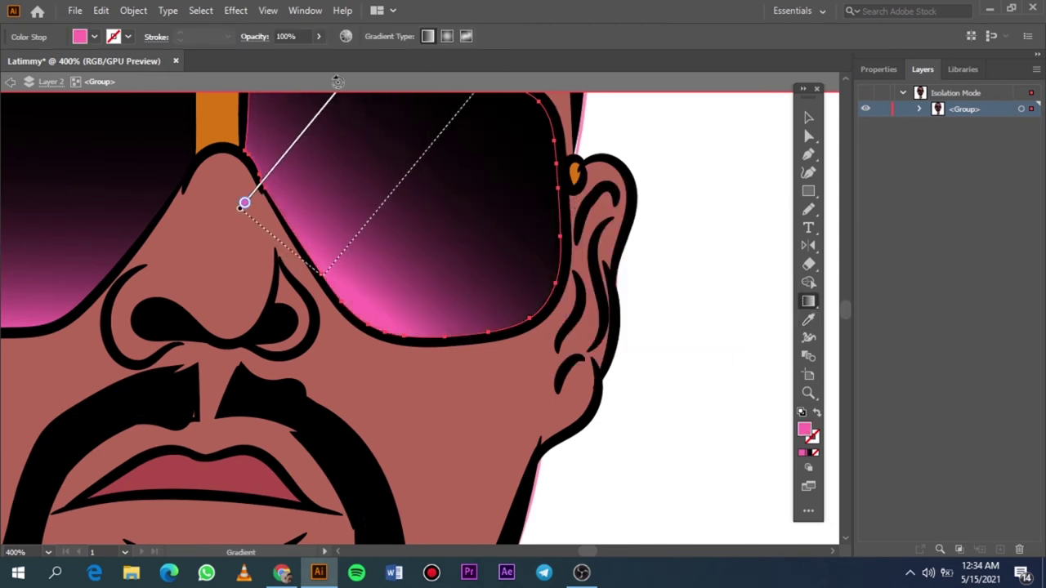
drag(242, 203, 379, 245)
scroll(400, 261, up, 5)
drag(478, 144, 404, 163)
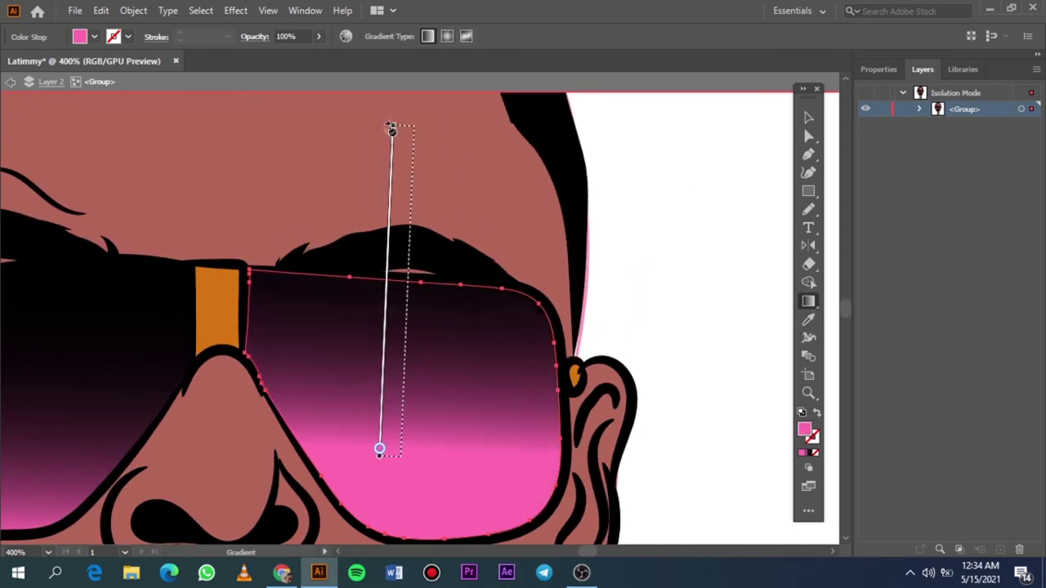
scroll(407, 202, down, 4)
drag(402, 322, 401, 411)
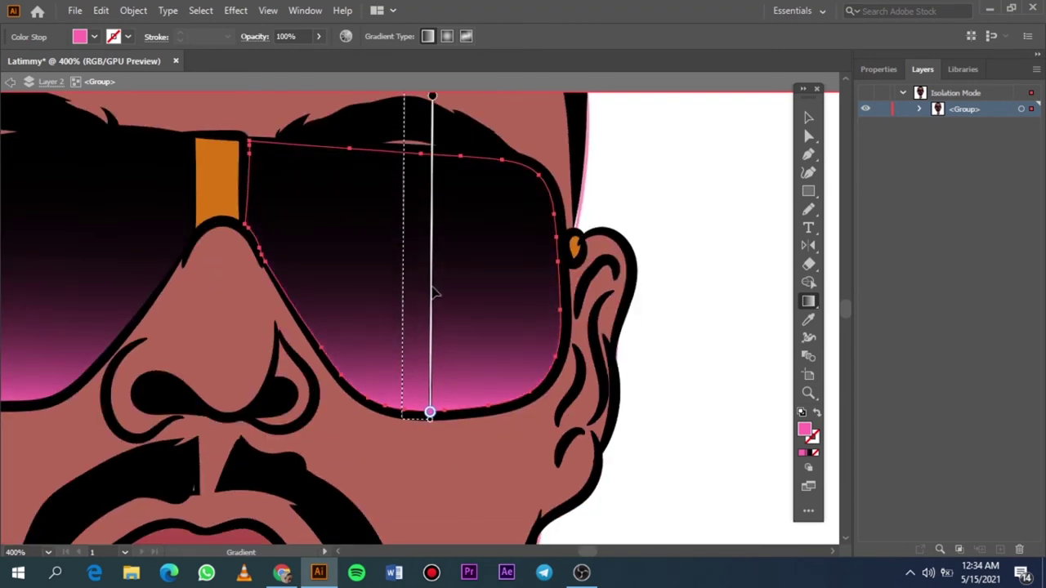
key(v)
click(725, 189)
key(ctrl+0)
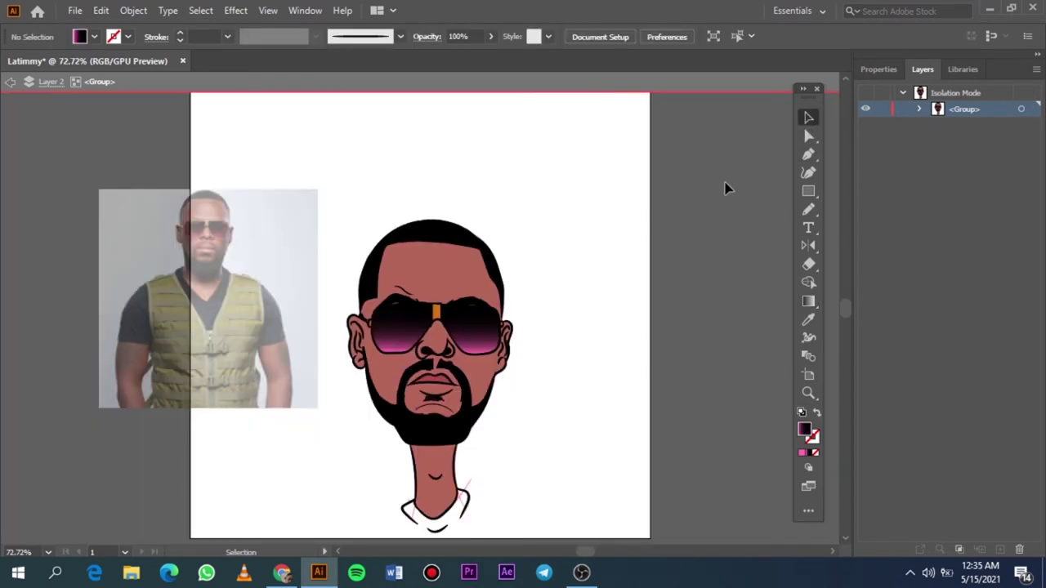
double_click(725, 189)
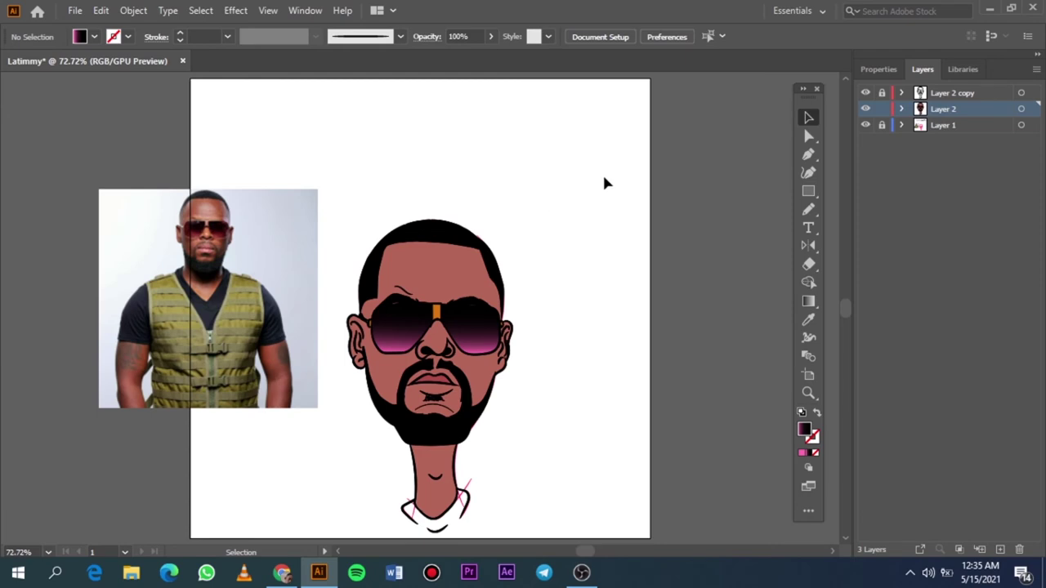
Draw a dark red swatch rectangle off the artboard
scroll(201, 228, up, 6)
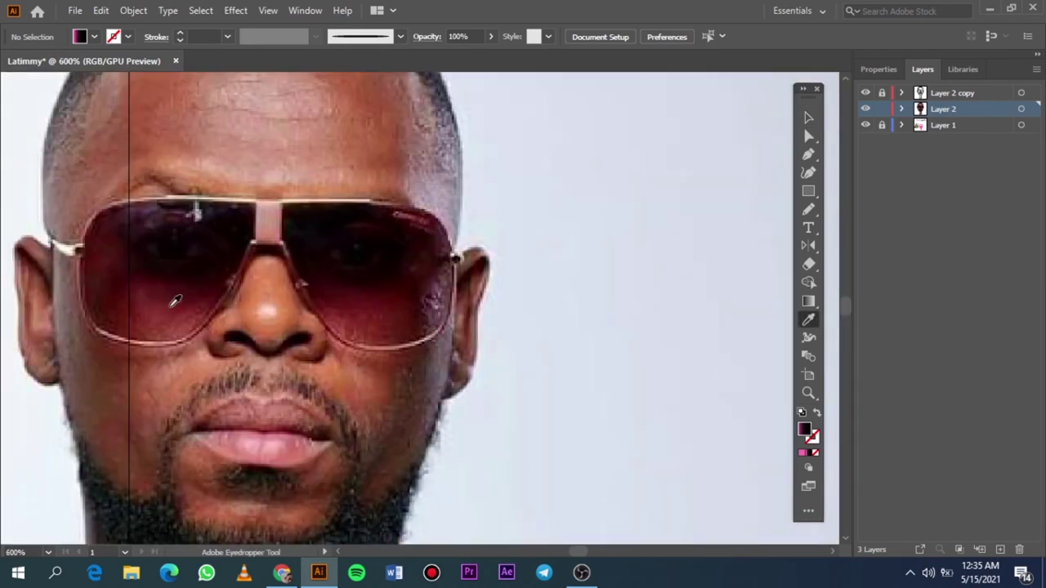
key(v)
key(ctrl+1)
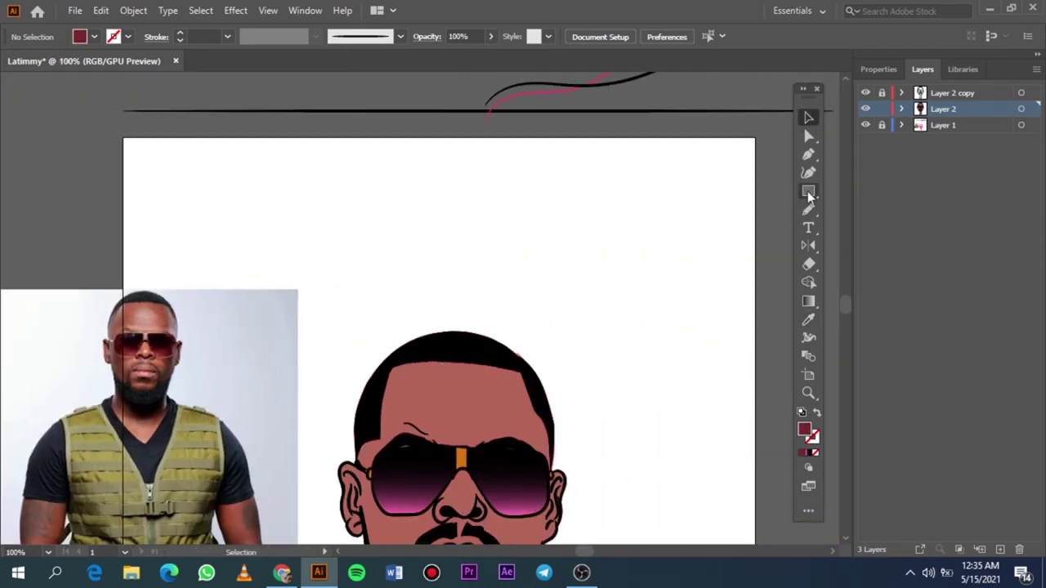
drag(777, 306, 785, 314)
scroll(619, 343, up, 1)
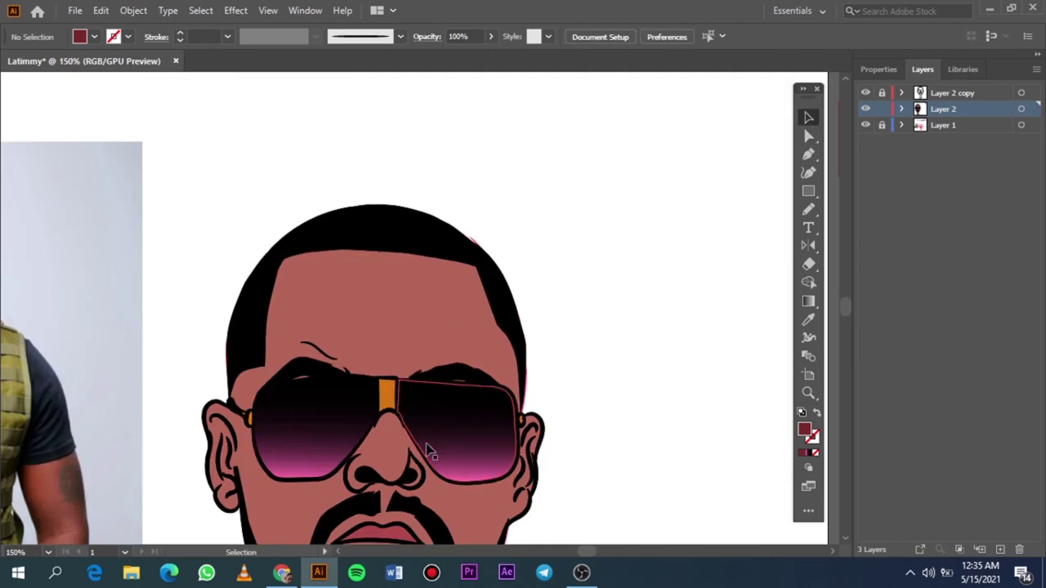
Set the right lens's bottom gradient stop to the sampled dark red
double_click(540, 384)
key(g)
drag(401, 357, 401, 483)
scroll(364, 490, right, 1)
double_click(365, 483)
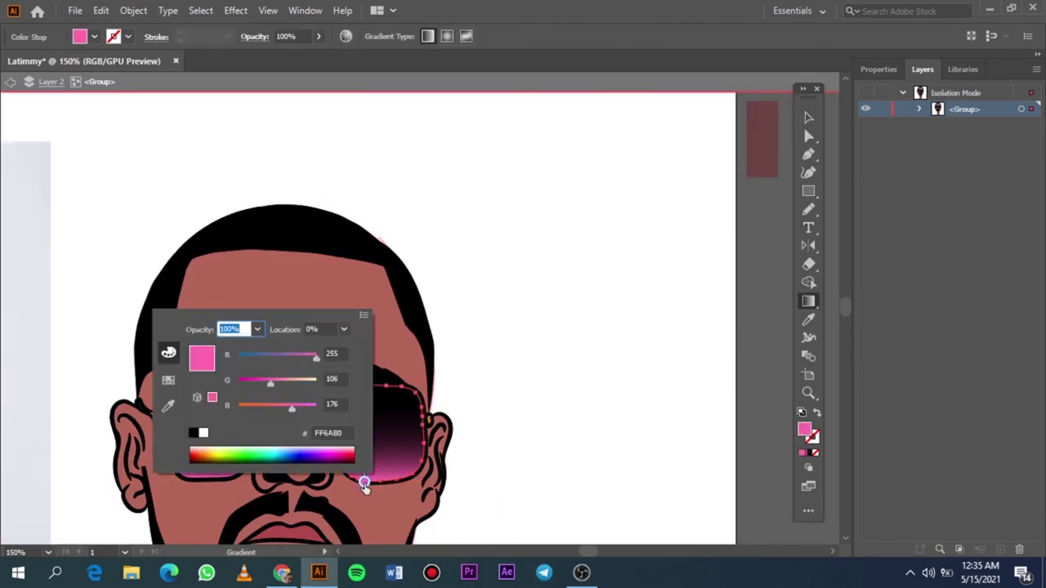
click(168, 401)
click(768, 123)
click(808, 118)
Give the left lens's bottom stop the dark red, then undo it and exit isolation
click(571, 286)
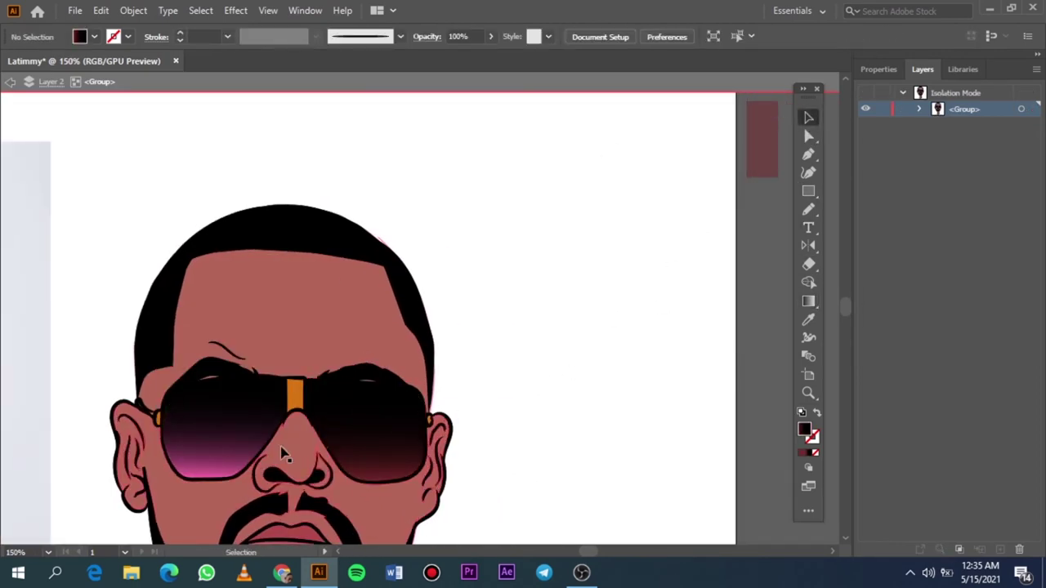
click(221, 425)
key(g)
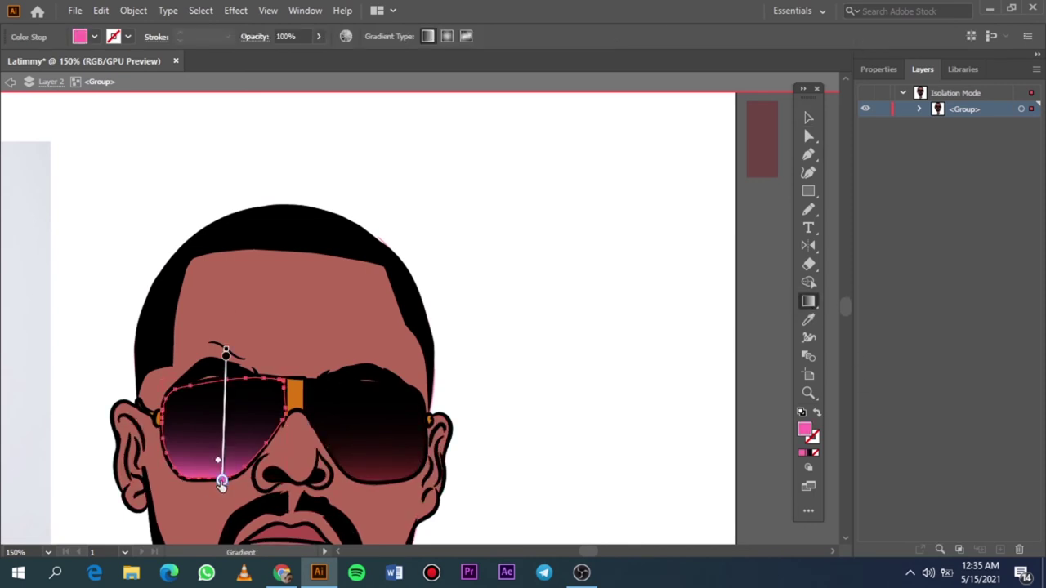
double_click(221, 482)
click(25, 404)
click(762, 143)
click(809, 118)
click(707, 266)
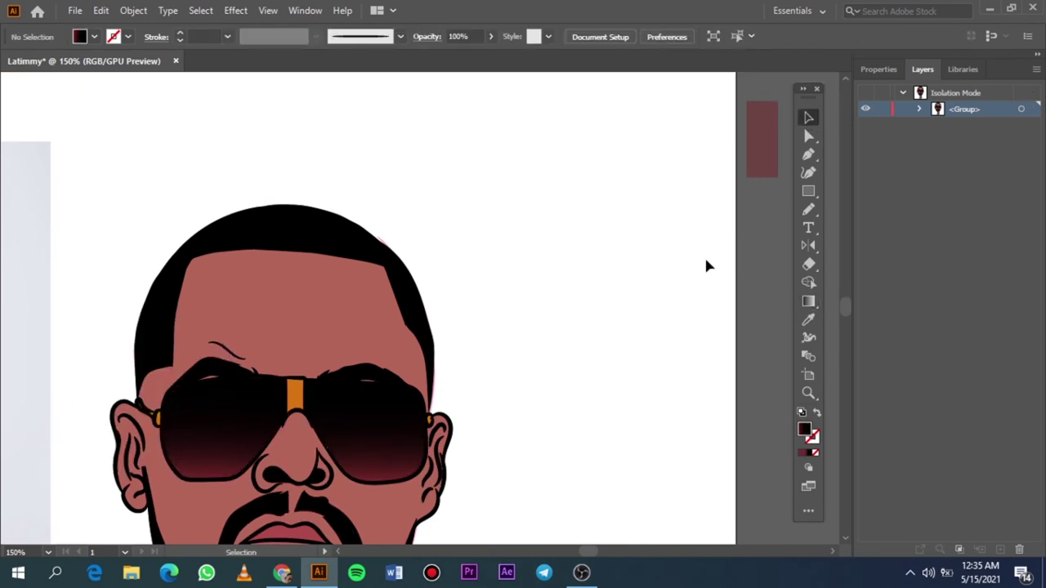
double_click(708, 265)
key(ctrl+0)
key(ctrl+z)
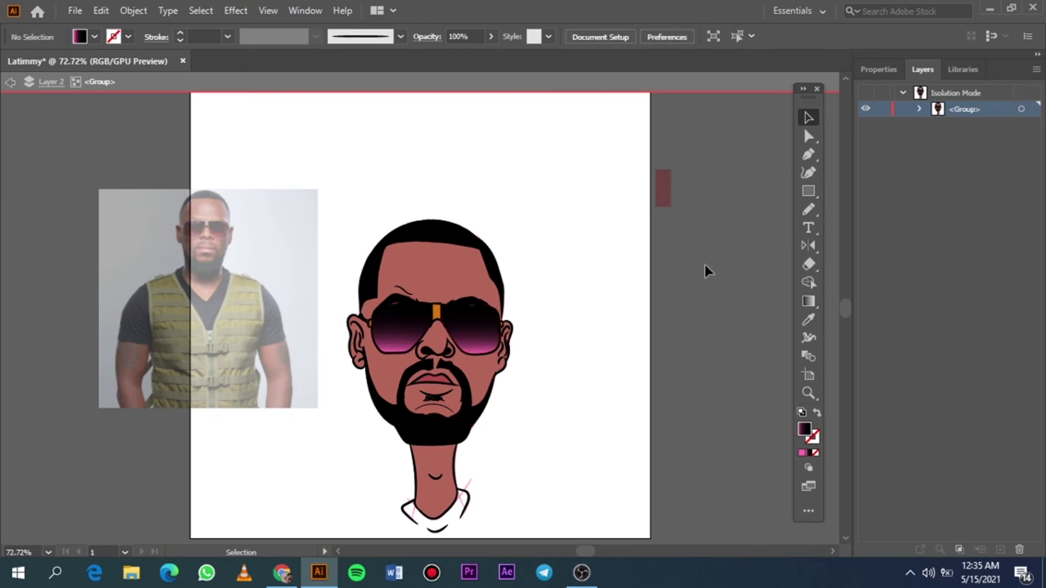
double_click(531, 433)
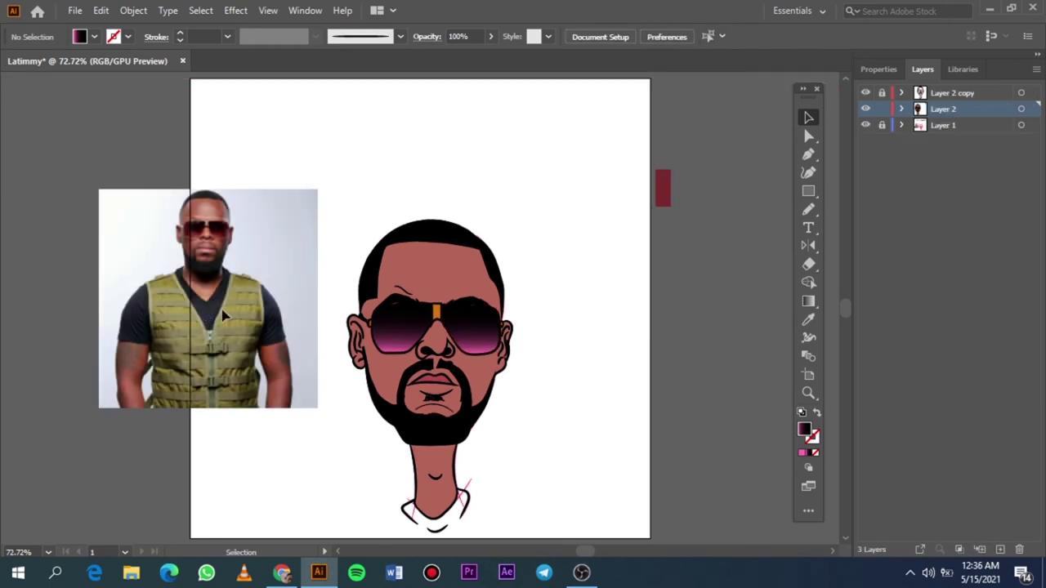
Duplicate Layer 2 as a new layer copy in the Layers panel
scroll(463, 339, left, 2)
scroll(462, 338, up, 5)
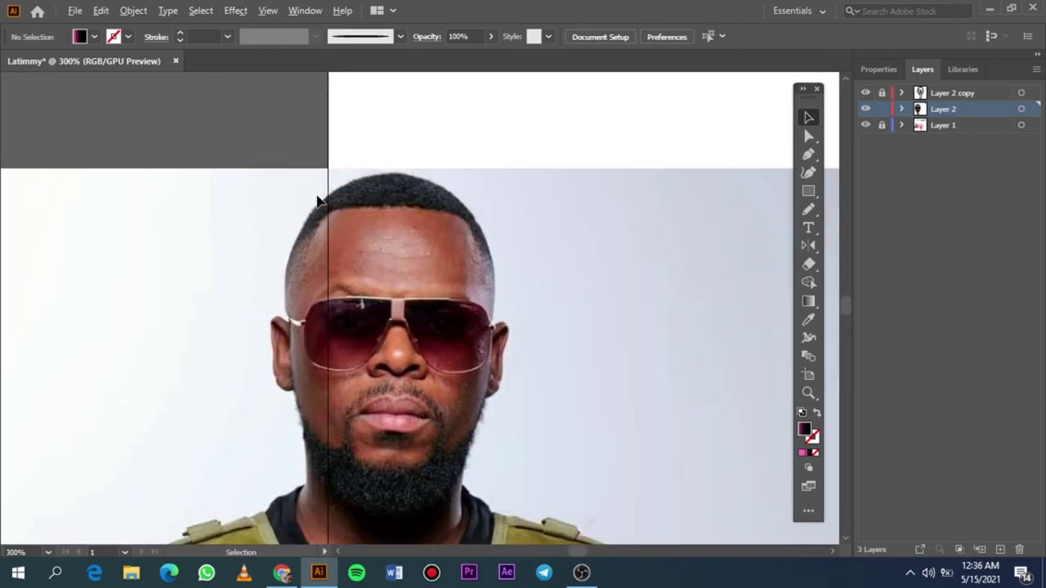
scroll(506, 446, right, 2)
scroll(506, 446, right, 5)
scroll(572, 425, down, 3)
scroll(711, 344, up, 2)
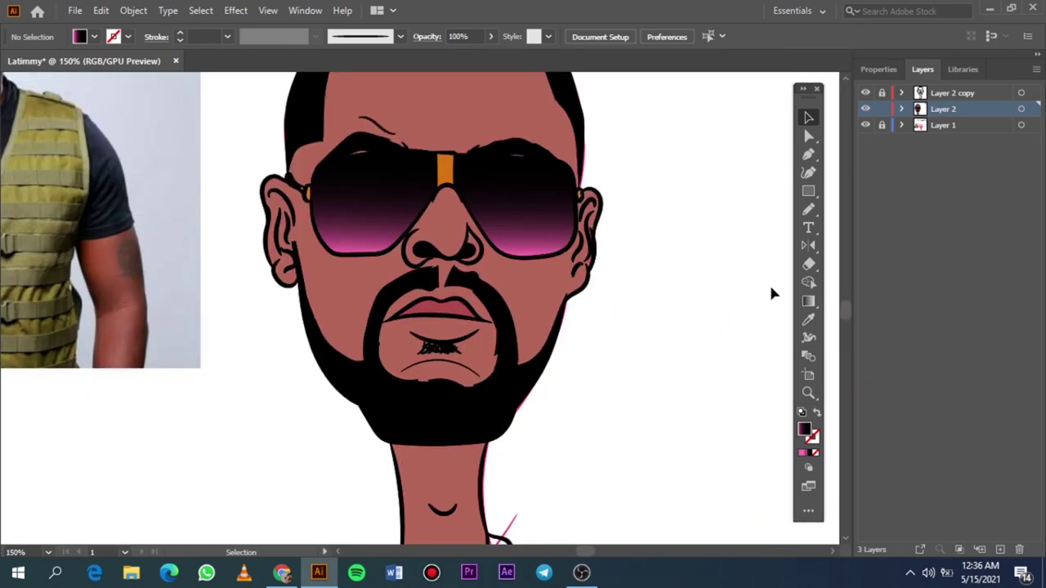
drag(962, 107, 999, 549)
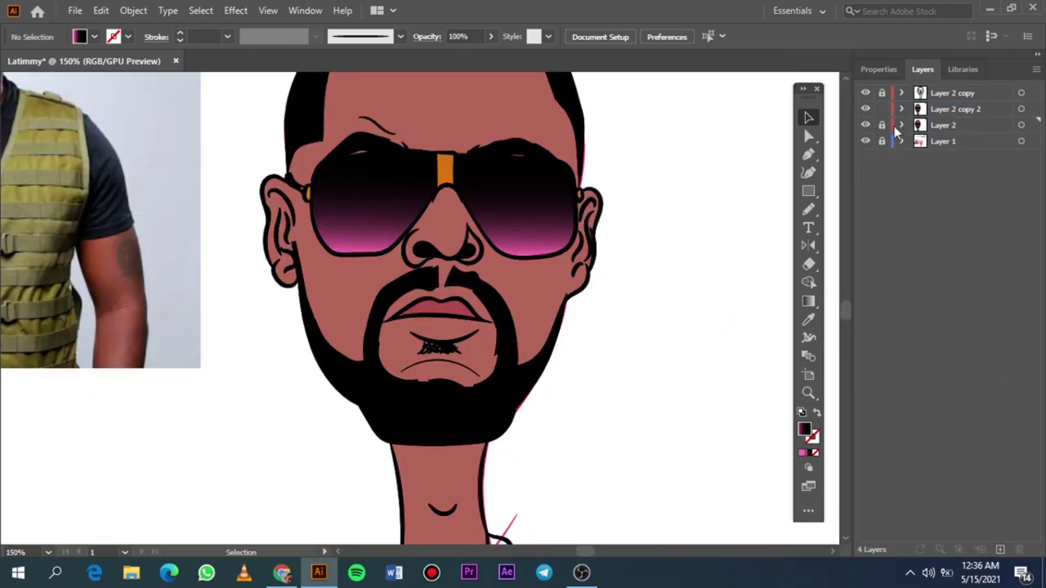
Inspect Layer 2 copy 2's paths, select the hairline path, and hide Layer 2
click(902, 108)
click(923, 110)
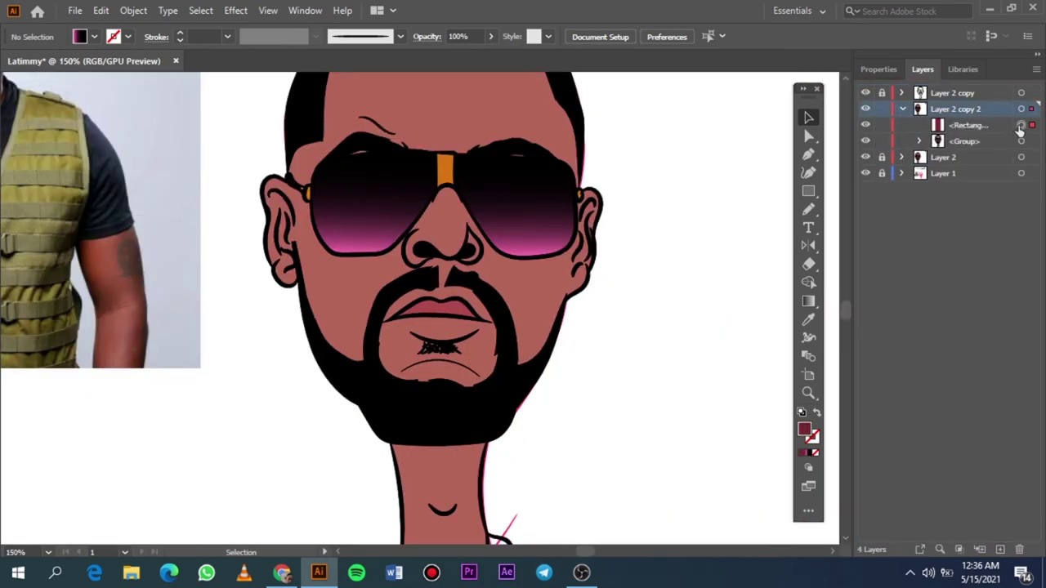
click(919, 125)
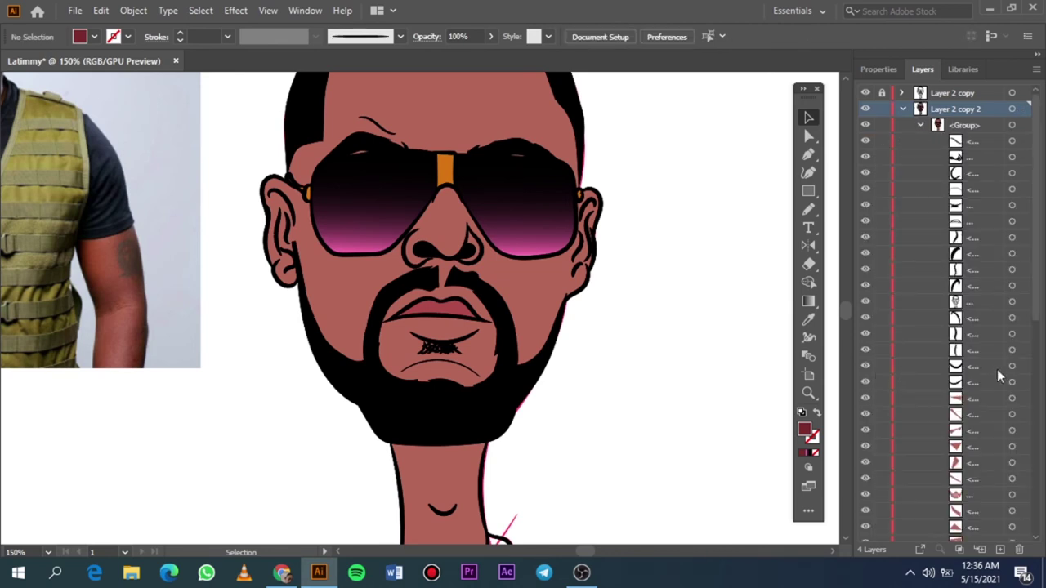
scroll(532, 338, down, 3)
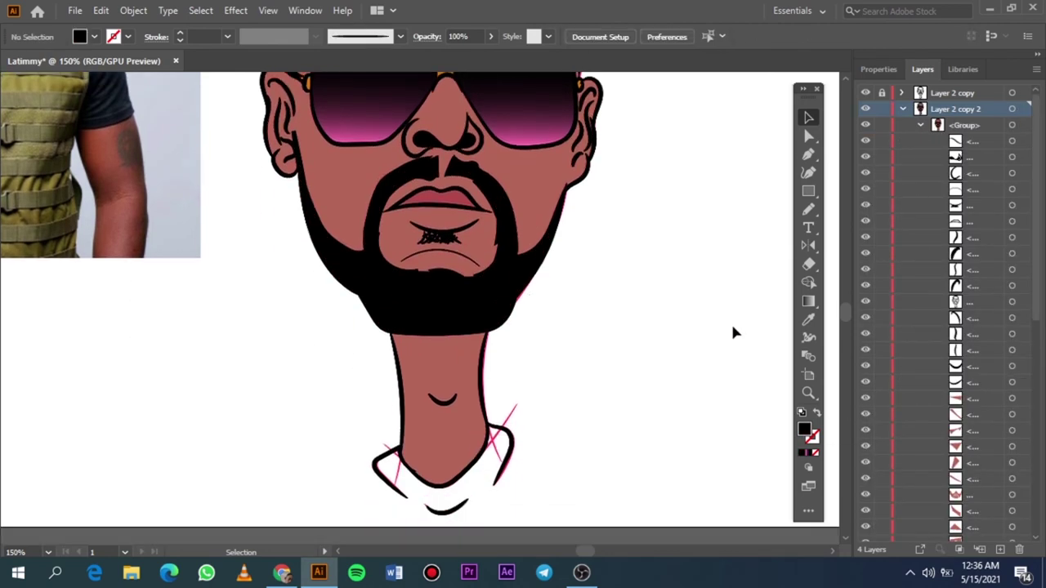
click(902, 109)
scroll(602, 253, up, 3)
click(902, 109)
key(a)
click(424, 123)
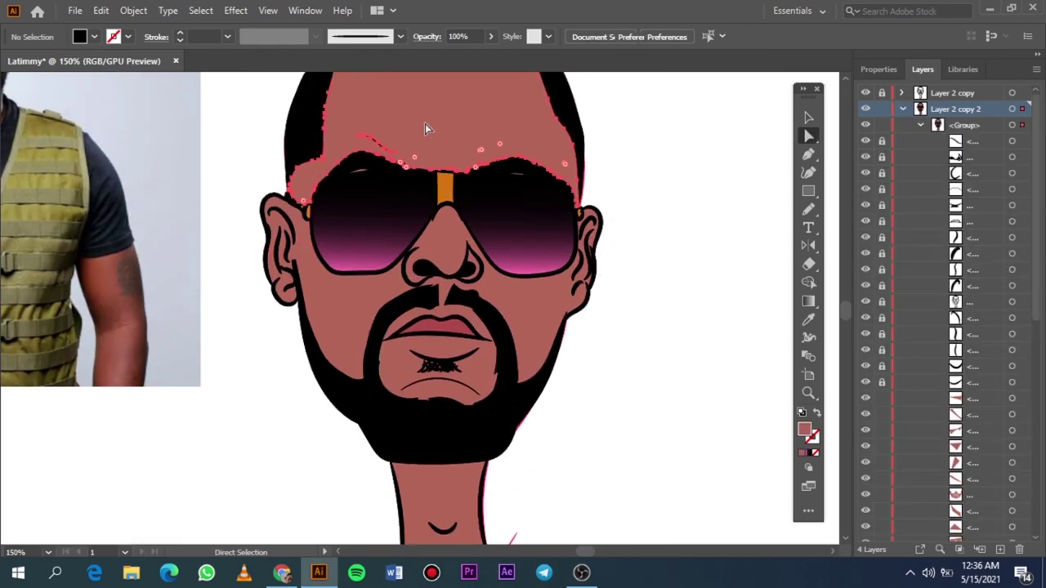
click(902, 109)
click(865, 125)
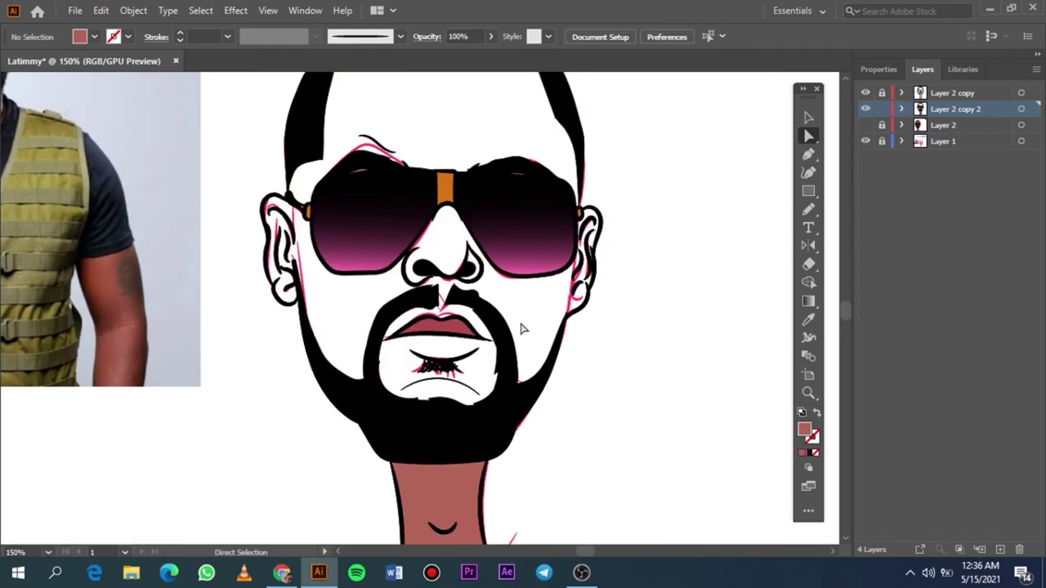
Create the new empty Layer 5 for the skin shading
scroll(310, 362, down, 5)
scroll(560, 350, up, 10)
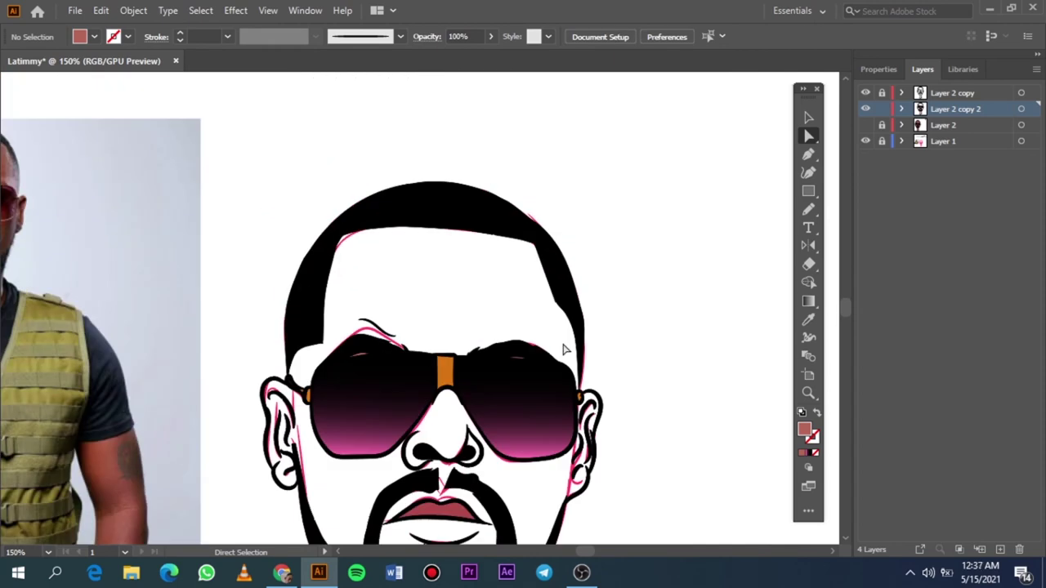
scroll(563, 350, left, 3)
scroll(91, 232, left, 3)
alt+scroll(210, 196, up, 3)
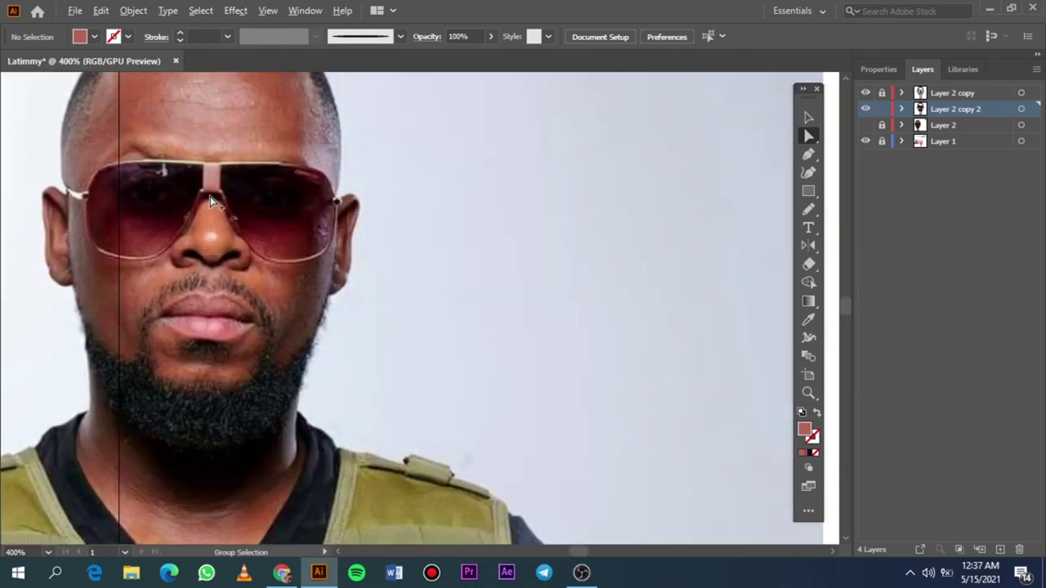
alt+scroll(210, 197, down, 2)
scroll(354, 315, right, 3)
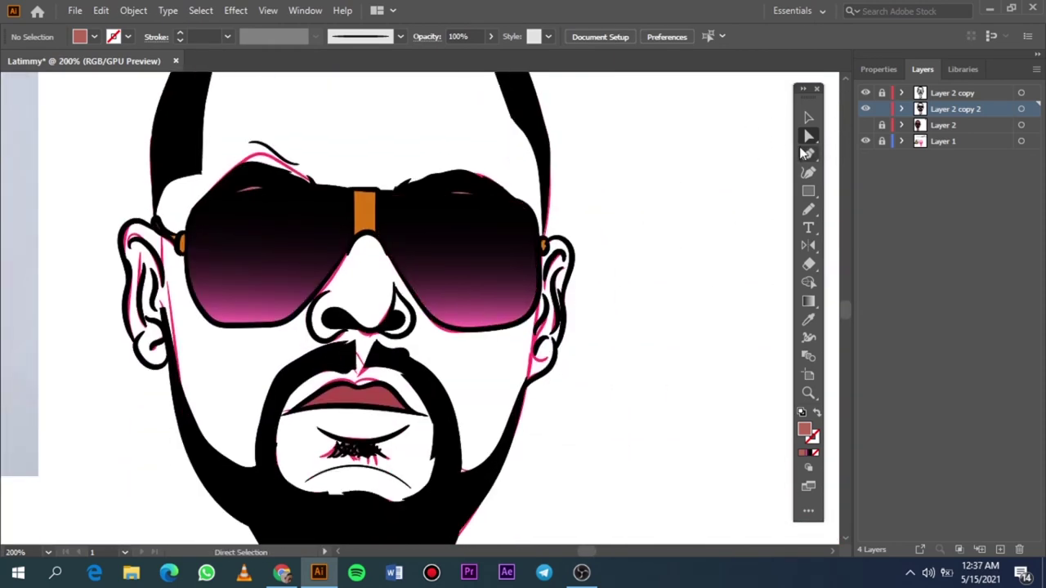
click(953, 125)
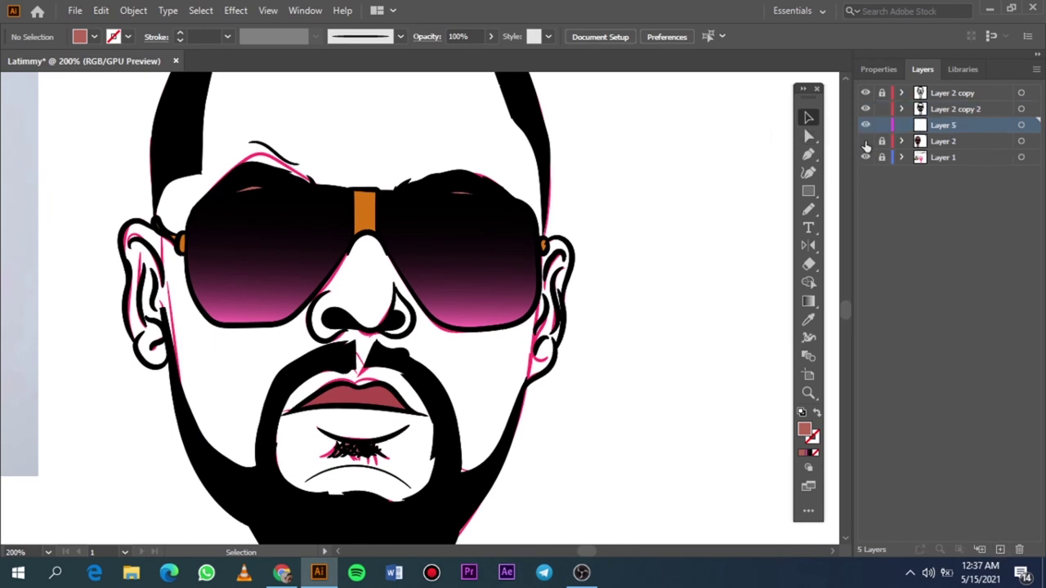
Show Layer 2's skin fill and set a darker reddish fill for shading
click(865, 141)
double_click(805, 430)
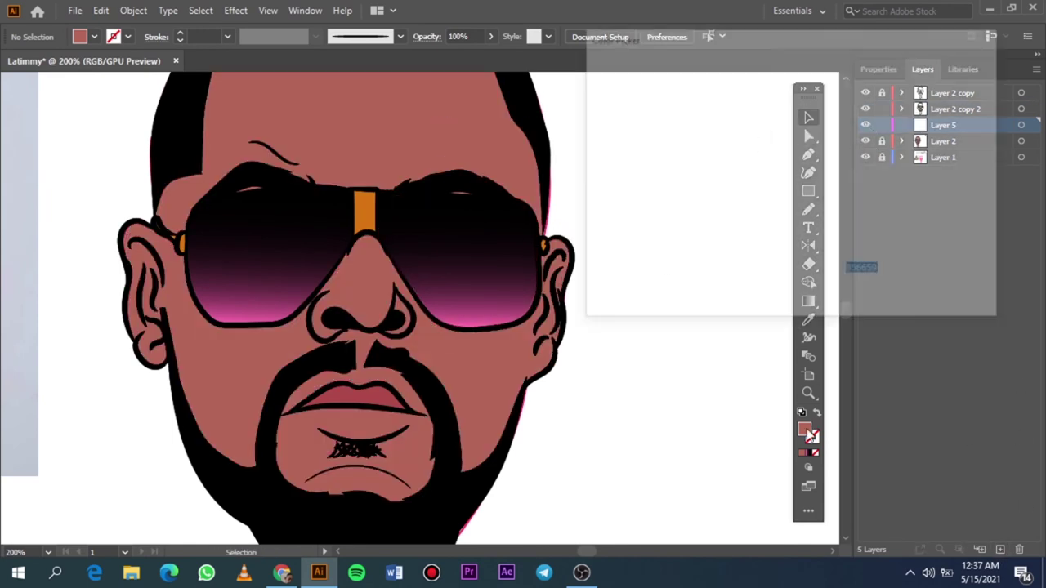
drag(705, 169, 696, 148)
click(953, 87)
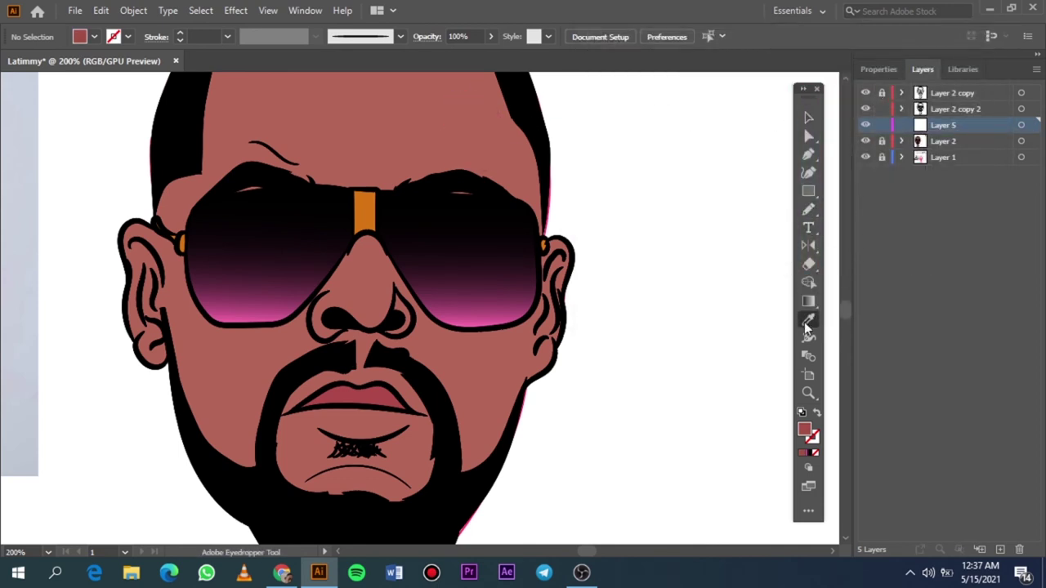
drag(474, 131, 705, 270)
drag(721, 179, 773, 172)
key(v)
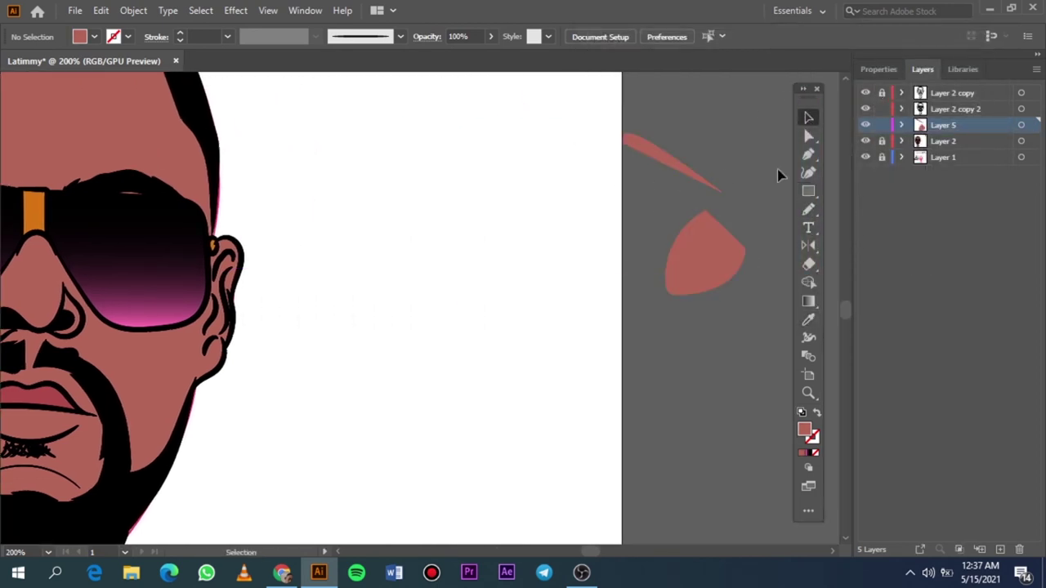
Shift the forehead shape toward a darker pinkish red with Color Balance
scroll(163, 139, left, 3)
scroll(166, 95, left, 3)
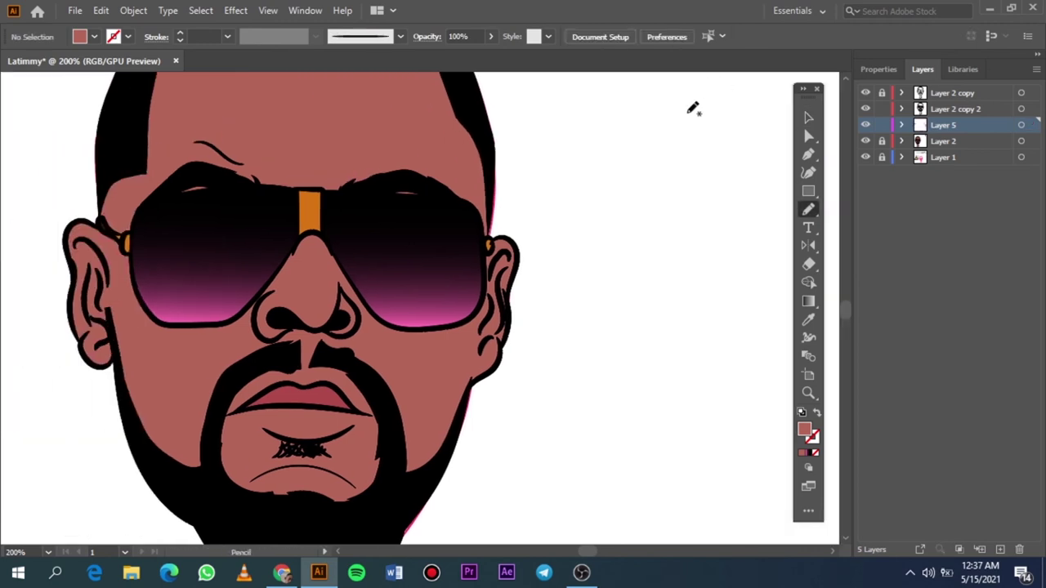
key(v)
click(100, 10)
mouse_move(137, 280)
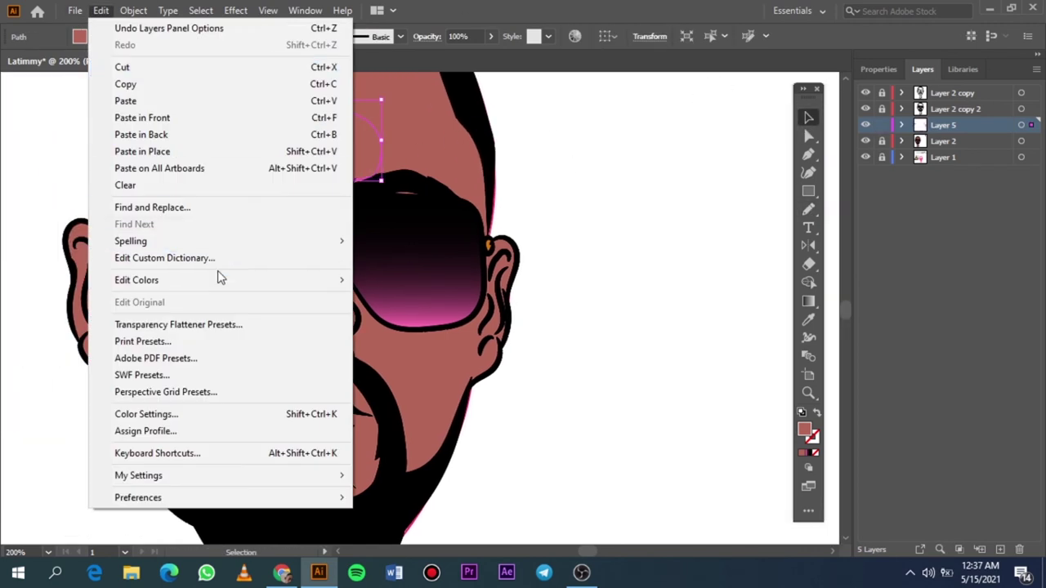
click(441, 278)
mouse_move(696, 397)
mouse_down()
mouse_move(685, 395)
mouse_move(683, 372)
mouse_up()
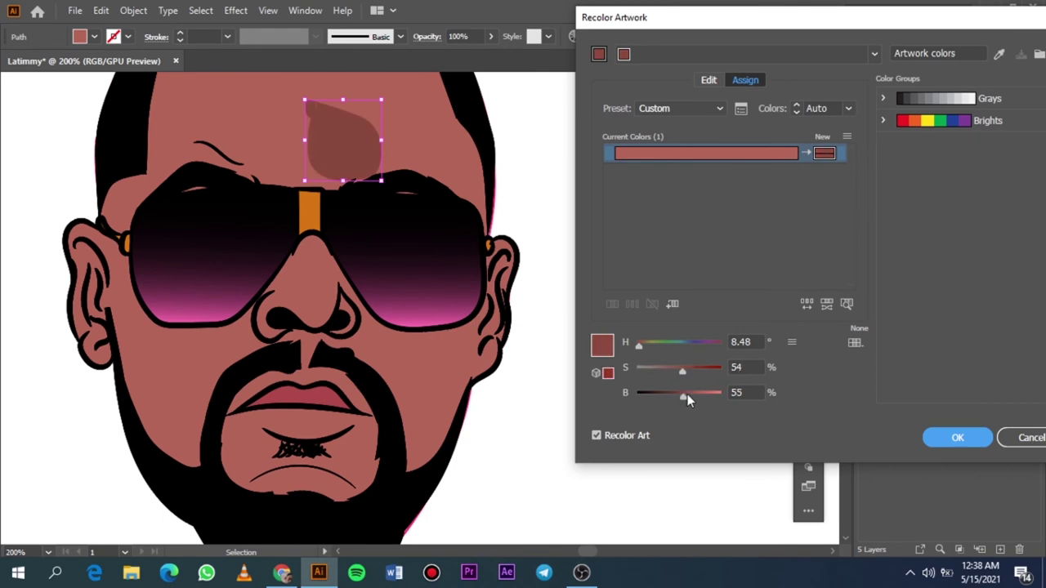
key(Escape)
click(100, 9)
mouse_move(136, 279)
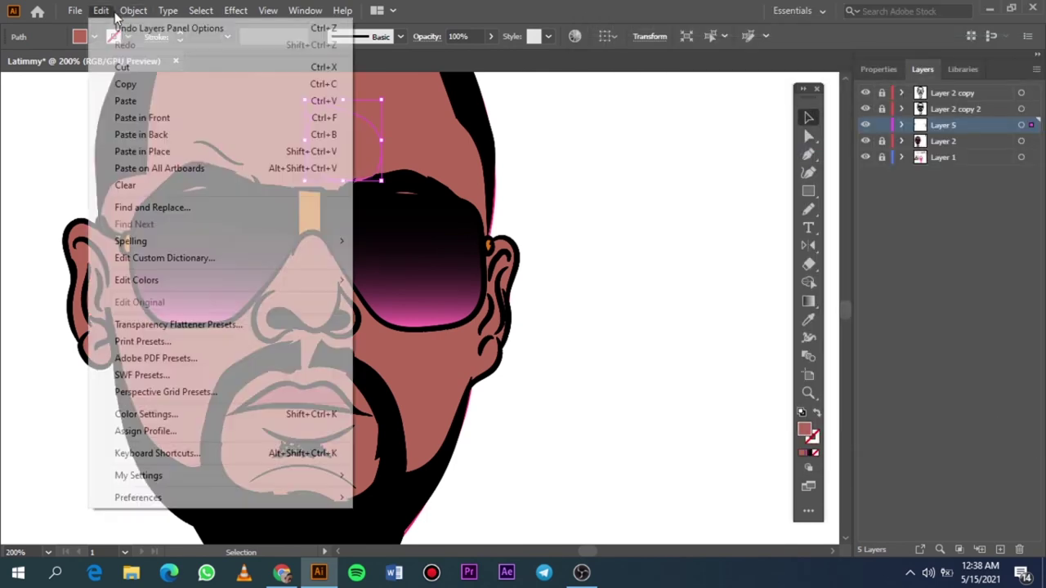
click(438, 323)
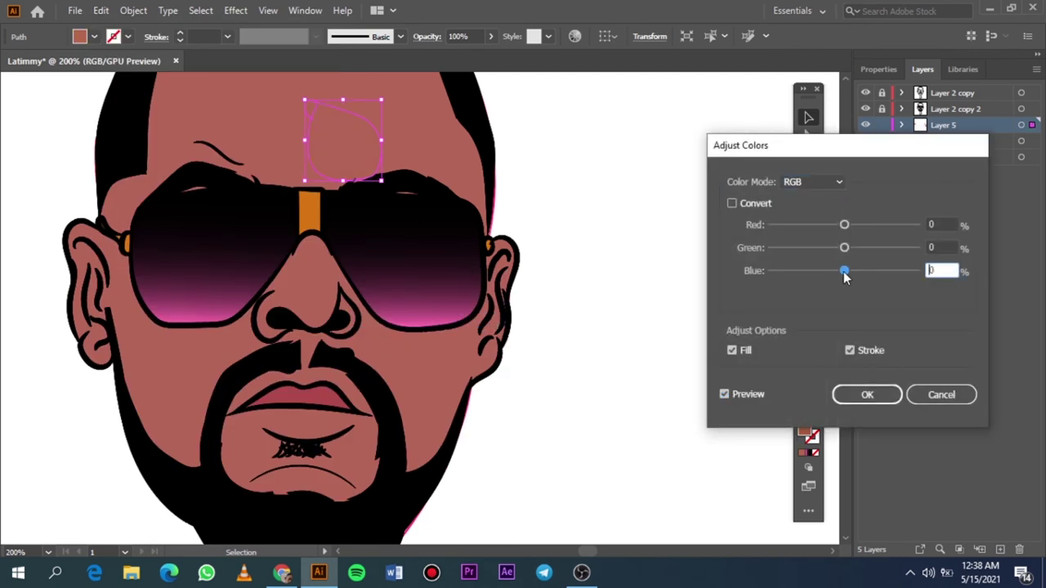
drag(845, 256, 842, 256)
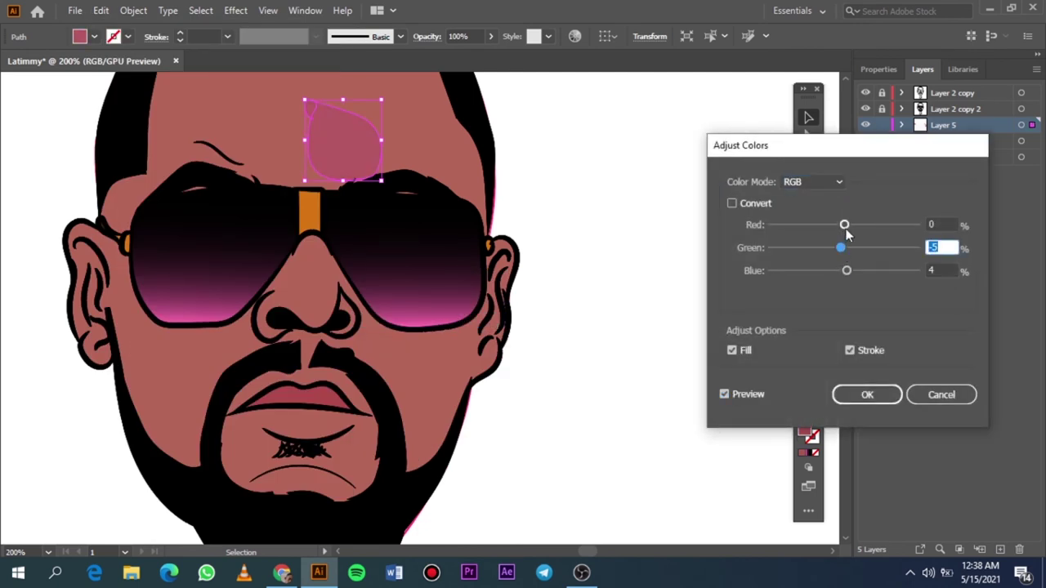
key(Return)
Darken the forehead shape to a deeper red via Recolor Artwork
click(100, 10)
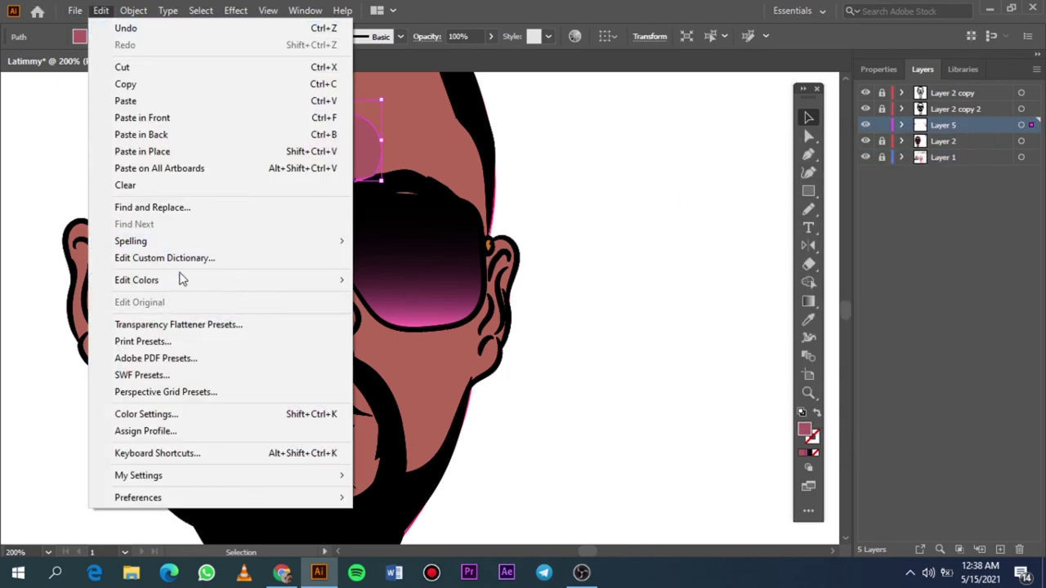
click(385, 287)
mouse_move(691, 399)
mouse_down()
mouse_move(675, 403)
mouse_move(679, 395)
mouse_up()
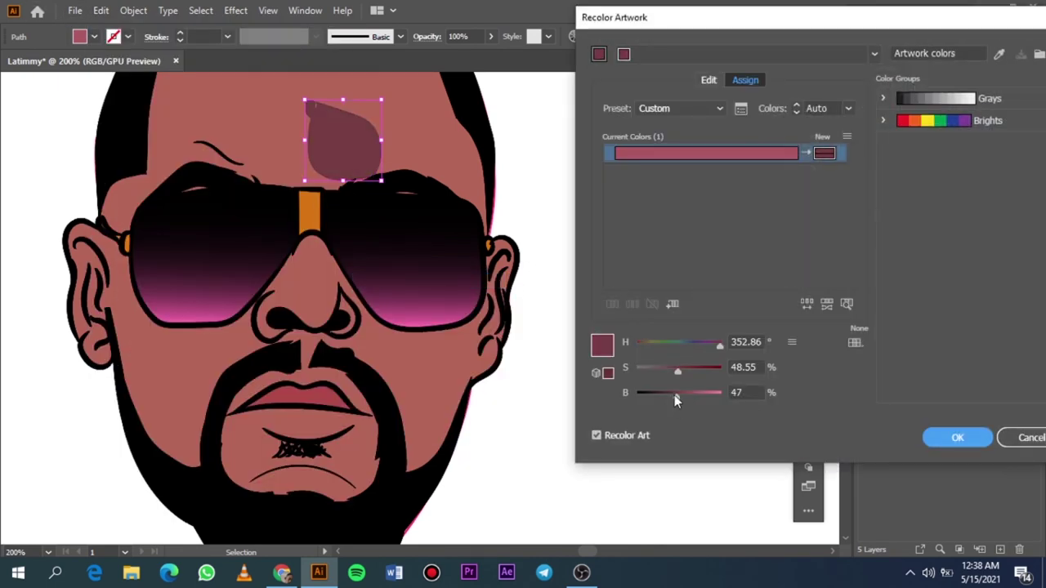
click(1029, 437)
click(101, 10)
click(415, 282)
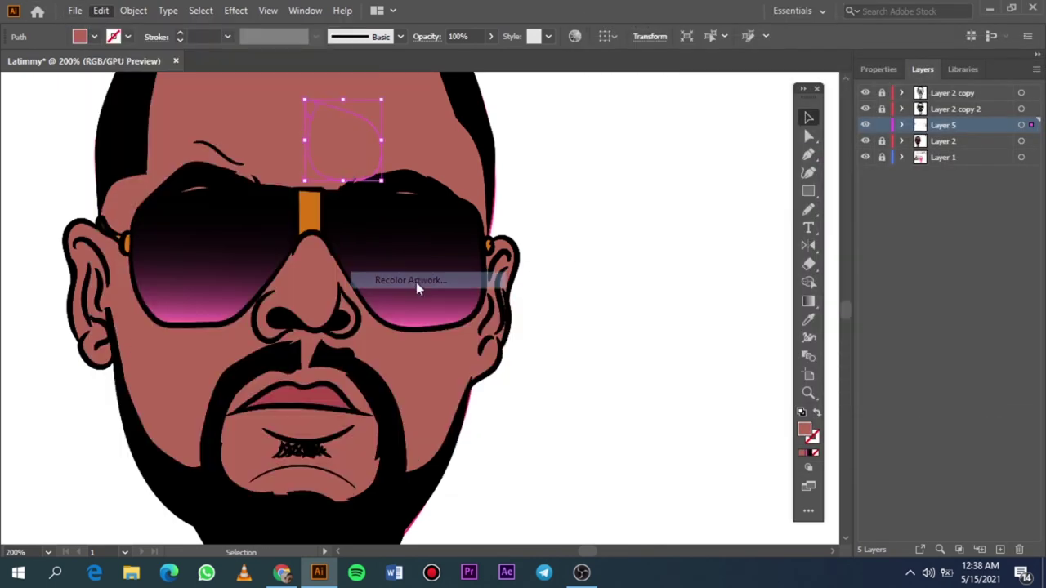
mouse_move(696, 406)
mouse_down()
mouse_move(684, 398)
mouse_move(684, 369)
mouse_move(683, 400)
mouse_move(665, 372)
mouse_up()
click(635, 344)
click(683, 372)
key(Return)
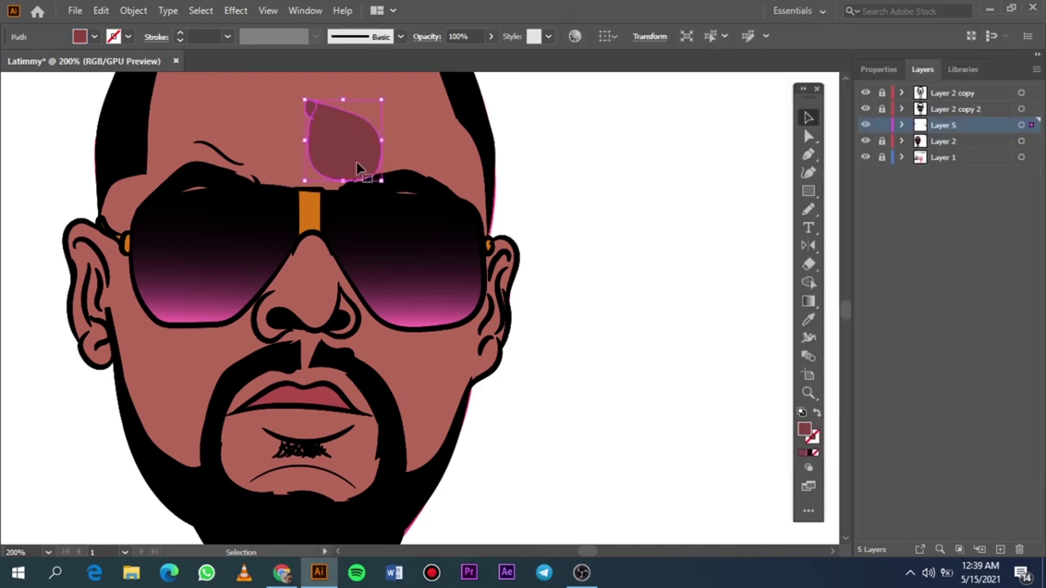
click(630, 320)
Draw shadows along the right side of the forehead and the right jaw
scroll(488, 319, left, 5)
scroll(488, 319, up, 3)
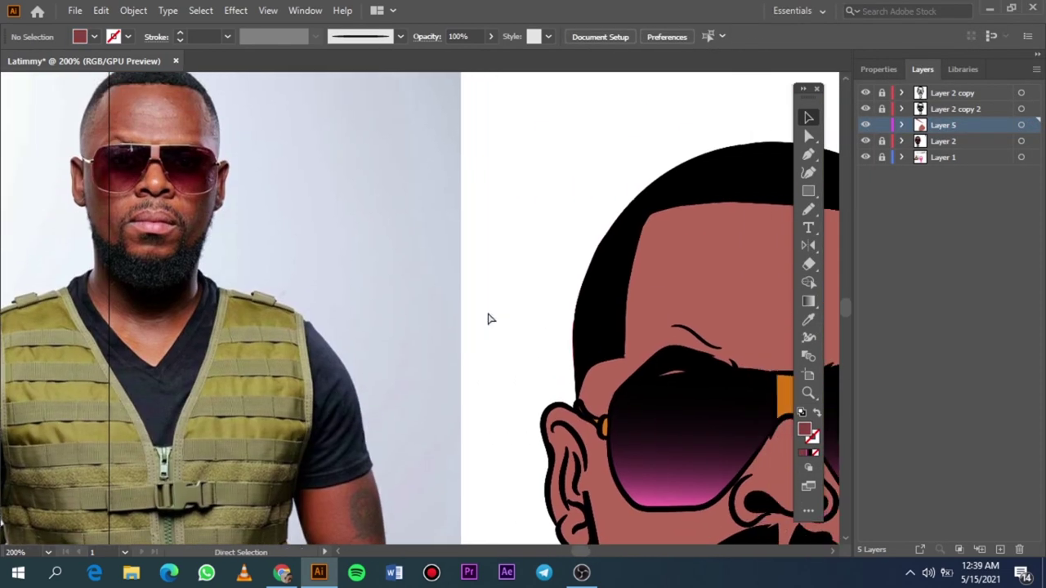
scroll(488, 317, right, 5)
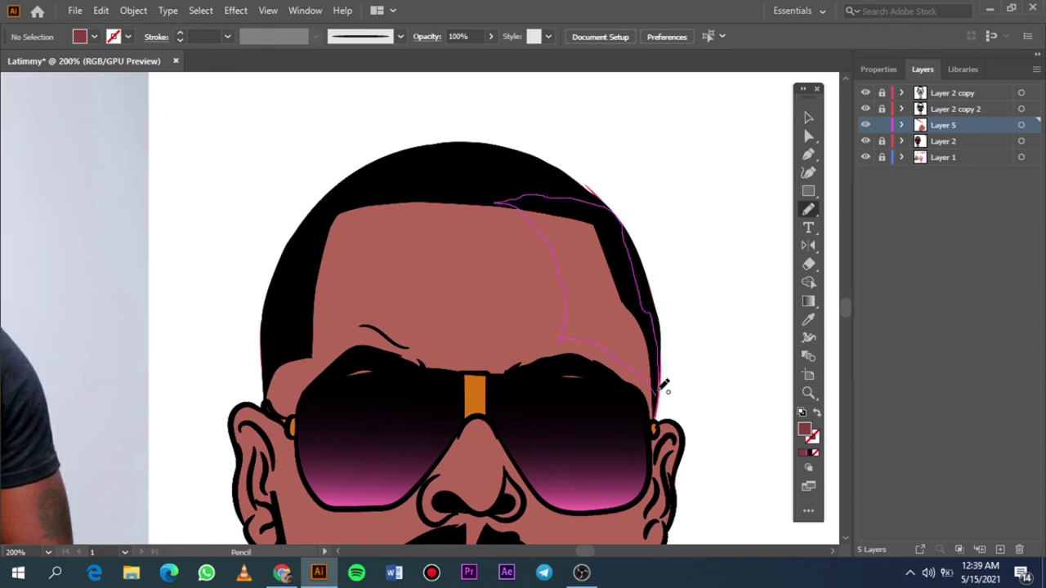
drag(663, 385, 660, 396)
key(ctrl+0)
scroll(570, 393, left, 3)
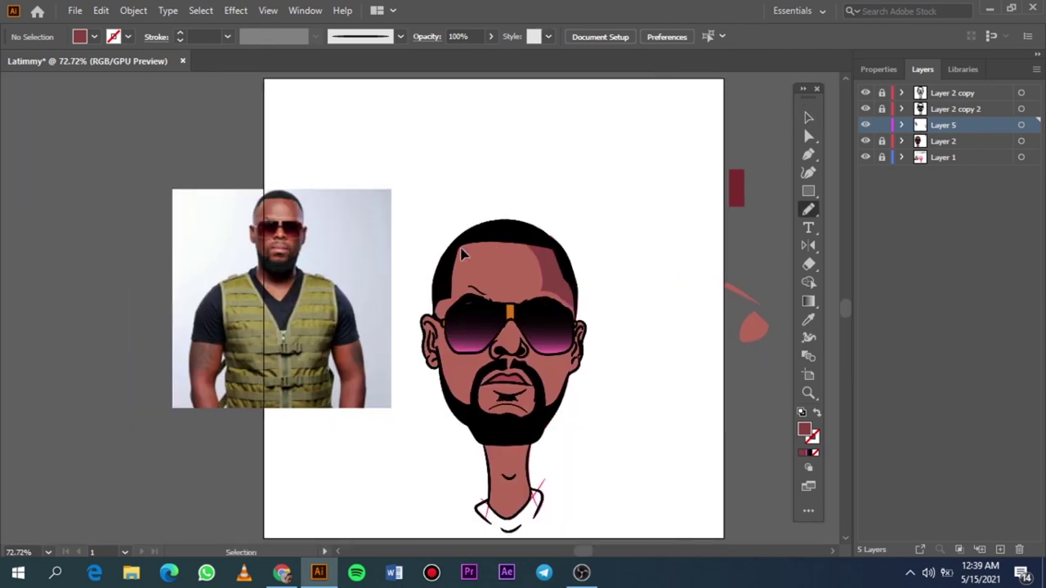
scroll(571, 392, up, 1)
scroll(571, 392, up, 1)
scroll(570, 392, up, 1)
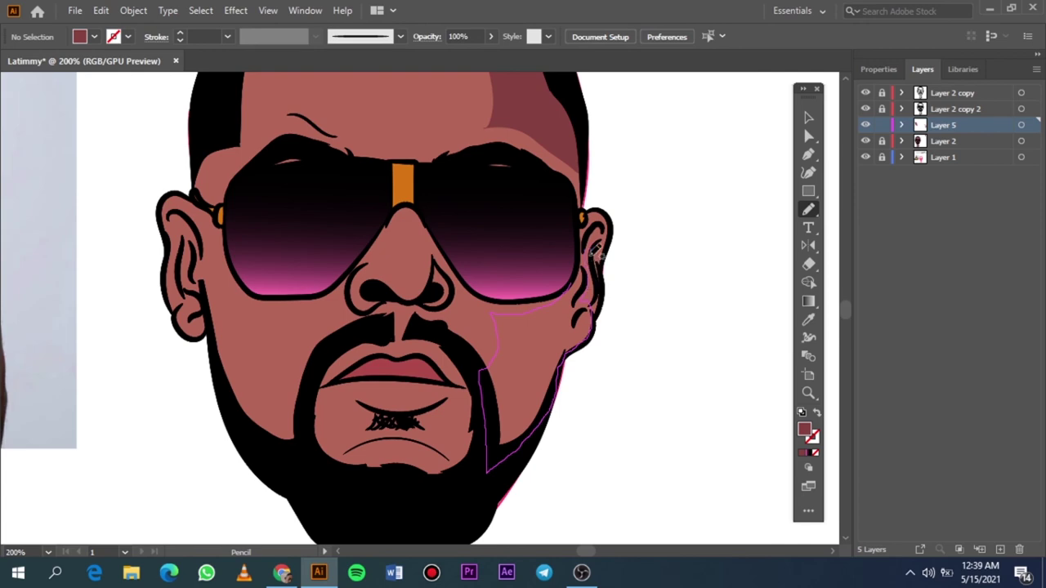
drag(595, 252, 595, 249)
key(ctrl+0)
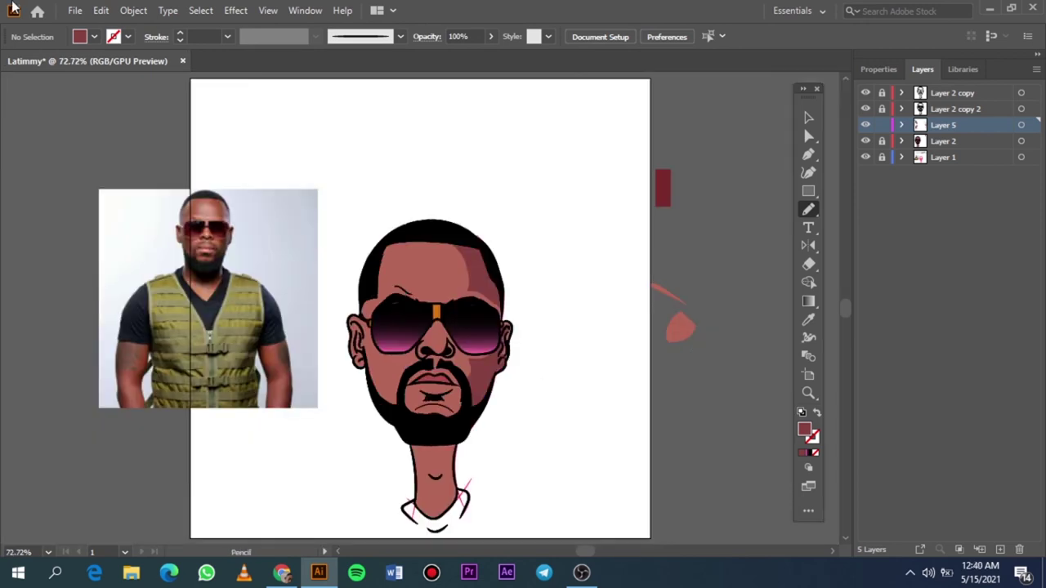
Add shadows on the neck below the beard, beside and under the nose
scroll(490, 407, up, 2)
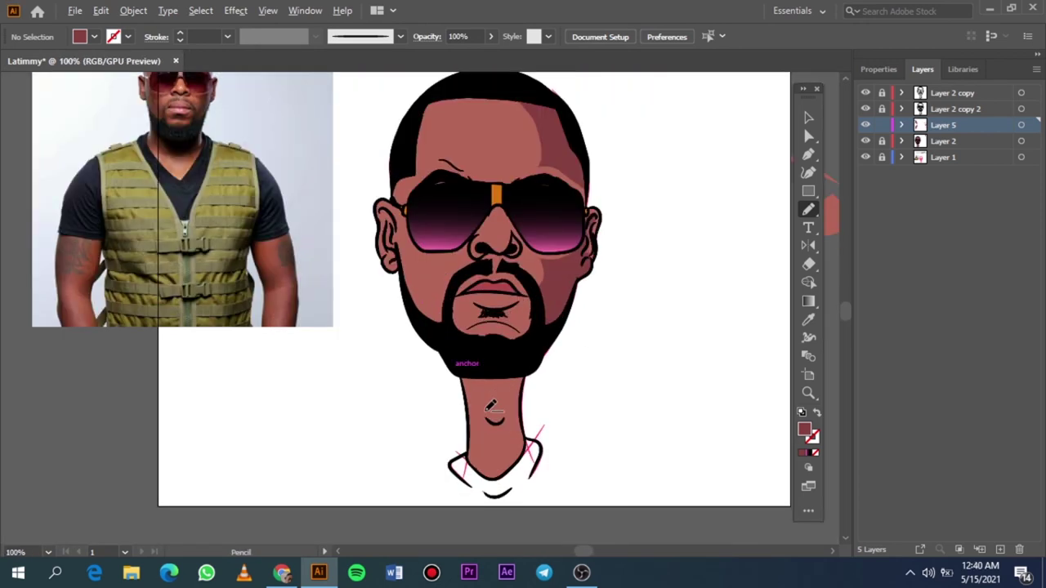
scroll(491, 406, up, 1)
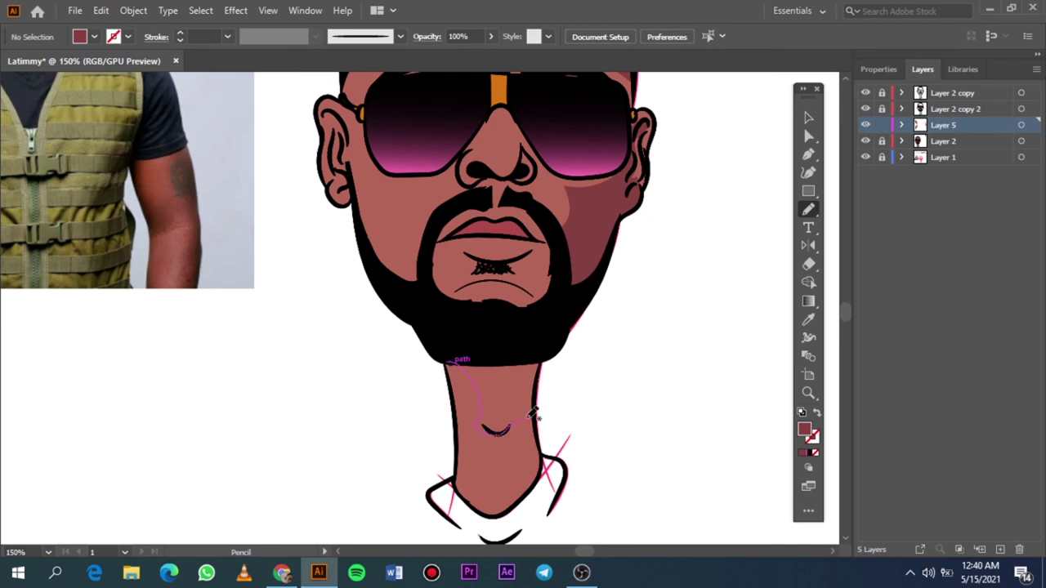
drag(532, 412, 449, 360)
key(ctrl+0)
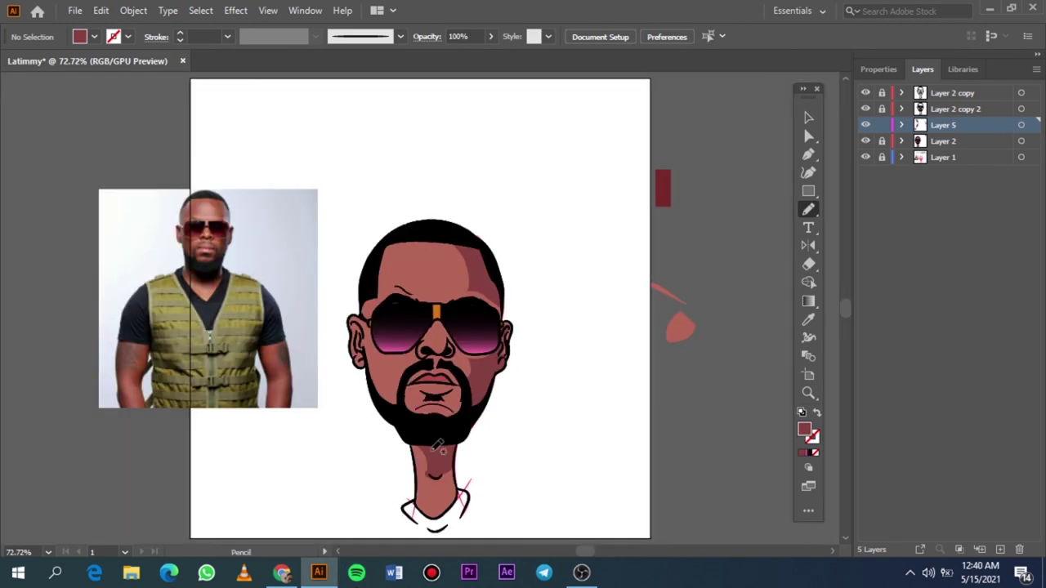
scroll(425, 286, up, 1)
scroll(436, 274, up, 1)
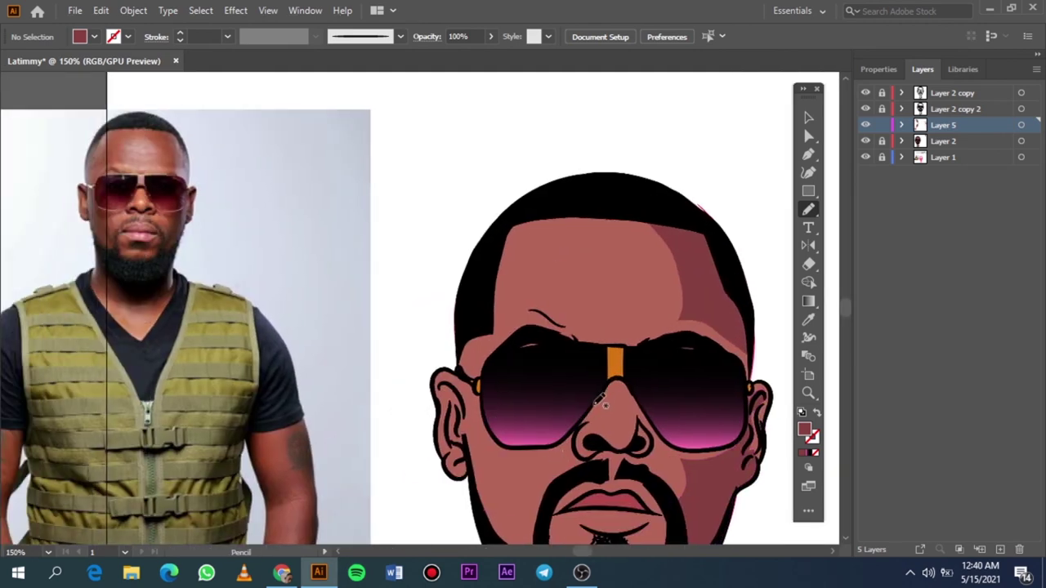
drag(638, 395, 594, 405)
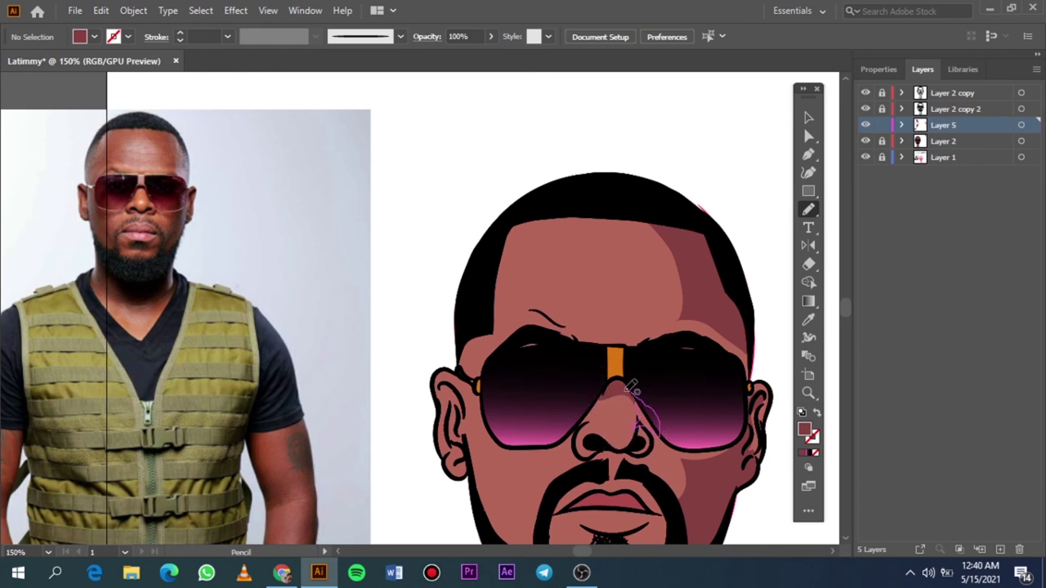
drag(629, 386, 647, 417)
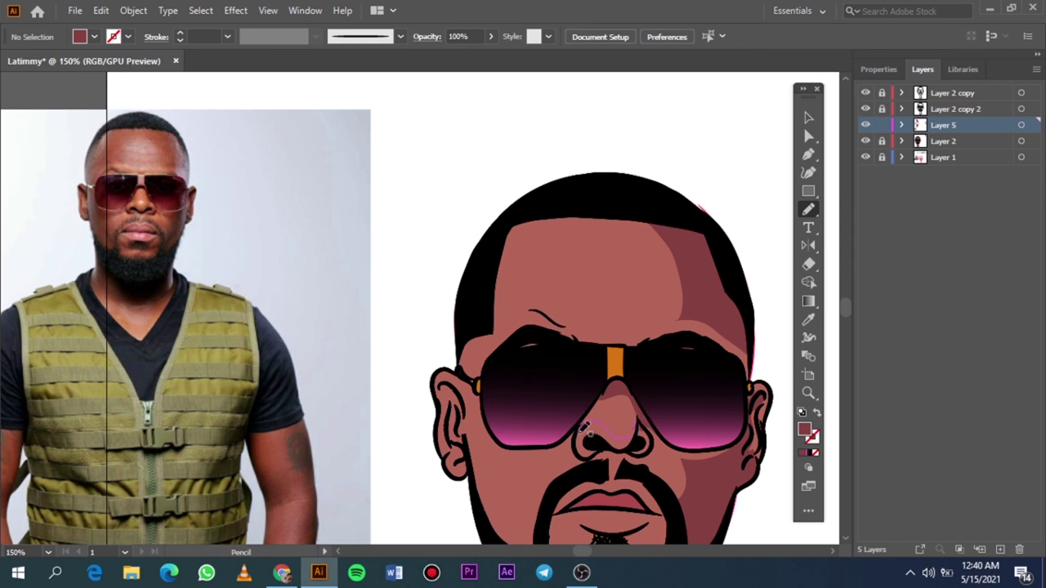
mouse_move(584, 430)
mouse_down()
mouse_move(662, 420)
mouse_move(650, 425)
mouse_up()
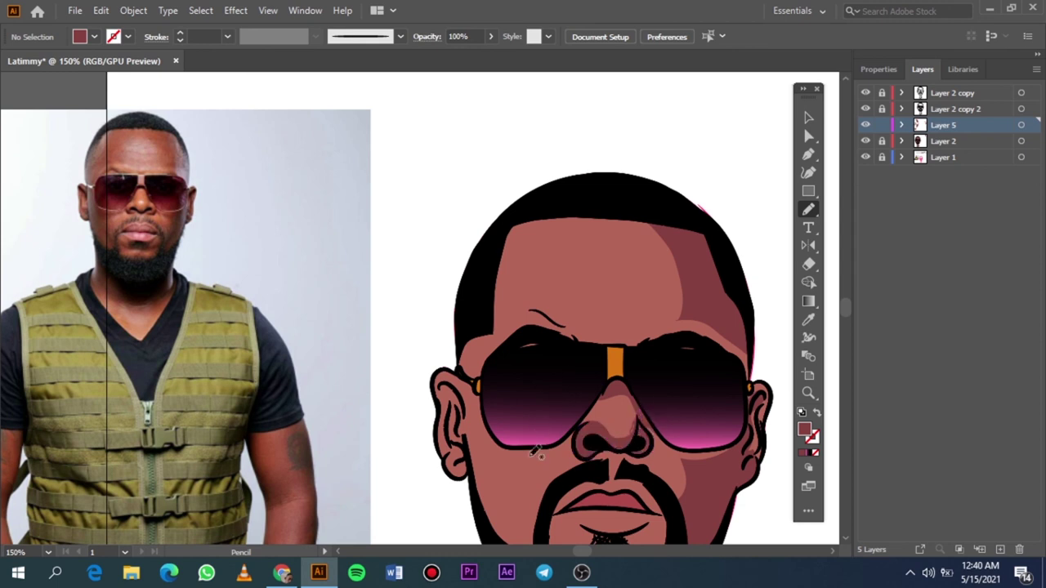
Shade the cheek toward the left ear and the chin below the lip
scroll(536, 452, down, 1)
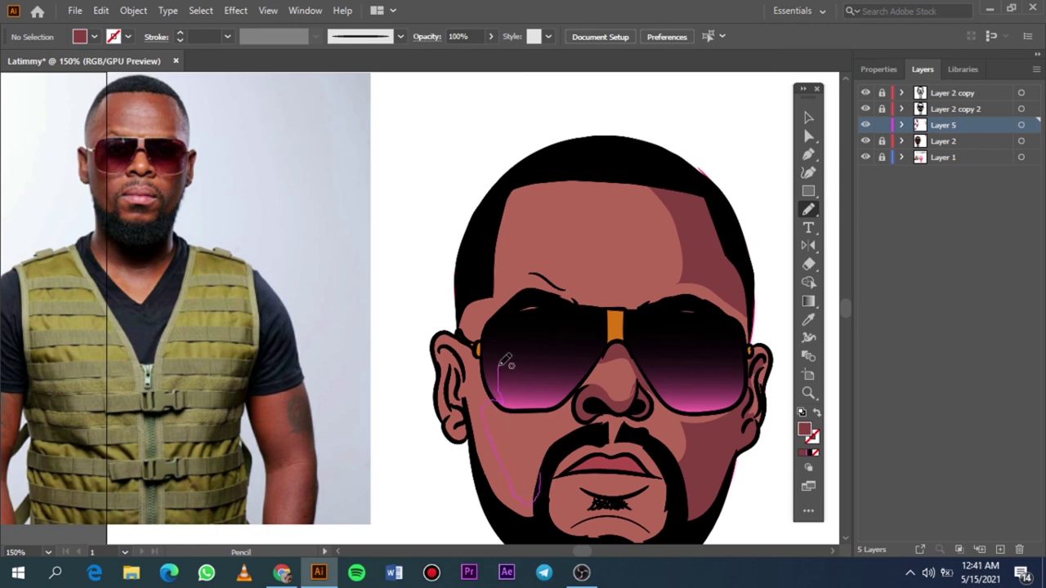
drag(500, 364, 451, 334)
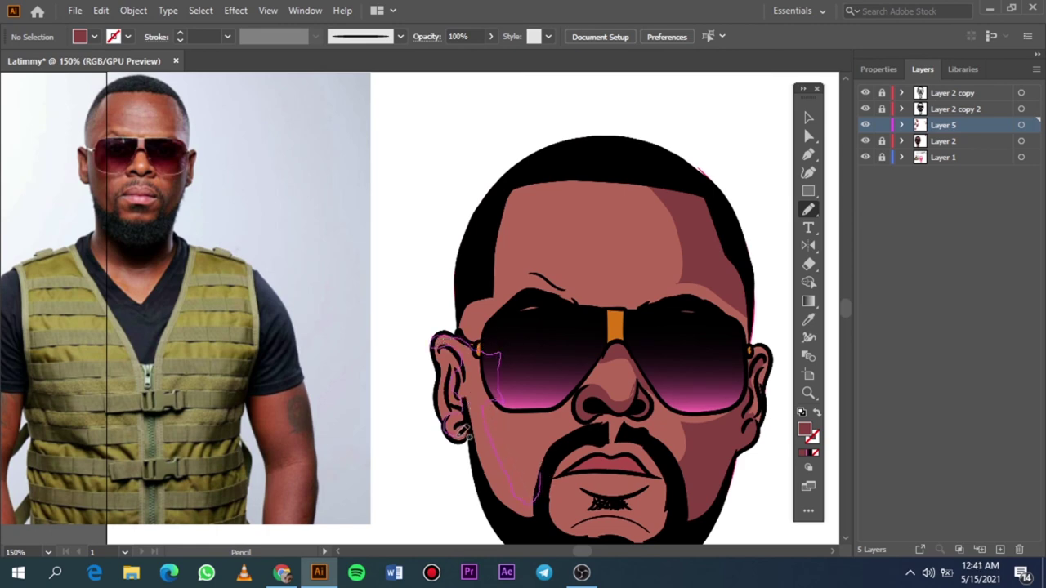
mouse_move(468, 435)
mouse_down()
mouse_move(502, 509)
mouse_move(545, 484)
mouse_up()
scroll(544, 467, down, 2)
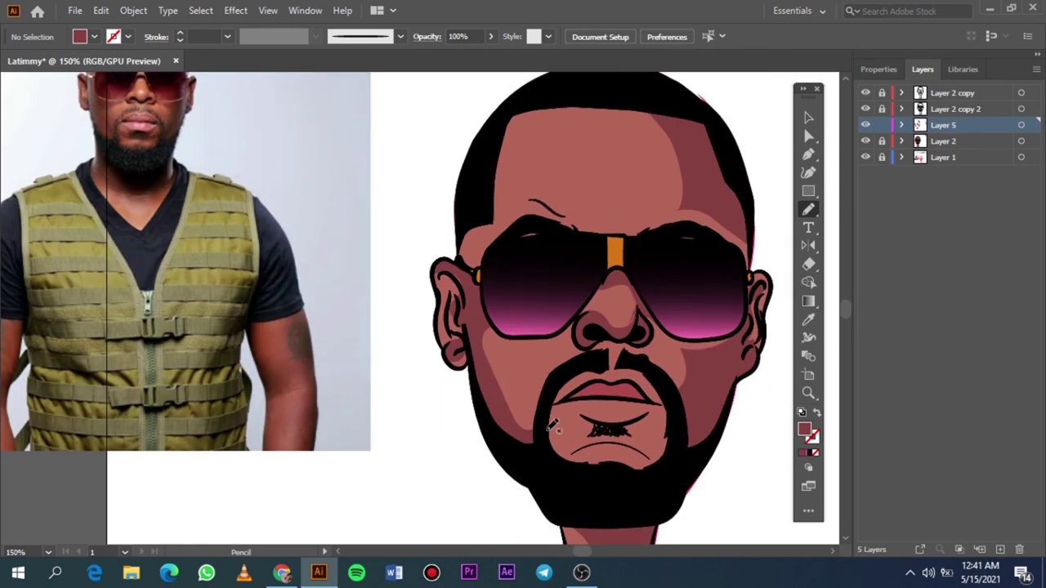
drag(552, 424, 557, 422)
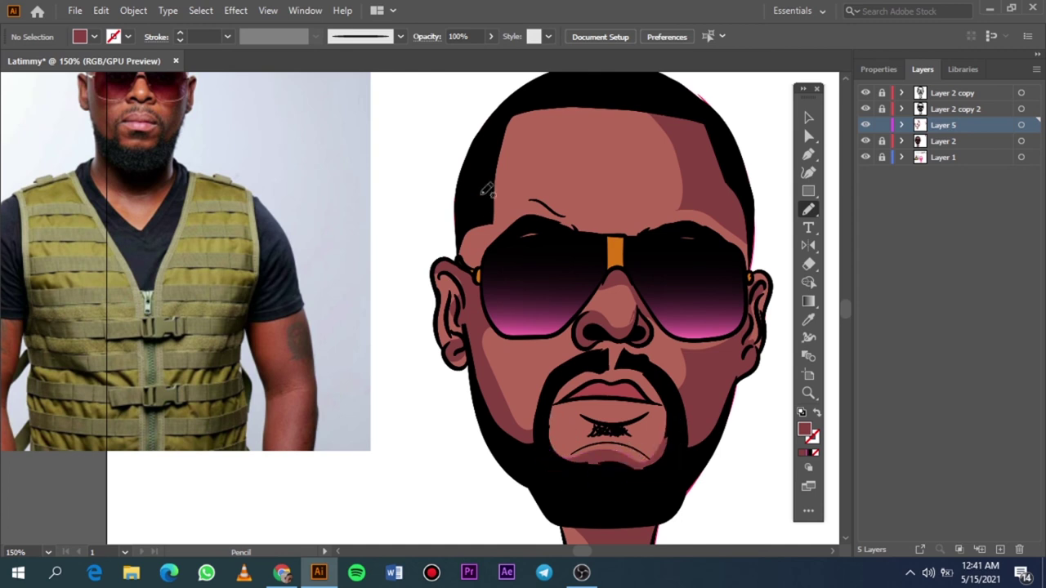
Draw shadow shapes on the upper-left forehead, temple and eyebrow
drag(510, 156, 513, 222)
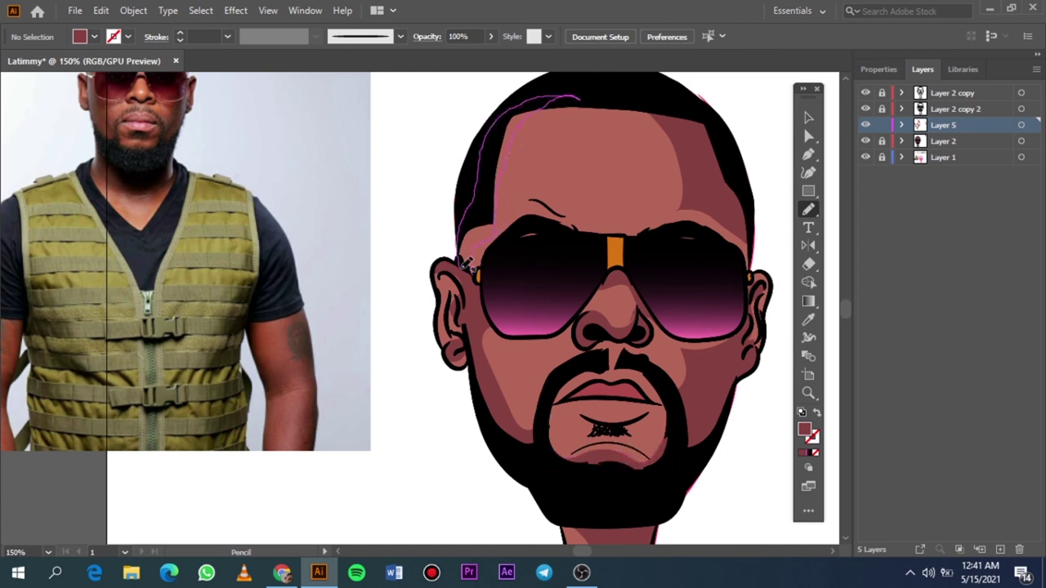
drag(514, 144, 491, 240)
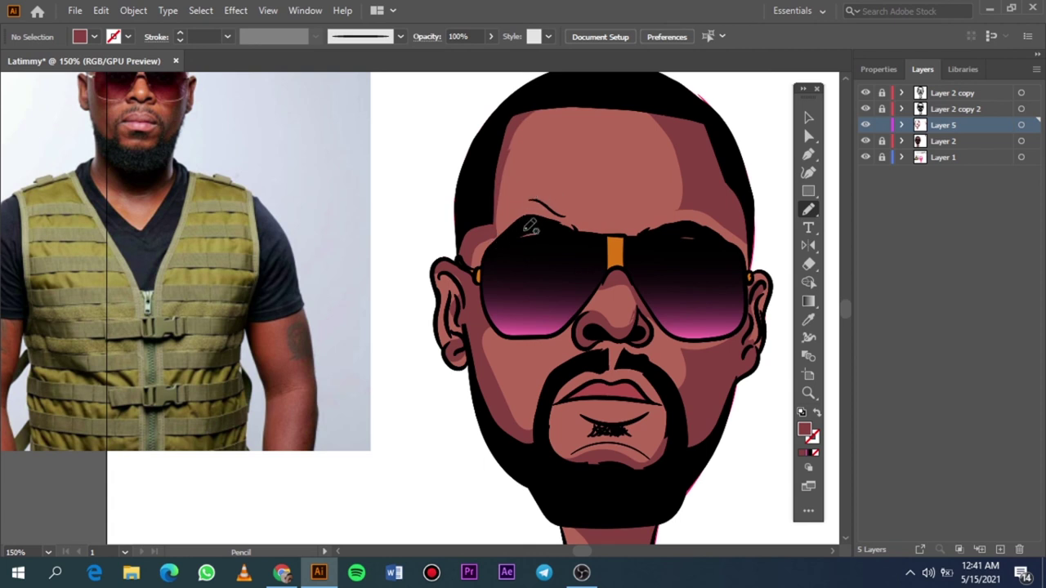
drag(579, 232, 547, 209)
drag(484, 216, 557, 200)
drag(616, 233, 614, 235)
key(ctrl+0)
Hide the reference photo and shade the right forehead down to the brow
scroll(514, 306, down, 1)
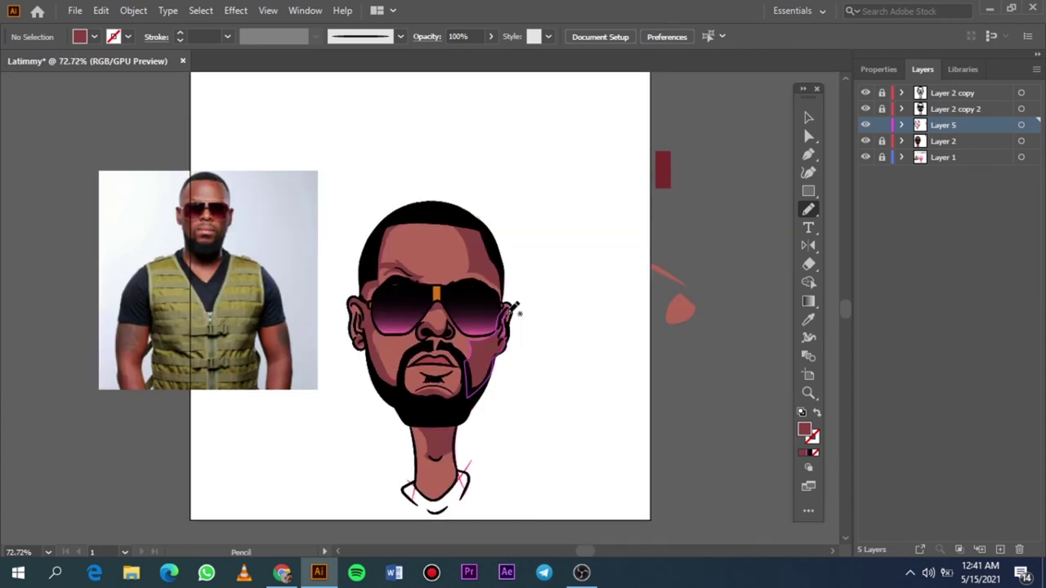
click(807, 120)
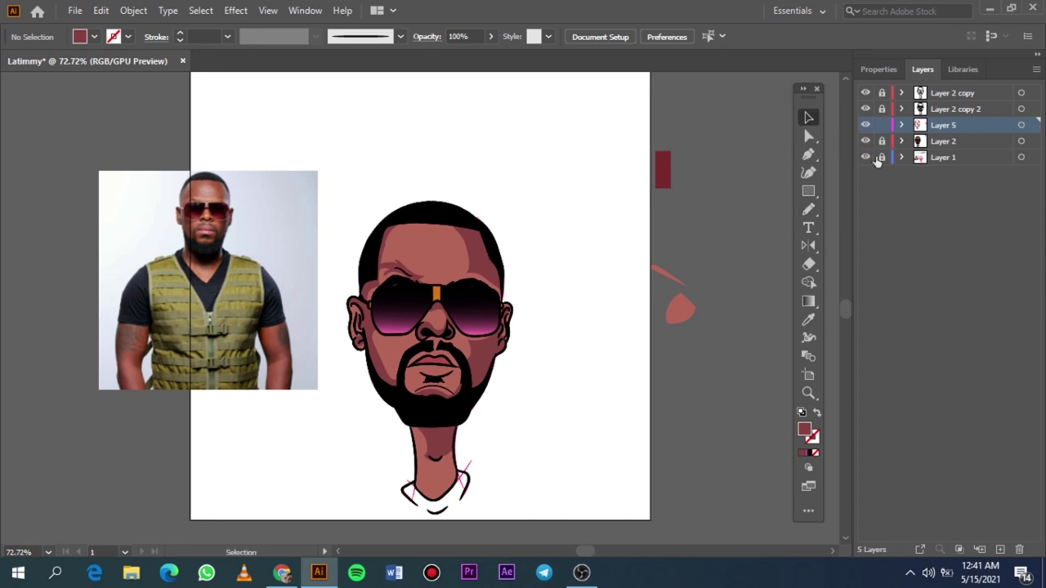
click(865, 158)
scroll(182, 187, up, 3)
scroll(206, 191, down, 1)
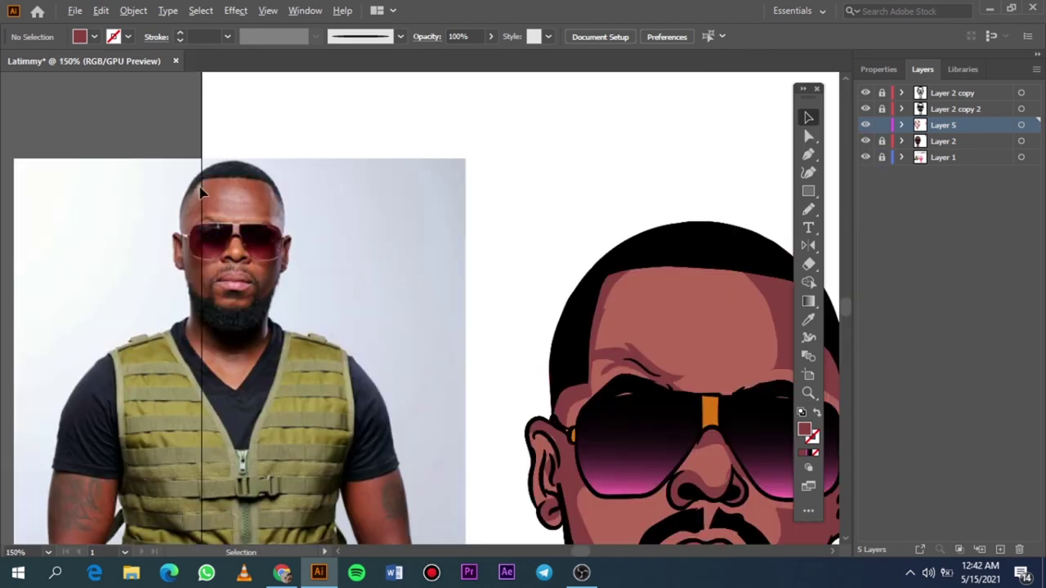
scroll(491, 286, right, 2)
scroll(751, 364, up, 2)
key(n)
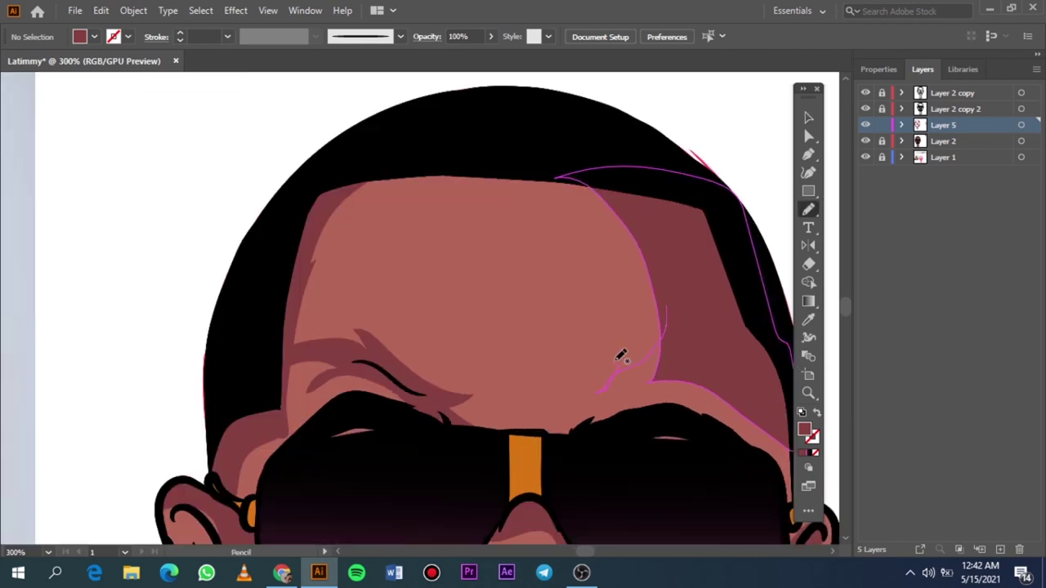
mouse_move(619, 355)
mouse_down()
mouse_move(571, 431)
mouse_move(649, 395)
mouse_move(726, 455)
mouse_up()
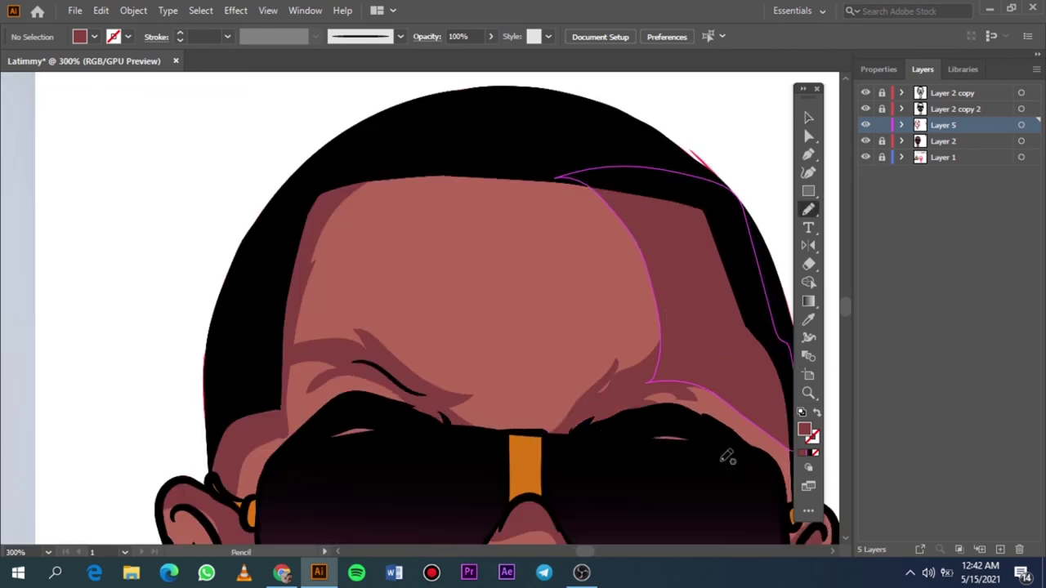
key(ctrl+0)
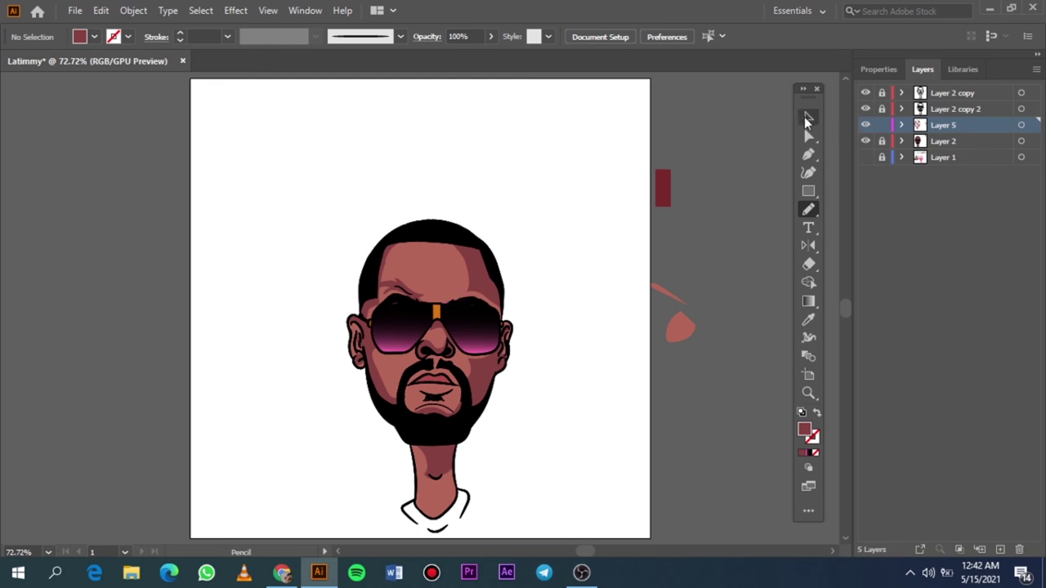
Hide the reference photo and set a lighter pink fill colour
key(v)
scroll(433, 393, up, 5)
key(i)
click(586, 435)
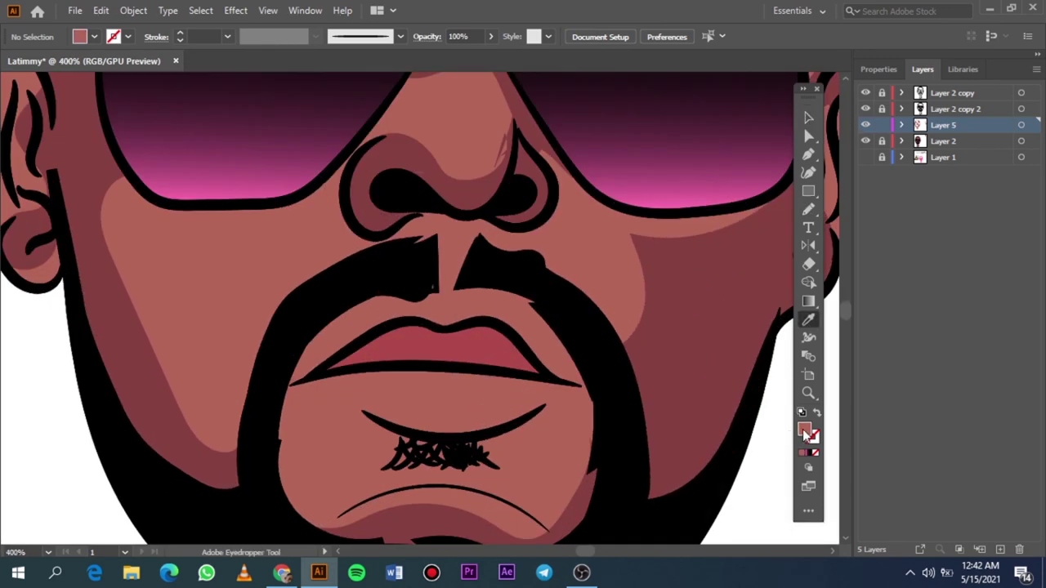
double_click(805, 431)
click(678, 117)
click(953, 87)
Draw a highlight shape on the lower lip and give it a lighter pink fill
key(n)
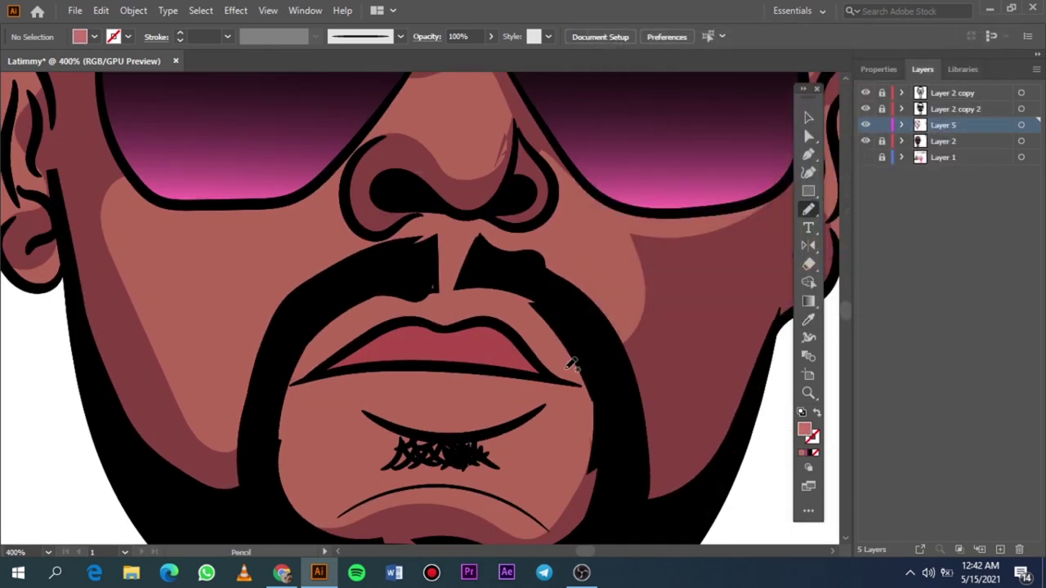
drag(525, 398, 424, 417)
key(ctrl+0)
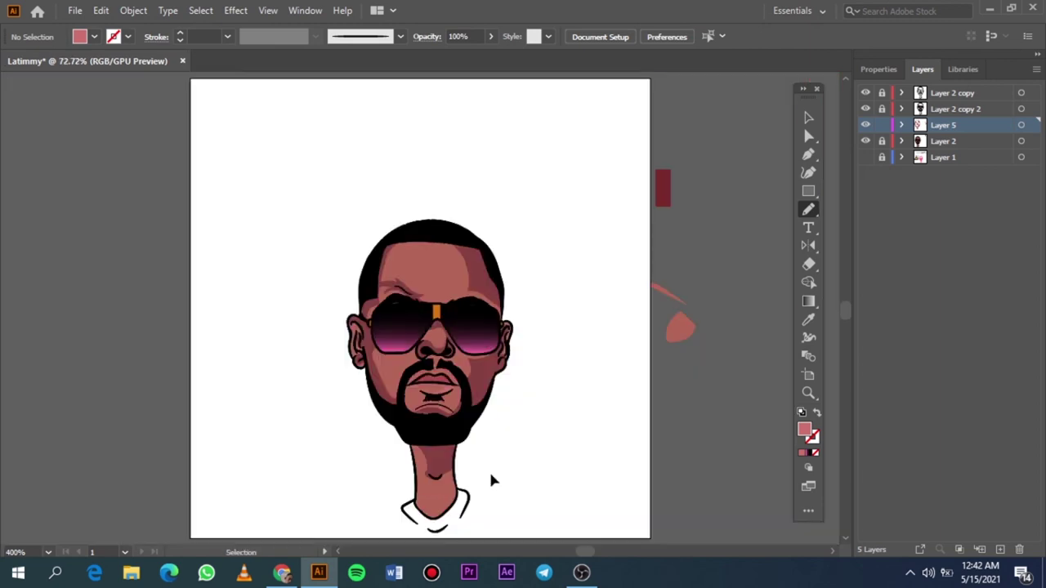
key(v)
scroll(442, 397, up, 5)
click(408, 374)
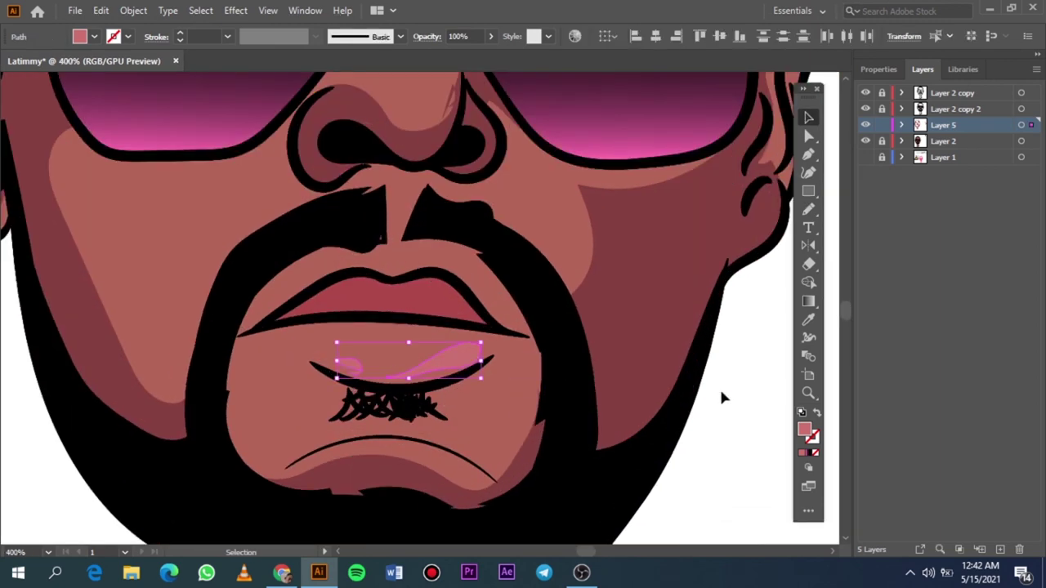
double_click(805, 431)
click(953, 87)
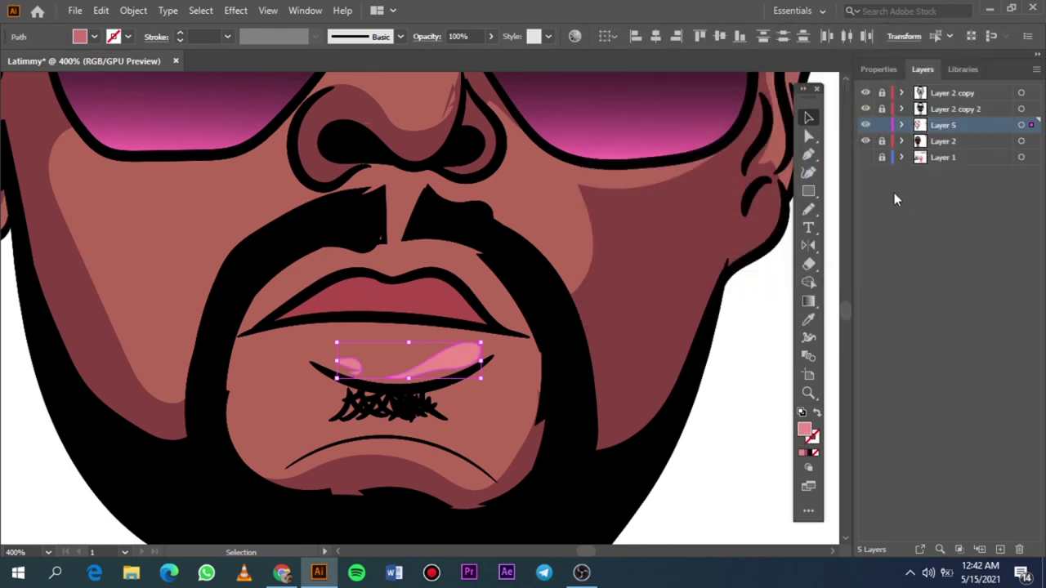
click(783, 366)
Reselect the lip highlight and sample an artwork colour onto it
key(ctrl+0)
scroll(559, 330, up, 3)
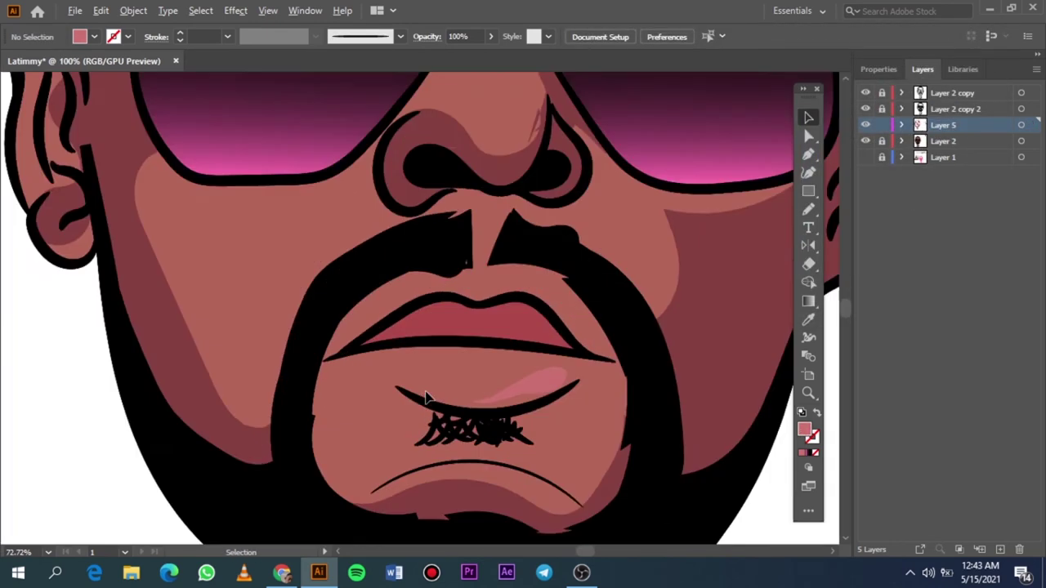
scroll(559, 330, up, 2)
click(621, 372)
double_click(805, 430)
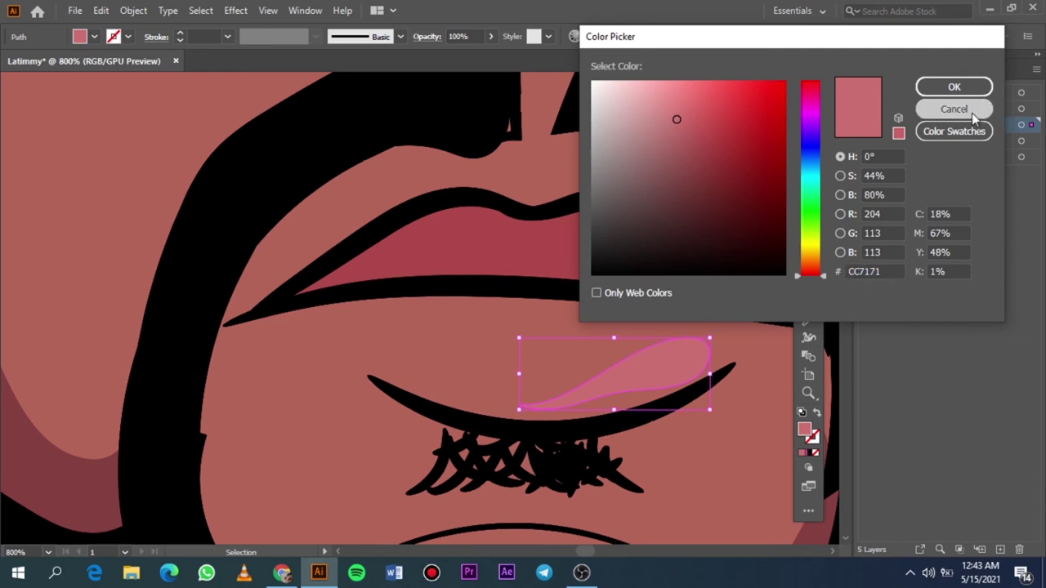
click(1009, 107)
key(i)
click(723, 337)
Lighten the lip highlight to pale pink with Recolor Artwork
click(101, 11)
mouse_move(136, 280)
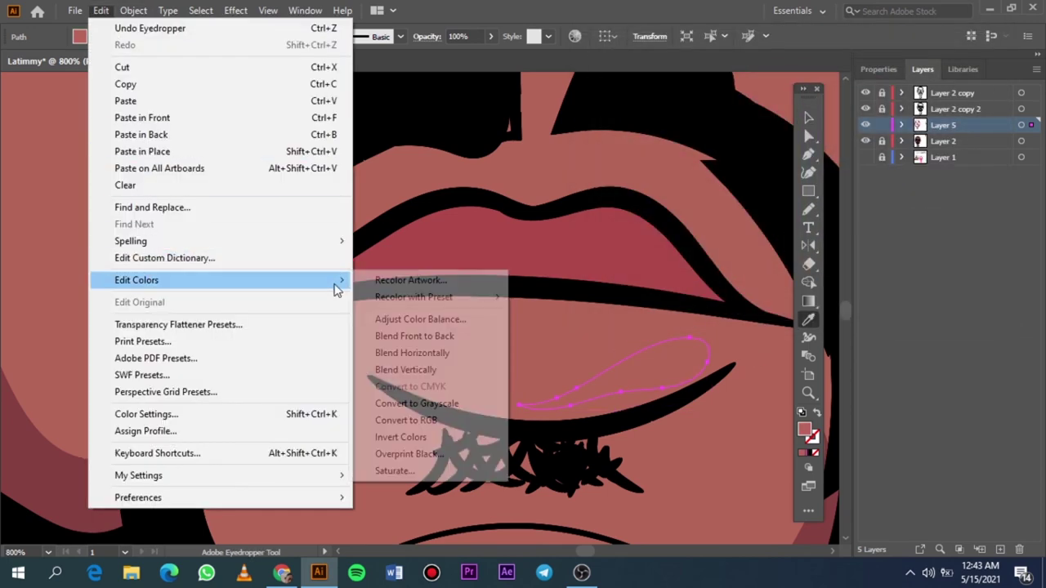
click(425, 283)
drag(704, 399, 664, 369)
key(Return)
key(v)
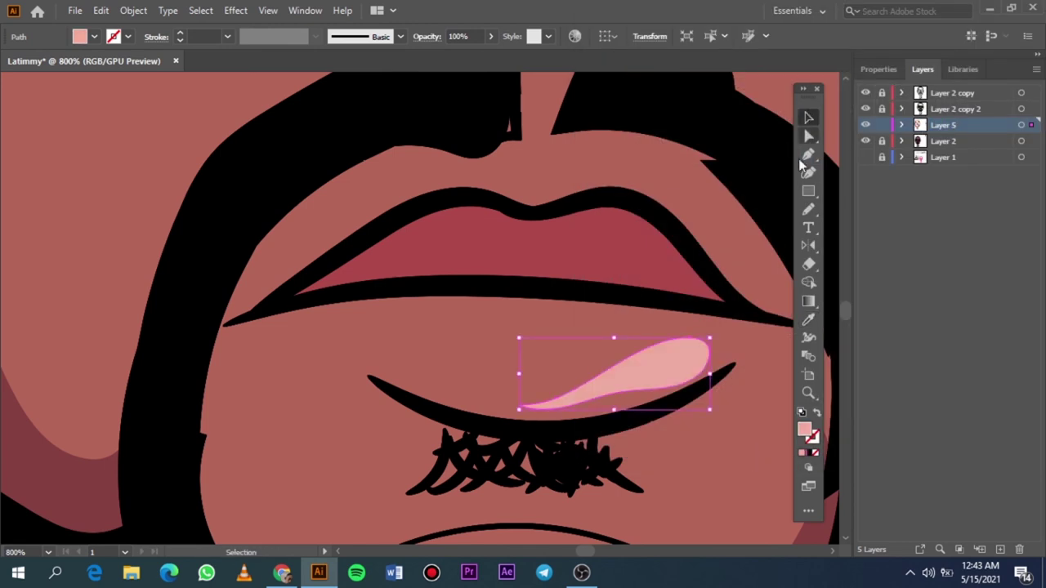
click(754, 384)
key(ctrl+0)
scroll(638, 425, down, 1)
Set the Pencil tool's fill colour to dark blue for the shirt
scroll(445, 454, up, 5)
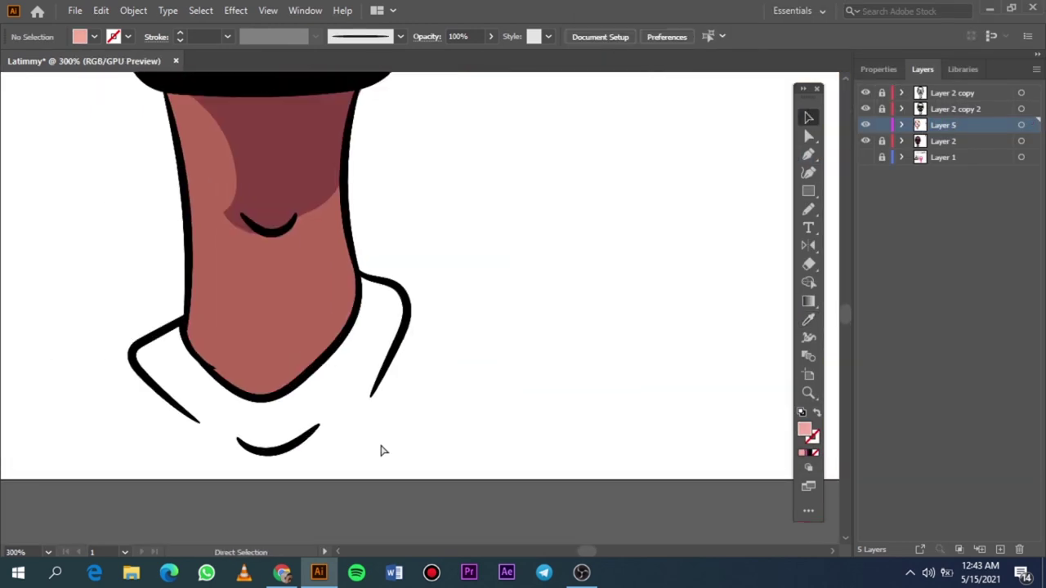
drag(381, 449, 513, 408)
key(n)
double_click(804, 429)
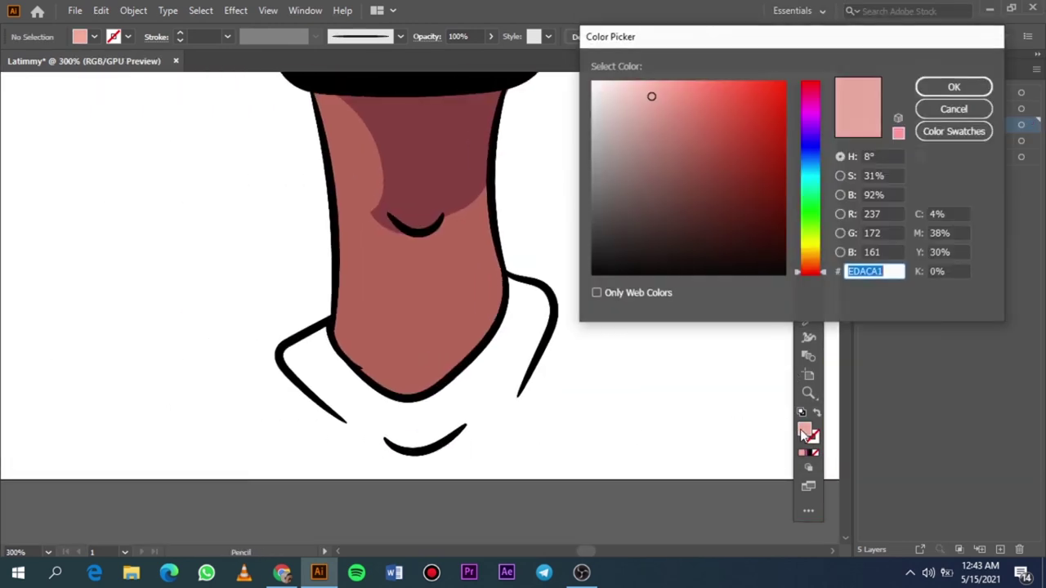
click(811, 151)
click(785, 194)
click(932, 88)
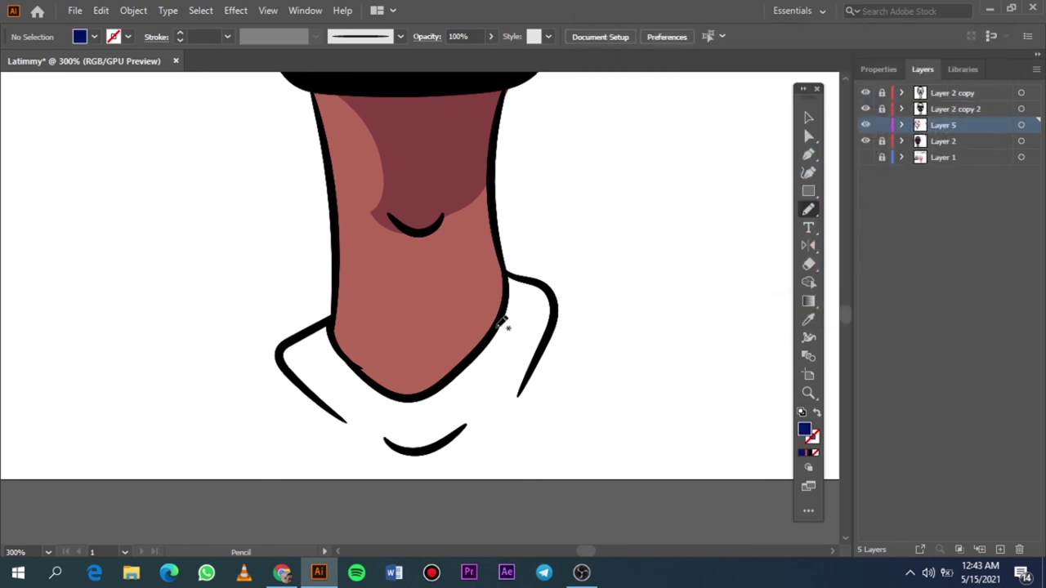
Draw the dark blue shirt collar shape wrapping around the neck
mouse_move(500, 323)
mouse_down()
mouse_move(547, 280)
mouse_move(542, 355)
mouse_move(506, 416)
mouse_move(482, 415)
mouse_up()
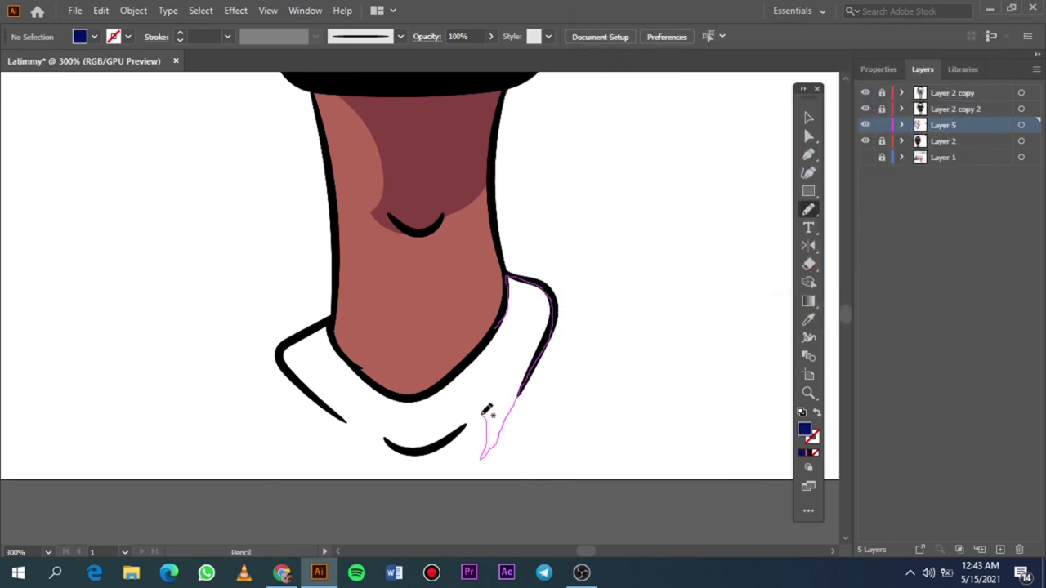
mouse_move(446, 459)
mouse_down()
mouse_move(331, 421)
mouse_move(282, 380)
mouse_move(299, 332)
mouse_move(385, 384)
mouse_move(477, 364)
mouse_move(505, 282)
mouse_up()
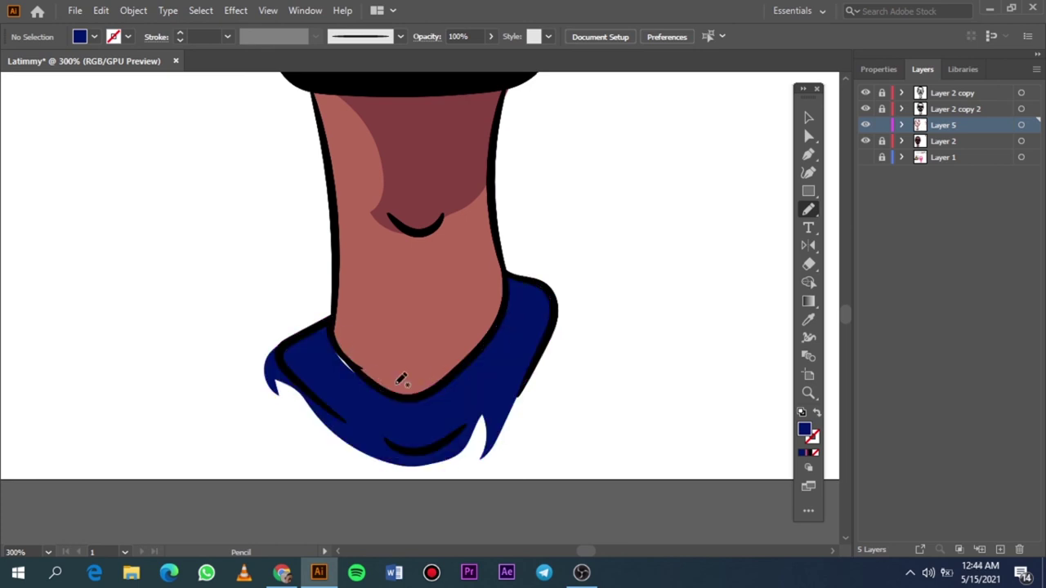
key(ctrl+0)
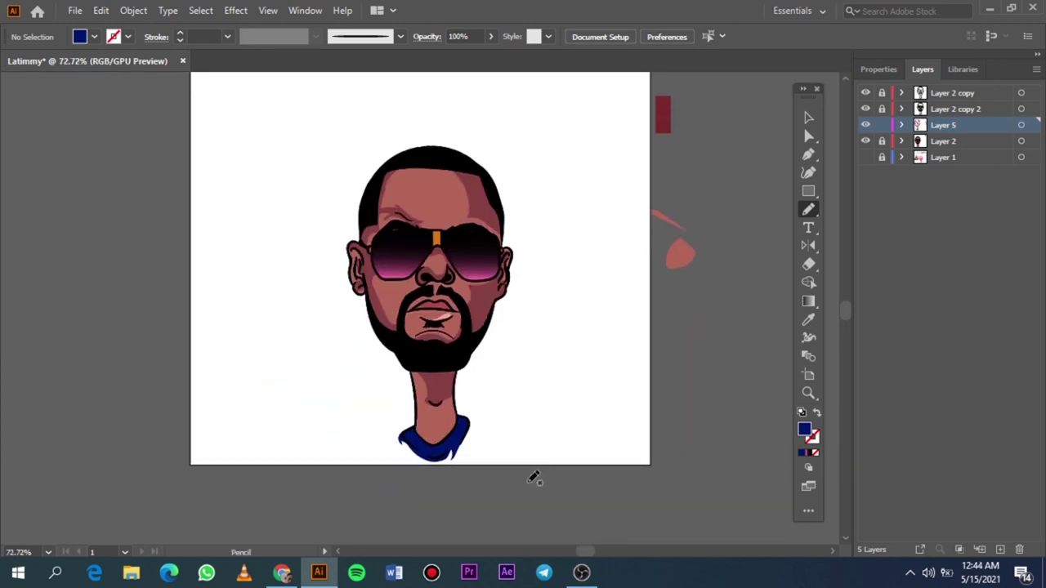
scroll(532, 479, up, 5)
Add a pointed shirt flap toward the right shoulder, undoing a stray small left flap
mouse_move(398, 383)
mouse_down()
mouse_move(483, 337)
mouse_move(659, 401)
mouse_move(533, 277)
mouse_move(402, 321)
mouse_move(398, 382)
mouse_move(326, 381)
mouse_move(372, 413)
mouse_move(285, 398)
mouse_move(145, 448)
mouse_move(397, 416)
mouse_up()
scroll(397, 374, left, 5)
key(ctrl+z)
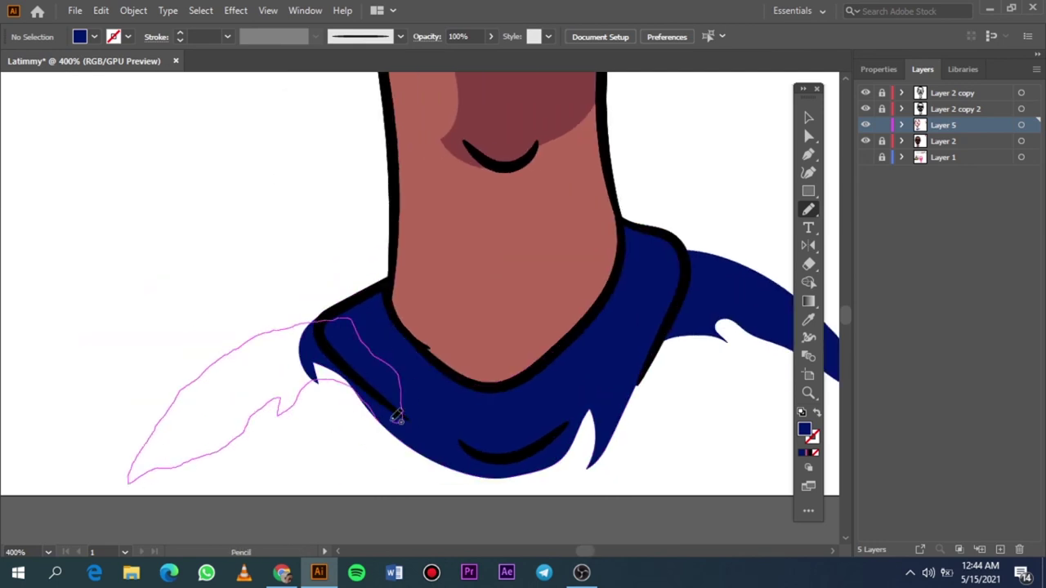
key(ctrl+0)
scroll(381, 425, down, 3)
scroll(381, 425, down, 3)
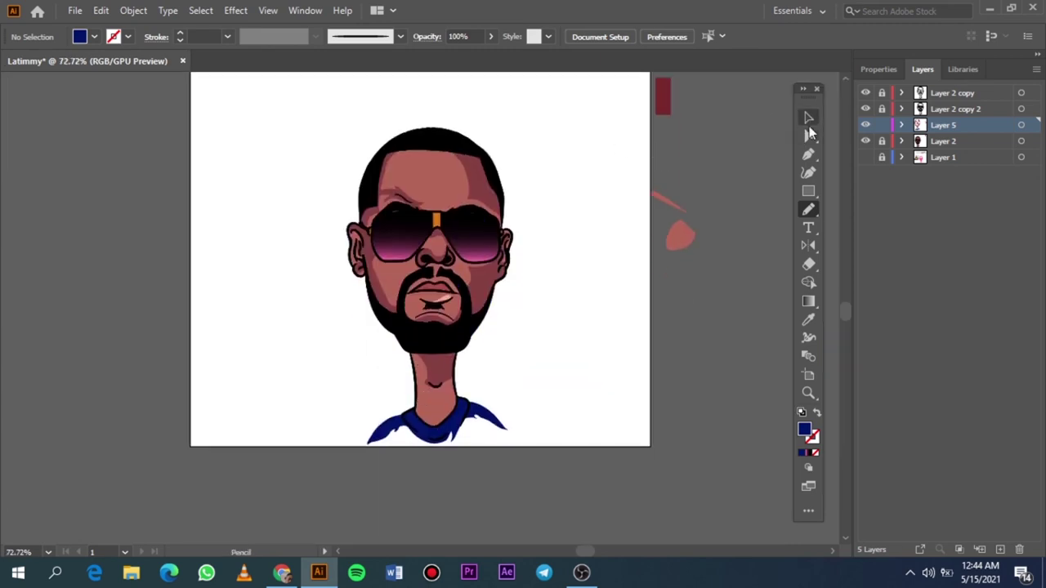